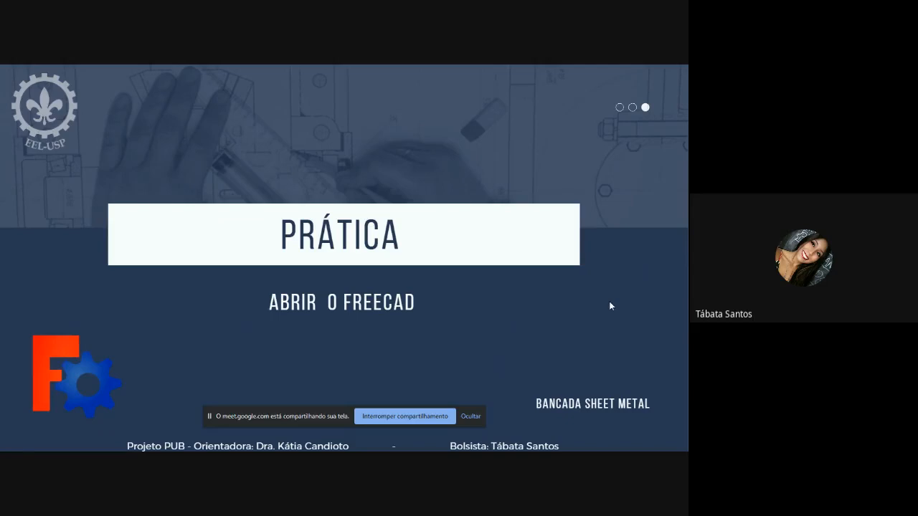
# Leave the slide presentation for FreeCAD and open the Addon manager
pyautogui.press('Escape')
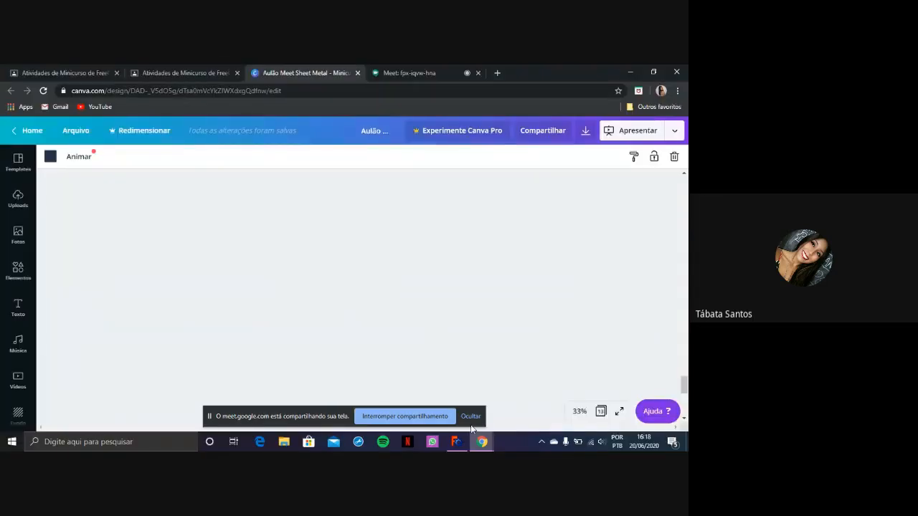
pyautogui.click(460, 440)
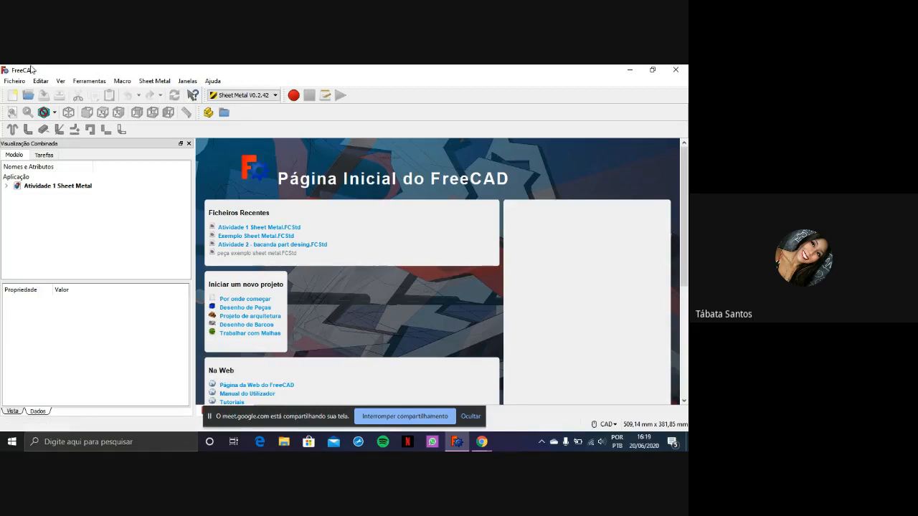
pyautogui.click(91, 84)
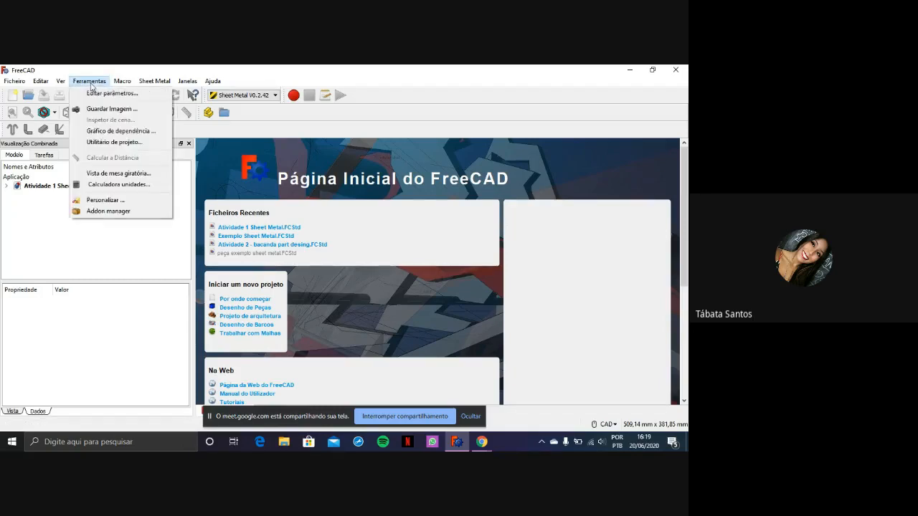
pyautogui.click(104, 211)
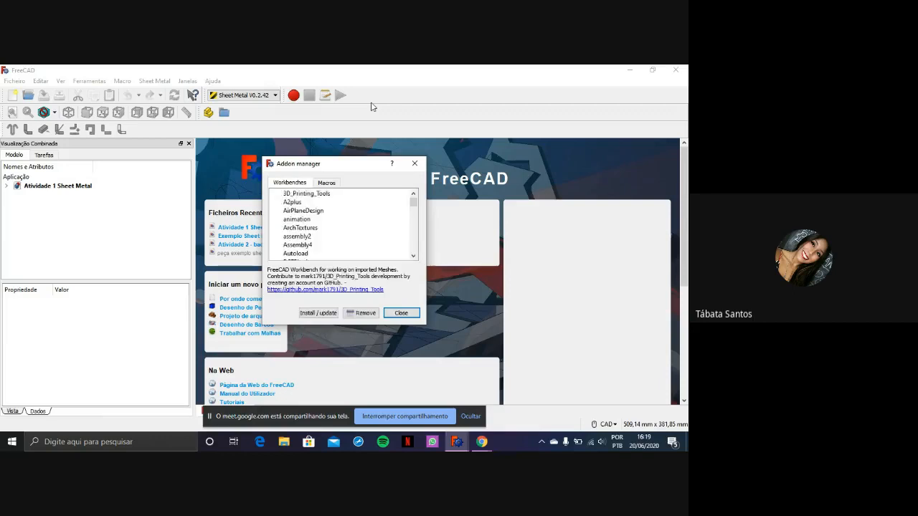
# Find the sheetmetal workbench in the Addon manager's list, check its installation status and close the manager
pyautogui.scroll(-7, 350, 219)
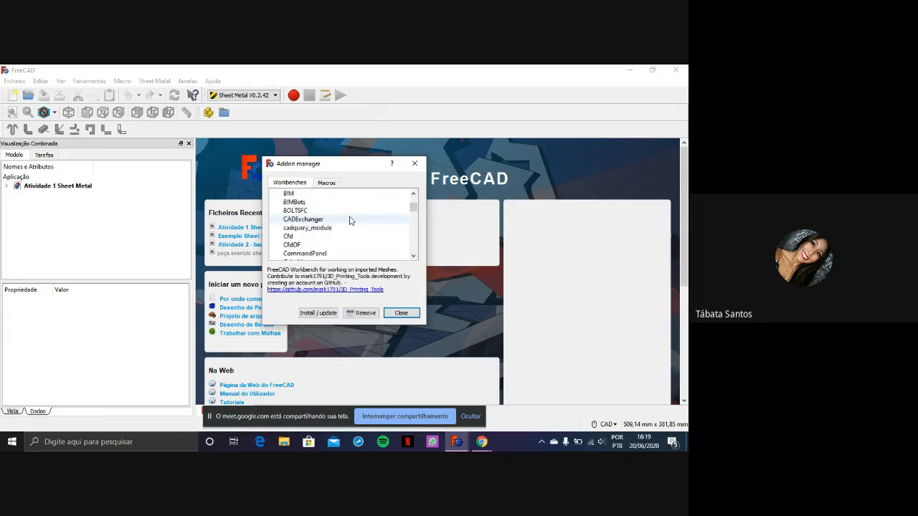
pyautogui.scroll(-12, 351, 219)
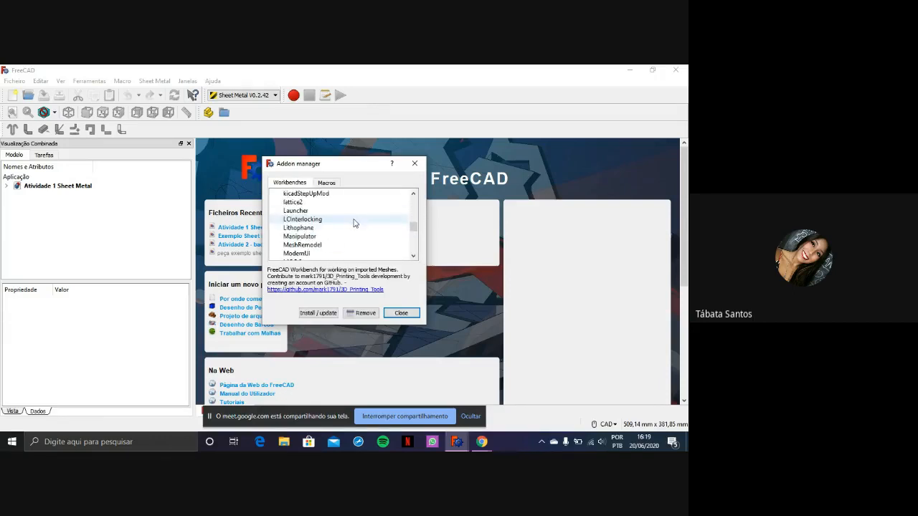
pyautogui.moveTo(414, 237); pyautogui.dragTo(405, 198)
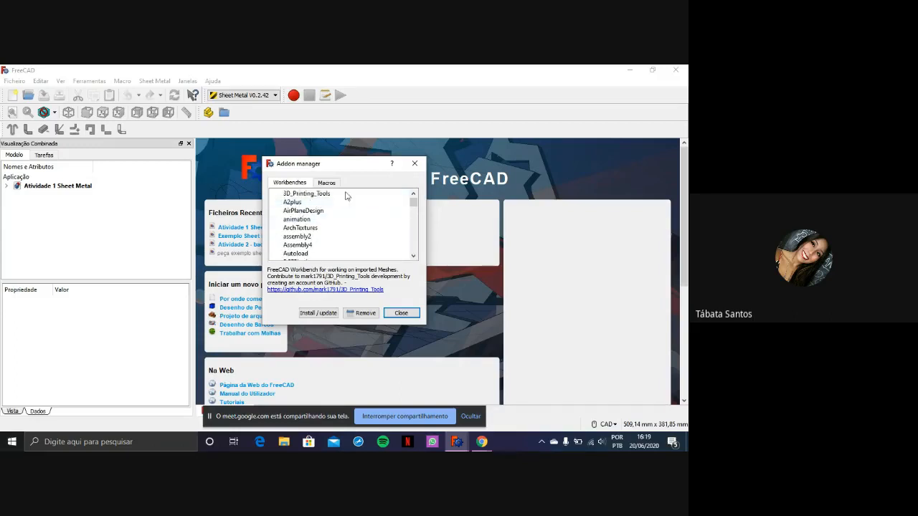
pyautogui.scroll(-2, 340, 219)
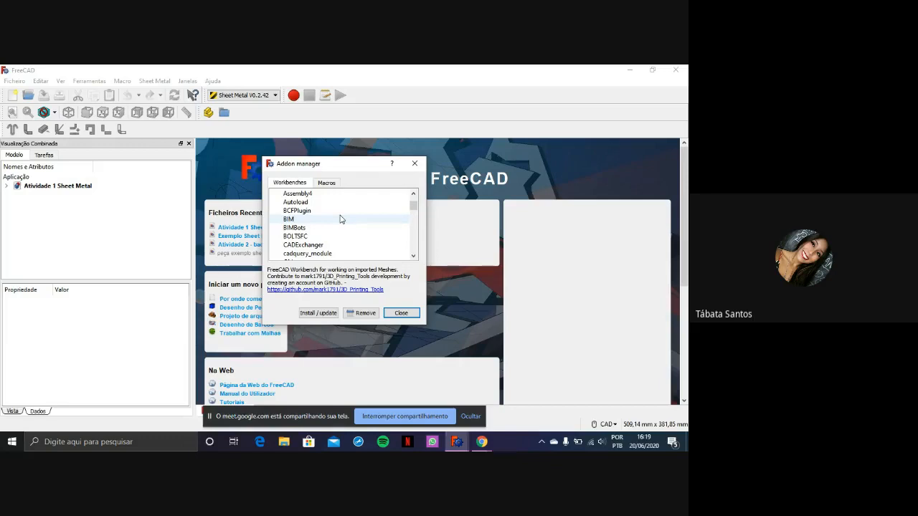
pyautogui.scroll(3, 346, 223)
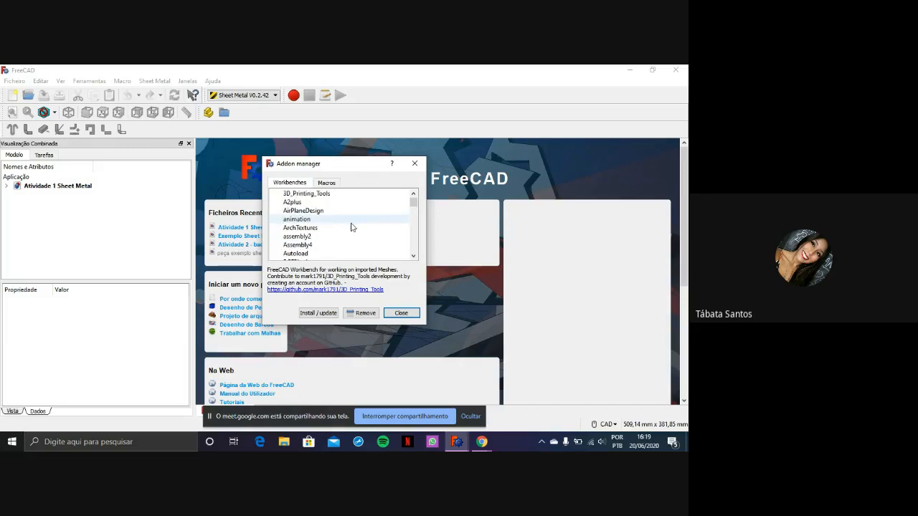
pyautogui.scroll(-6, 352, 227)
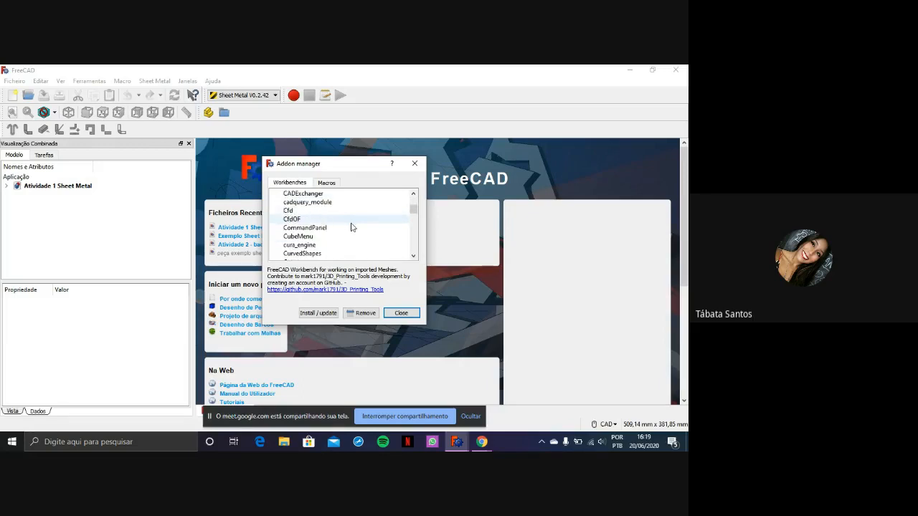
pyautogui.scroll(-4, 351, 226)
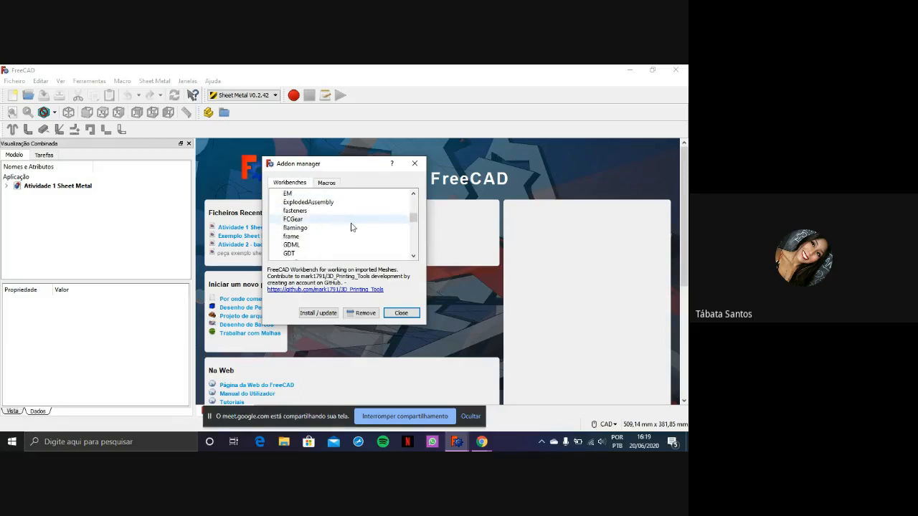
pyautogui.scroll(-8, 351, 227)
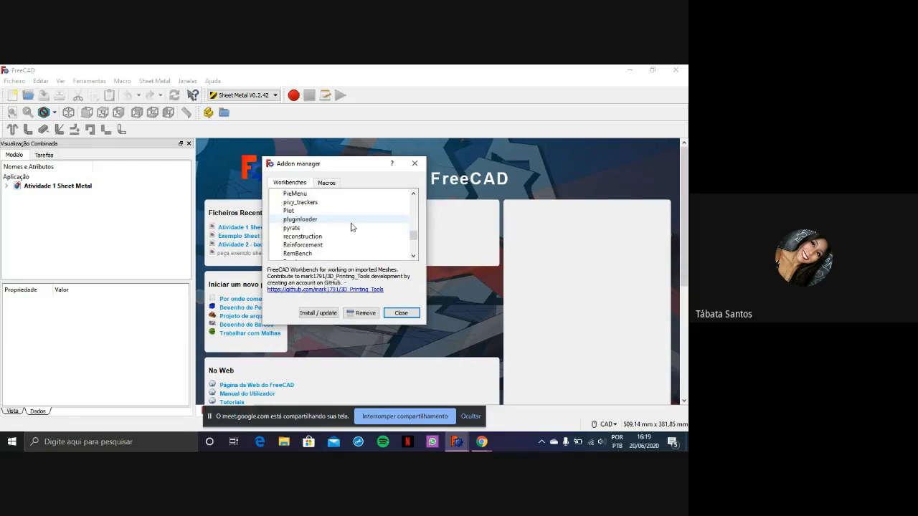
pyautogui.scroll(-1, 351, 226)
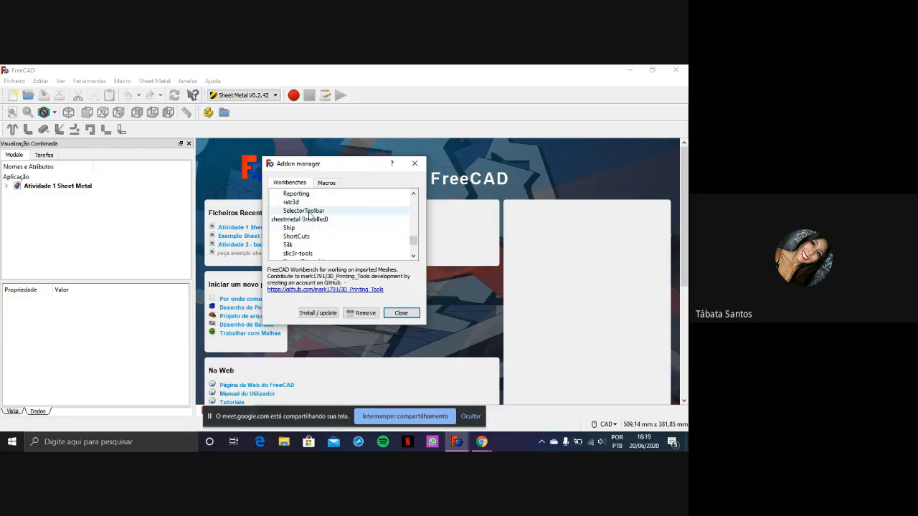
pyautogui.click(343, 222)
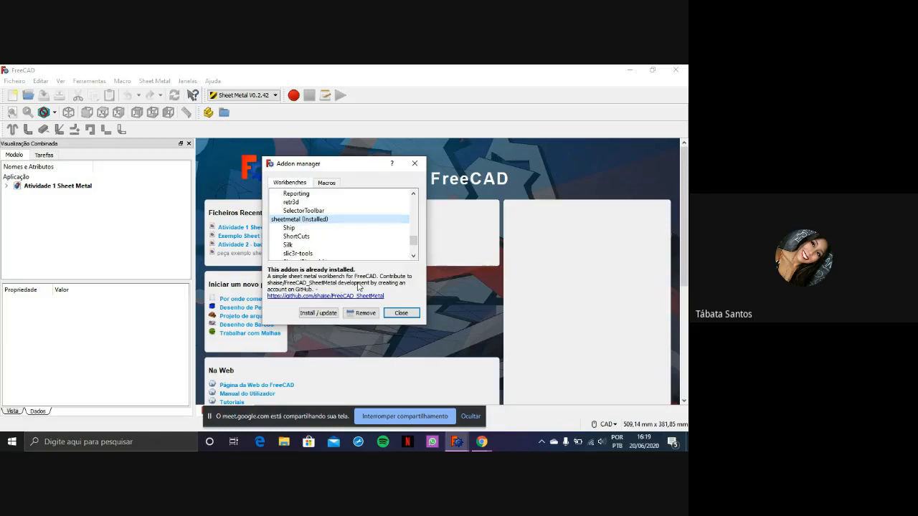
pyautogui.click(407, 314)
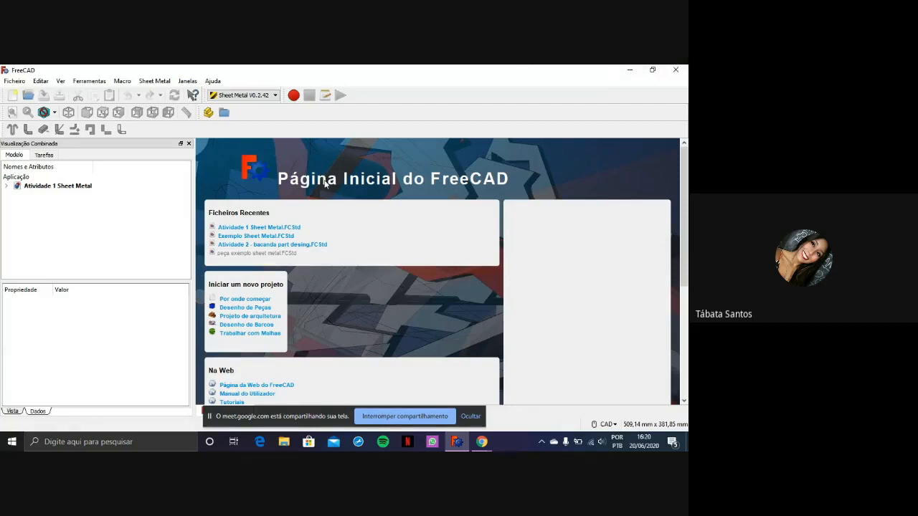
pyautogui.click(275, 96)
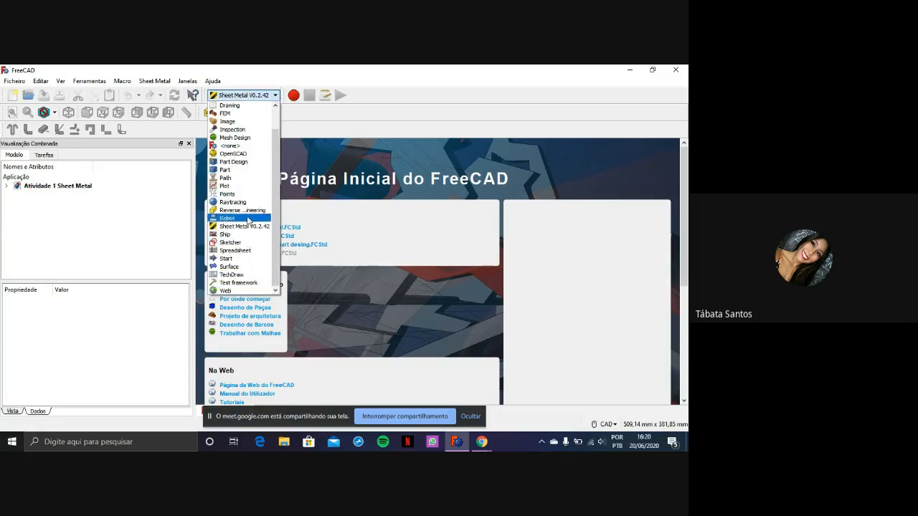
pyautogui.scroll(1, 240, 212)
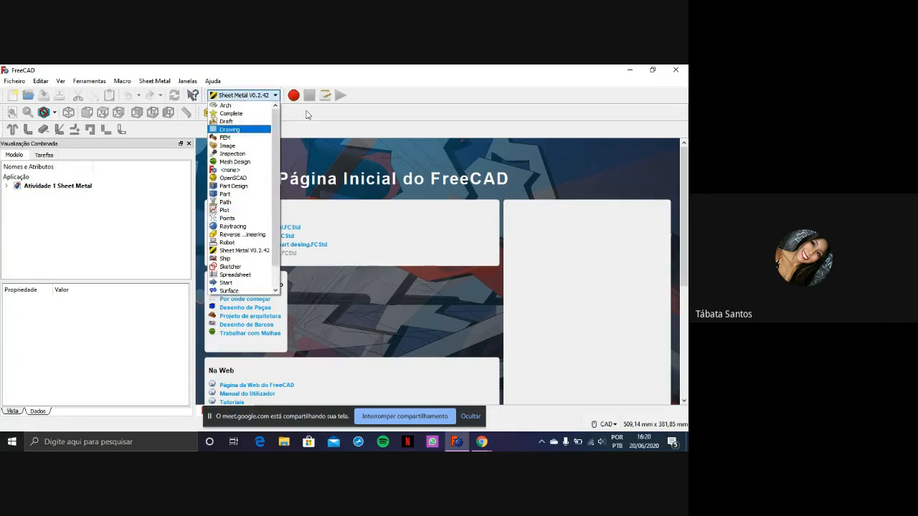
pyautogui.click(424, 99)
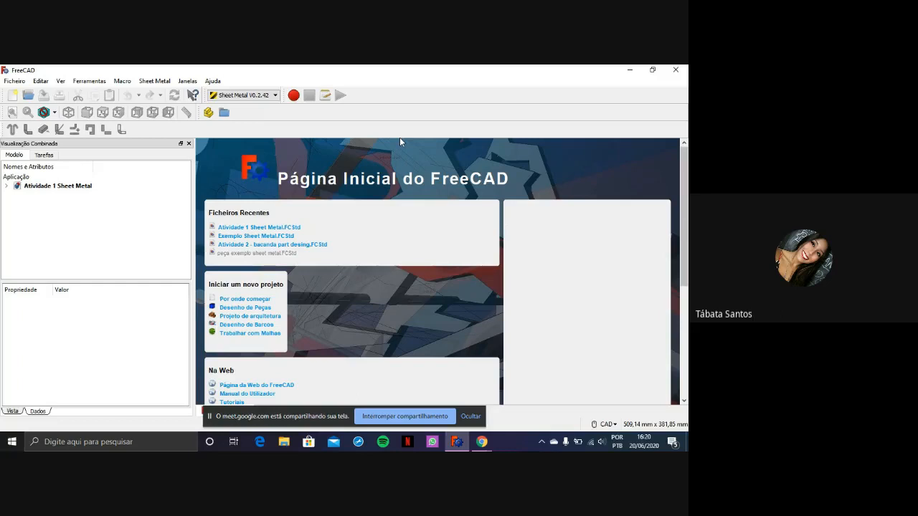
# Create a new empty document and save it as "Projeto 1" on the SHOTS (D:) drive
pyautogui.click(12, 98)
pyautogui.click(471, 416)
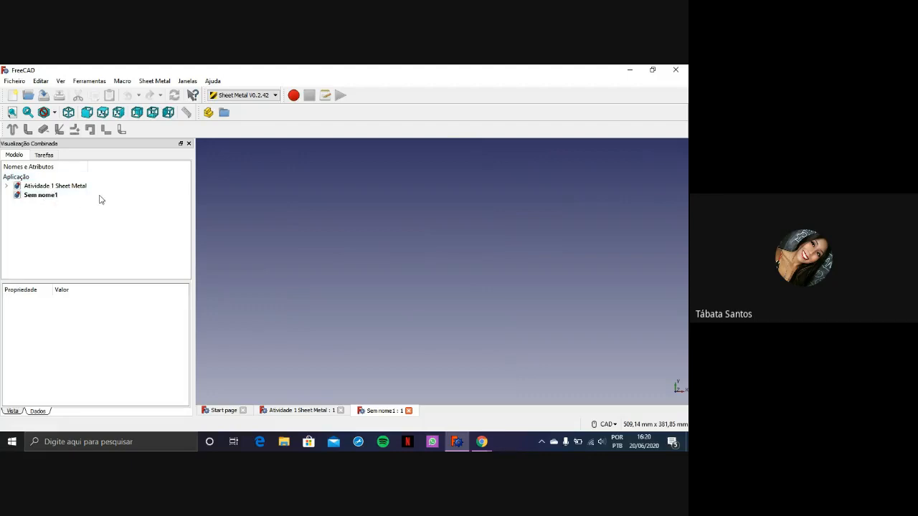
pyautogui.click(14, 81)
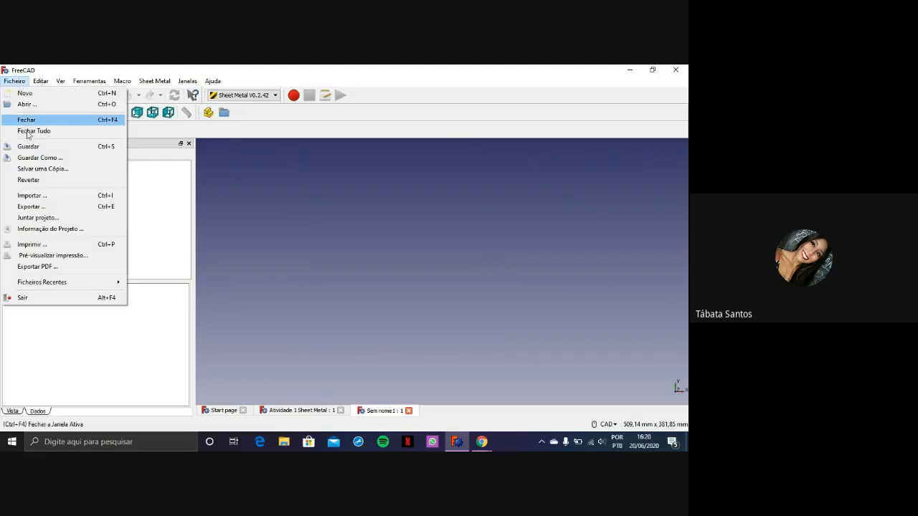
pyautogui.click(58, 168)
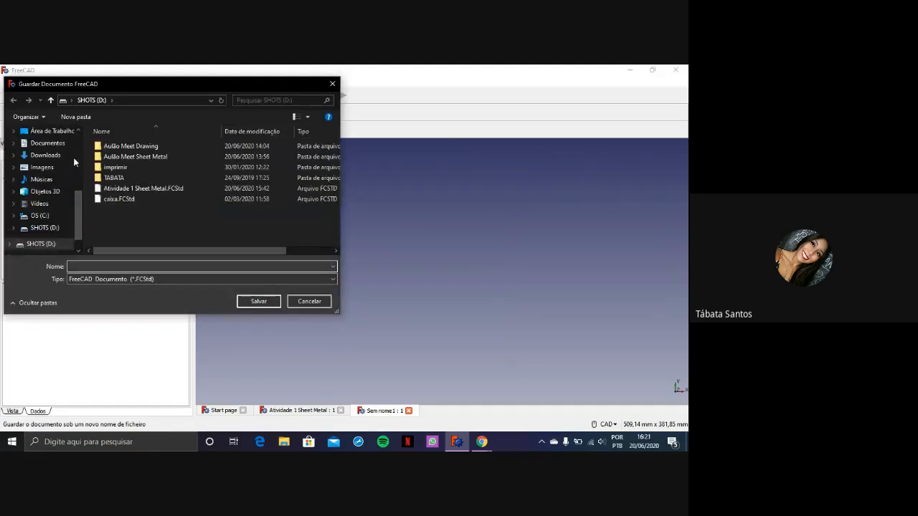
pyautogui.write('Proje')
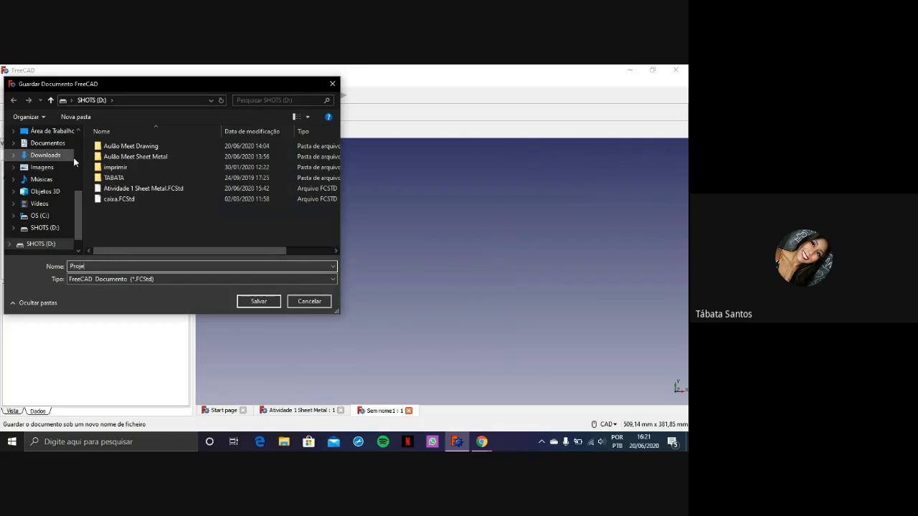
pyautogui.write('to 1')
pyautogui.press('Return')
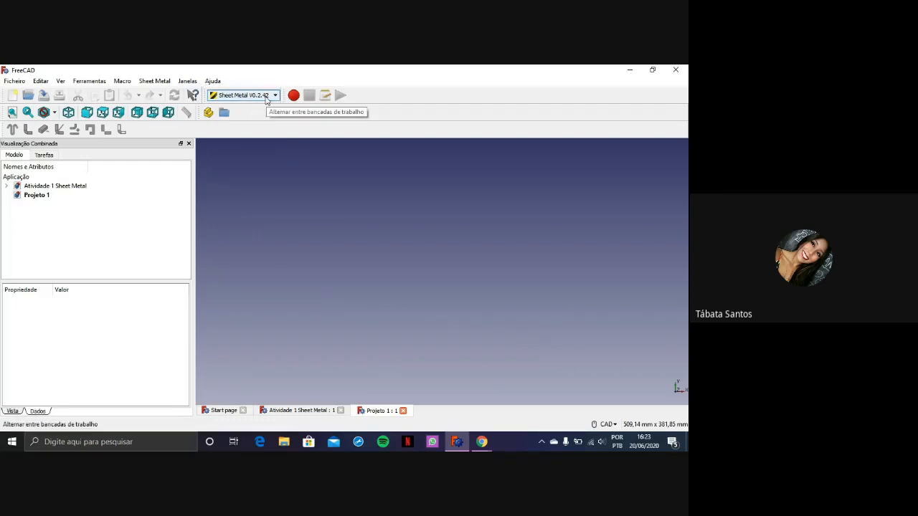
# Switch to the Part Design workbench, create a new body in Projeto 1 and show it in the model tree
pyautogui.click(265, 99)
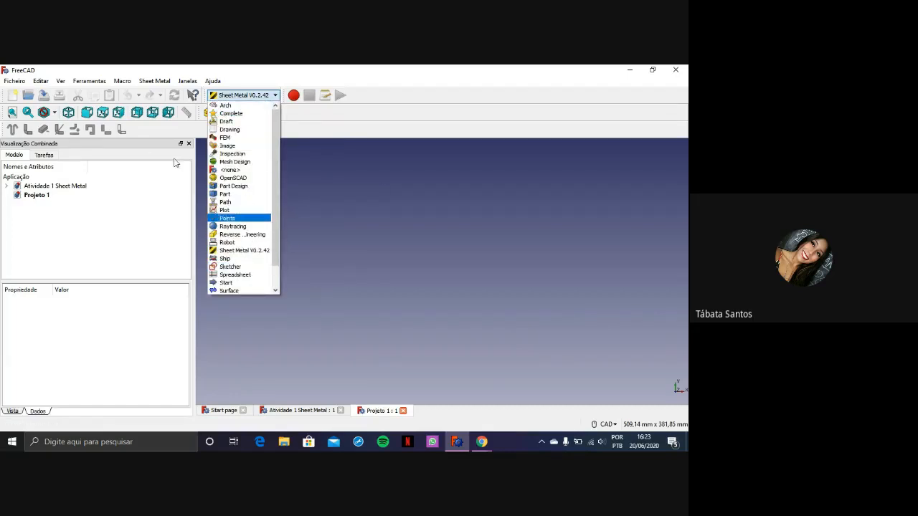
pyautogui.click(148, 140)
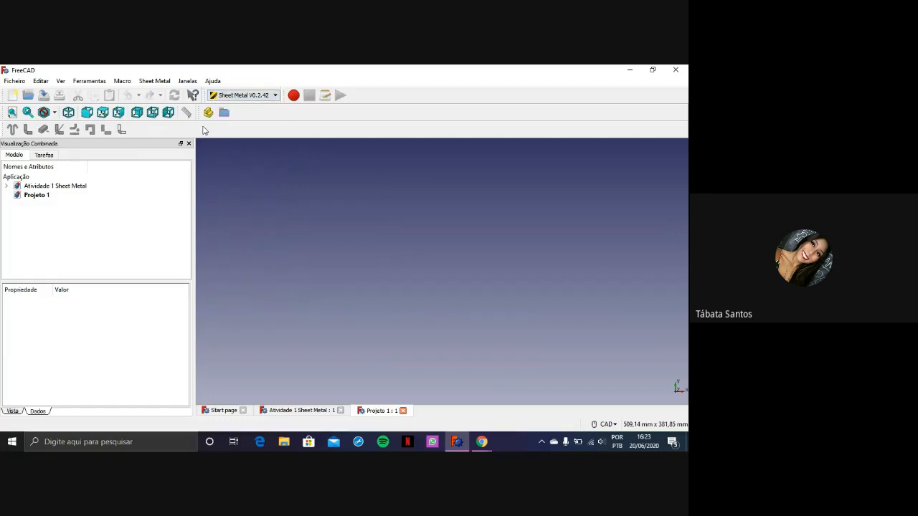
pyautogui.click(268, 99)
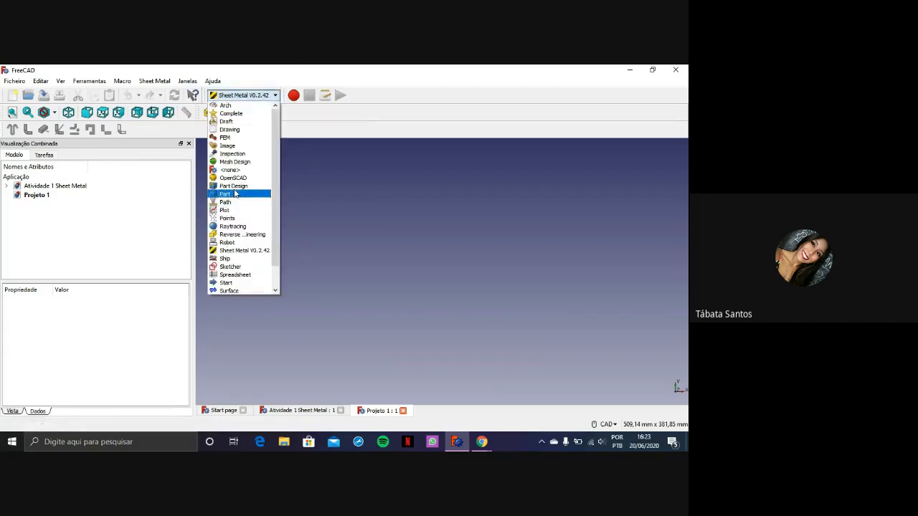
pyautogui.click(234, 184)
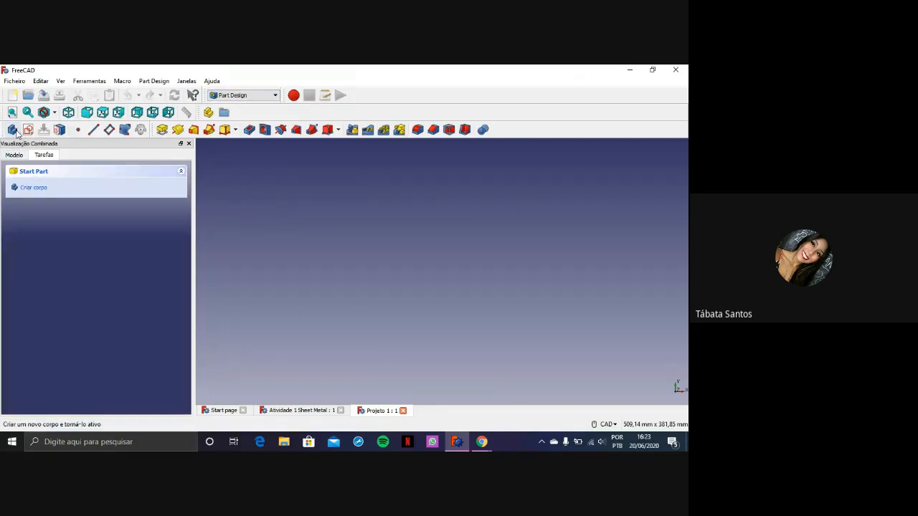
pyautogui.click(13, 130)
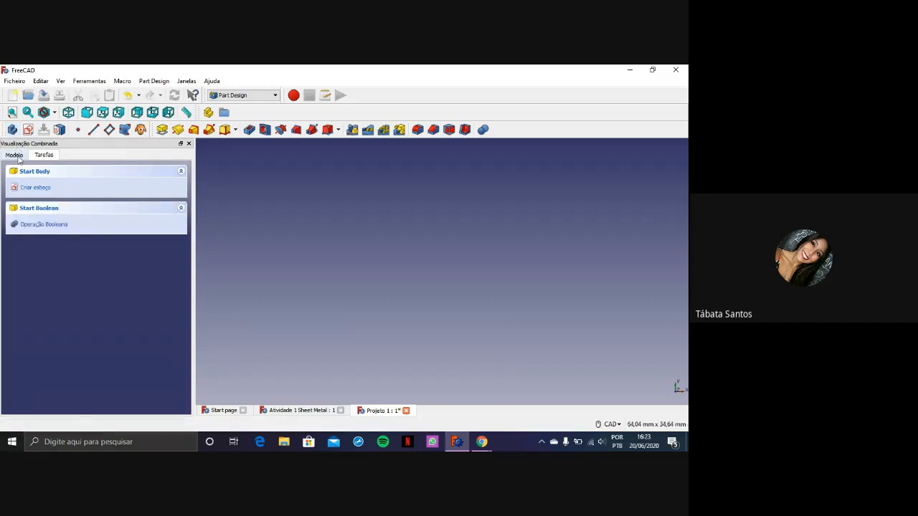
pyautogui.click(15, 154)
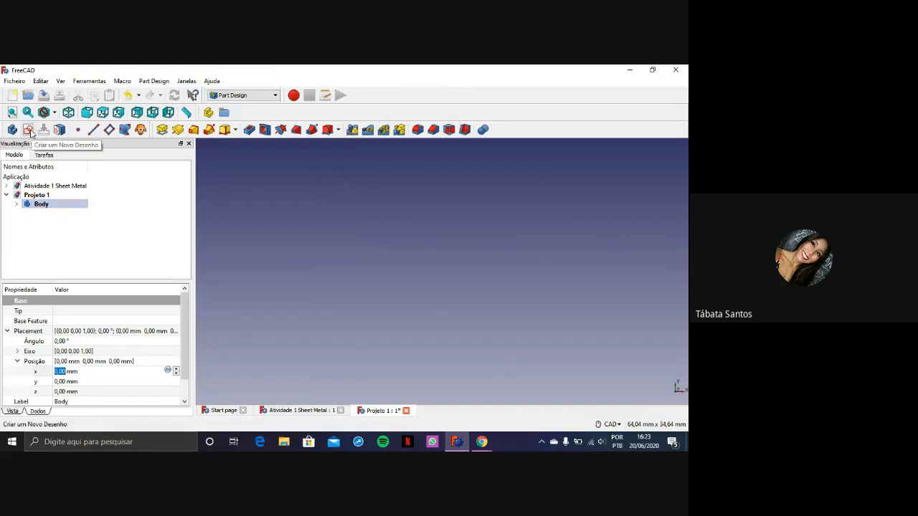
# Create a new sketch in the body on the XY_Plane base plane
pyautogui.click(28, 130)
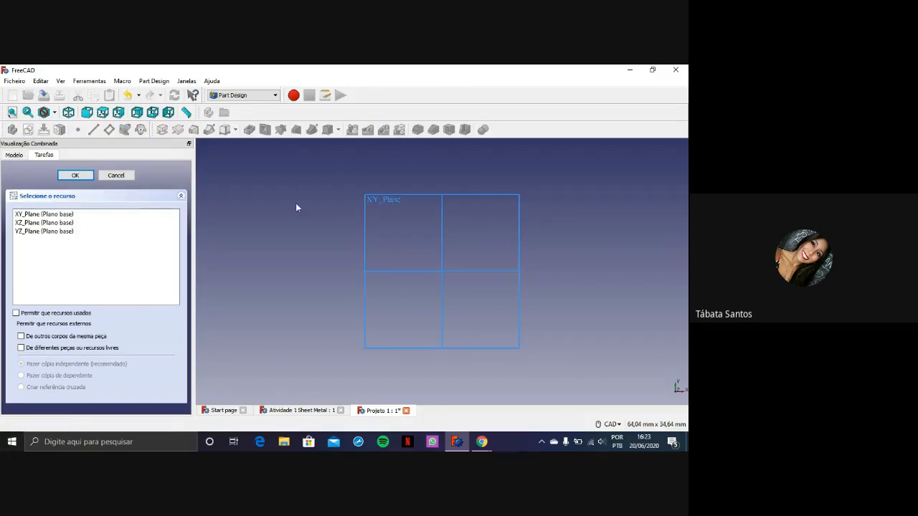
pyautogui.click(77, 214)
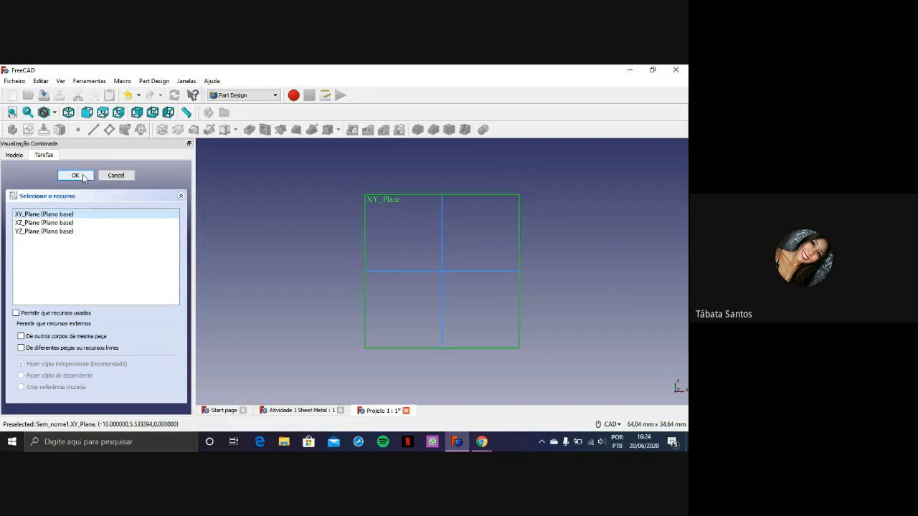
pyautogui.click(75, 175)
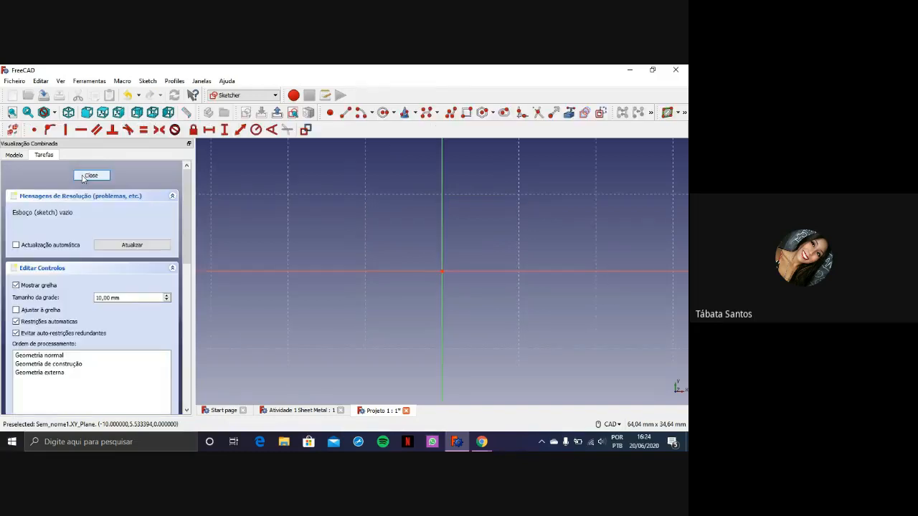
# Sketch a rectangle about 40 mm wide and 22 mm high above the horizontal axis and beyond the vertical axis
pyautogui.click(466, 113)
pyautogui.scroll(-6, 522, 148)
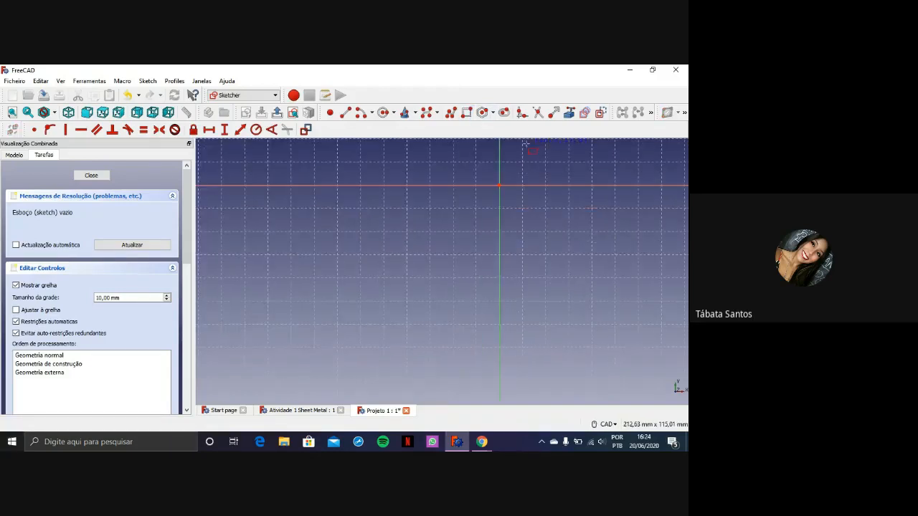
pyautogui.scroll(2, 521, 142)
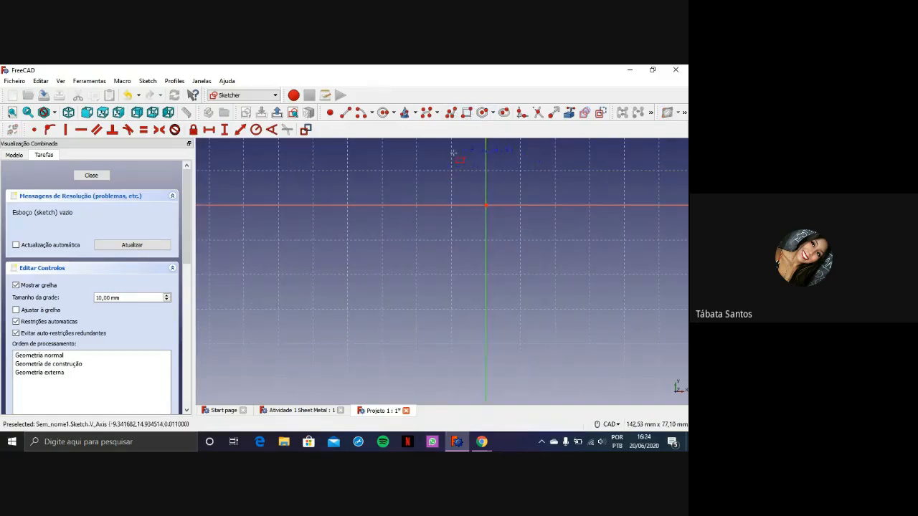
pyautogui.moveTo(544, 168); pyautogui.dragTo(483, 249, button='middle')
pyautogui.scroll(2, 484, 249)
pyautogui.click(425, 171)
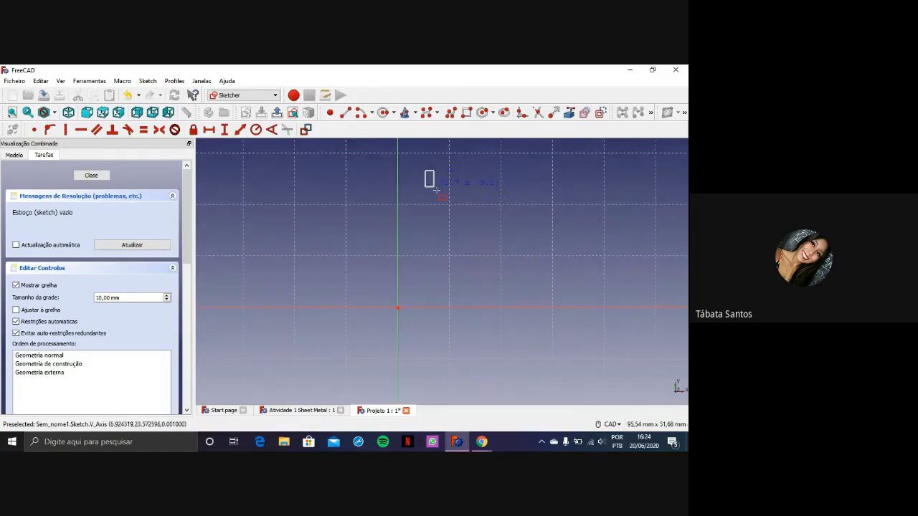
pyautogui.click(636, 286)
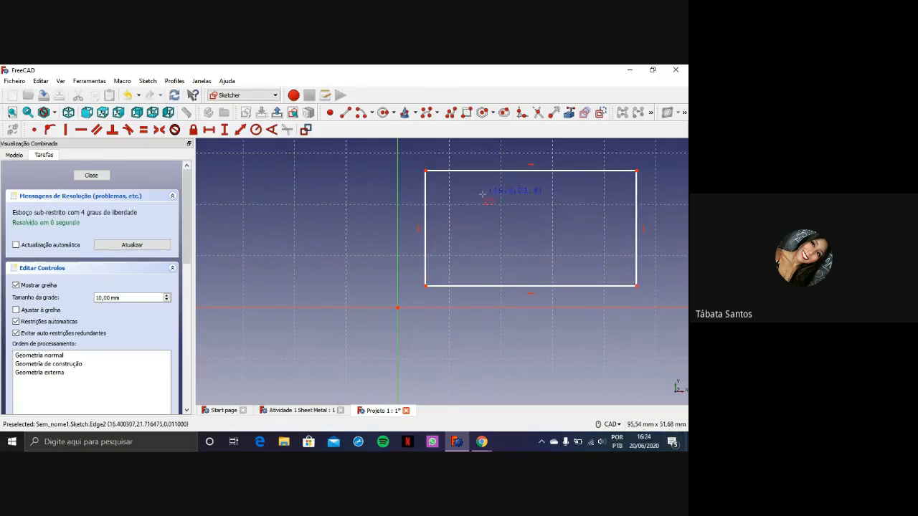
# Constrain the vertical length of the rectangle's left edge to 50 mm
pyautogui.click(226, 131)
pyautogui.click(426, 215)
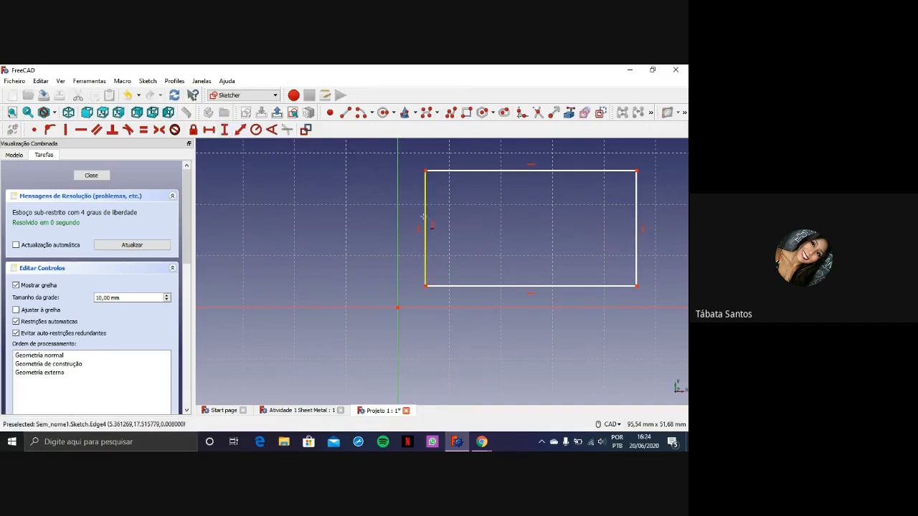
pyautogui.write('50')
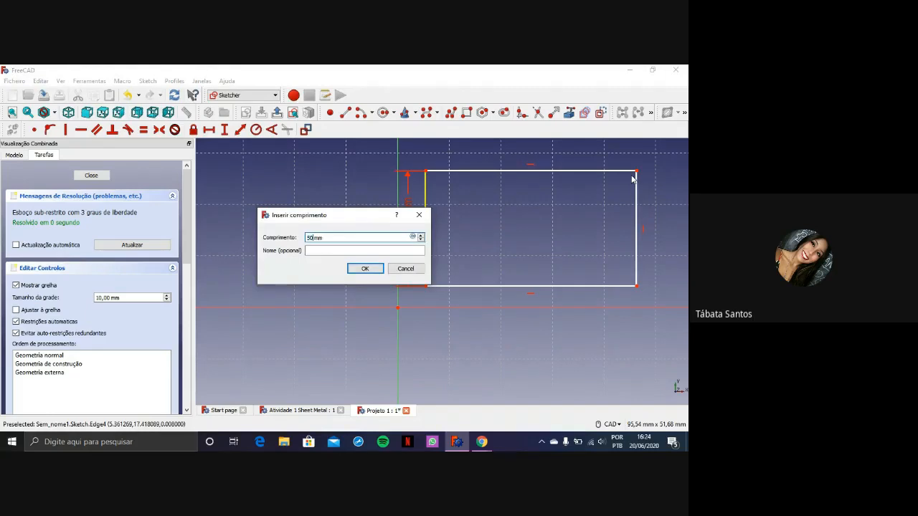
pyautogui.press('Return')
pyautogui.scroll(-3, 605, 189)
pyautogui.scroll(2, 567, 227)
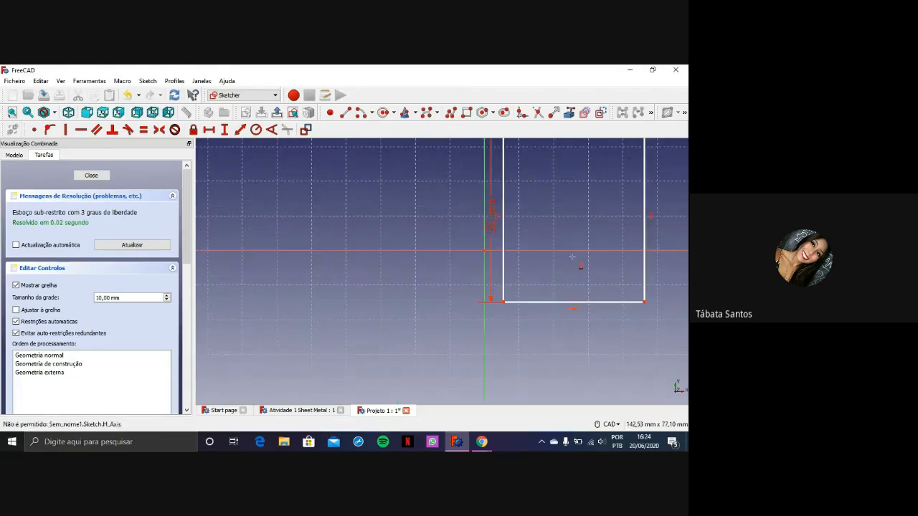
# Constrain the horizontal length of the rectangle's bottom edge to 100 mm
pyautogui.click(210, 132)
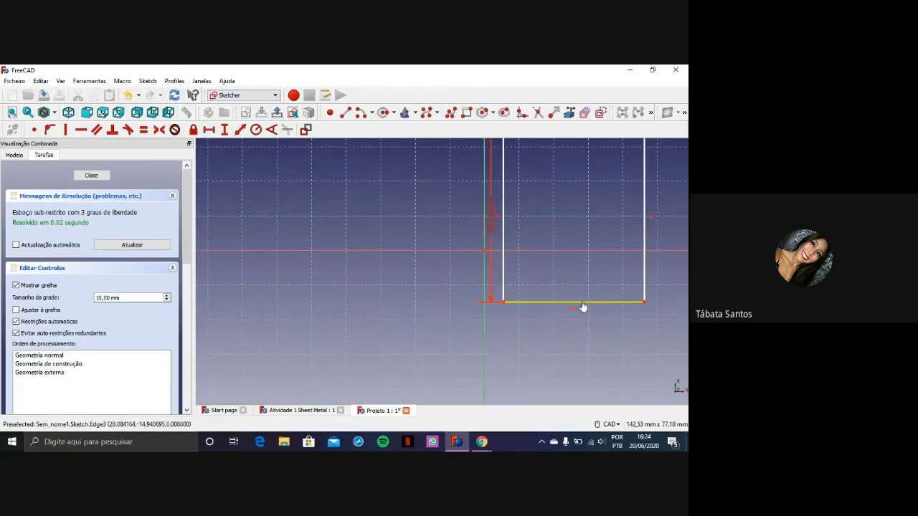
pyautogui.click(583, 303)
pyautogui.write('100mm')
pyautogui.press('Return')
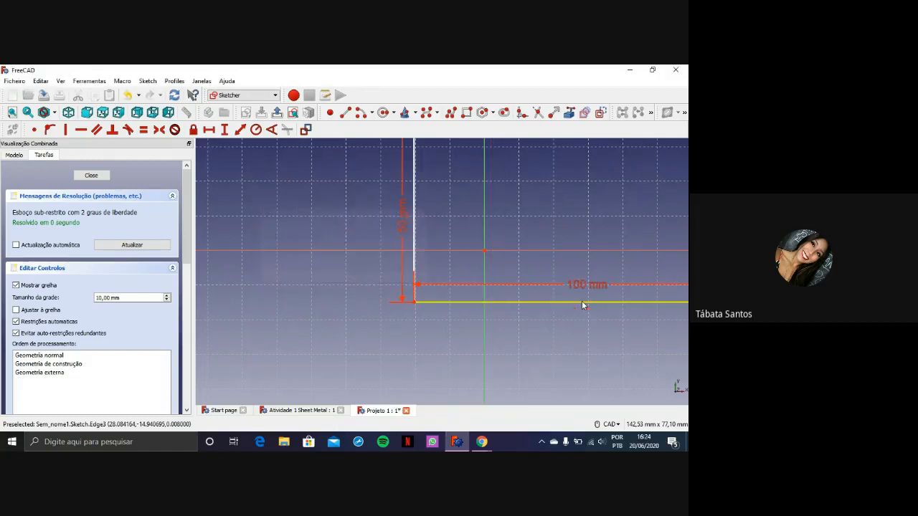
# Move the rectangle clear of the axes and make its lower-left corner coincident with the sketch origin
pyautogui.moveTo(473, 311)
pyautogui.mouseDown()
pyautogui.moveTo(510, 273)
pyautogui.moveTo(524, 222)
pyautogui.mouseUp()
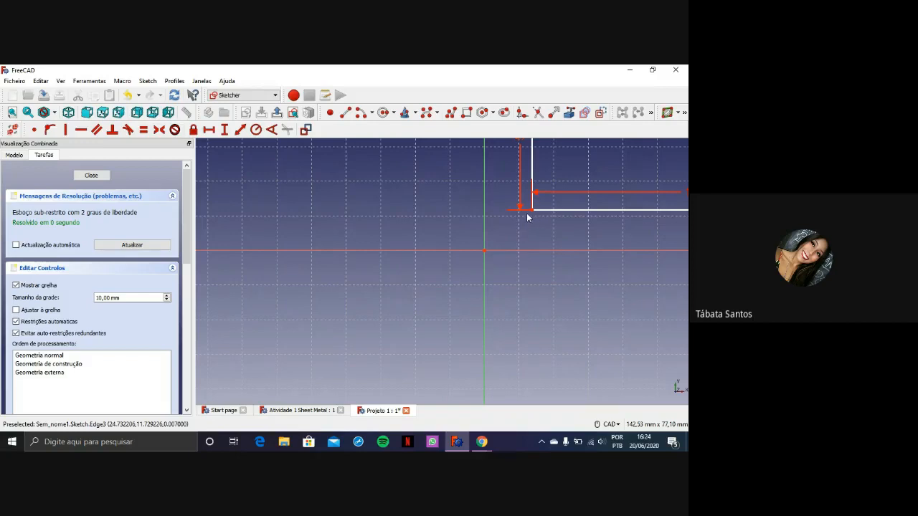
pyautogui.scroll(2, 535, 216)
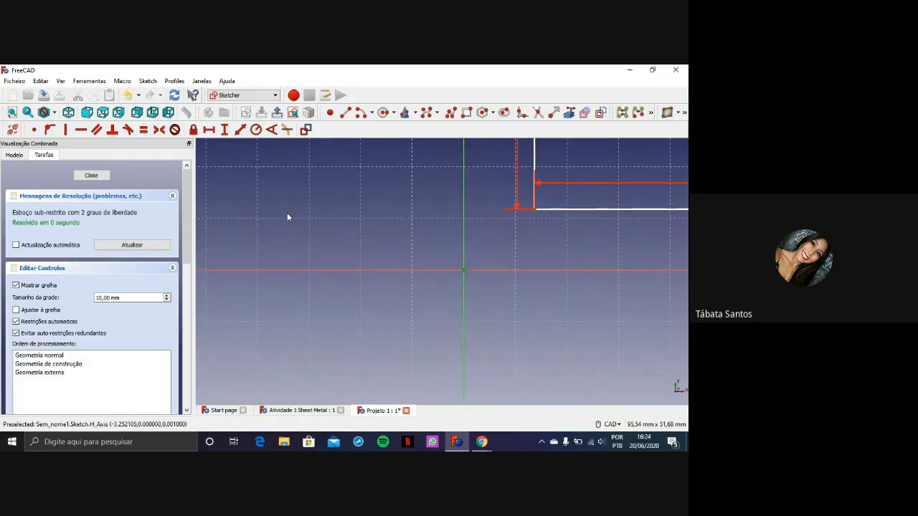
pyautogui.click(35, 131)
pyautogui.scroll(-5, 402, 270)
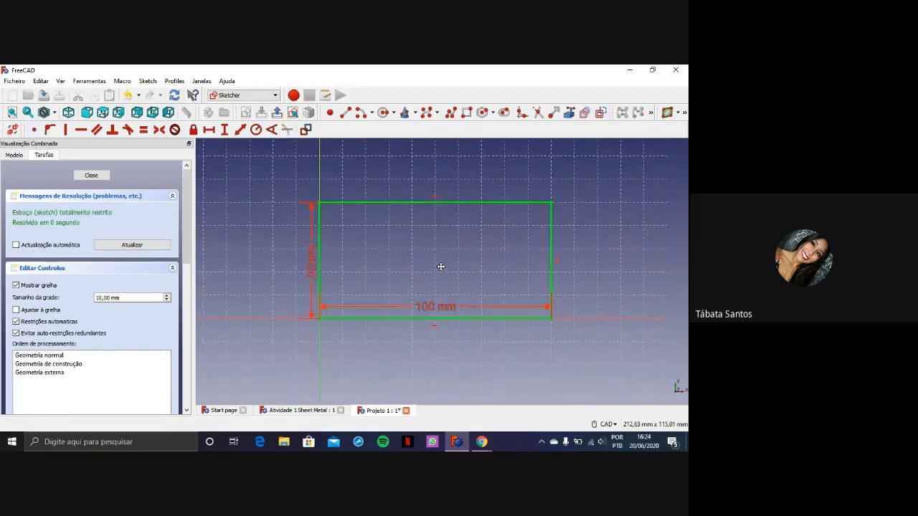
pyautogui.scroll(2, 402, 269)
pyautogui.moveTo(401, 270); pyautogui.dragTo(422, 246, button='middle')
pyautogui.scroll(-2, 423, 246)
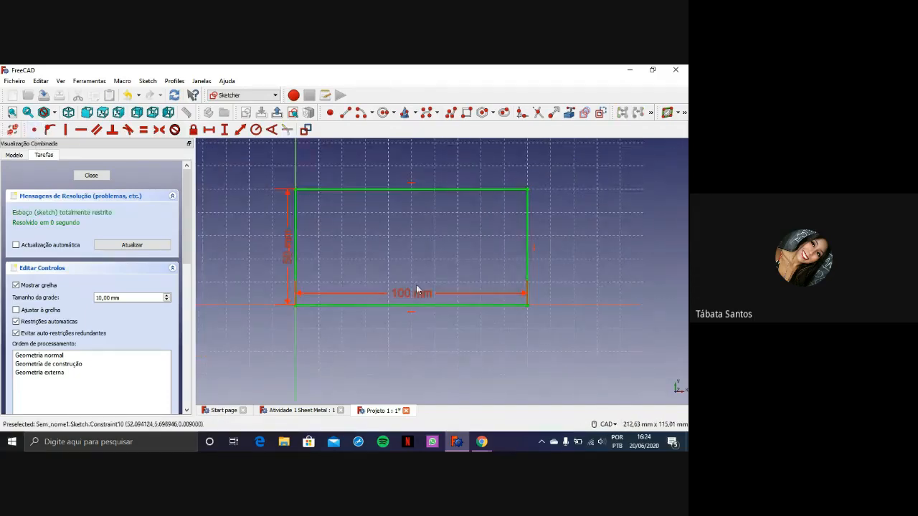
# Reposition the 100 mm and 50 mm dimensions farther outside the rectangle and close the sketch
pyautogui.moveTo(416, 291); pyautogui.dragTo(409, 332)
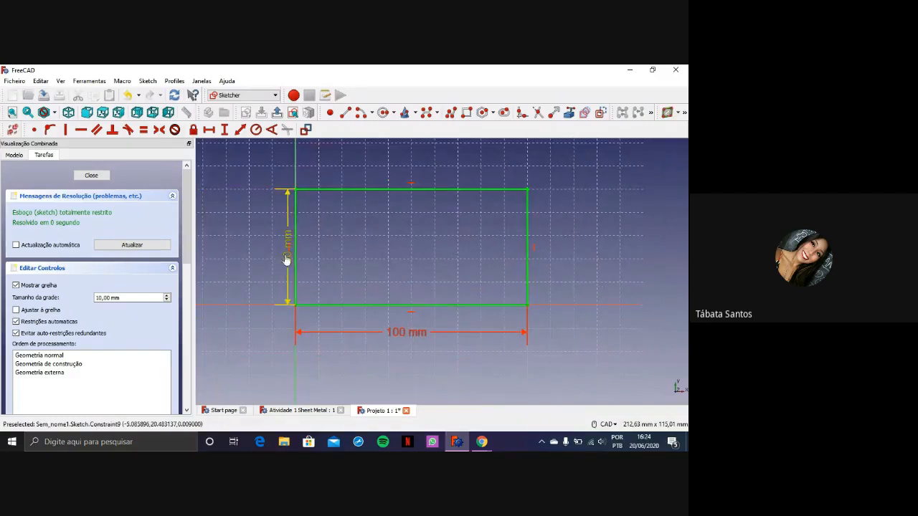
pyautogui.moveTo(287, 261); pyautogui.dragTo(271, 260)
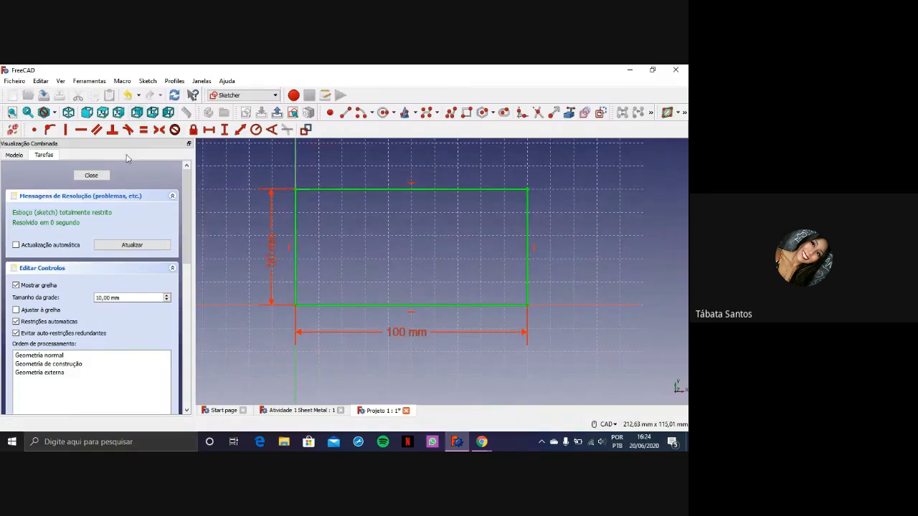
pyautogui.click(91, 175)
pyautogui.scroll(-2, 472, 207)
pyautogui.scroll(-2, 538, 209)
pyautogui.moveTo(548, 213); pyautogui.dragTo(338, 287, button='middle')
pyautogui.scroll(-2, 364, 263)
pyautogui.moveTo(412, 221); pyautogui.dragTo(404, 241, button='middle')
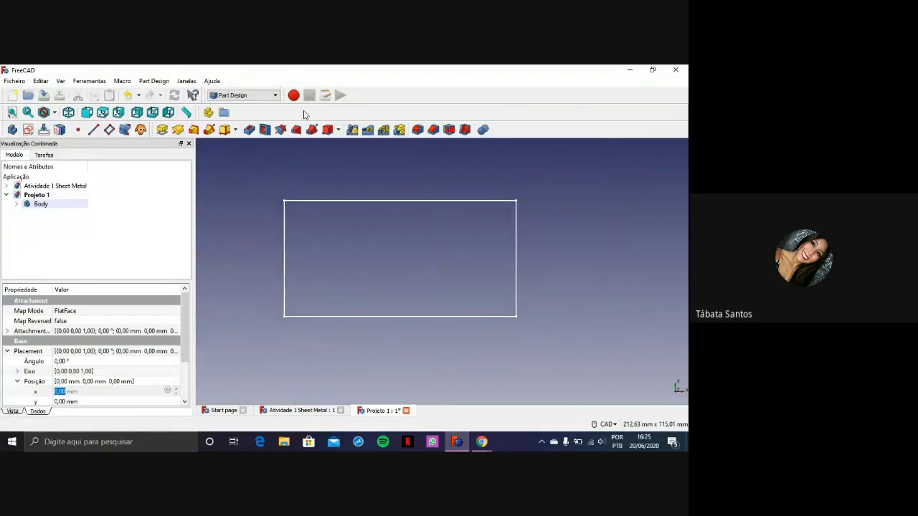
# Switch to the Sheet Metal workbench and save Projeto 1
pyautogui.click(270, 97)
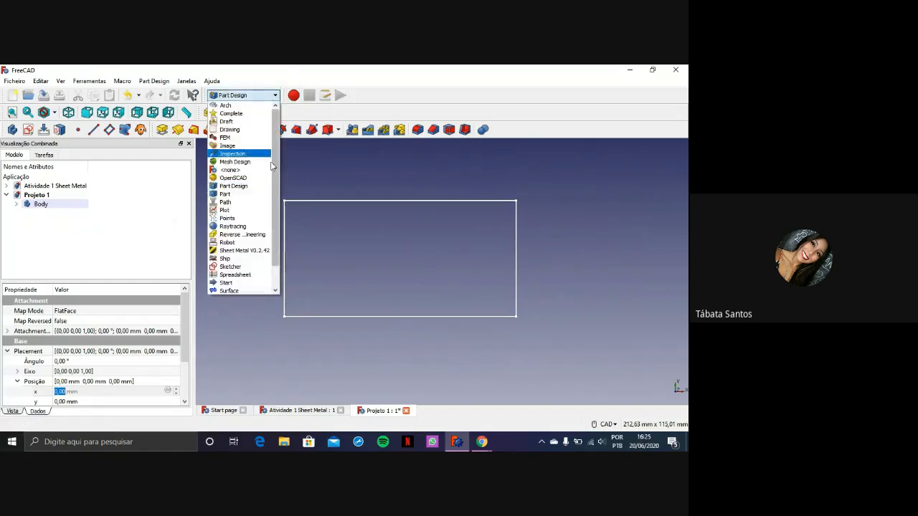
pyautogui.click(244, 250)
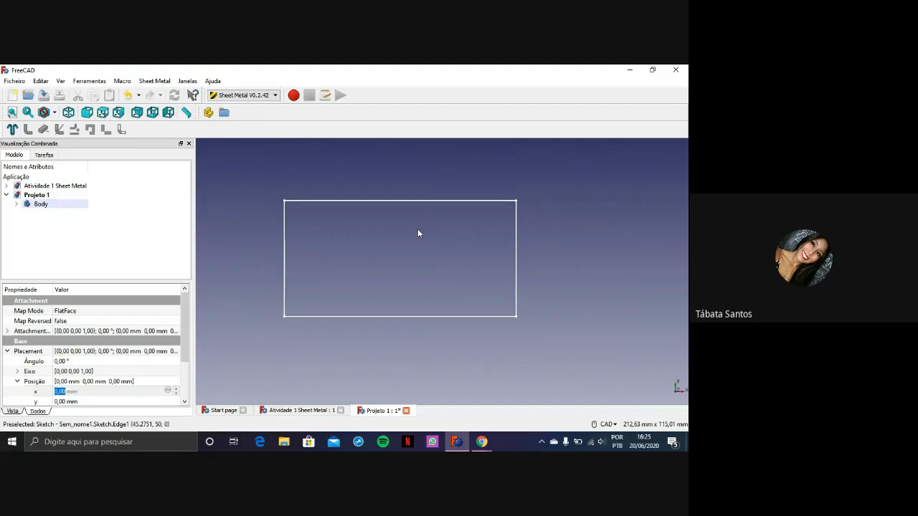
pyautogui.click(14, 81)
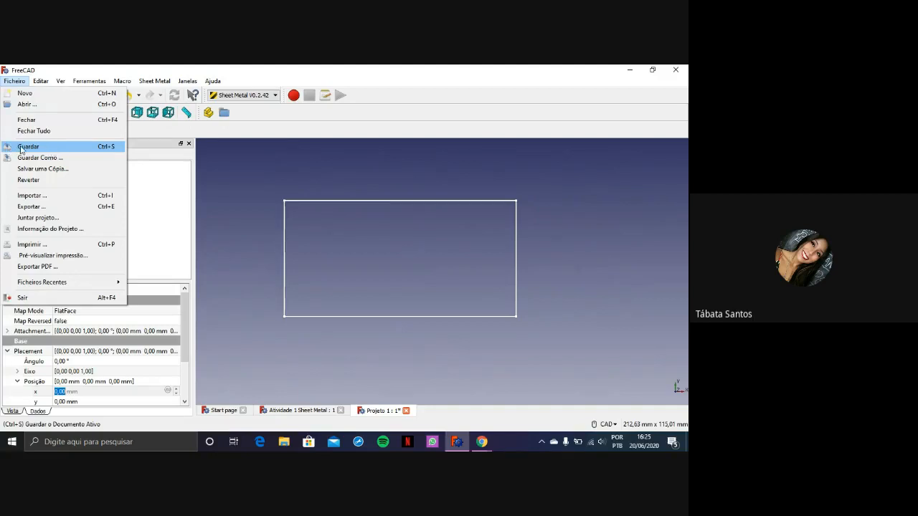
pyautogui.click(471, 184)
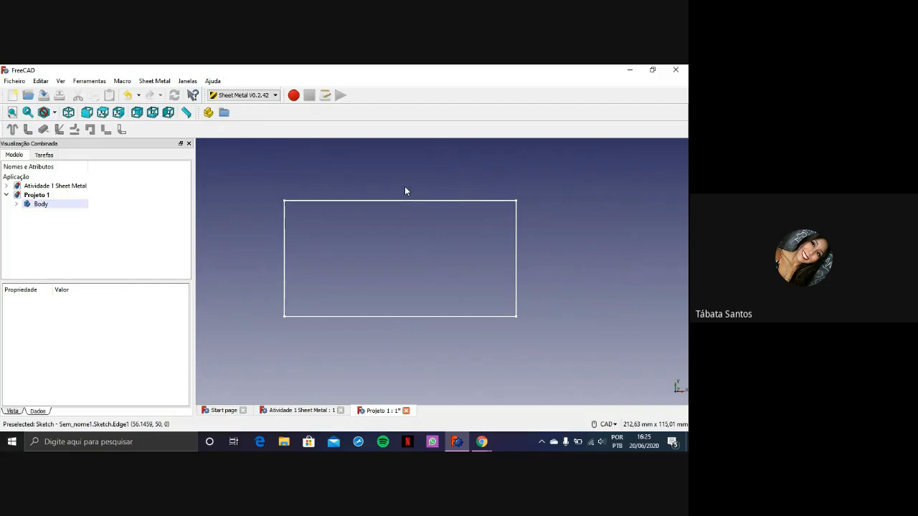
pyautogui.hotkey('ctrl', 's')
# Create a sheet metal base wall from the rectangle sketch
pyautogui.moveTo(383, 237); pyautogui.dragTo(327, 239, button='middle')
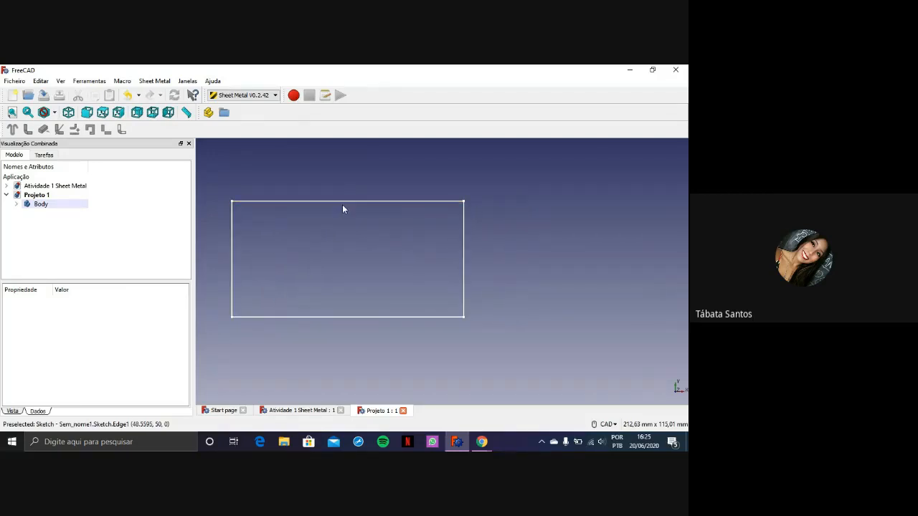
pyautogui.moveTo(347, 249); pyautogui.dragTo(352, 233, button='middle')
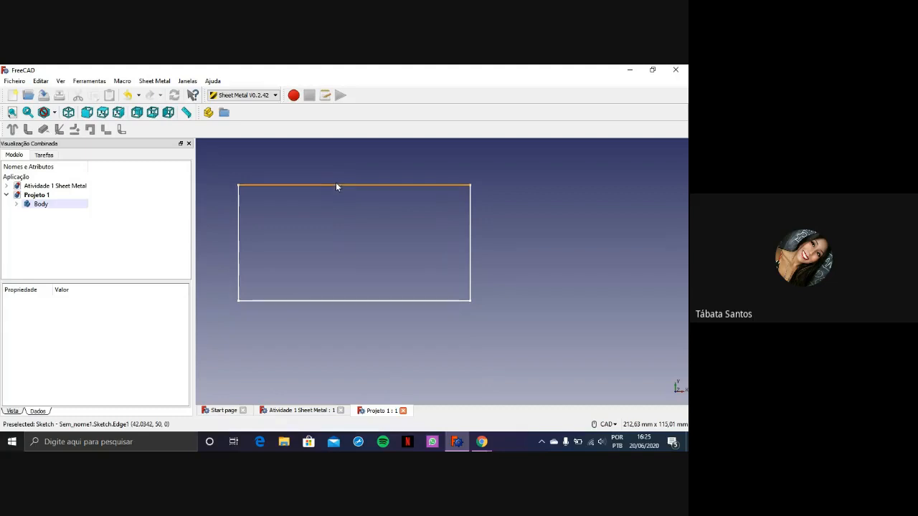
pyautogui.click(335, 185)
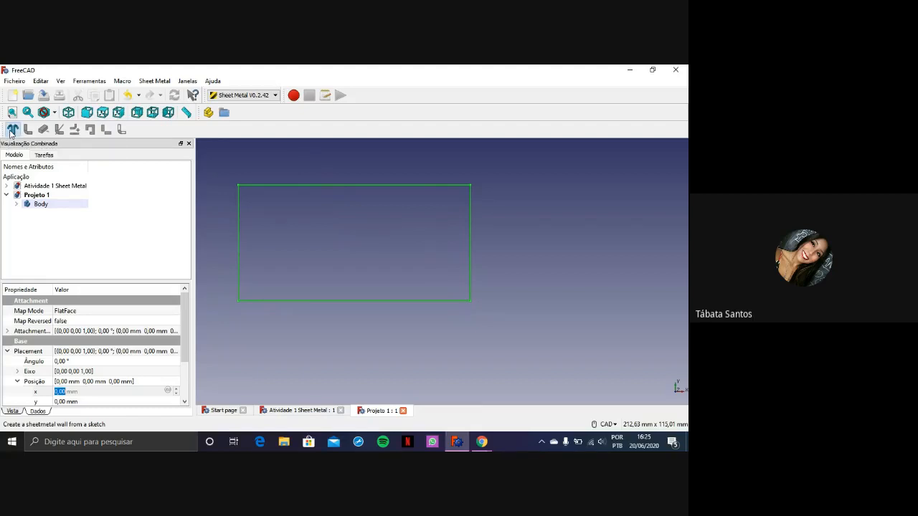
pyautogui.click(13, 130)
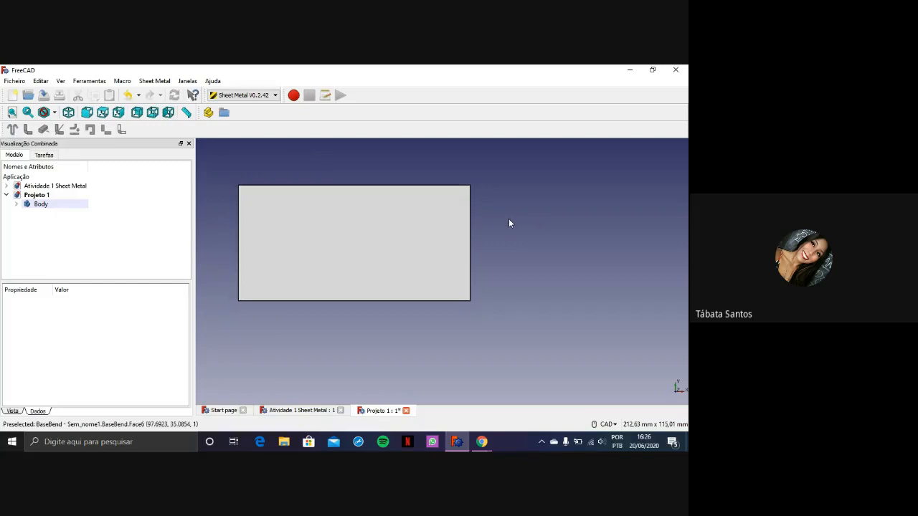
pyautogui.moveTo(436, 270); pyautogui.dragTo(432, 212, button='middle')
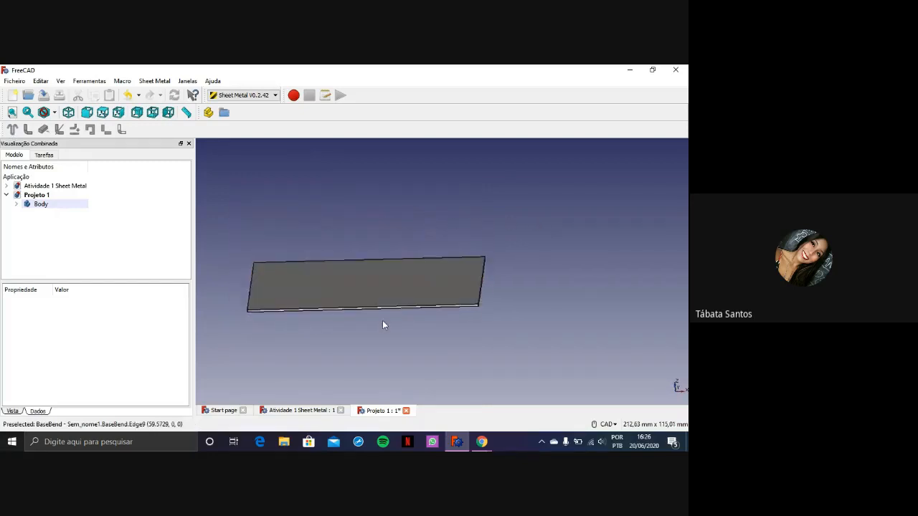
# Expand the body in the model tree, select BaseBend and set its thickness to 3 mm
pyautogui.click(365, 299)
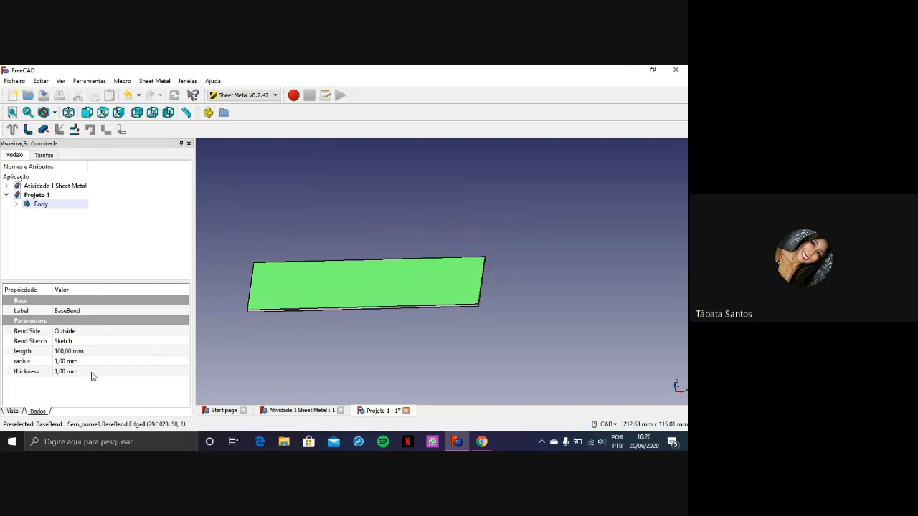
pyautogui.click(395, 352)
pyautogui.click(396, 300)
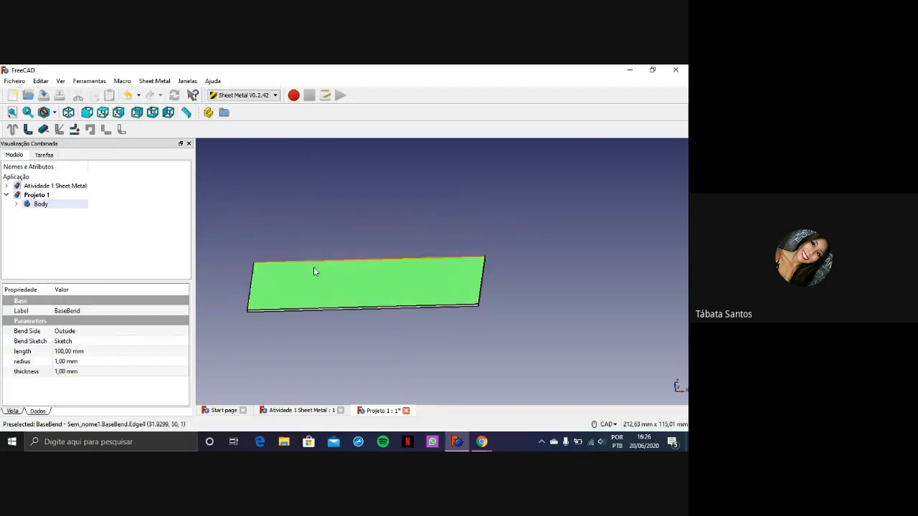
pyautogui.click(16, 203)
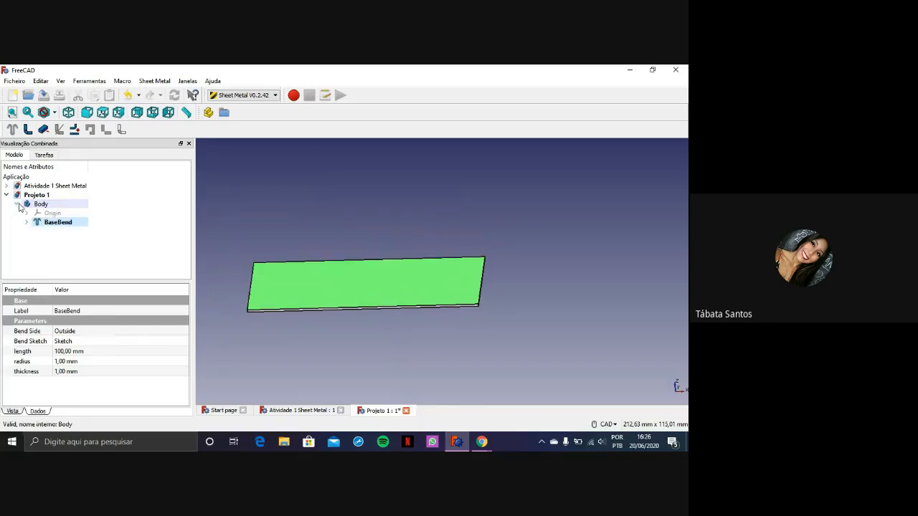
pyautogui.click(43, 223)
pyautogui.click(92, 372)
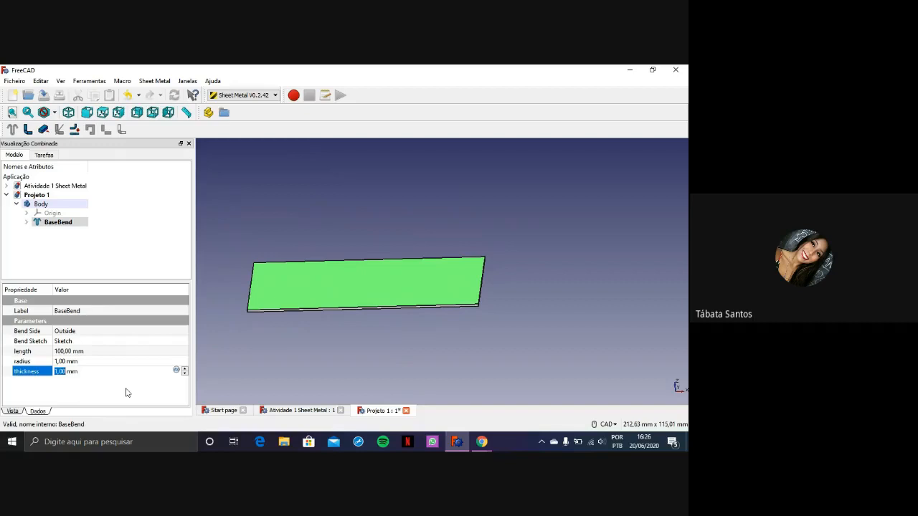
pyautogui.write('3')
pyautogui.press('Return')
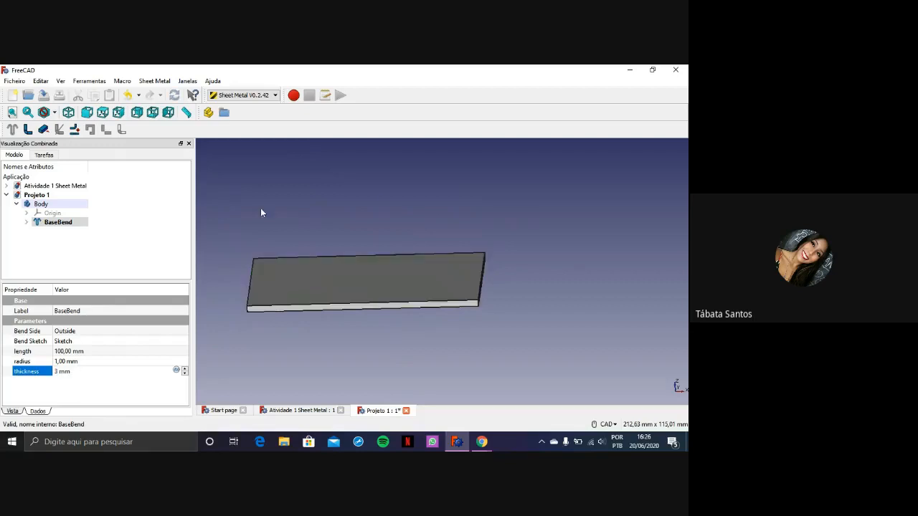
# Set the BaseBend thickness to 10 mm
pyautogui.doubleClick(57, 373)
pyautogui.write('10')
pyautogui.press('Return')
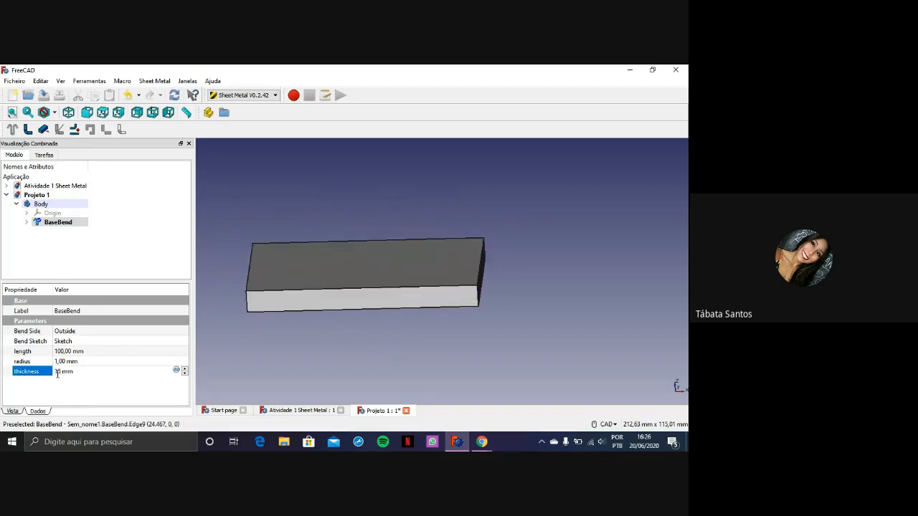
pyautogui.scroll(2, 402, 324)
pyautogui.scroll(-4, 437, 270)
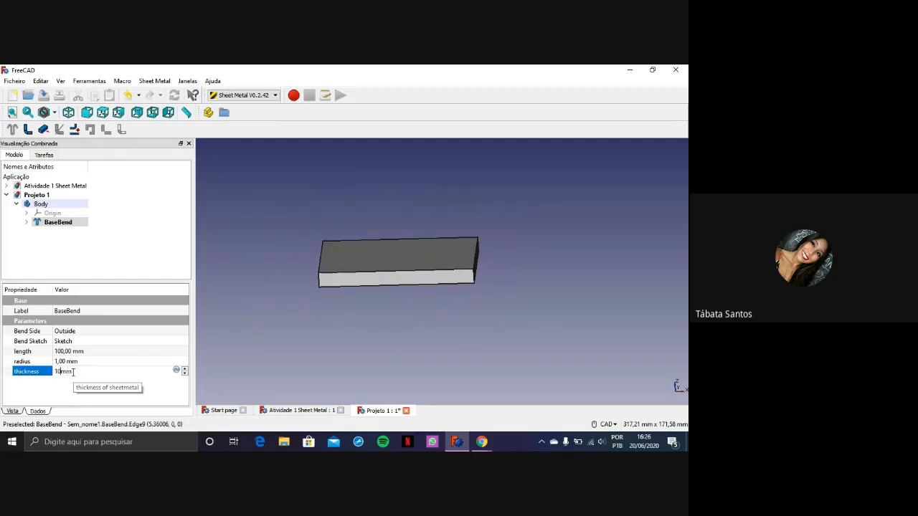
# Restore the BaseBend thickness to 1 mm
pyautogui.press('Delete')
pyautogui.press('Return')
pyautogui.scroll(2, 448, 184)
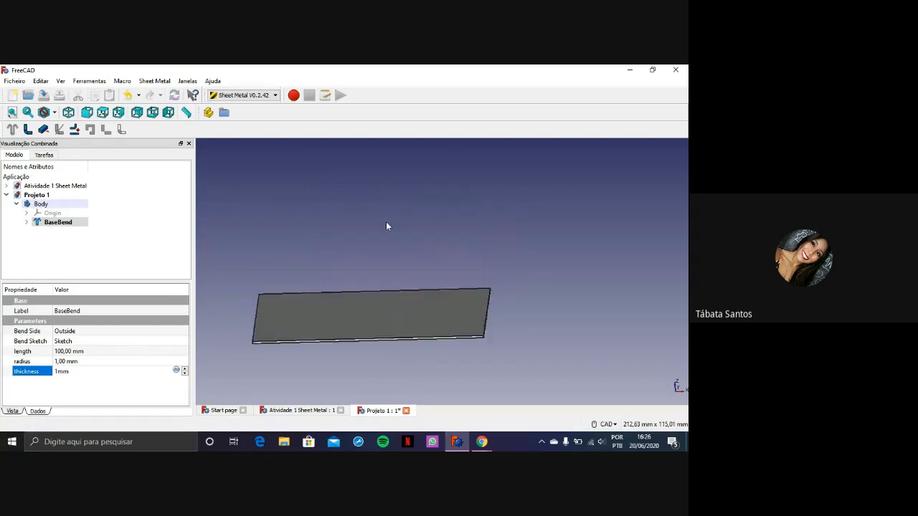
pyautogui.scroll(-2, 333, 391)
pyautogui.scroll(5, 336, 360)
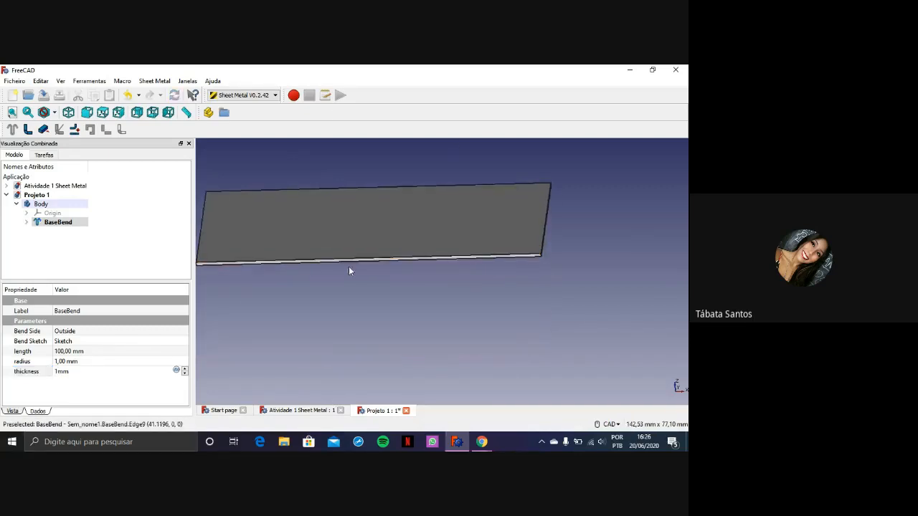
pyautogui.scroll(-3, 380, 263)
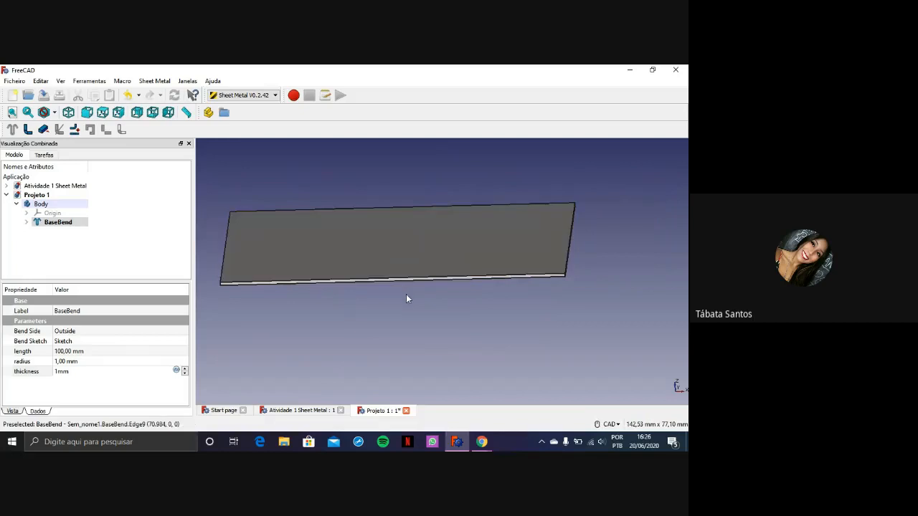
# Examine the base plate from several angles, picking its long side edges, corner edge, top face and end face for comparison
pyautogui.moveTo(396, 305); pyautogui.dragTo(332, 288, button='middle')
pyautogui.moveTo(440, 255); pyautogui.dragTo(519, 213, button='middle')
pyautogui.moveTo(575, 190); pyautogui.dragTo(464, 225, button='middle')
pyautogui.rightClick(465, 224)
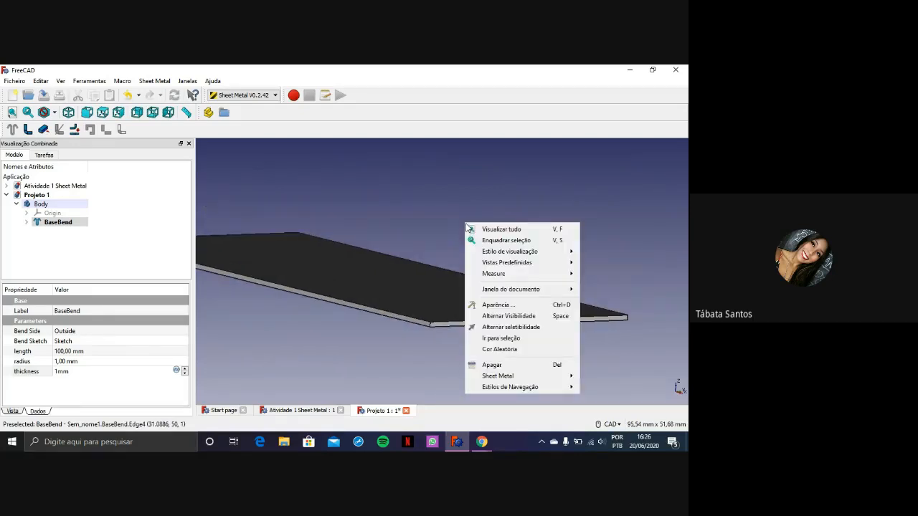
pyautogui.click(416, 211)
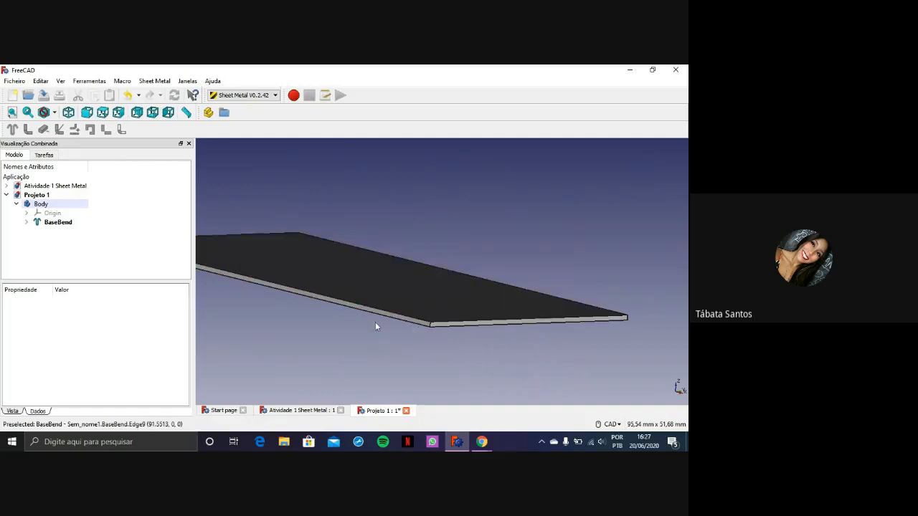
pyautogui.moveTo(375, 322); pyautogui.dragTo(388, 336, button='middle')
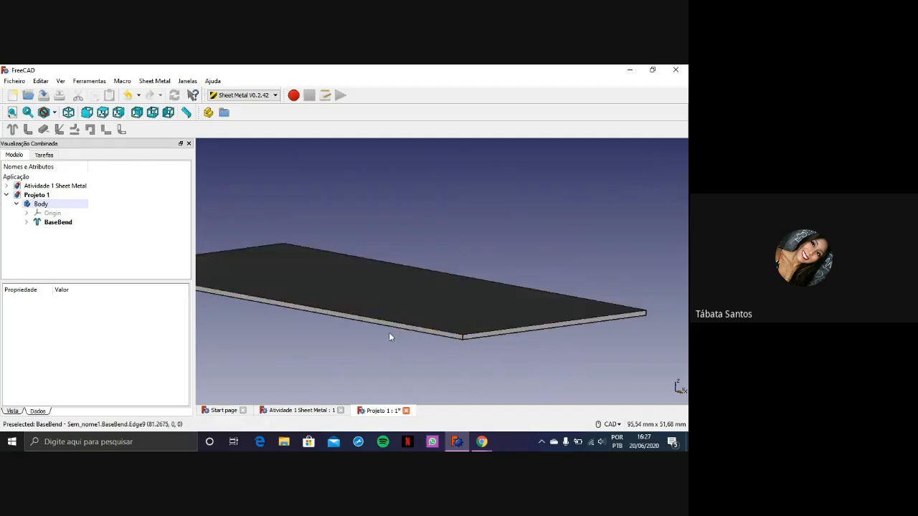
pyautogui.scroll(3, 345, 340)
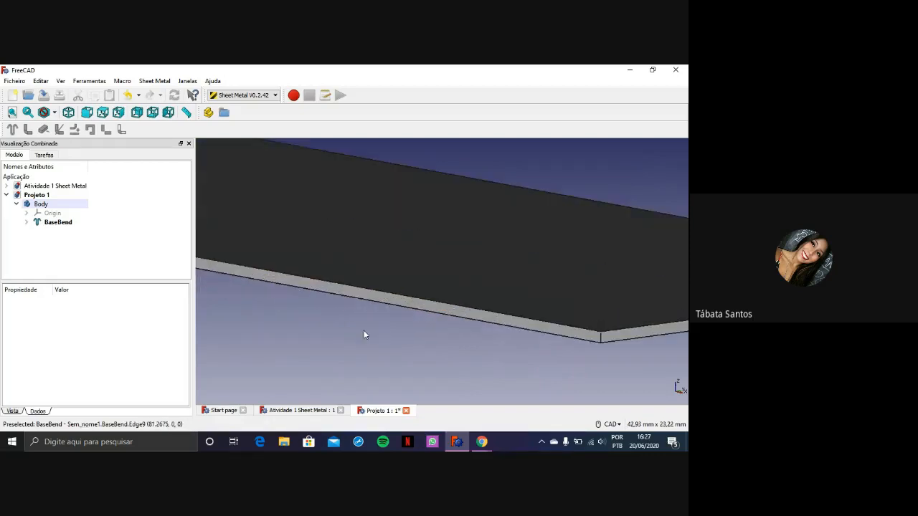
pyautogui.click(433, 314)
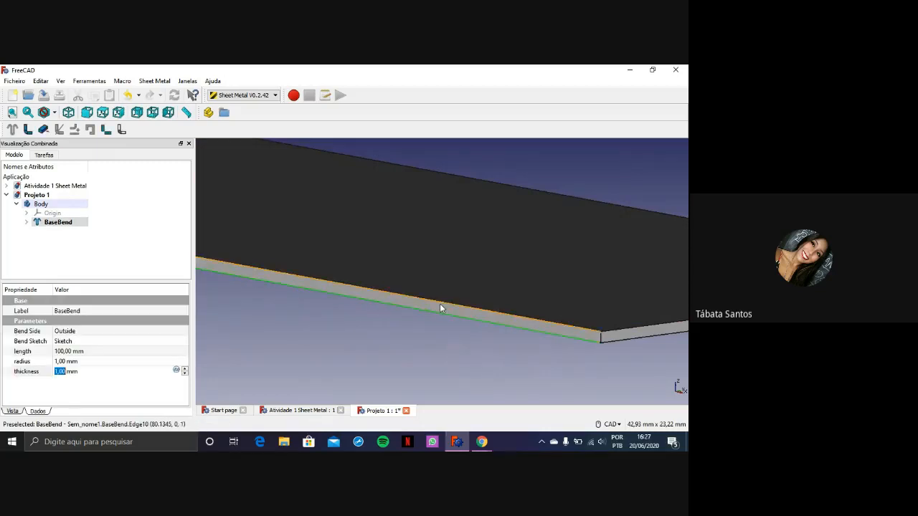
pyautogui.click(602, 340)
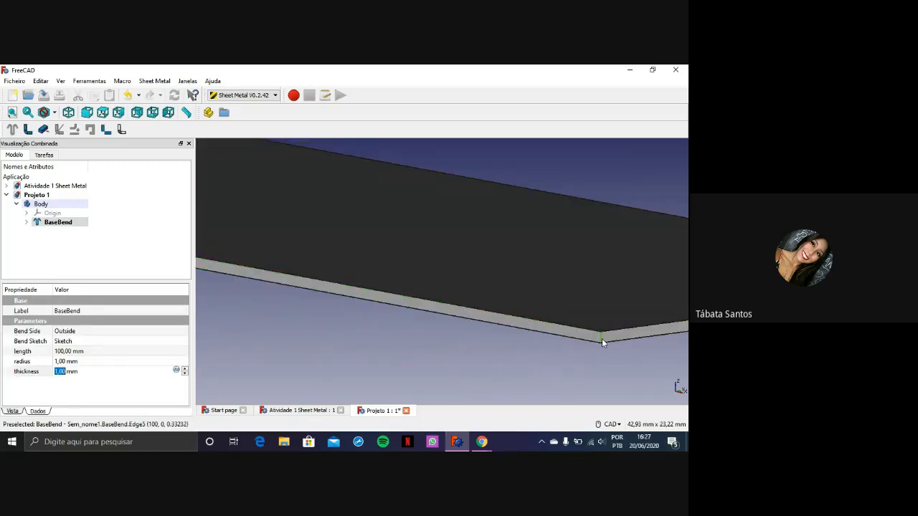
pyautogui.click(618, 340)
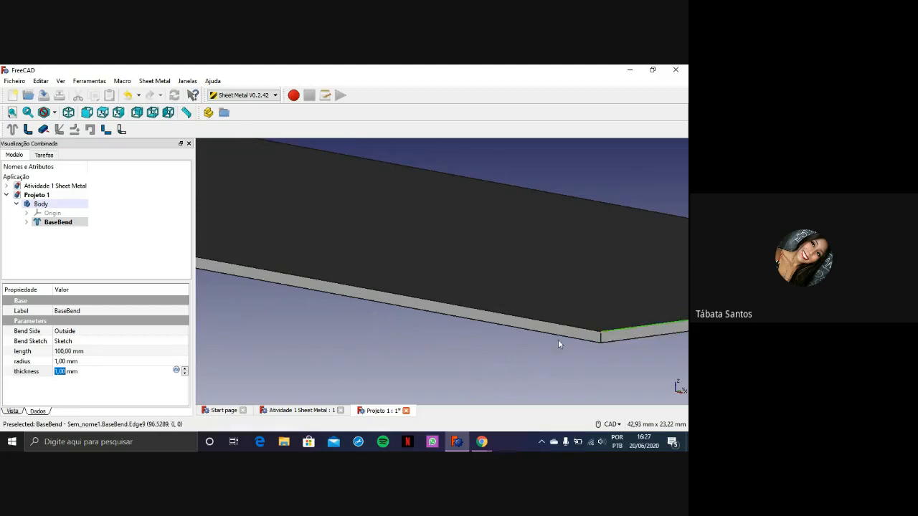
pyautogui.click(502, 342)
pyautogui.click(499, 290)
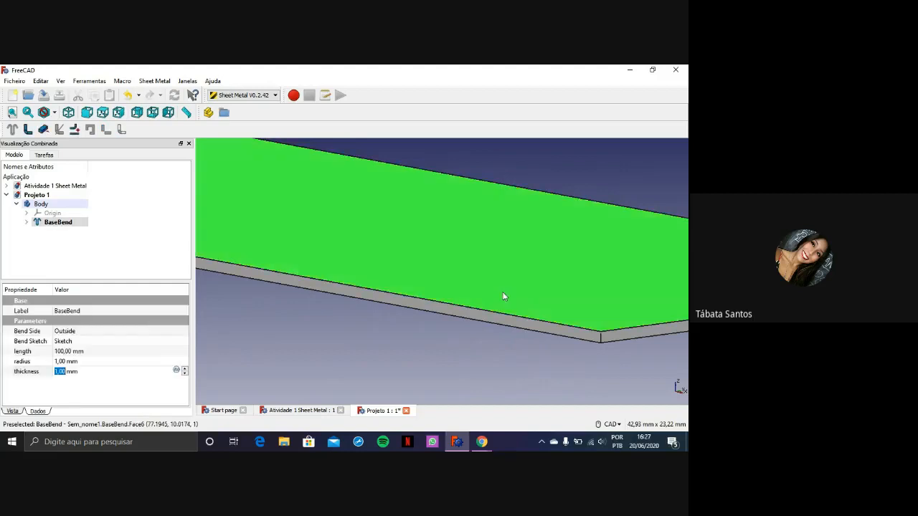
pyautogui.click(515, 327)
pyautogui.click(616, 334)
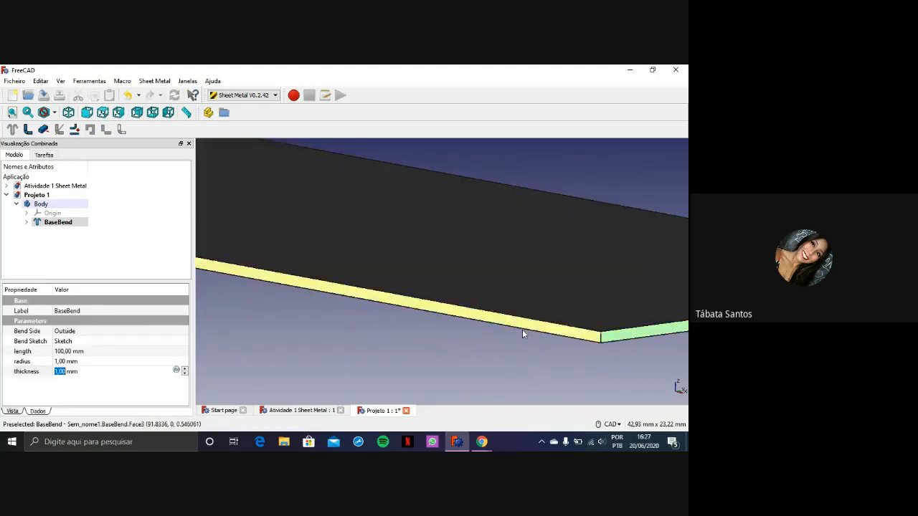
pyautogui.click(449, 338)
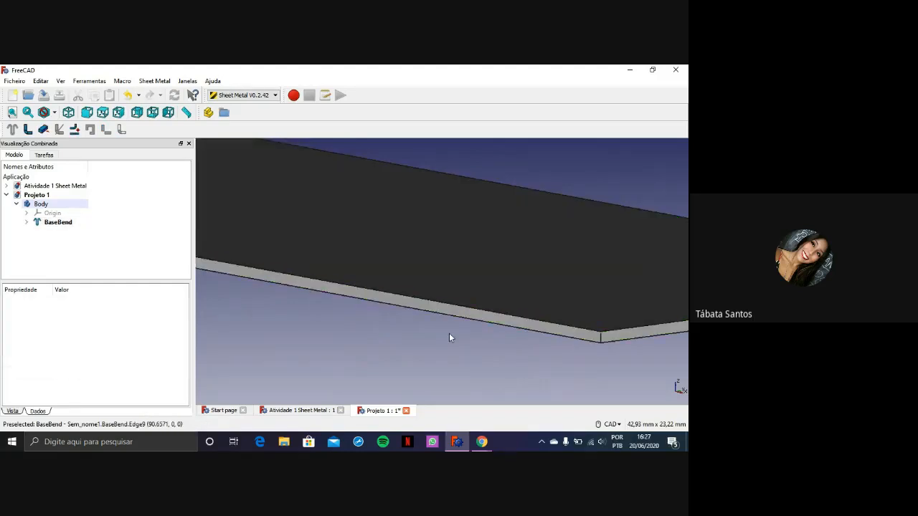
# Extend a bent wall from the lower long edge of the base plate's front side using the default bend settings
pyautogui.scroll(-3, 451, 335)
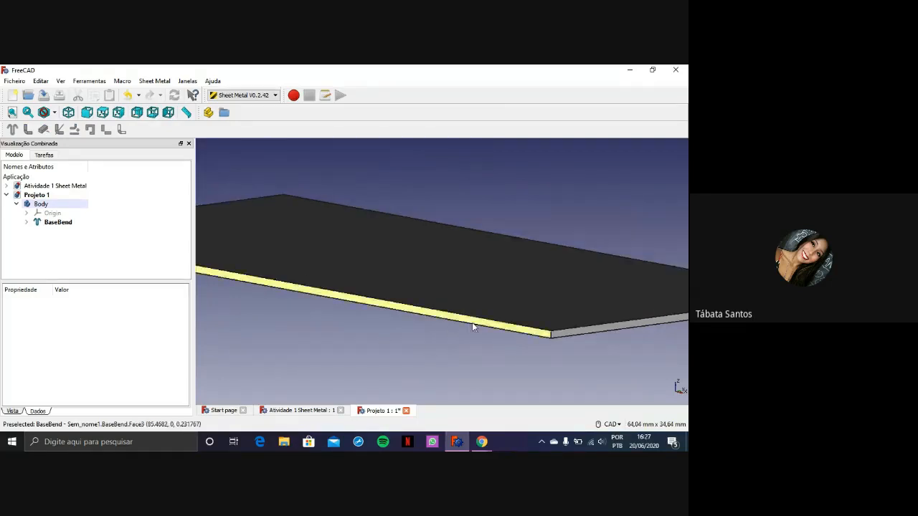
pyautogui.scroll(2, 426, 320)
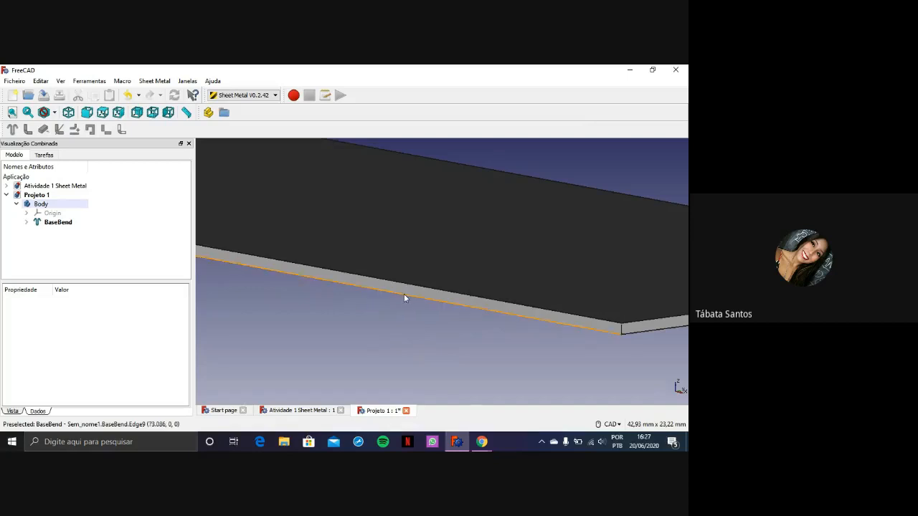
pyautogui.click(403, 295)
pyautogui.scroll(8, 402, 296)
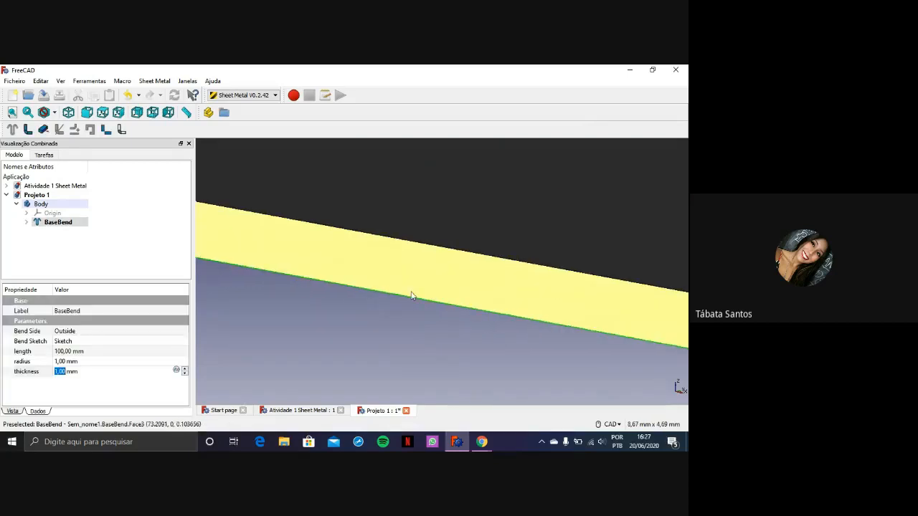
pyautogui.scroll(-4, 403, 305)
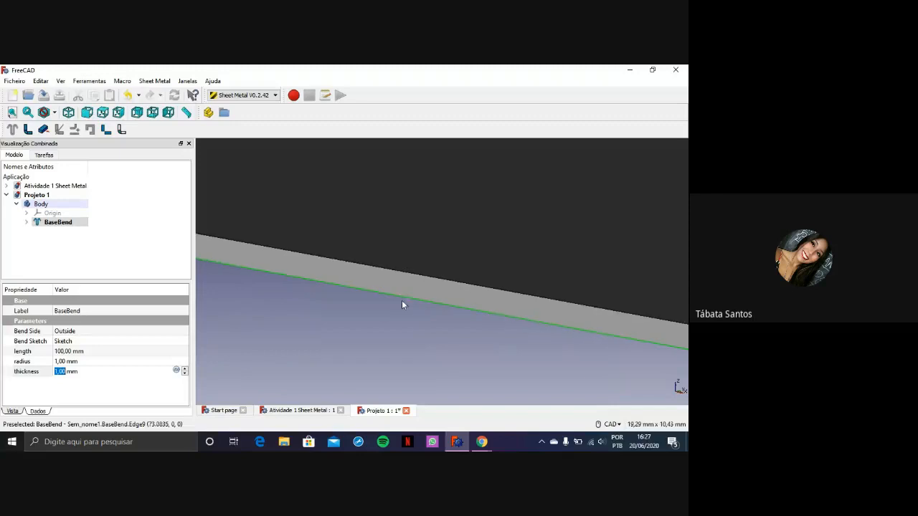
pyautogui.scroll(-5, 400, 303)
pyautogui.scroll(3, 396, 310)
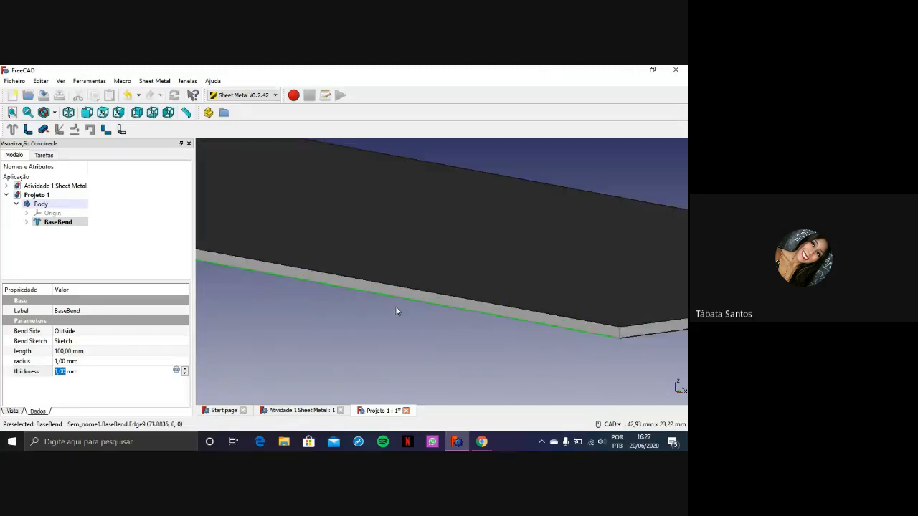
pyautogui.scroll(2, 395, 304)
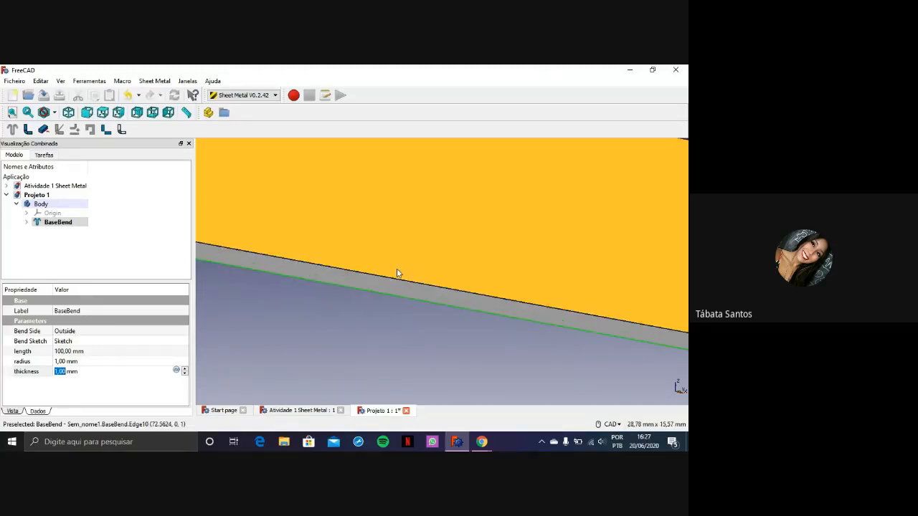
pyautogui.scroll(-4, 399, 218)
pyautogui.scroll(10, 400, 219)
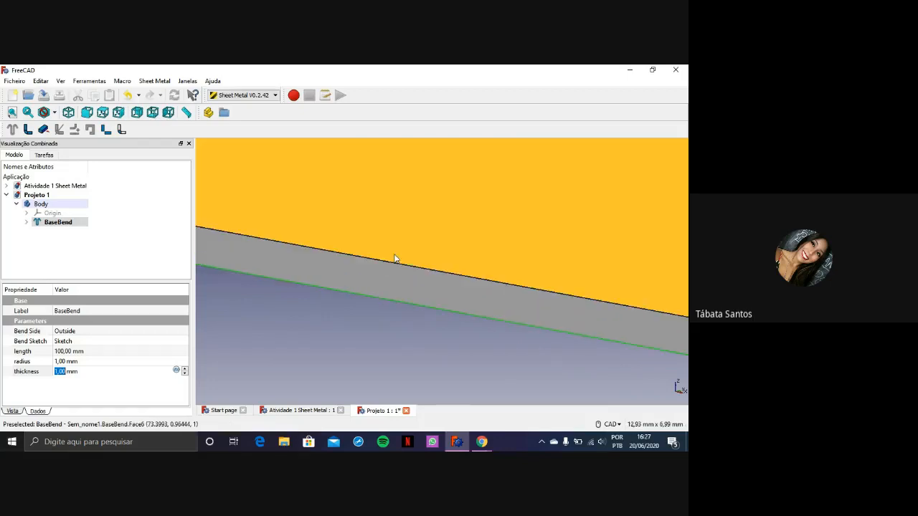
pyautogui.scroll(-9, 422, 277)
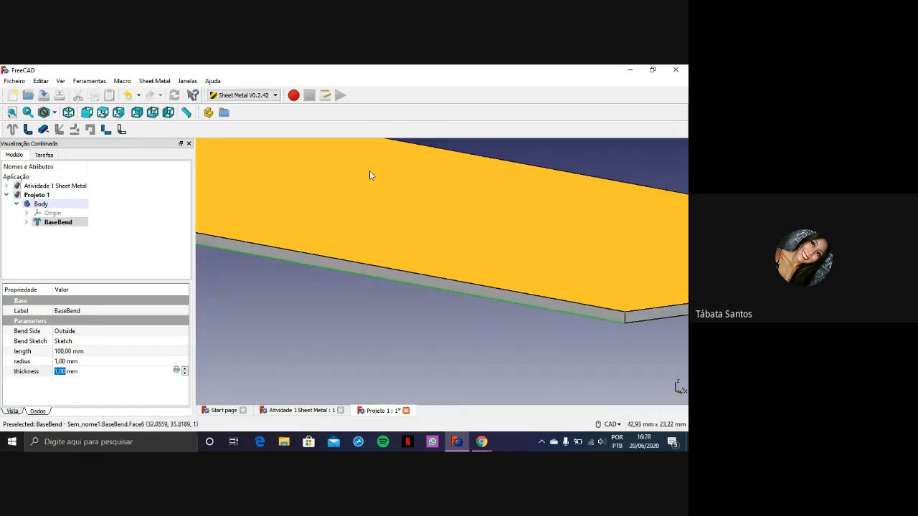
pyautogui.scroll(3, 371, 267)
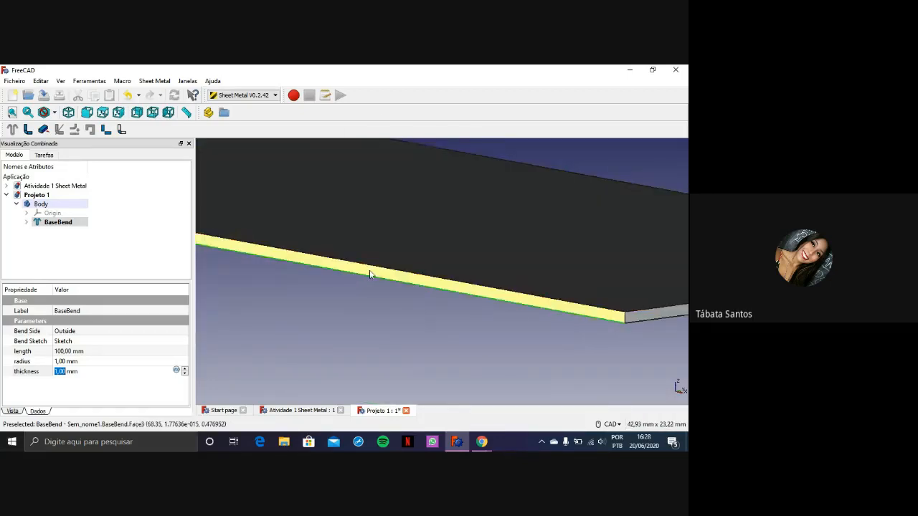
pyautogui.scroll(2, 371, 275)
pyautogui.scroll(2, 371, 276)
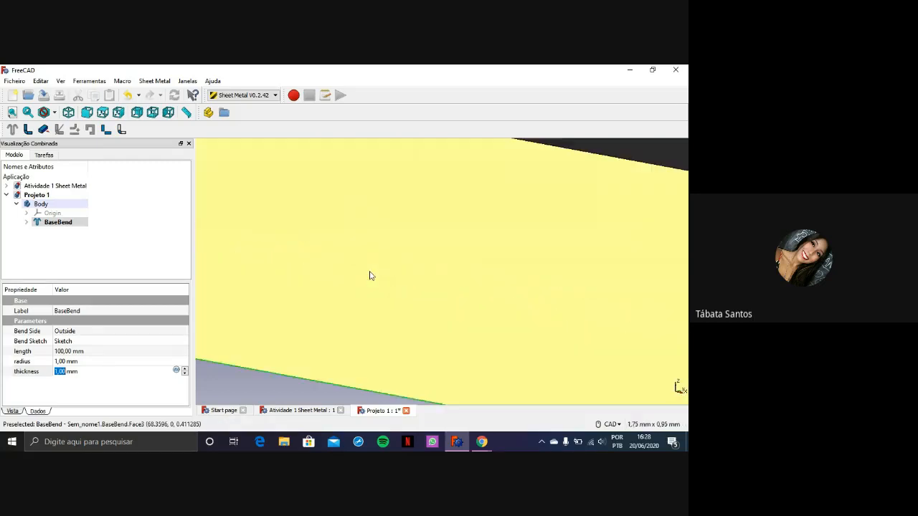
pyautogui.scroll(-10, 371, 276)
pyautogui.scroll(8, 370, 275)
pyautogui.scroll(-10, 371, 275)
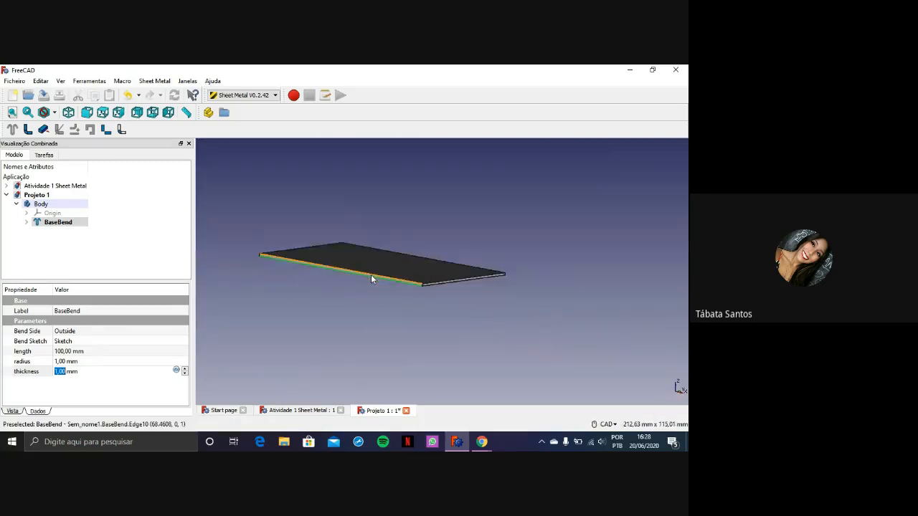
pyautogui.scroll(10, 371, 276)
pyautogui.scroll(-4, 371, 275)
pyautogui.scroll(6, 371, 275)
pyautogui.scroll(-6, 371, 277)
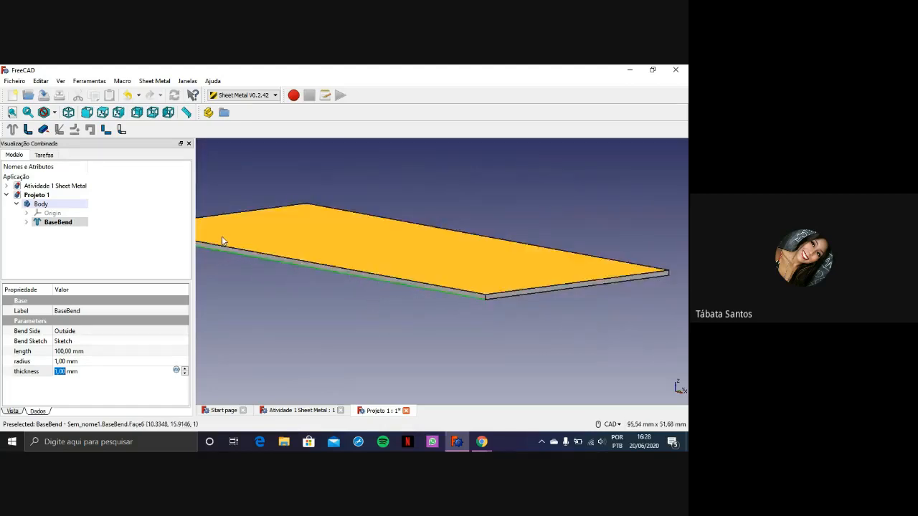
pyautogui.click(337, 263)
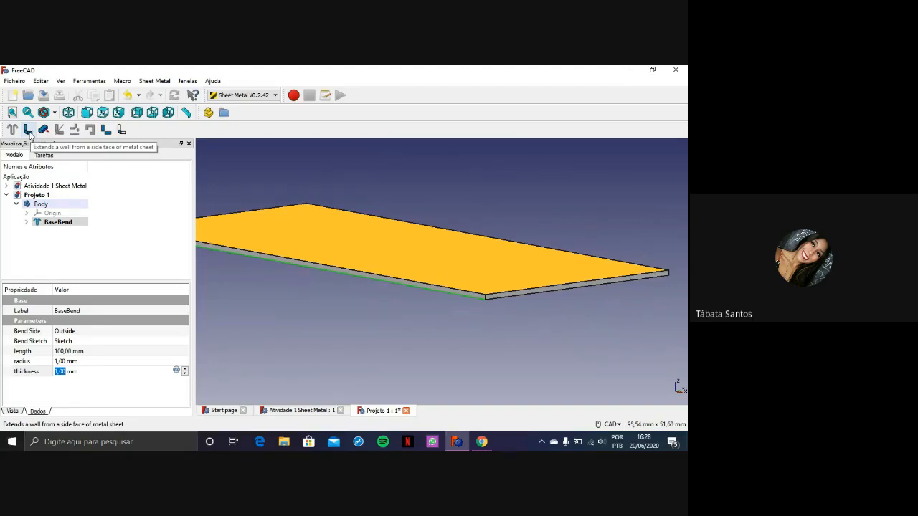
pyautogui.click(30, 133)
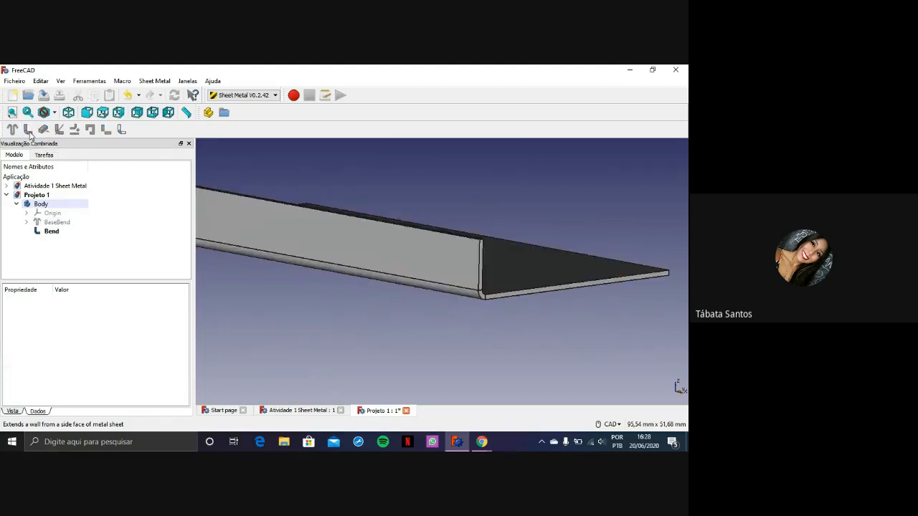
# Inspect the bent corner and outer wall face from the plate's end, and review all parameters of the Bend feature
pyautogui.moveTo(506, 303); pyautogui.dragTo(448, 337, button='middle')
pyautogui.scroll(2, 447, 337)
pyautogui.scroll(-2, 493, 347)
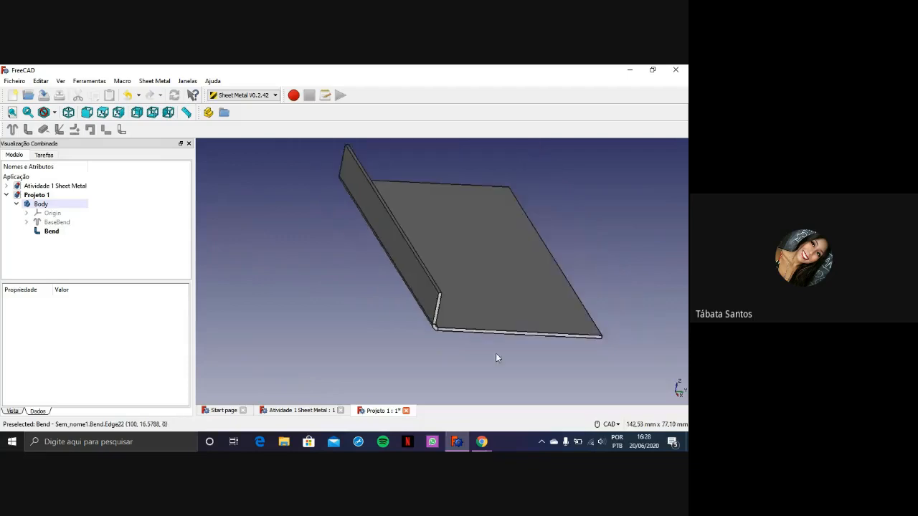
pyautogui.moveTo(496, 353); pyautogui.dragTo(509, 340, button='middle')
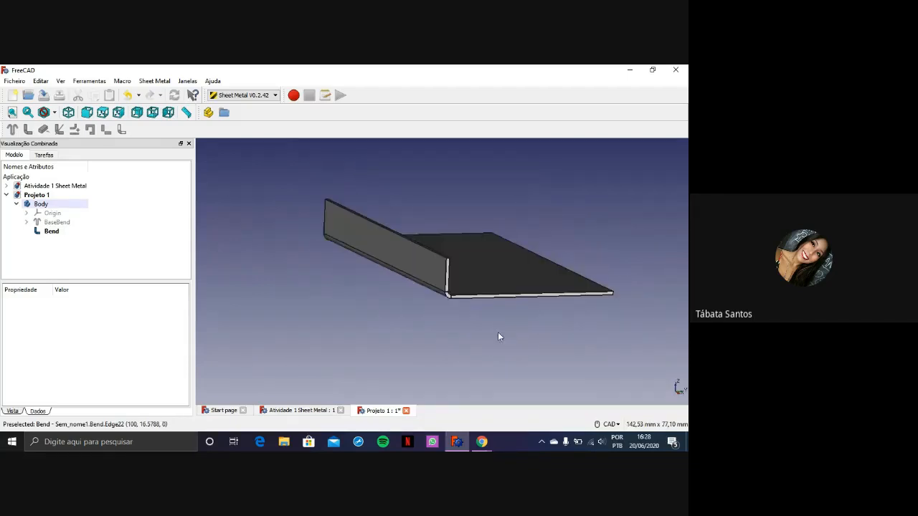
pyautogui.scroll(5, 461, 279)
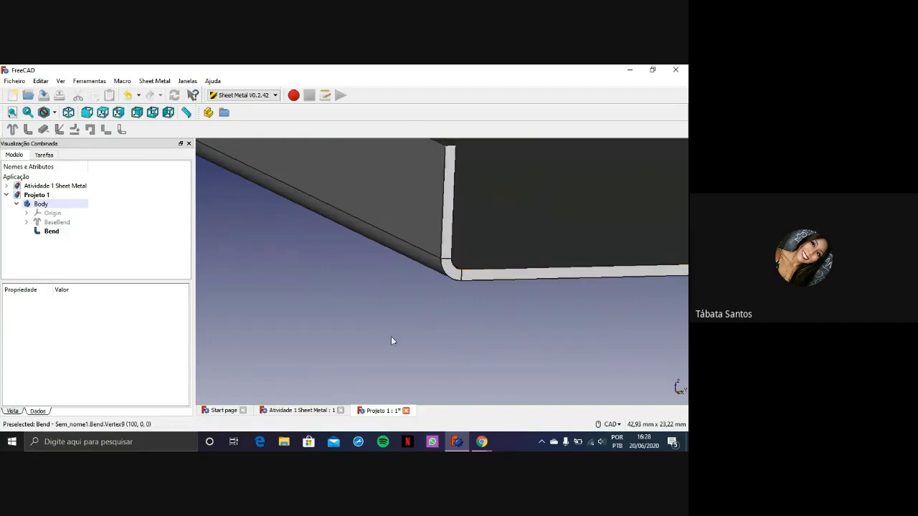
pyautogui.click(428, 259)
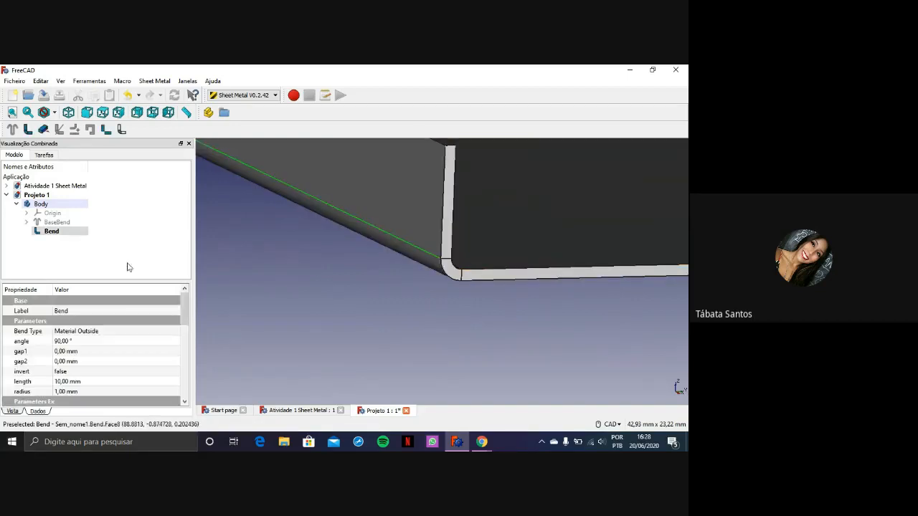
pyautogui.click(424, 218)
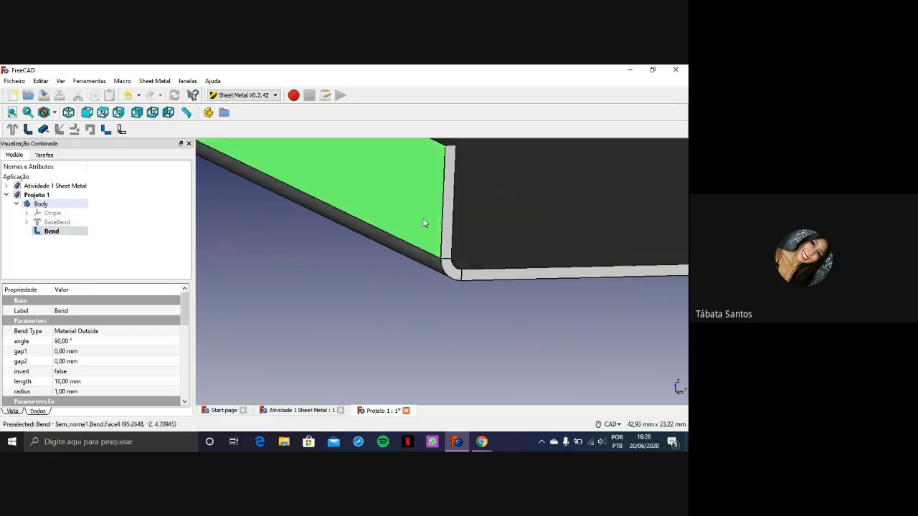
pyautogui.click(376, 282)
pyautogui.click(48, 233)
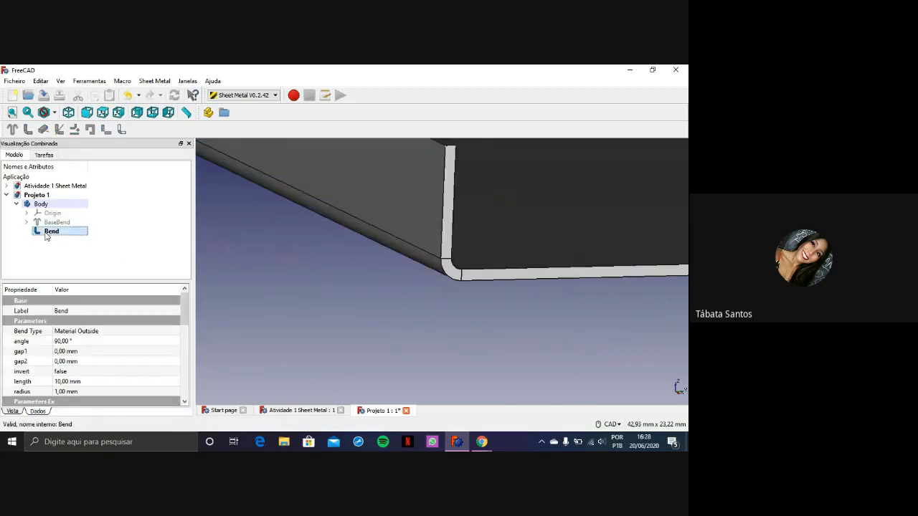
pyautogui.scroll(-2, 72, 349)
pyautogui.scroll(-2, 71, 331)
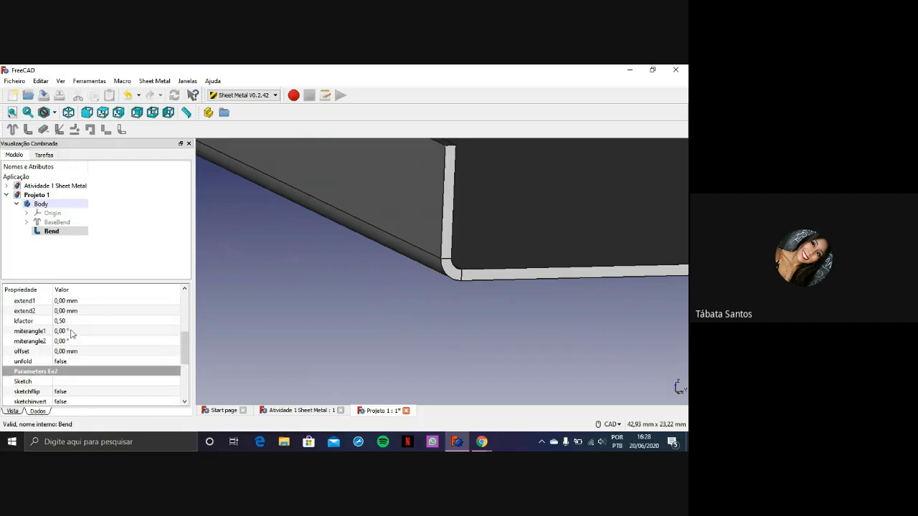
pyautogui.scroll(-3, 72, 333)
pyautogui.scroll(10, 72, 333)
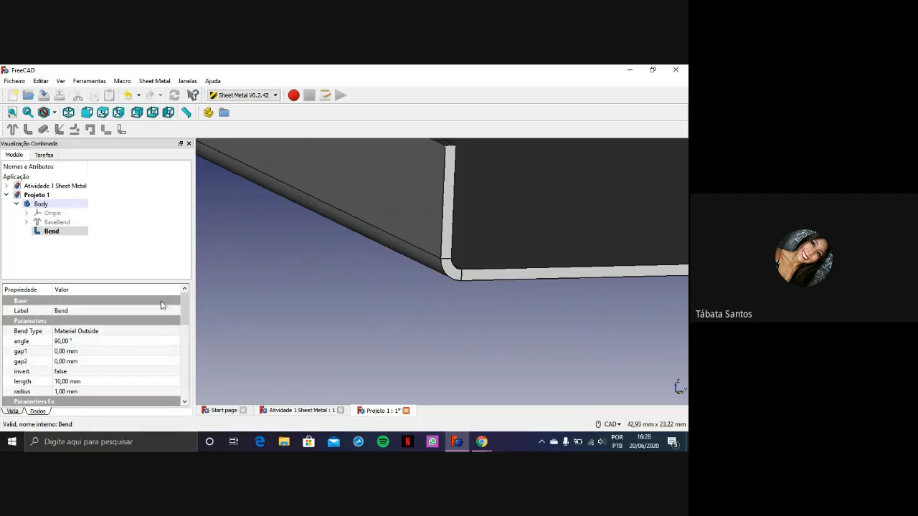
# Compare the upright wall's outer face with the base plate's top face and recheck the Bend parameters
pyautogui.doubleClick(419, 215)
pyautogui.click(418, 213)
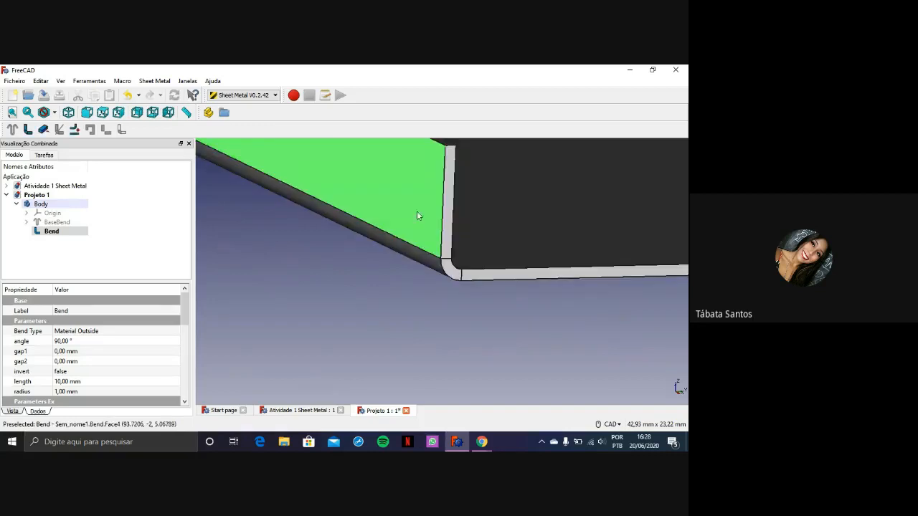
pyautogui.click(403, 312)
pyautogui.click(404, 215)
pyautogui.moveTo(379, 250); pyautogui.dragTo(373, 322, button='middle')
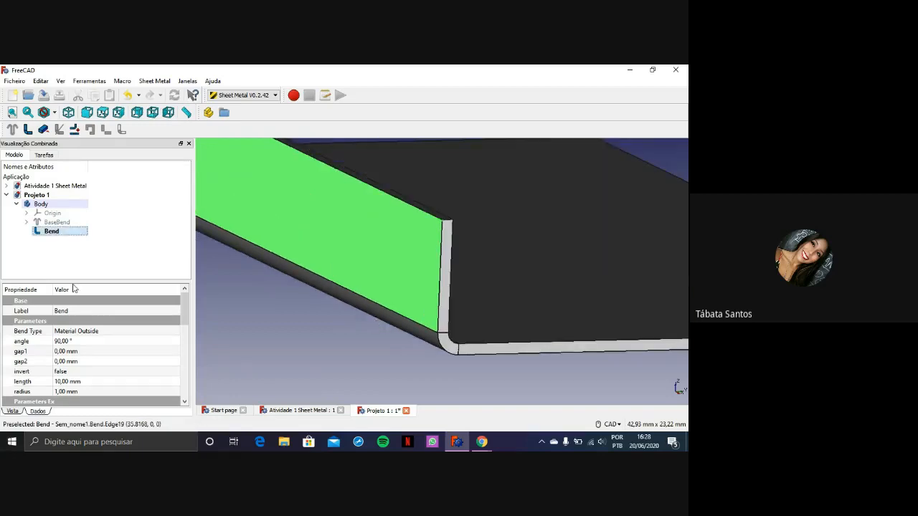
pyautogui.scroll(-1, 101, 332)
pyautogui.scroll(1, 100, 316)
pyautogui.click(612, 225)
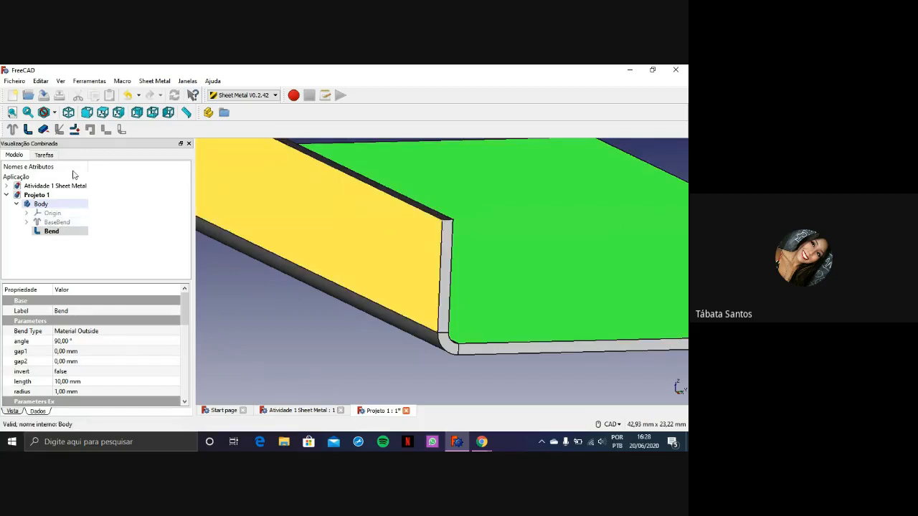
# Set the Bend feature's angle to 120° to try a wall leaning over the base plate
pyautogui.click(57, 222)
pyautogui.click(57, 233)
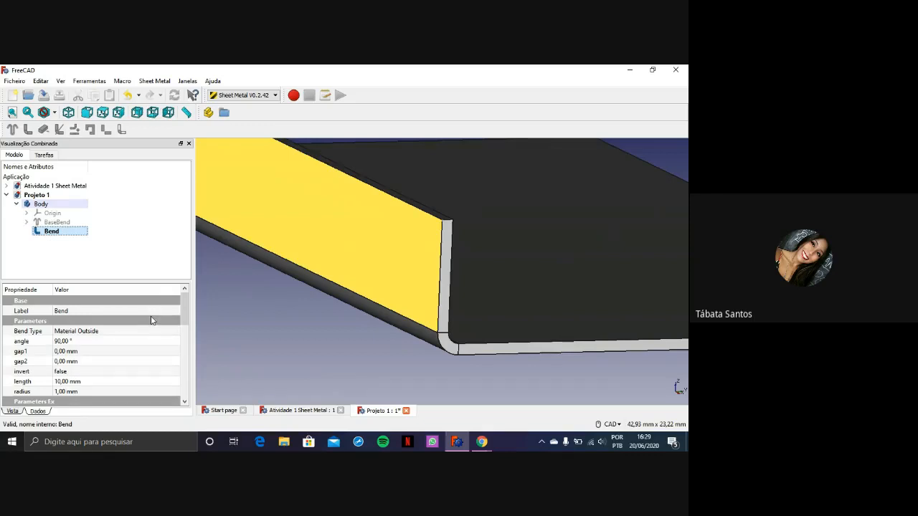
pyautogui.scroll(-2, 339, 315)
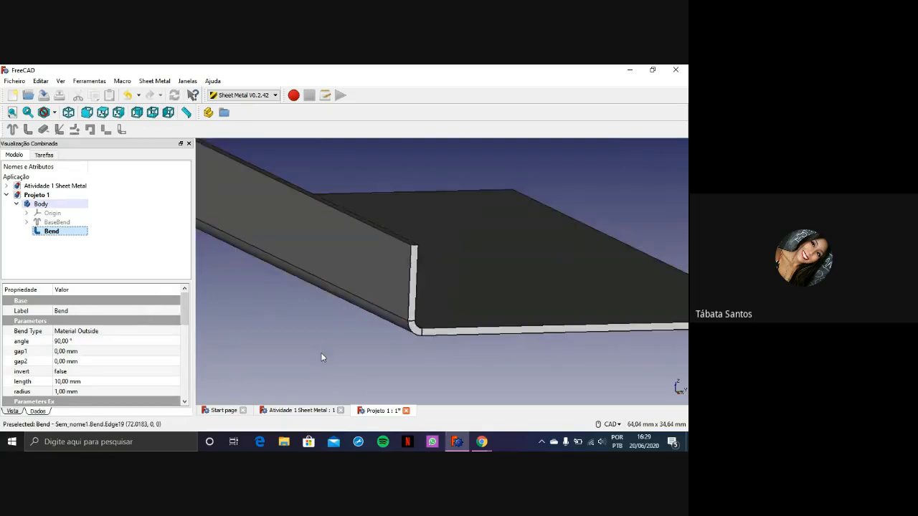
pyautogui.scroll(-2, 242, 393)
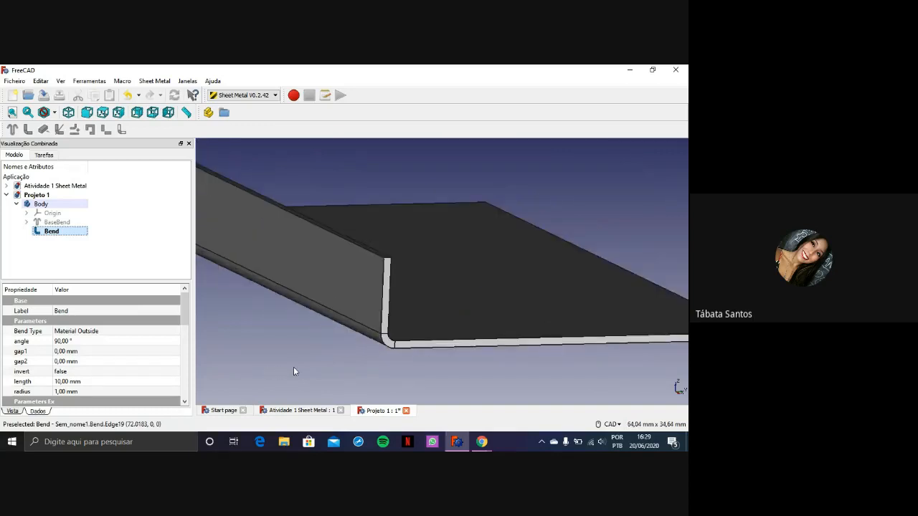
pyautogui.moveTo(296, 354); pyautogui.dragTo(289, 346, button='middle')
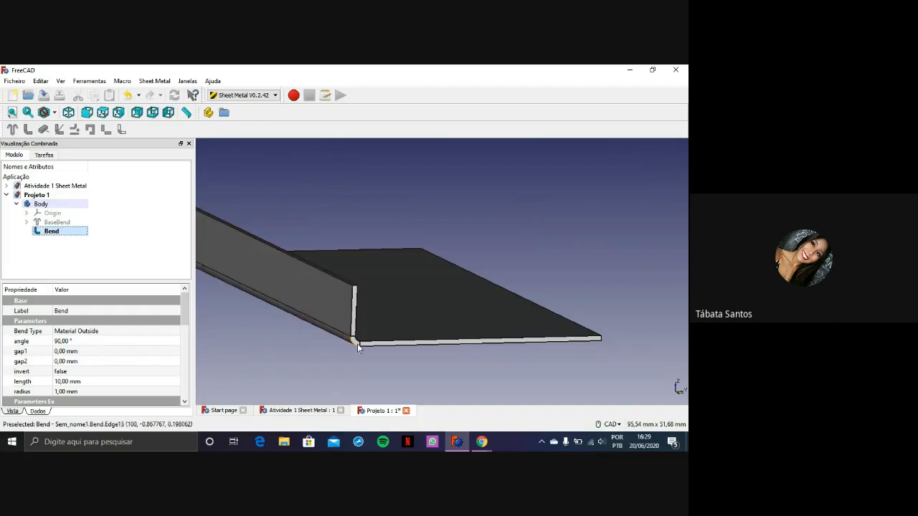
pyautogui.click(88, 342)
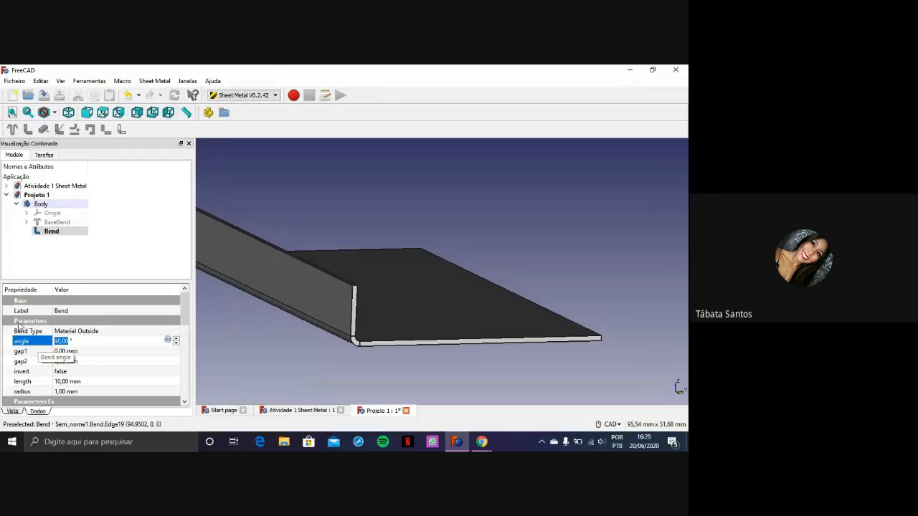
pyautogui.click(90, 342)
pyautogui.hotkey('ctrl', 'a')
pyautogui.write('12')
pyautogui.press('Return')
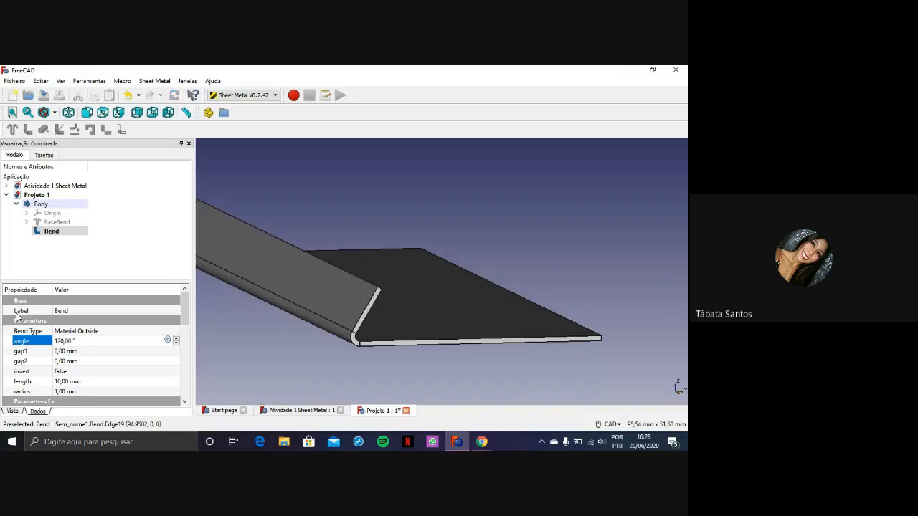
# Try bend angles of 130° and 180° on the wall
pyautogui.moveTo(80, 342); pyautogui.dragTo(54, 342)
pyautogui.press('Return')
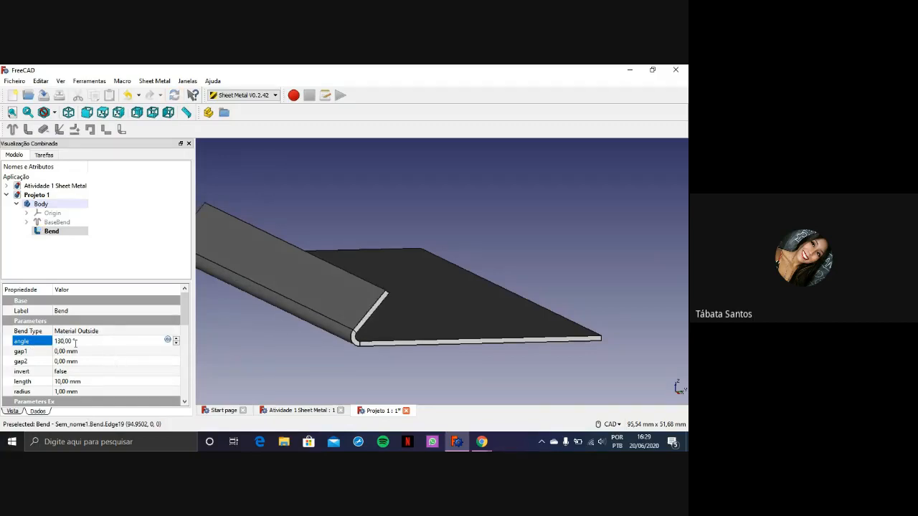
pyautogui.moveTo(81, 341); pyautogui.dragTo(50, 342)
pyautogui.write('180')
pyautogui.press('Return')
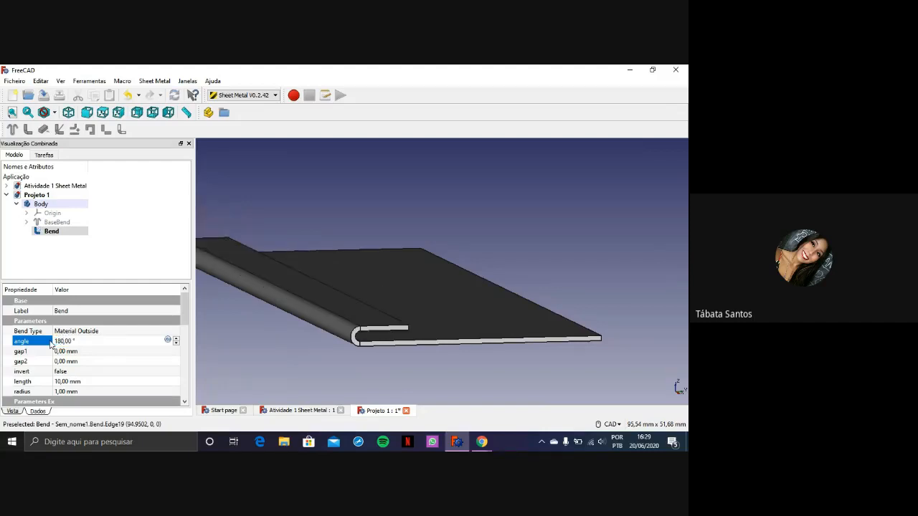
# Return the wall's bend angle to 90°
pyautogui.scroll(4, 424, 348)
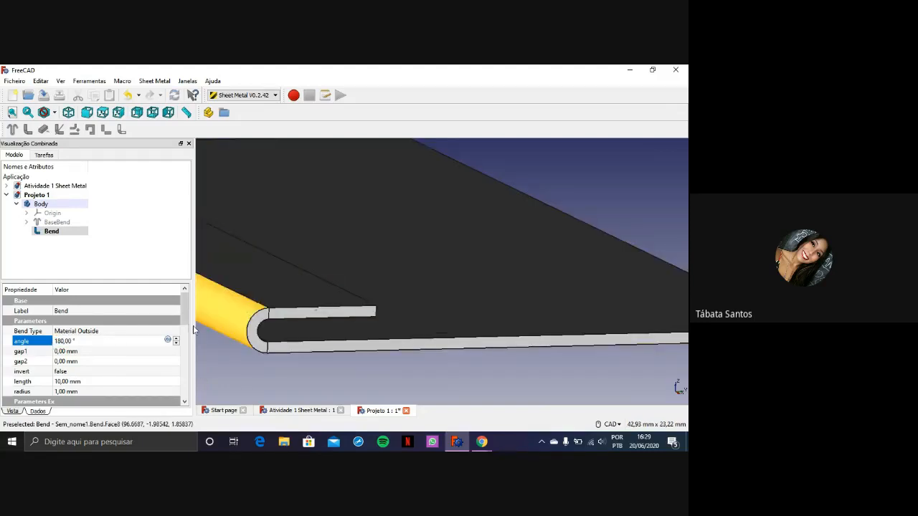
pyautogui.moveTo(86, 341); pyautogui.dragTo(48, 344)
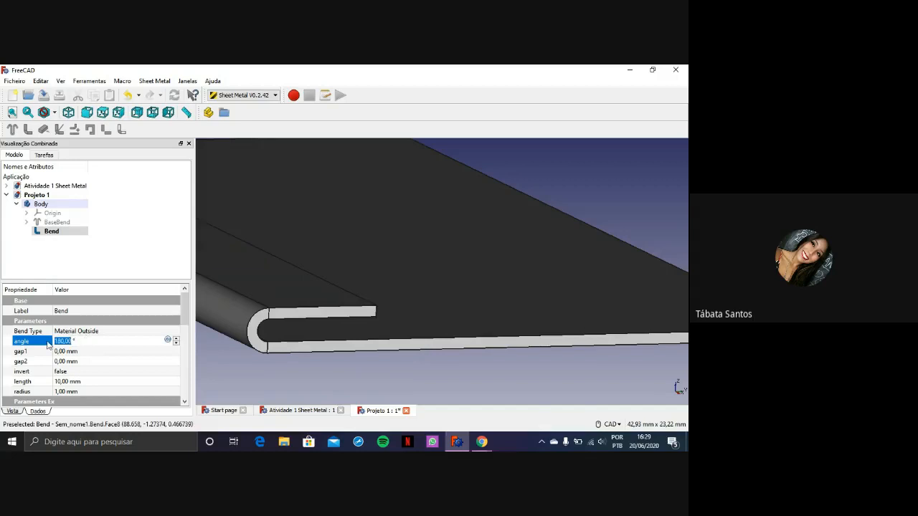
pyautogui.write('90')
pyautogui.press('Return')
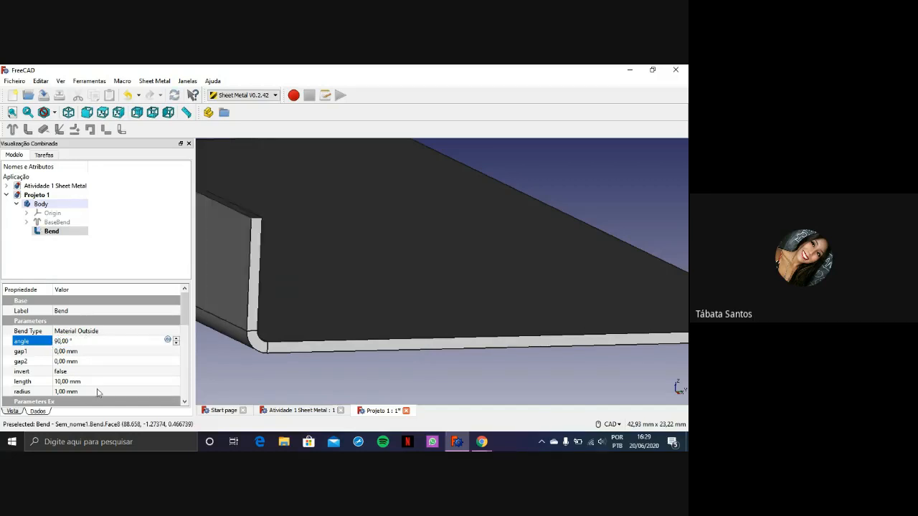
# Invert the bend by setting its invert property to true, and view the wall's new direction
pyautogui.scroll(-4, 239, 323)
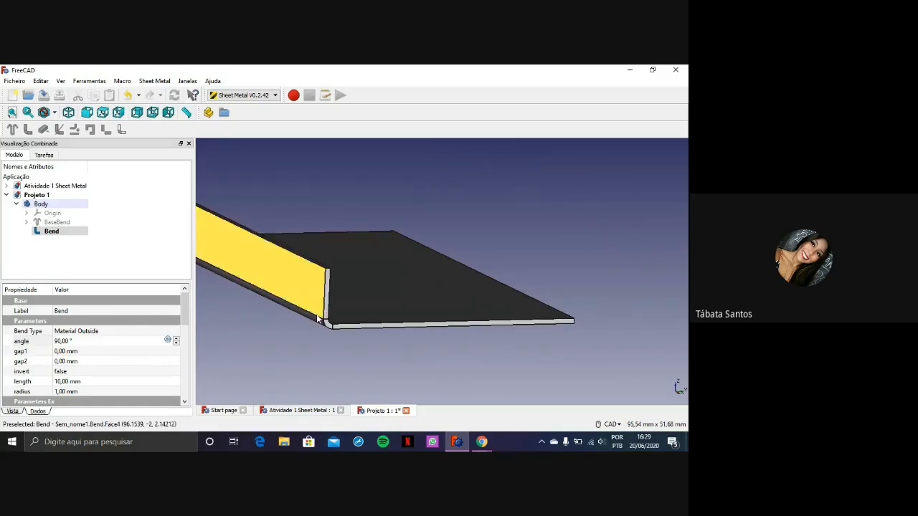
pyautogui.click(42, 373)
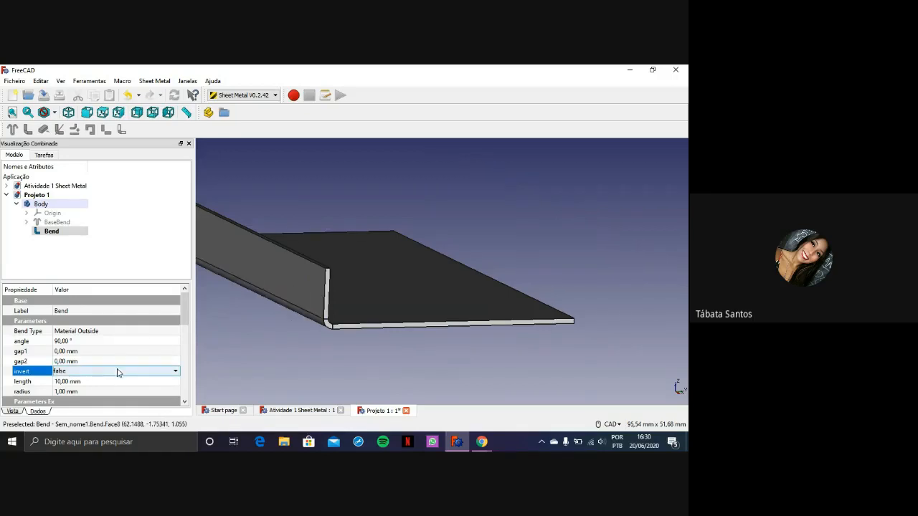
pyautogui.click(176, 372)
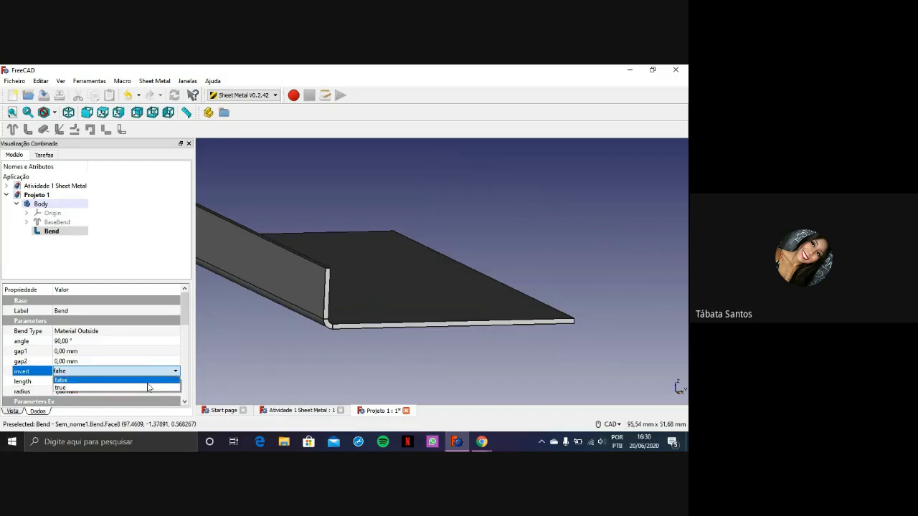
pyautogui.click(146, 388)
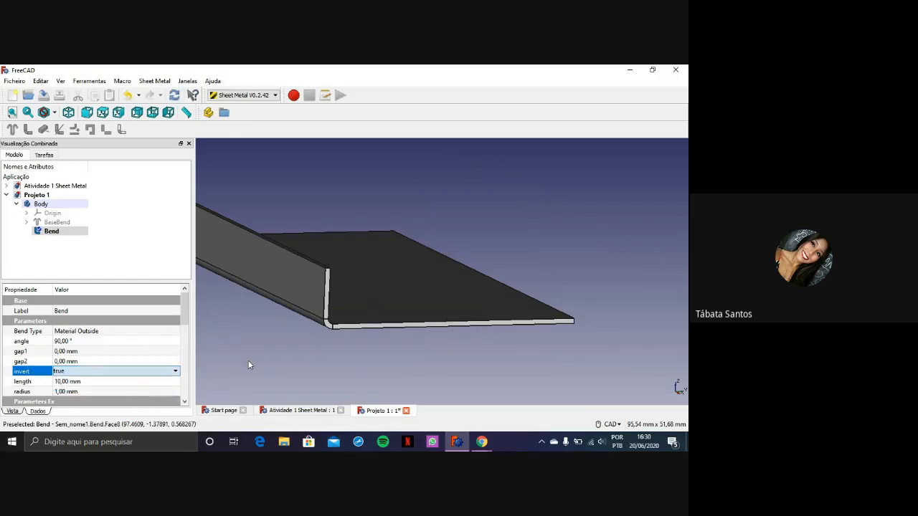
pyautogui.click(322, 346)
pyautogui.scroll(-3, 421, 340)
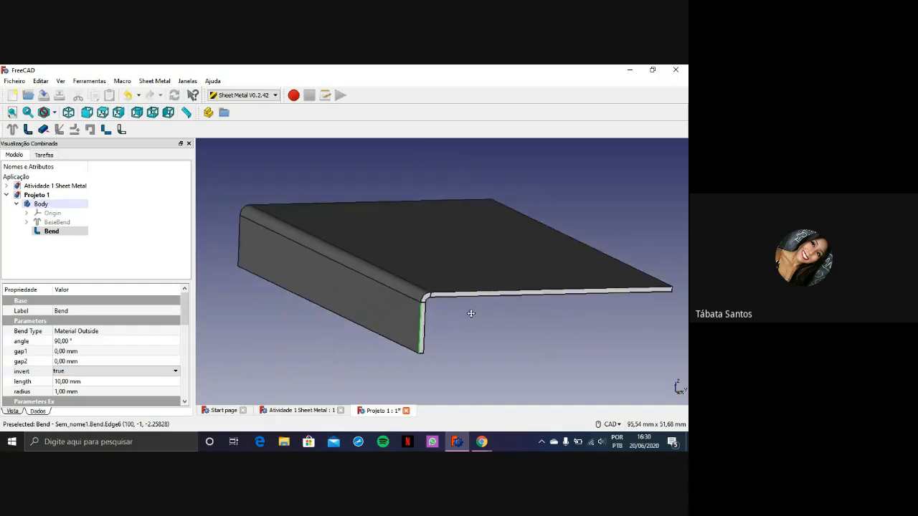
pyautogui.scroll(-2, 472, 316)
pyautogui.scroll(2, 472, 312)
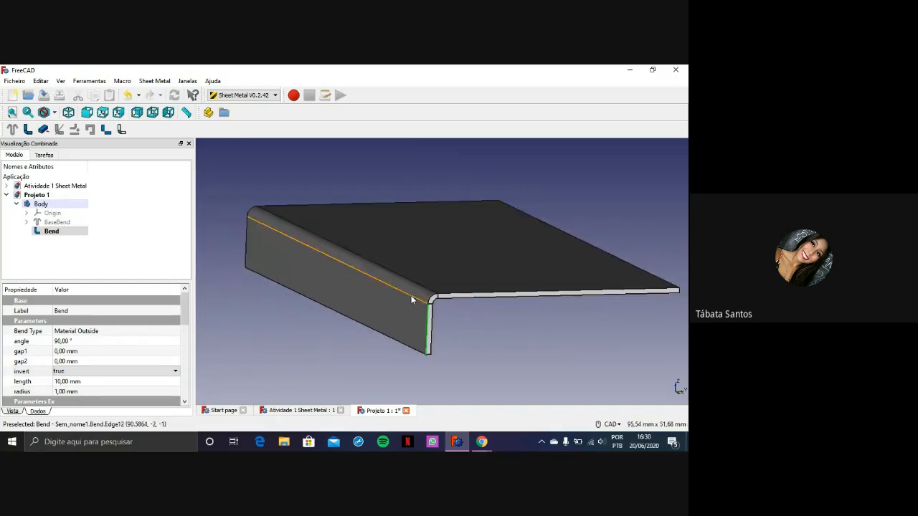
# Set the bend's invert property back to false and update the model
pyautogui.click(160, 371)
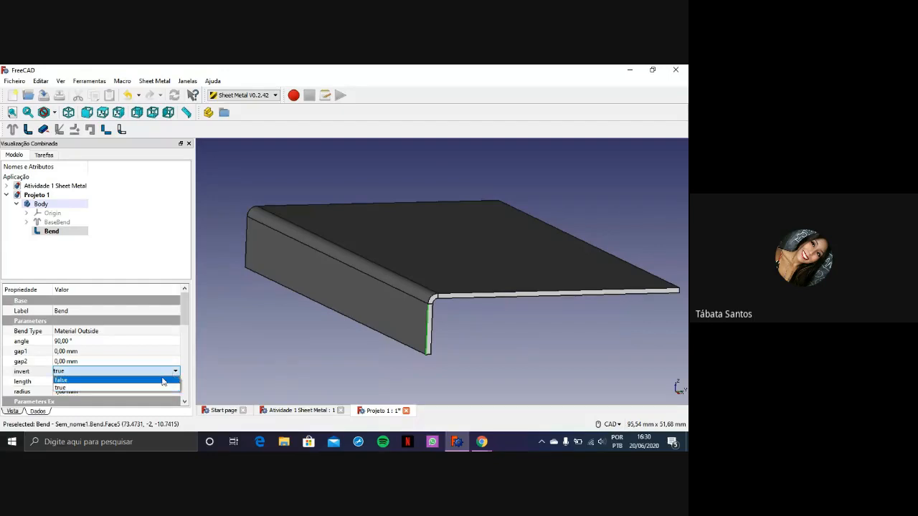
pyautogui.click(162, 380)
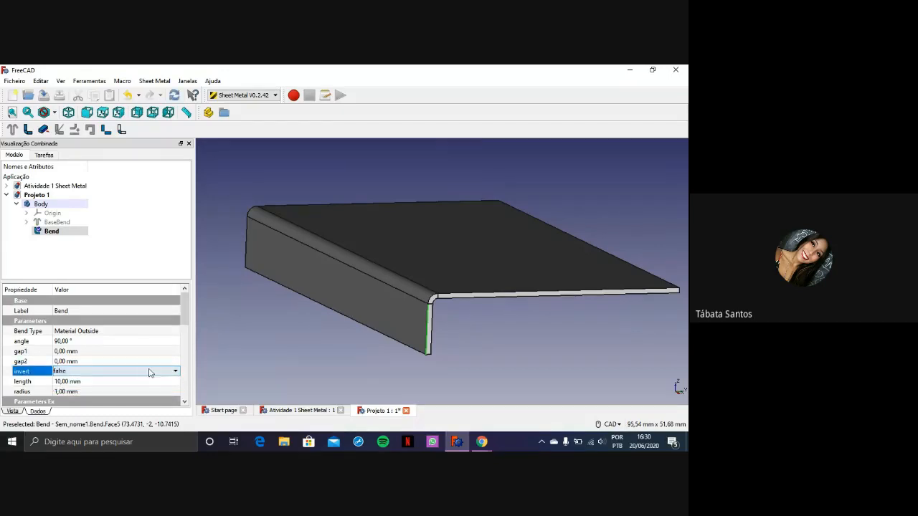
pyautogui.click(298, 344)
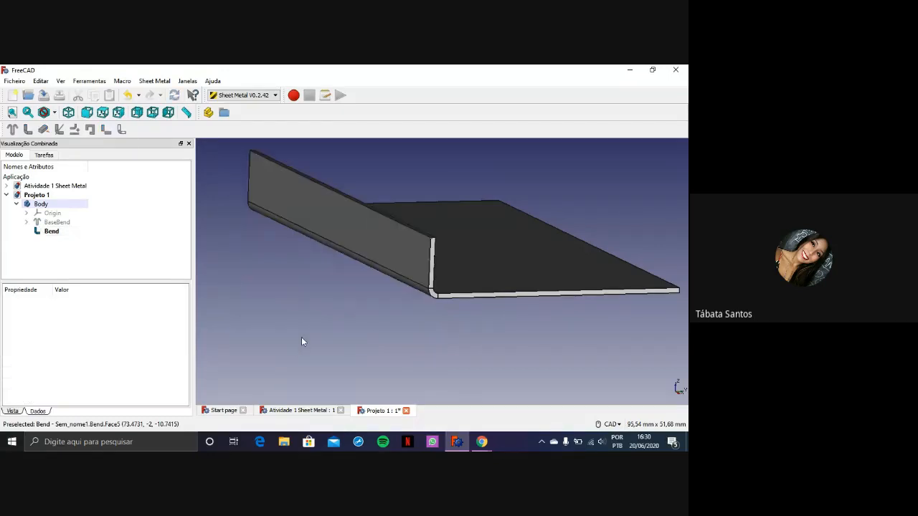
# Try wall lengths of 20 mm and 30 mm on the Bend feature
pyautogui.click(359, 253)
pyautogui.scroll(-1, 120, 358)
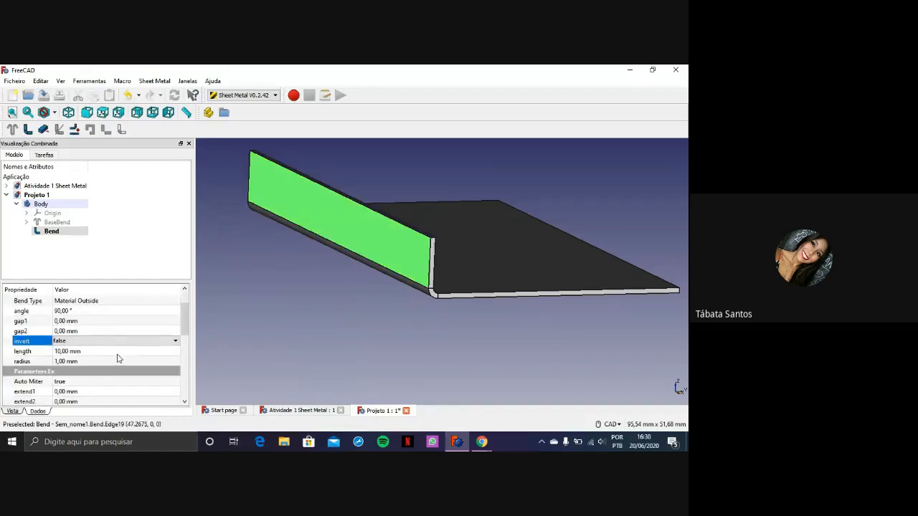
pyautogui.scroll(1, 117, 358)
pyautogui.click(105, 382)
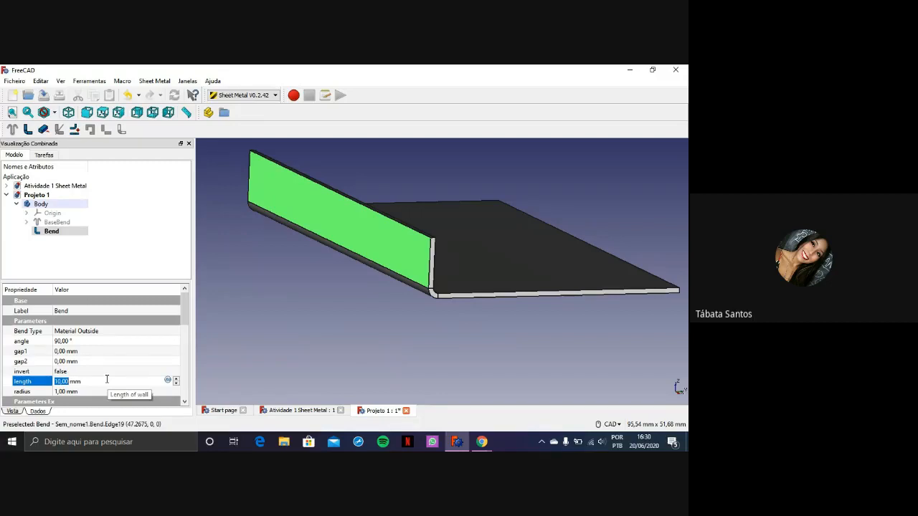
pyautogui.write('20')
pyautogui.press('Return')
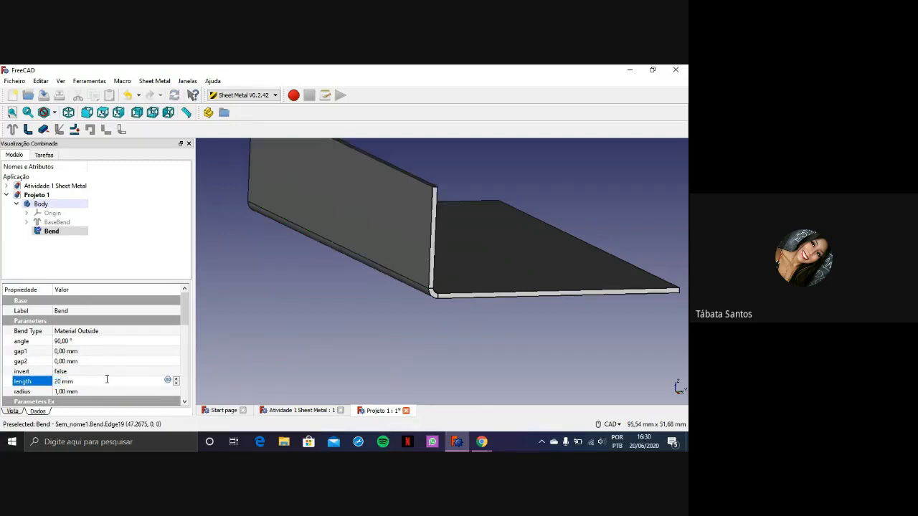
pyautogui.moveTo(394, 210); pyautogui.dragTo(417, 293, button='middle')
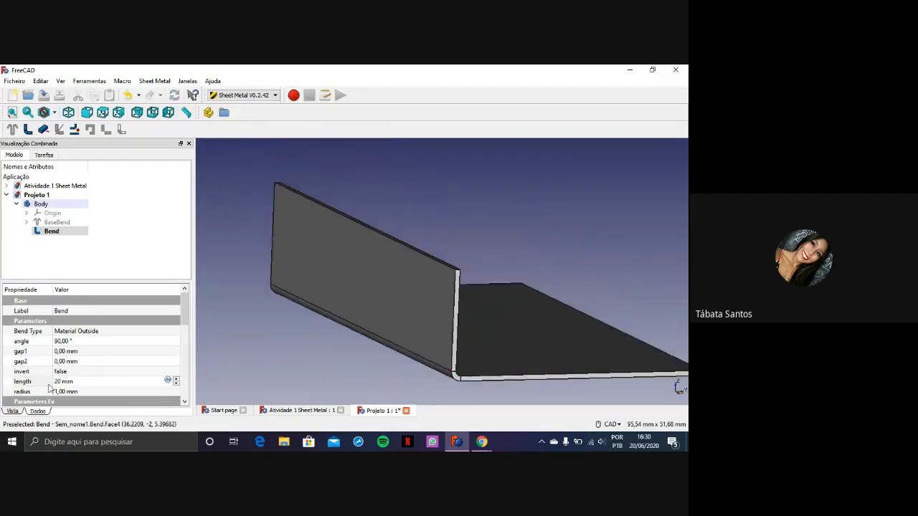
pyautogui.write('30')
pyautogui.press('Return')
# Review the remaining Bend parameters and set the wall's length to 34 mm
pyautogui.scroll(-2, 67, 382)
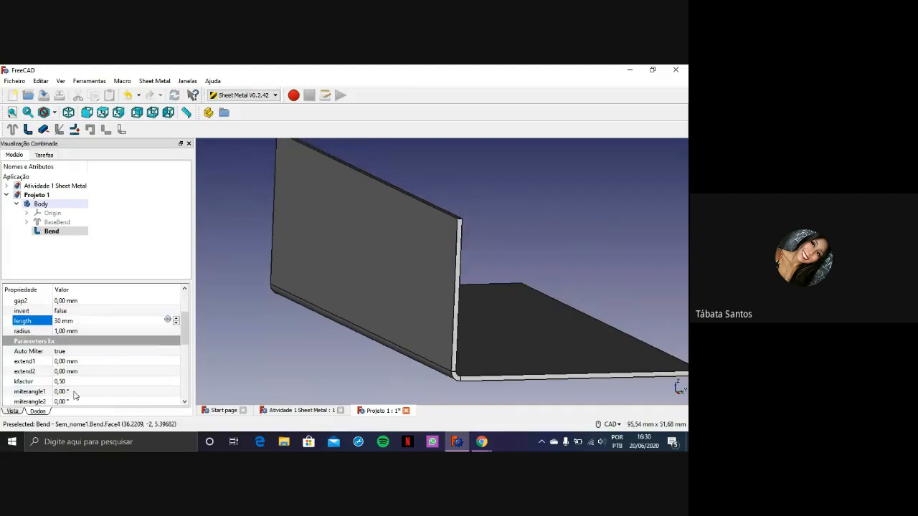
pyautogui.scroll(-1, 91, 383)
pyautogui.scroll(-6, 93, 384)
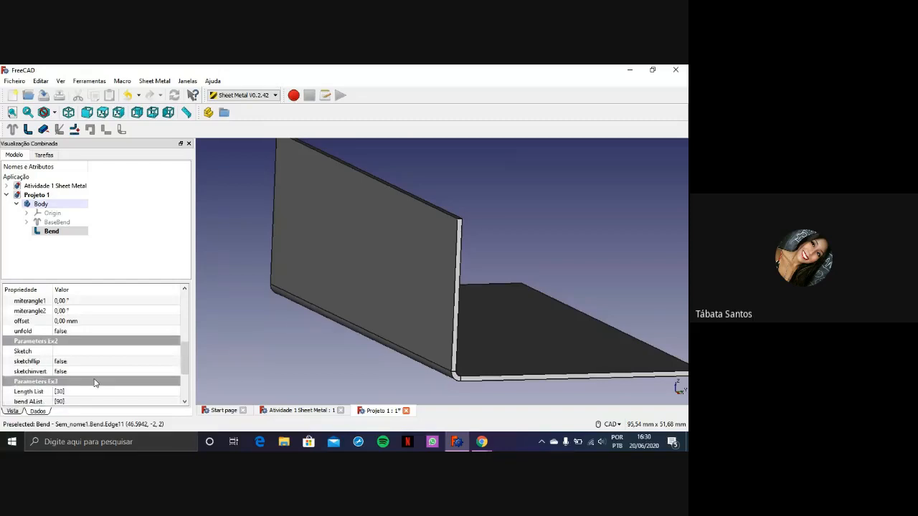
pyautogui.scroll(11, 114, 371)
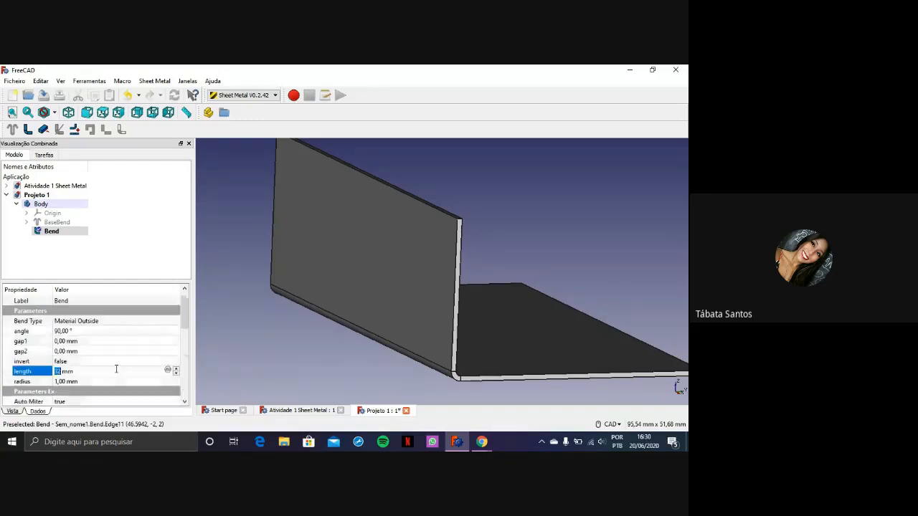
pyautogui.click(139, 352)
pyautogui.click(257, 342)
pyautogui.scroll(-5, 463, 306)
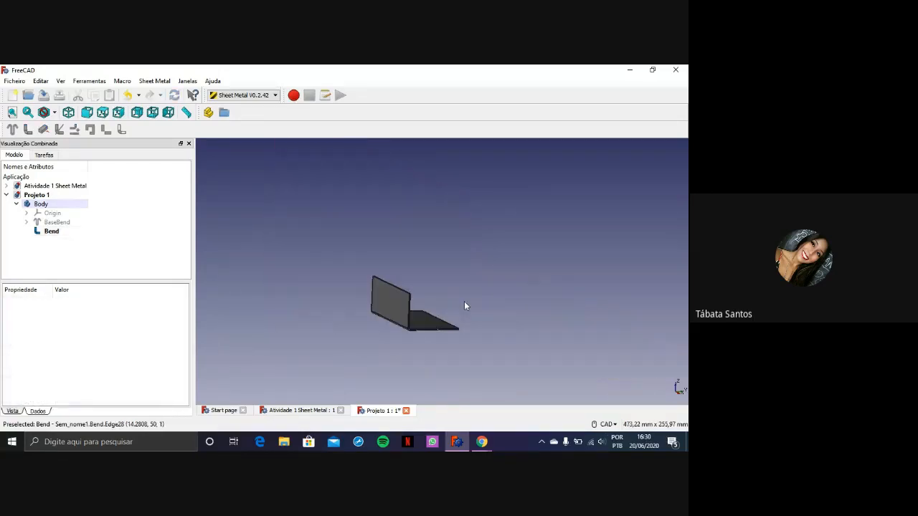
# Select the narrow face along the base plate's free edge, opposite the bend, and extend it along its normal
pyautogui.moveTo(526, 313); pyautogui.dragTo(469, 291, button='middle')
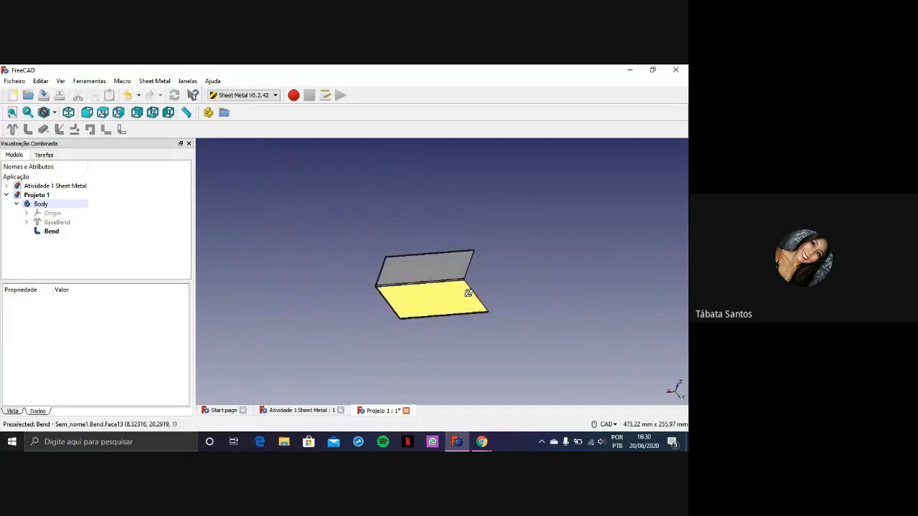
pyautogui.scroll(3, 558, 291)
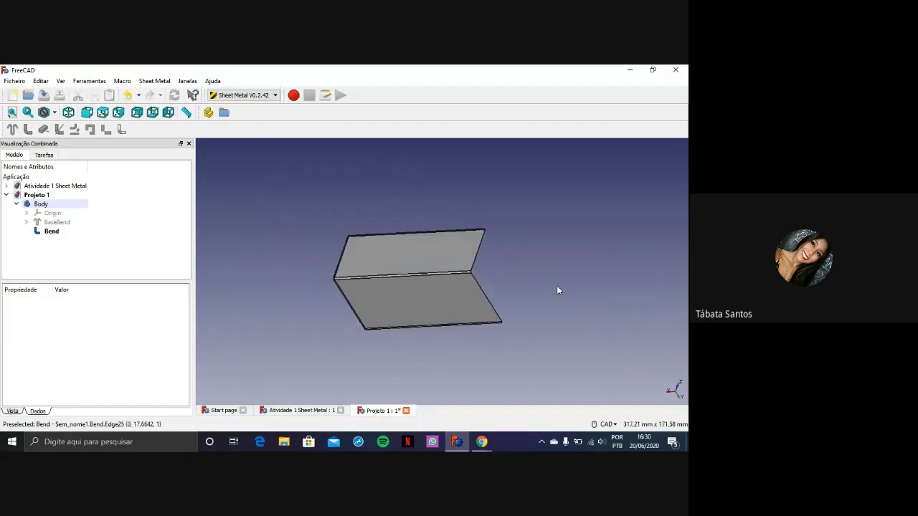
pyautogui.scroll(5, 404, 329)
pyautogui.click(390, 329)
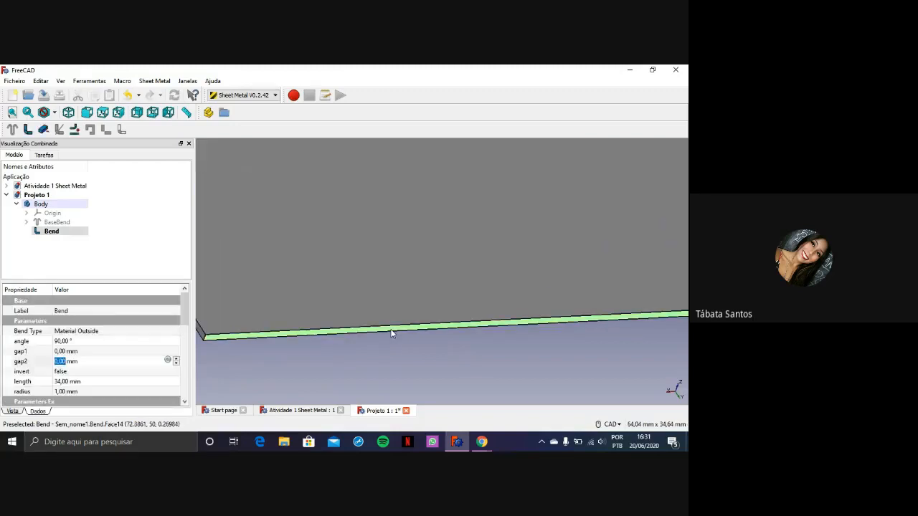
pyautogui.scroll(-5, 393, 331)
pyautogui.scroll(5, 451, 342)
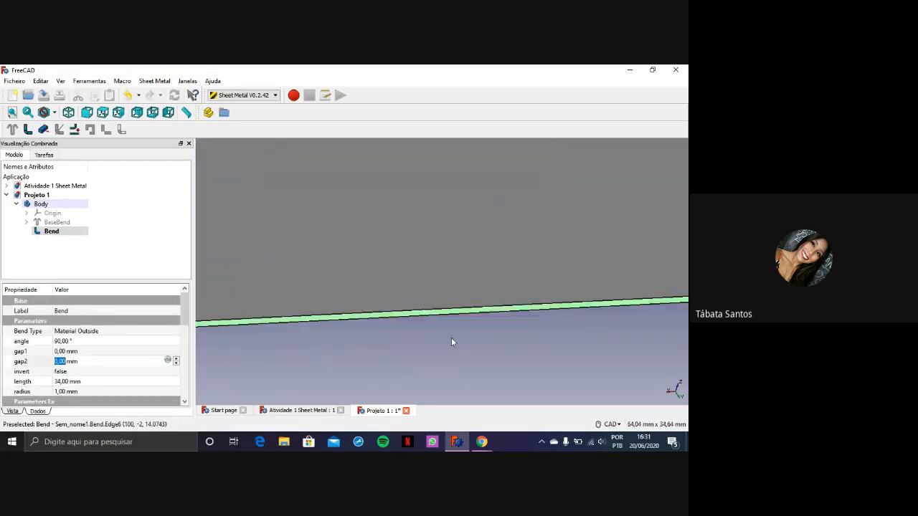
pyautogui.scroll(-4, 418, 316)
pyautogui.moveTo(424, 317); pyautogui.dragTo(411, 289, button='middle')
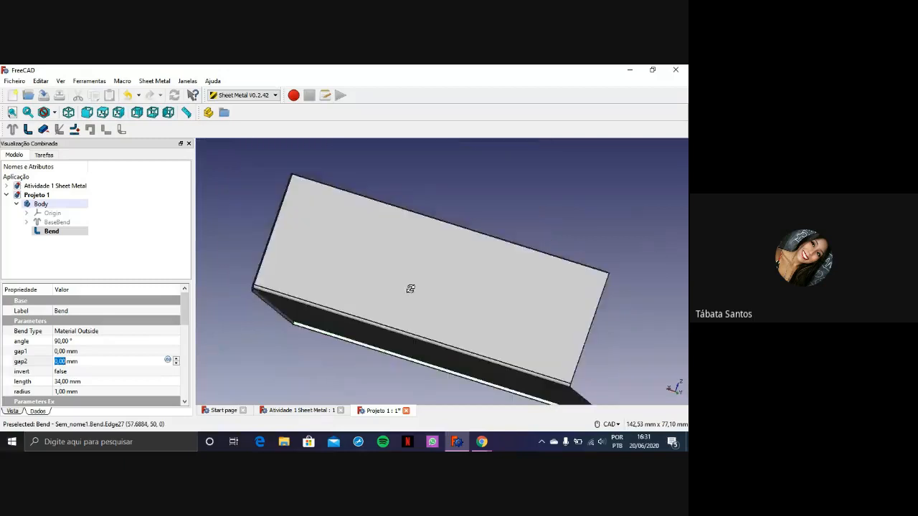
pyautogui.scroll(4, 236, 303)
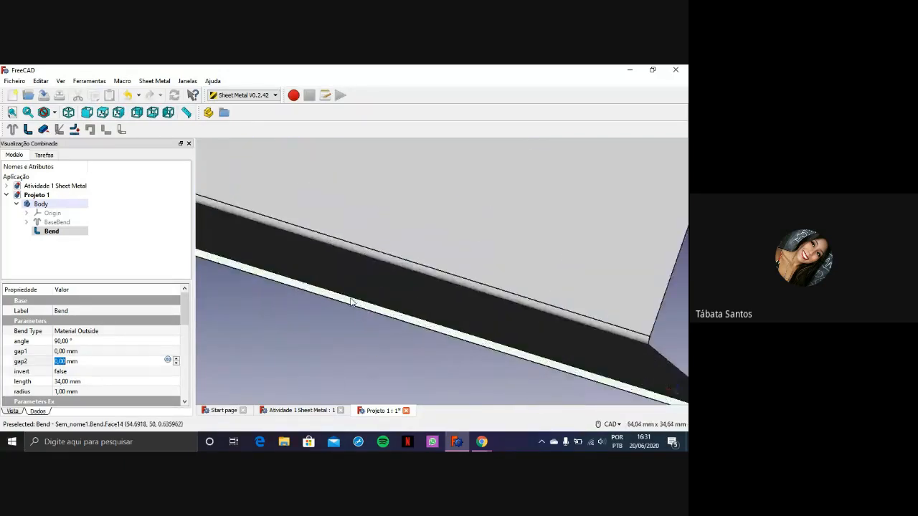
pyautogui.click(345, 309)
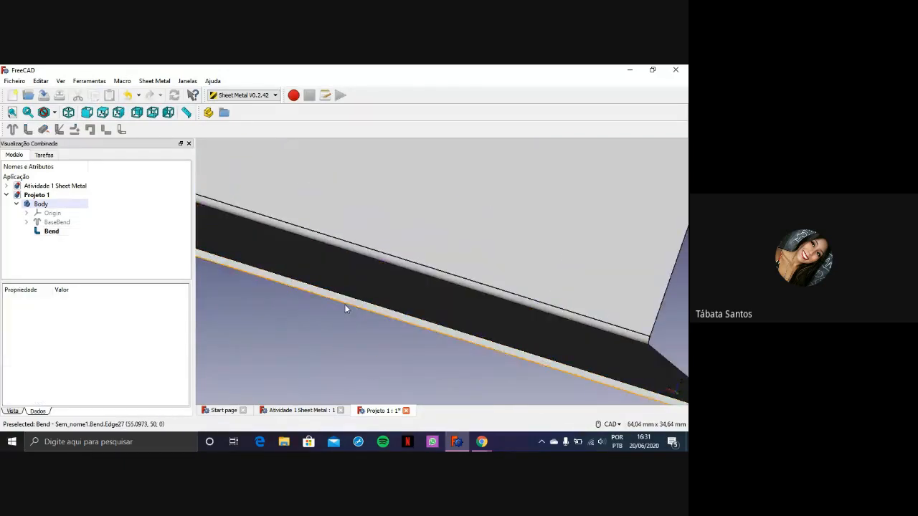
pyautogui.click(345, 309)
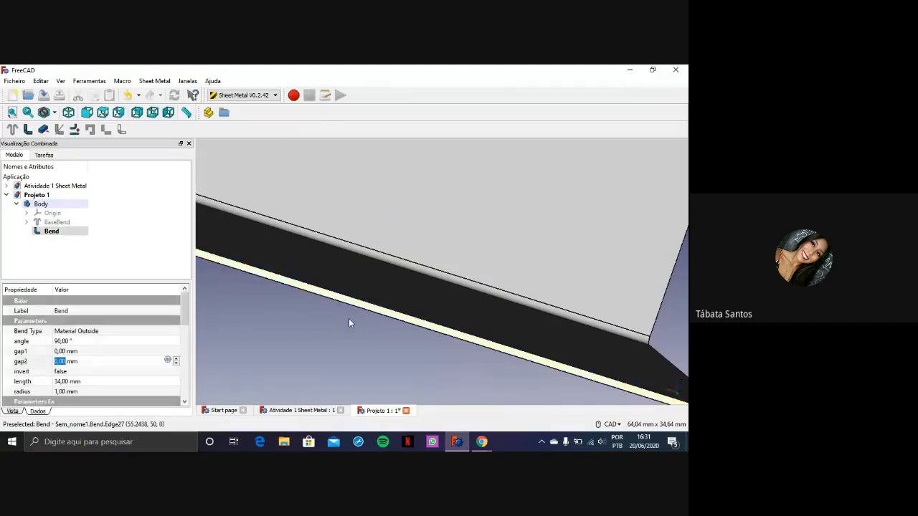
pyautogui.scroll(-4, 349, 322)
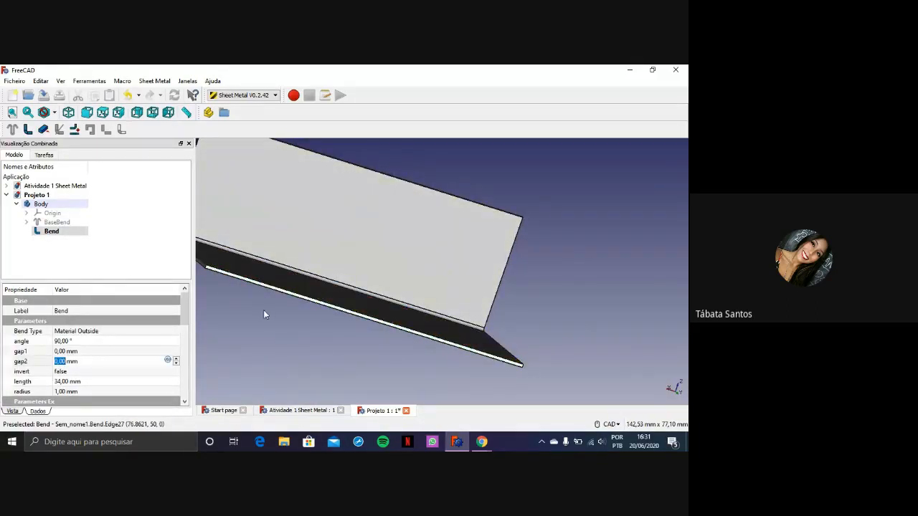
pyautogui.click(43, 130)
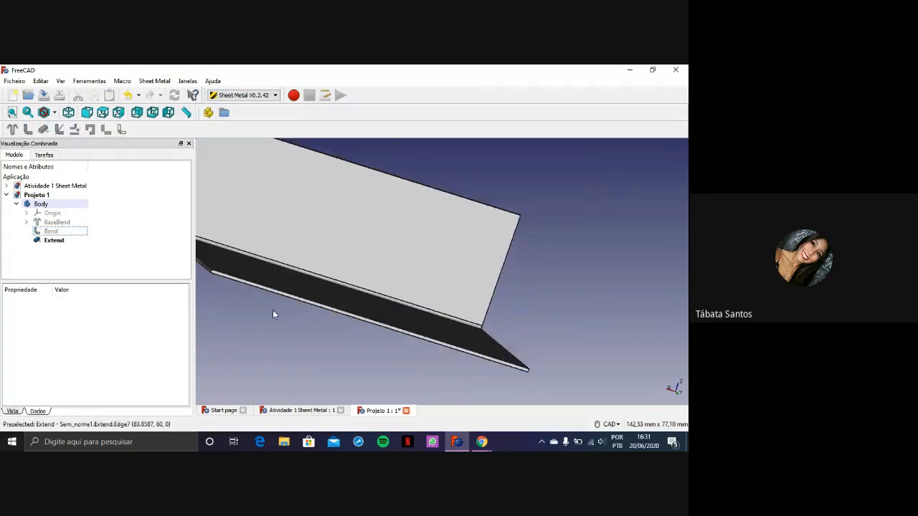
# Try a length of 20 mm on the Extend feature, and set the length to 50 mm
pyautogui.moveTo(270, 309); pyautogui.dragTo(340, 320, button='middle')
pyautogui.scroll(5, 308, 302)
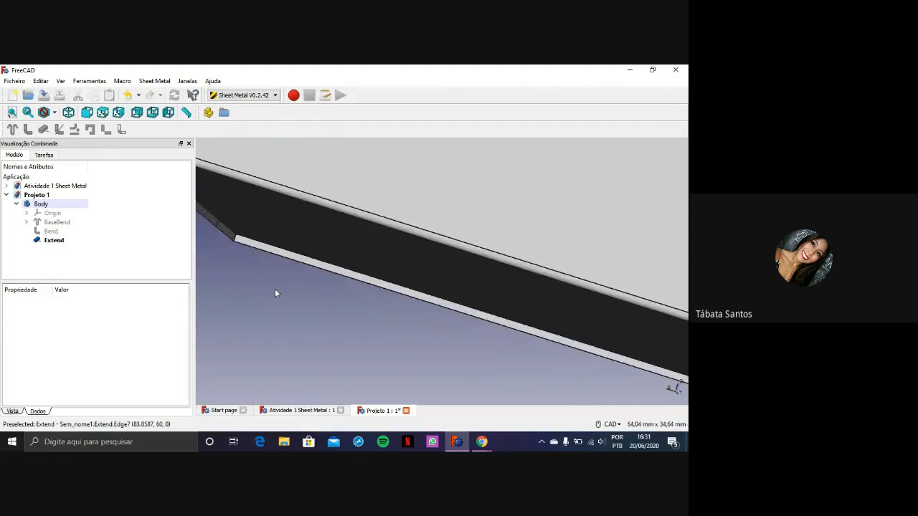
pyautogui.click(261, 250)
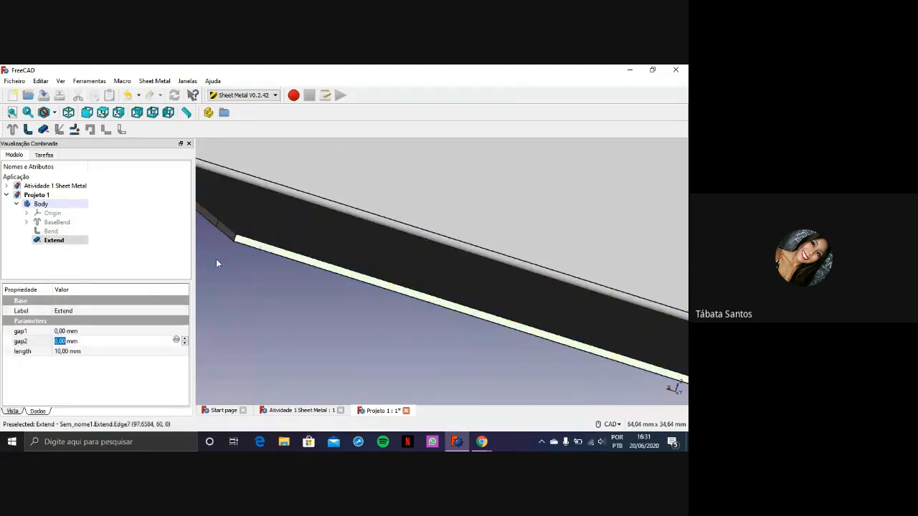
pyautogui.click(88, 352)
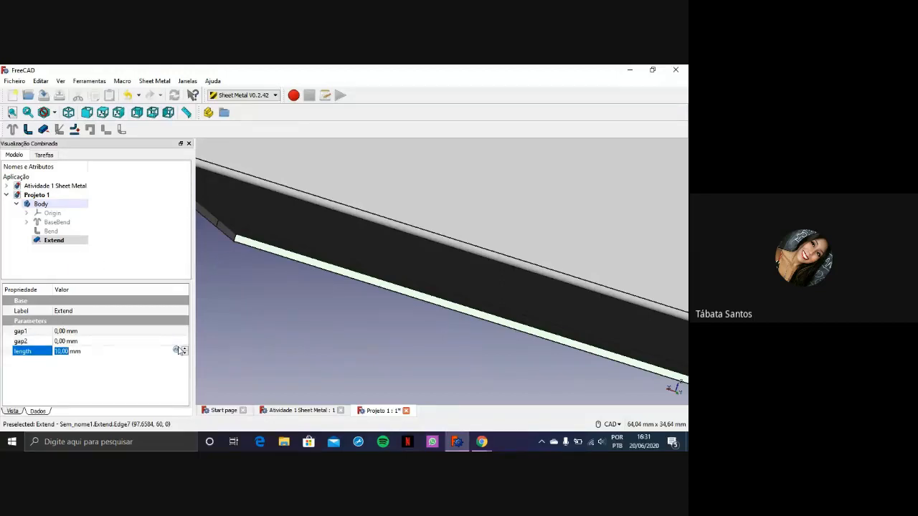
pyautogui.write('20')
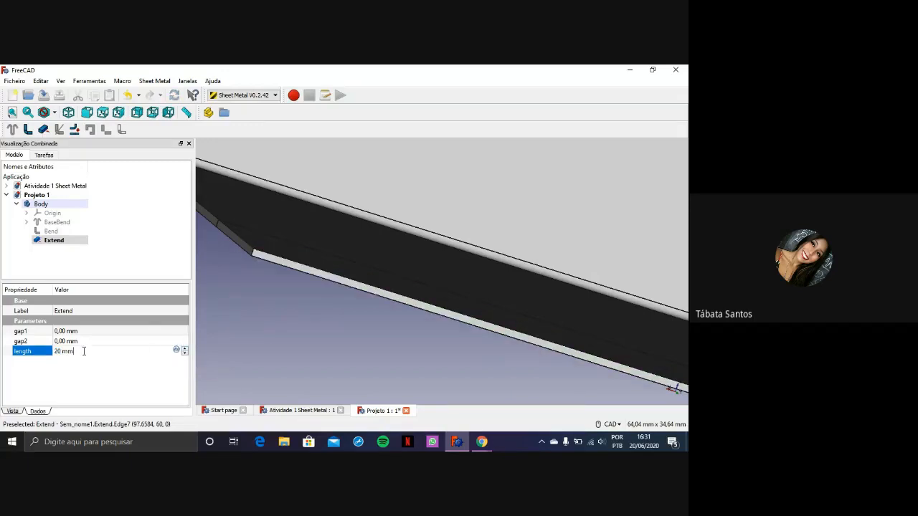
pyautogui.click(43, 351)
pyautogui.write('30')
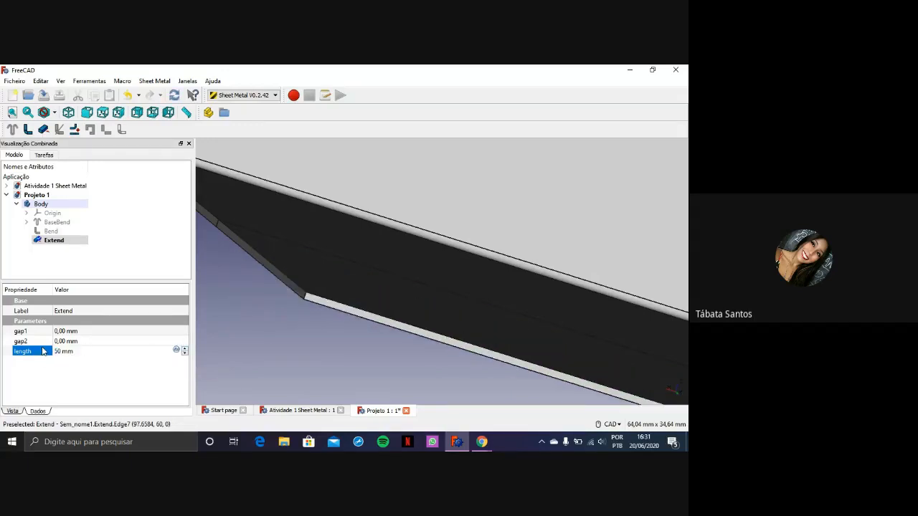
pyautogui.scroll(-10, 374, 307)
pyautogui.scroll(8, 408, 323)
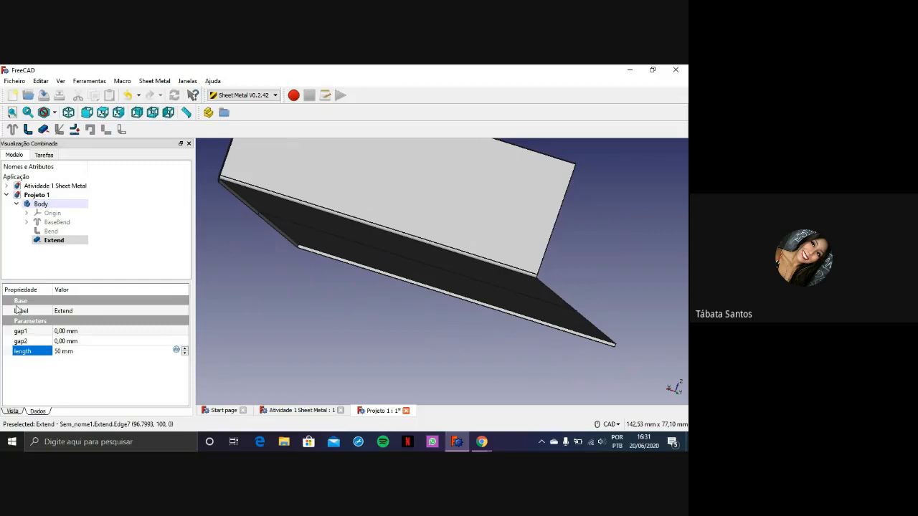
# Set gap1 and gap2 of the Extend feature to 10 mm and inspect the notches at both ends
pyautogui.click(70, 331)
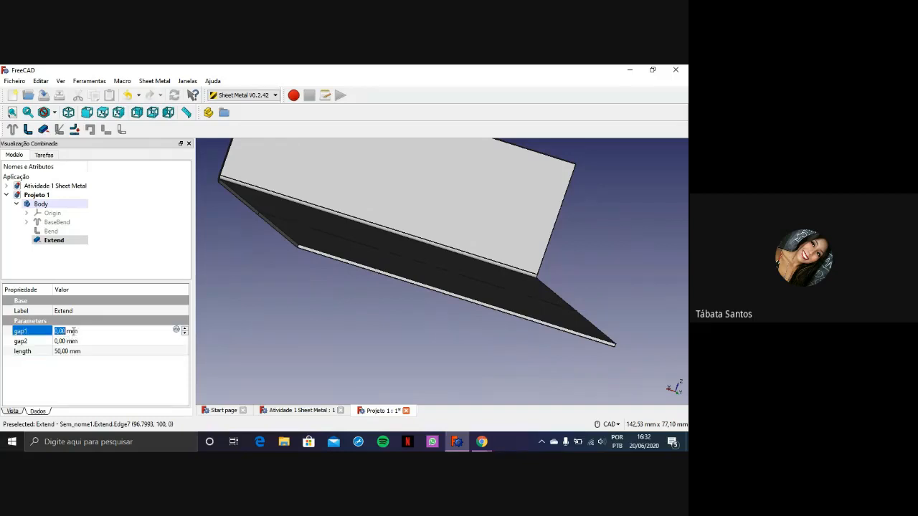
pyautogui.write('10')
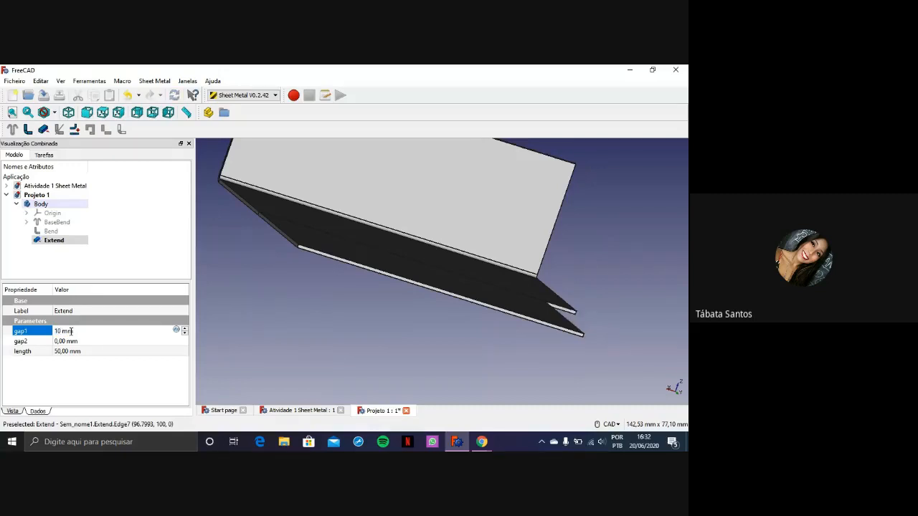
pyautogui.click(56, 342)
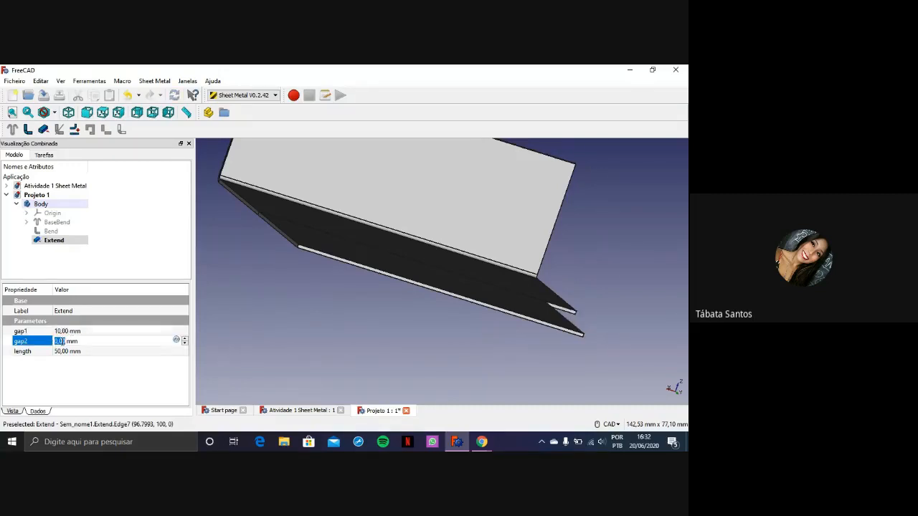
pyautogui.write('10')
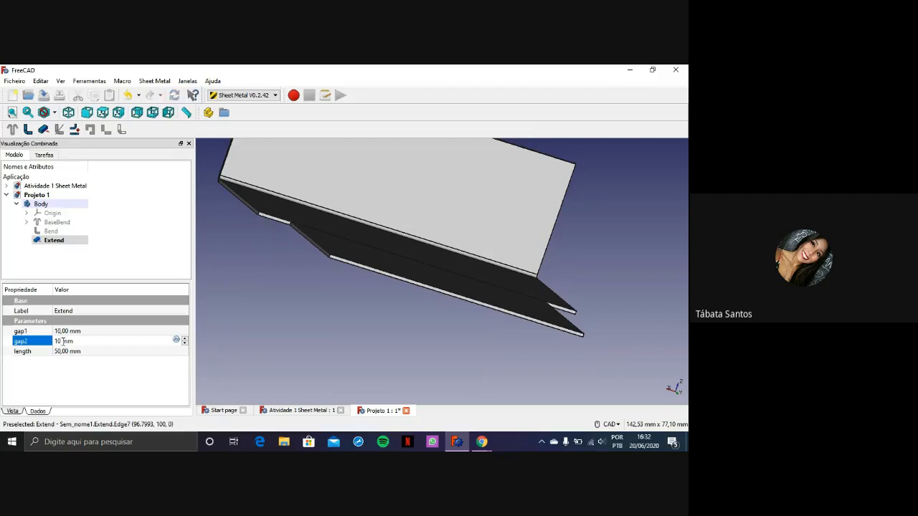
pyautogui.scroll(4, 527, 283)
pyautogui.scroll(-2, 527, 283)
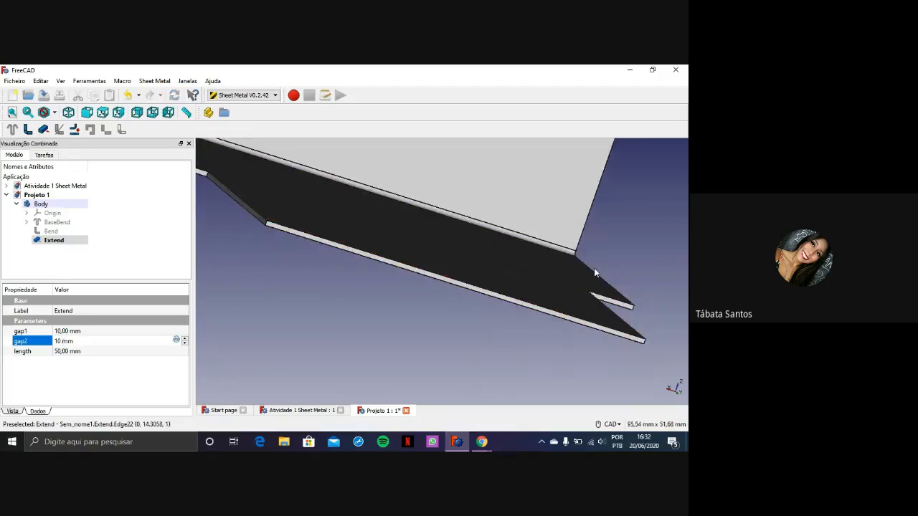
pyautogui.scroll(-4, 594, 269)
pyautogui.scroll(2, 594, 269)
pyautogui.scroll(2, 649, 303)
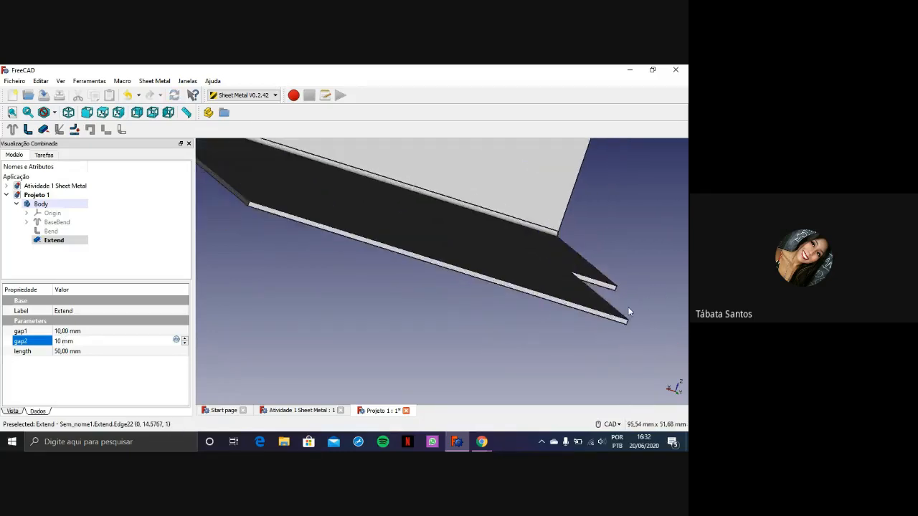
pyautogui.scroll(-2, 648, 302)
# Reset the Extend feature's gap1 and gap2 to 0 mm
pyautogui.click(66, 331)
pyautogui.write('0')
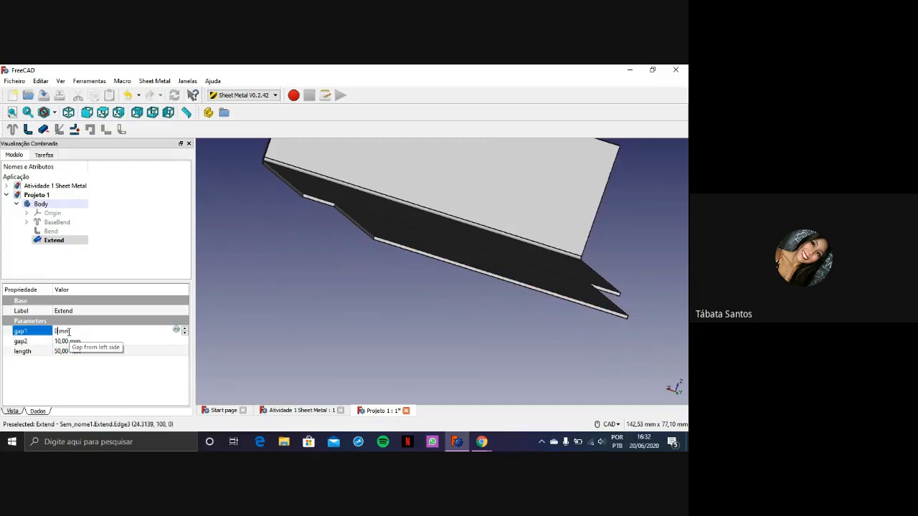
pyautogui.click(67, 342)
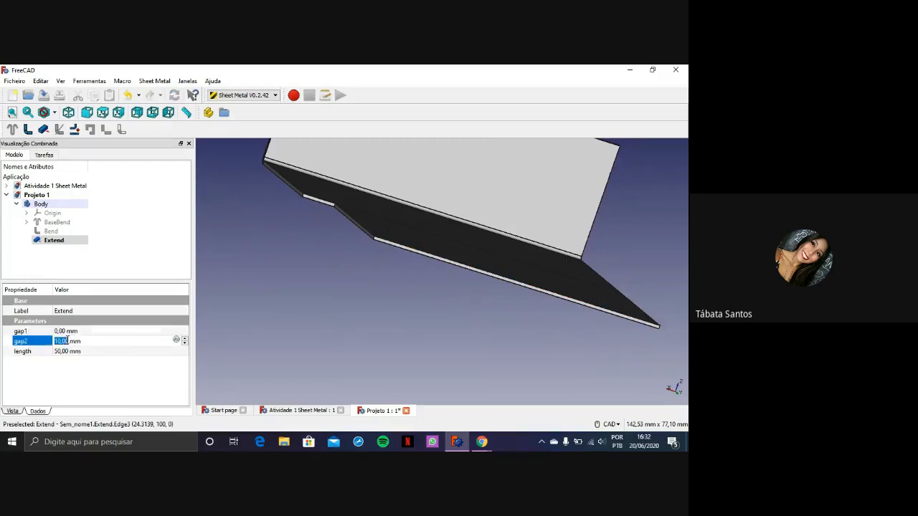
pyautogui.write('0')
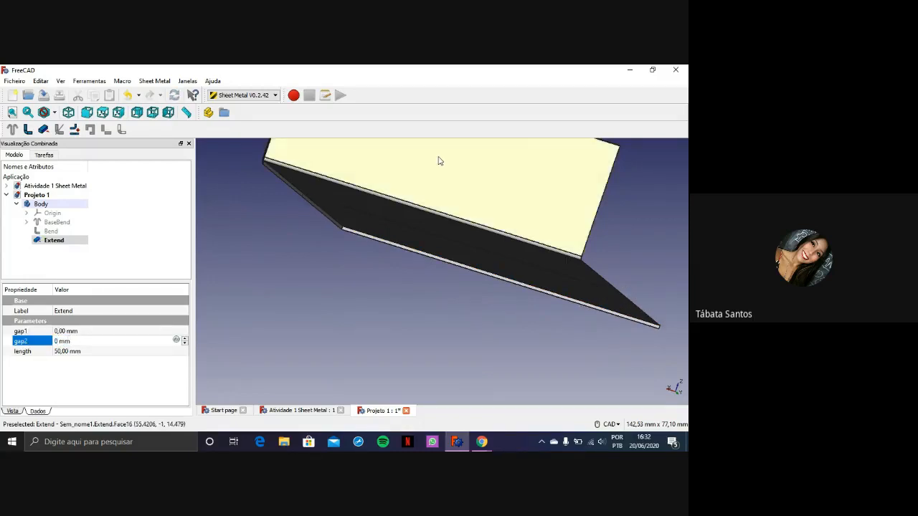
# Set the Extend feature's gap1 to 20 mm and gap2 to 10 mm, and view the narrowed tab
pyautogui.click(64, 330)
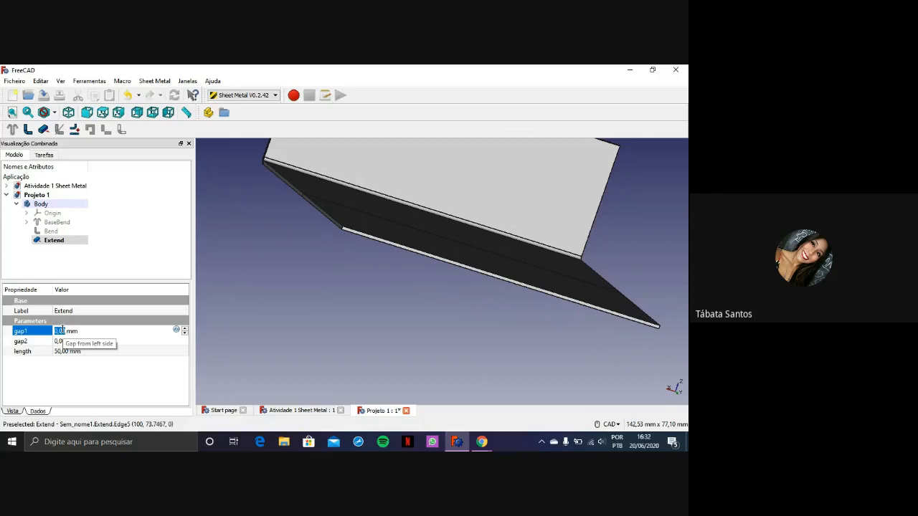
pyautogui.write('20')
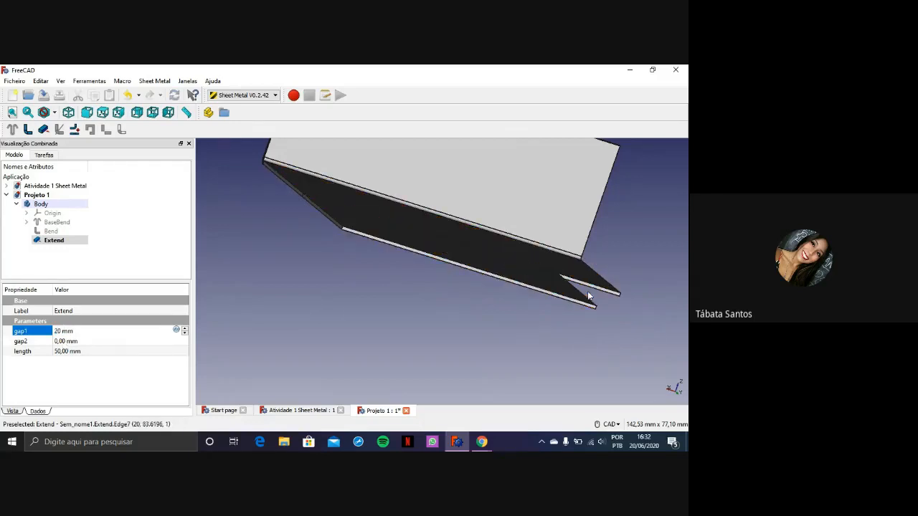
pyautogui.click(63, 342)
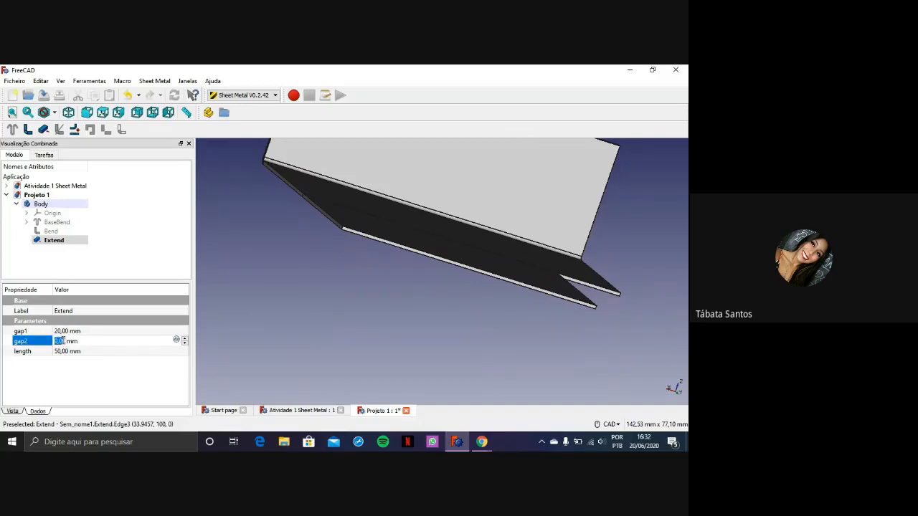
pyautogui.write('10')
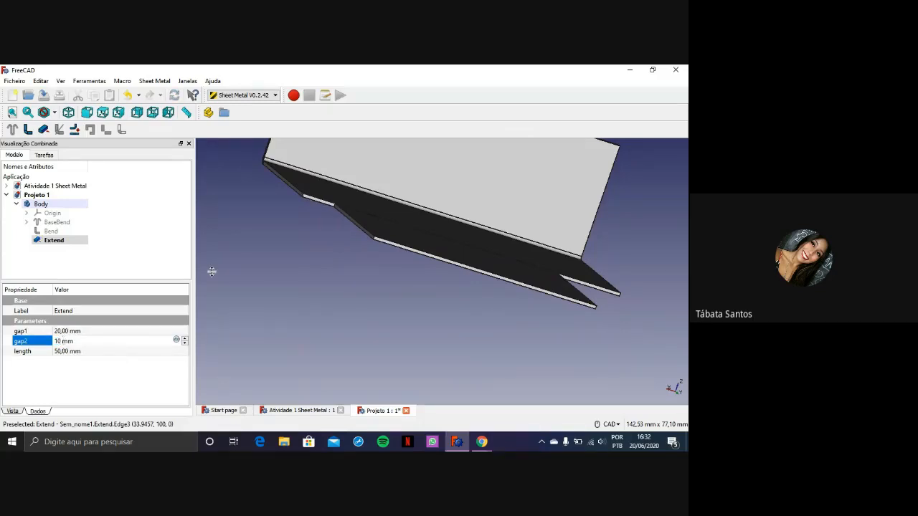
pyautogui.scroll(-4, 347, 244)
pyautogui.scroll(4, 453, 204)
pyautogui.moveTo(445, 269); pyautogui.dragTo(451, 322, button='middle')
pyautogui.click(482, 293)
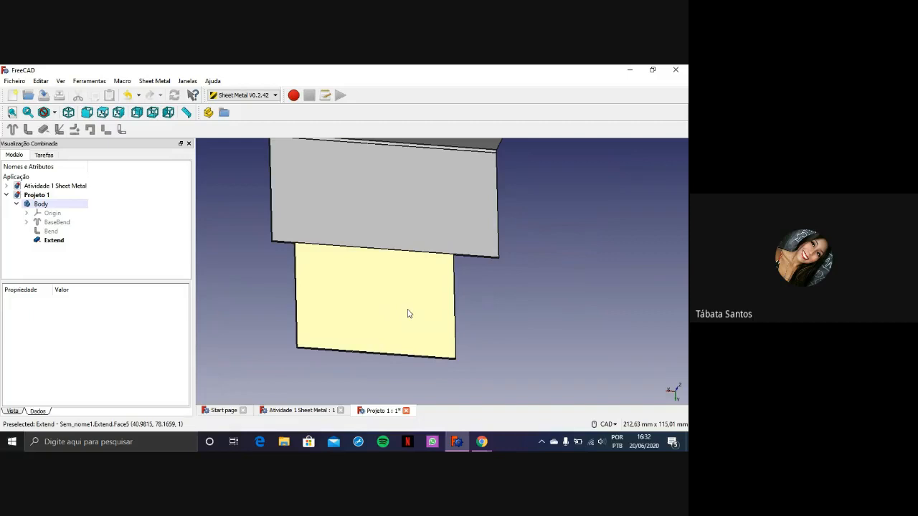
# Extend the large upper face of the narrowed tab along its normal and inspect the thickened block
pyautogui.scroll(-3, 430, 291)
pyautogui.moveTo(428, 287); pyautogui.dragTo(447, 313, button='middle')
pyautogui.scroll(5, 446, 299)
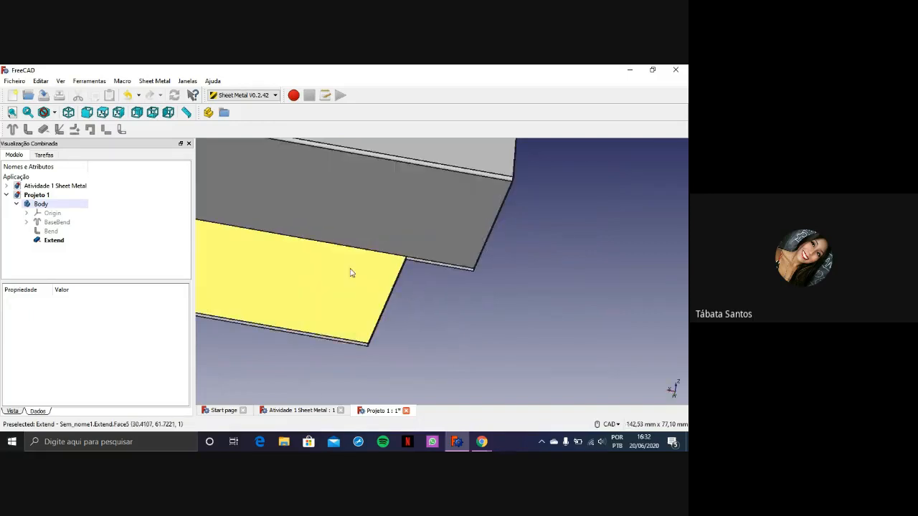
pyautogui.click(318, 275)
pyautogui.moveTo(352, 228); pyautogui.dragTo(328, 307, button='middle')
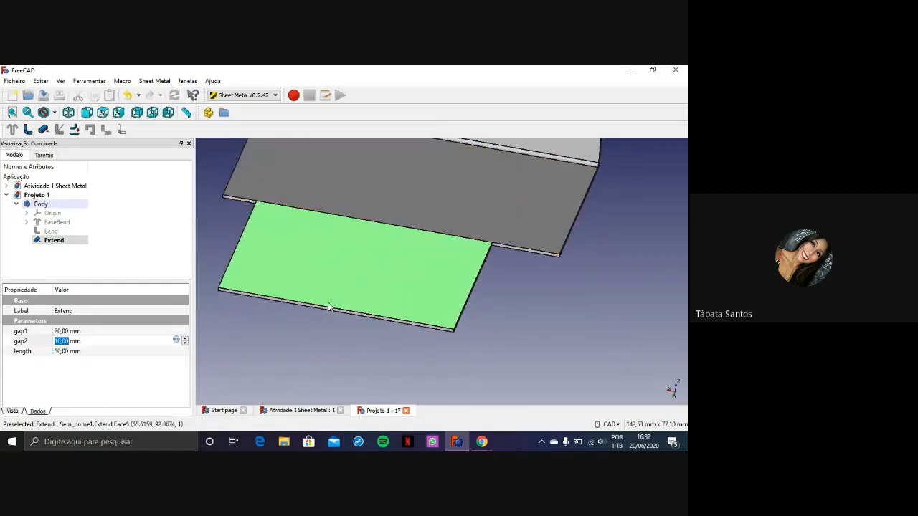
pyautogui.click(43, 131)
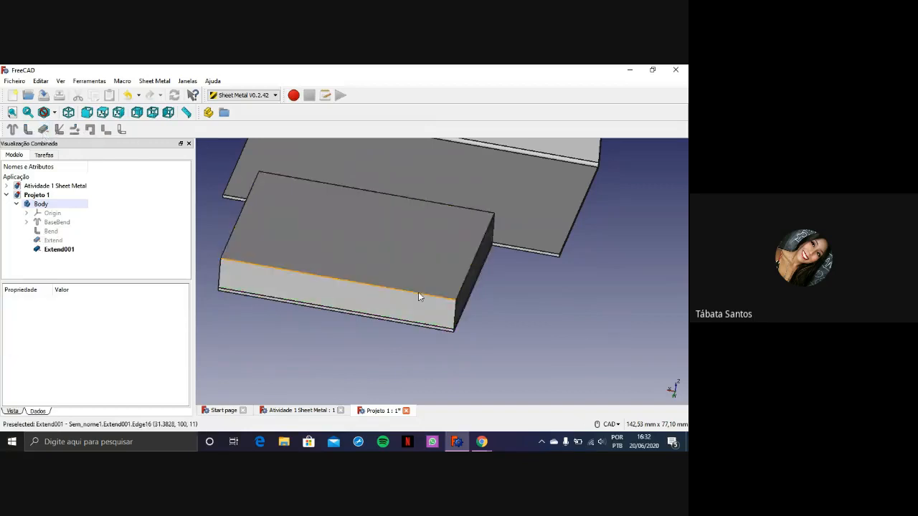
pyautogui.scroll(3, 427, 300)
pyautogui.scroll(-3, 402, 313)
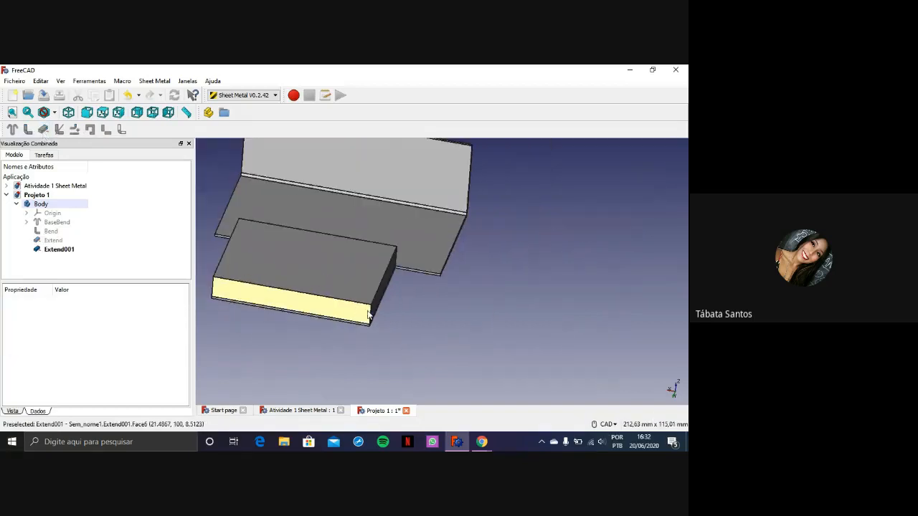
pyautogui.scroll(2, 362, 314)
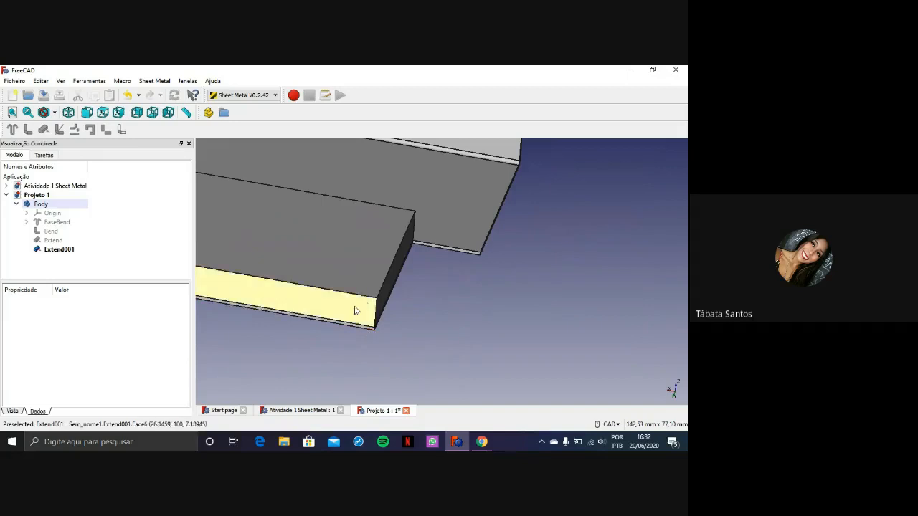
# Undo the extension of the tab's large upper face and view the restored thin sheet from several sides
pyautogui.scroll(-3, 337, 312)
pyautogui.moveTo(328, 312); pyautogui.dragTo(313, 284, button='middle')
pyautogui.scroll(5, 313, 284)
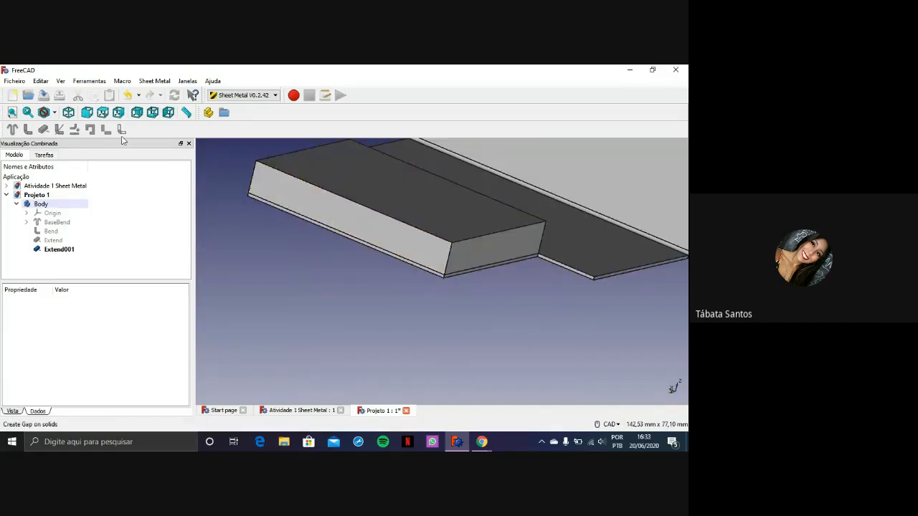
pyautogui.hotkey('ctrl', 'z')
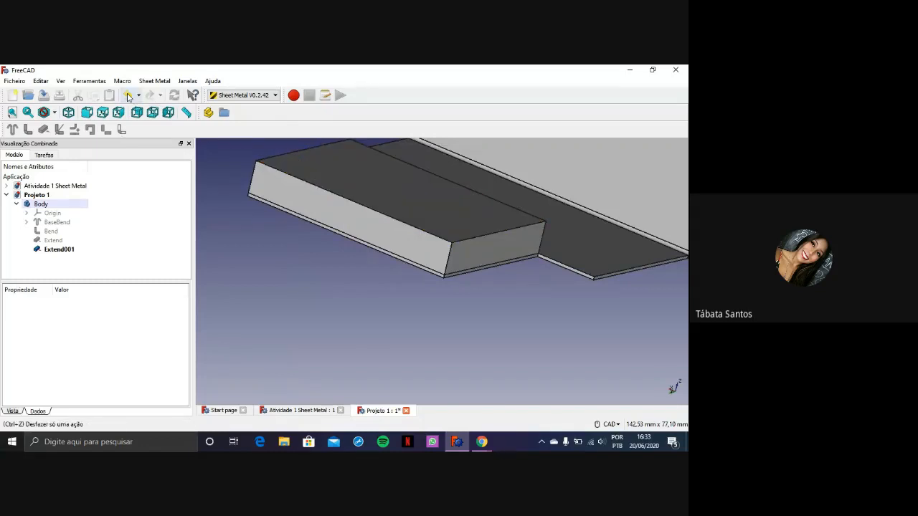
pyautogui.scroll(-2, 613, 267)
pyautogui.moveTo(578, 198); pyautogui.dragTo(431, 223, button='middle')
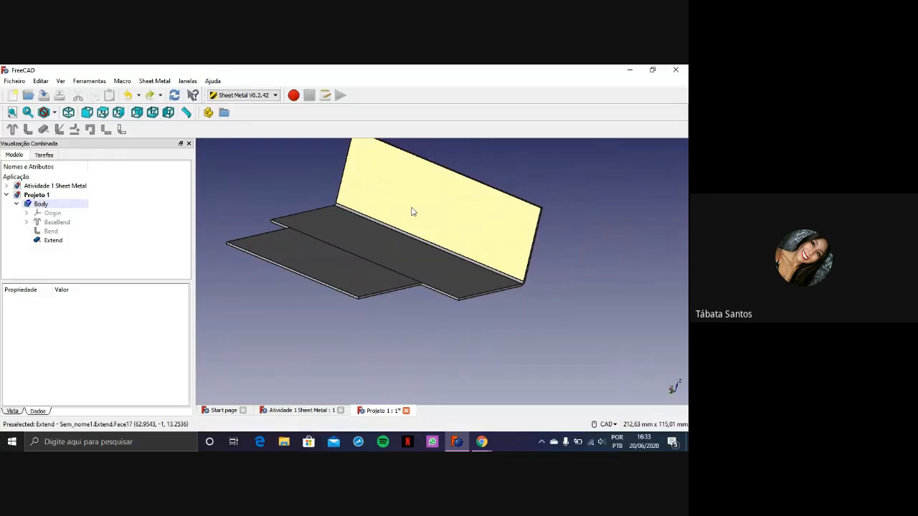
pyautogui.moveTo(508, 278); pyautogui.dragTo(383, 297, button='middle')
pyautogui.scroll(2, 382, 297)
pyautogui.scroll(-4, 509, 276)
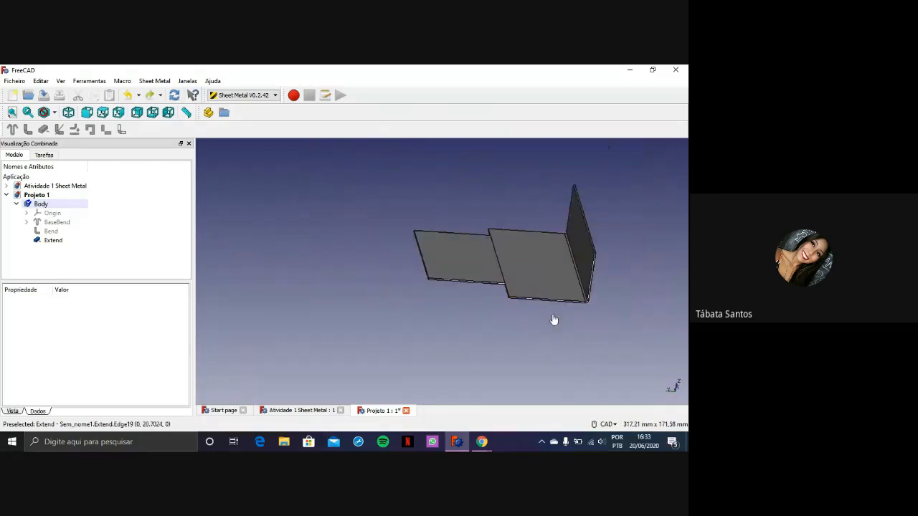
pyautogui.moveTo(565, 307); pyautogui.dragTo(395, 318, button='middle')
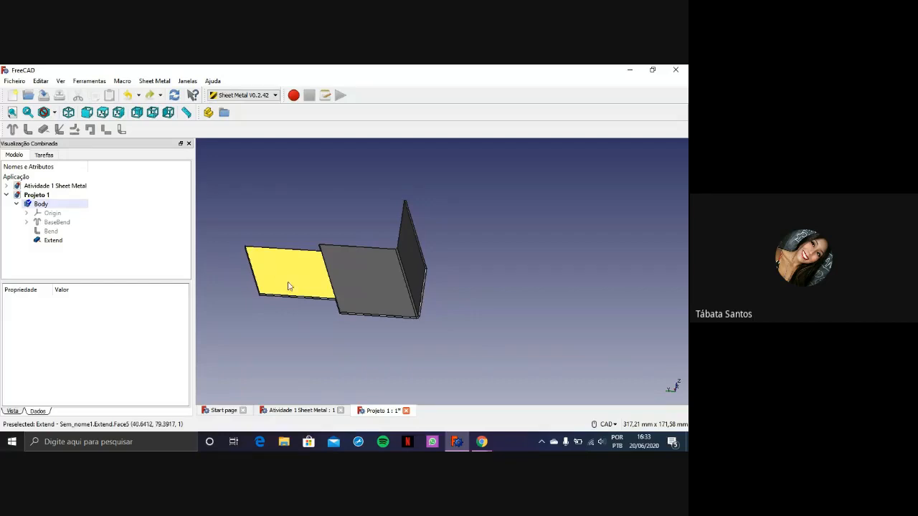
# Start unfolding the part from the large upper face beside the bent wall, with the projection sketch colour set to pink (255, 0, 127)
pyautogui.scroll(5, 409, 343)
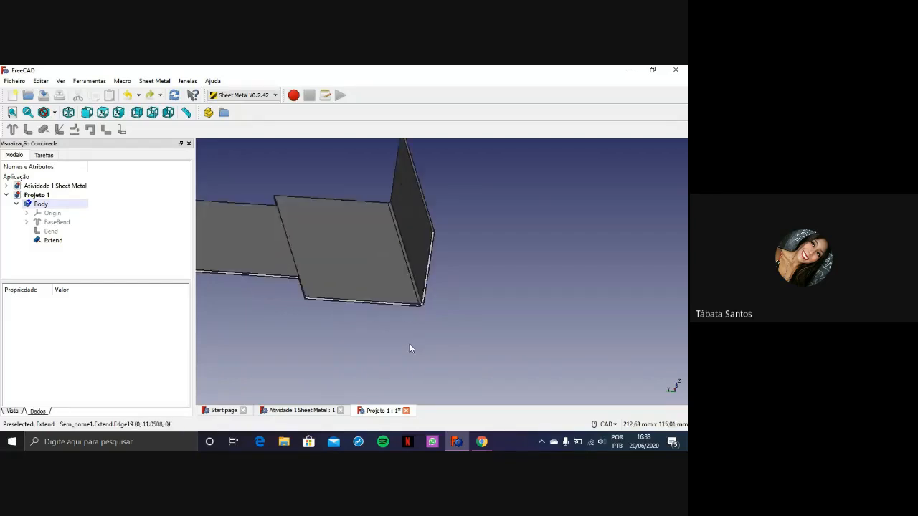
pyautogui.scroll(-2, 332, 300)
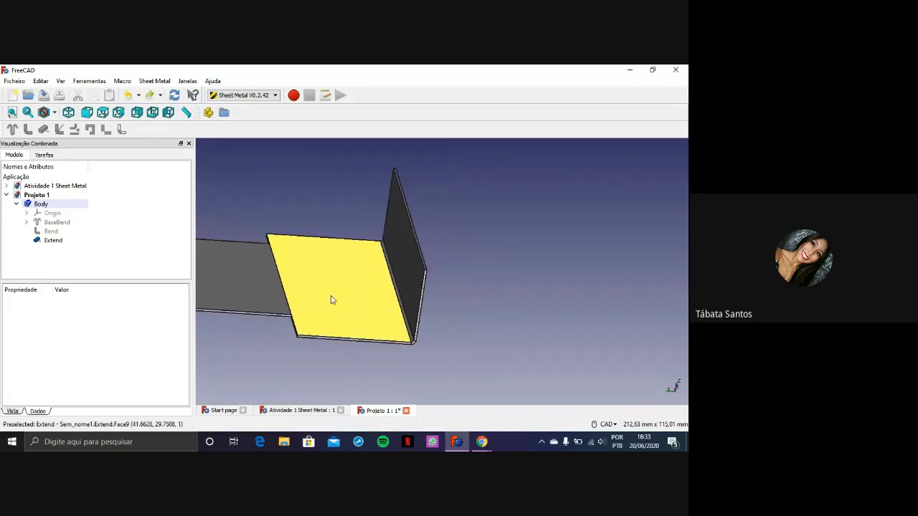
pyautogui.click(310, 284)
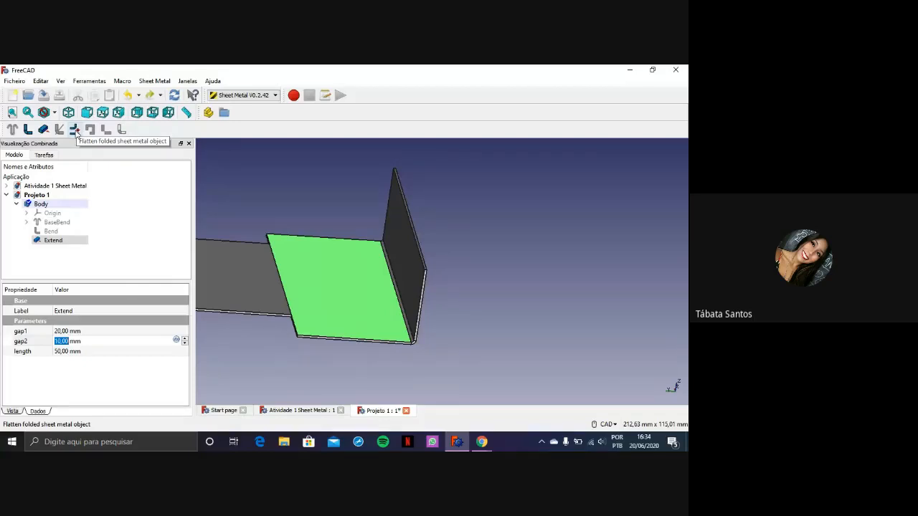
pyautogui.click(75, 131)
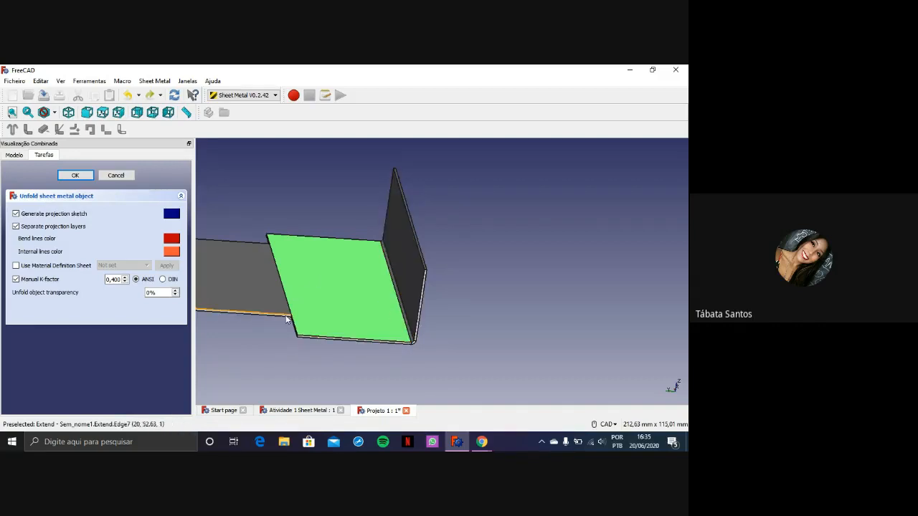
pyautogui.click(171, 213)
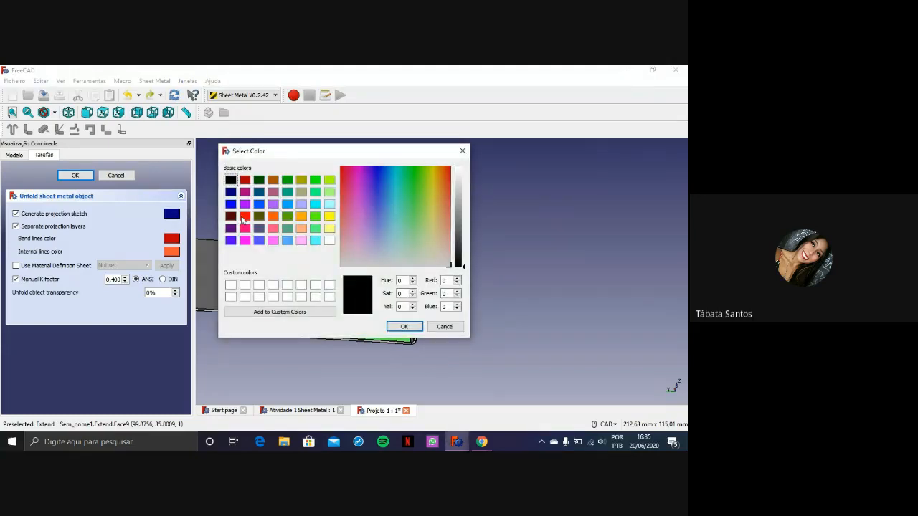
pyautogui.click(245, 239)
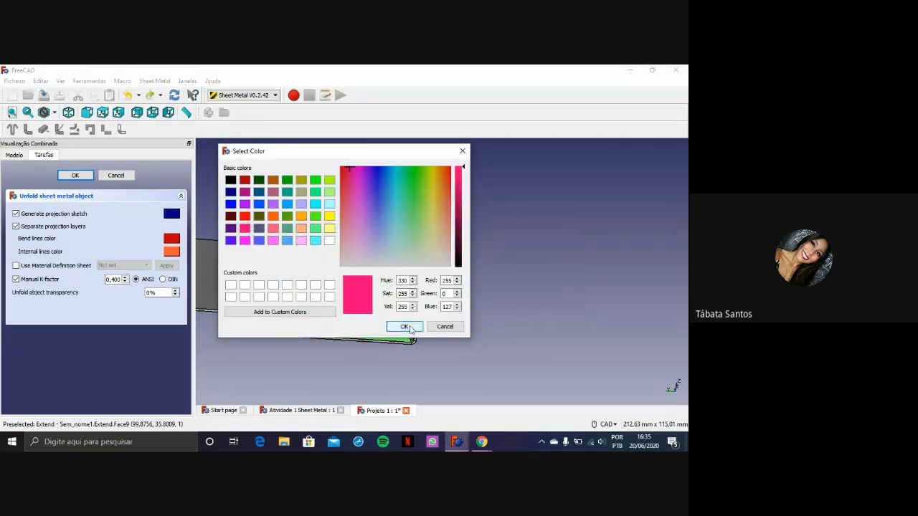
pyautogui.click(404, 326)
# Set the unfold's bend lines colour to yellow (255, 255, 0) and its internal lines colour to blue
pyautogui.click(175, 250)
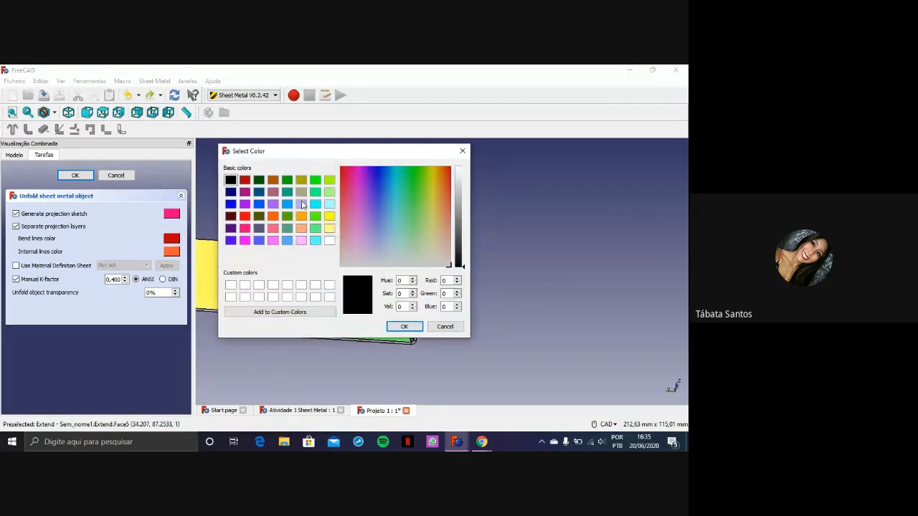
pyautogui.click(329, 216)
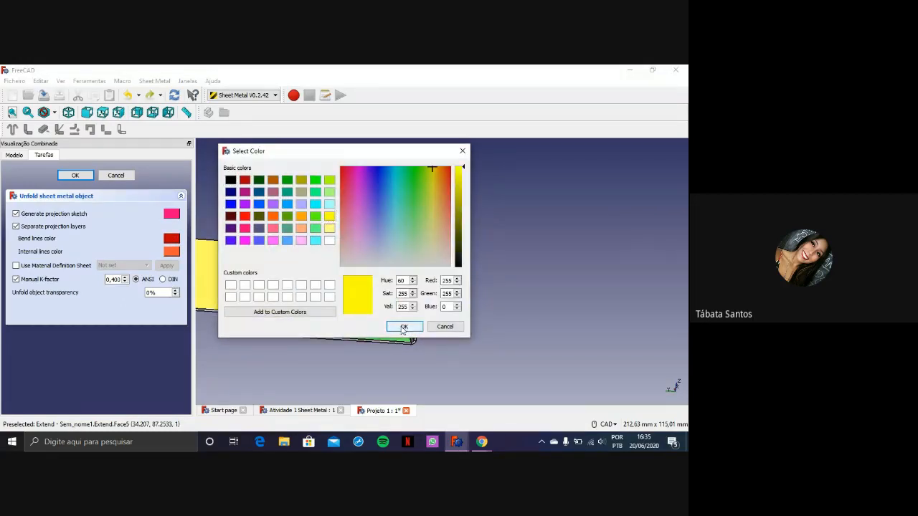
pyautogui.click(403, 326)
pyautogui.click(176, 251)
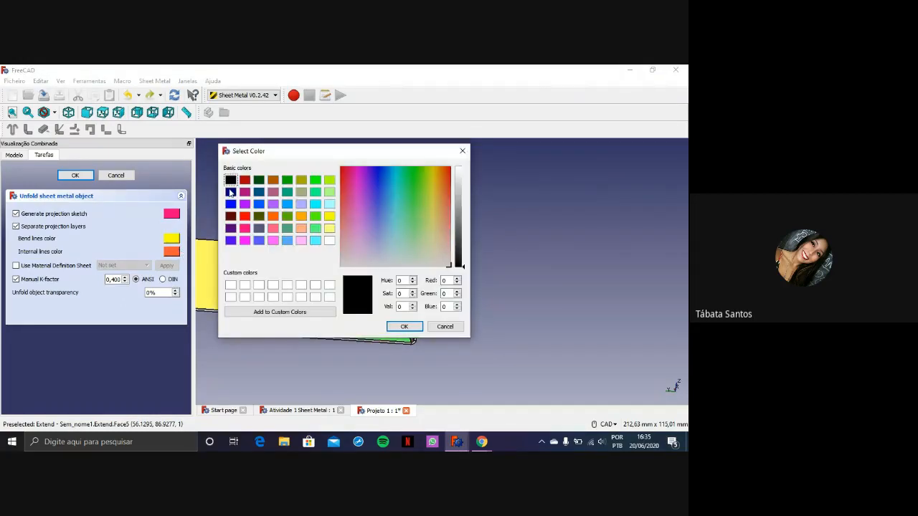
pyautogui.click(275, 229)
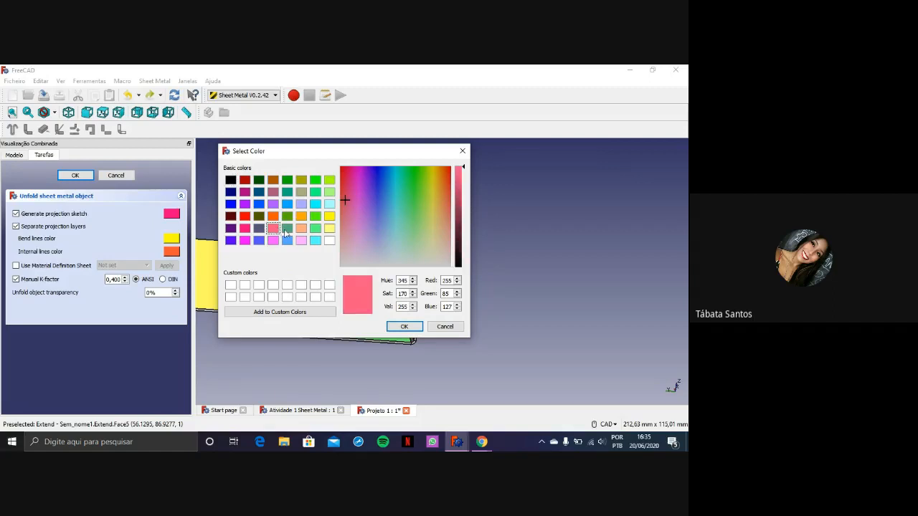
pyautogui.click(230, 204)
pyautogui.click(402, 326)
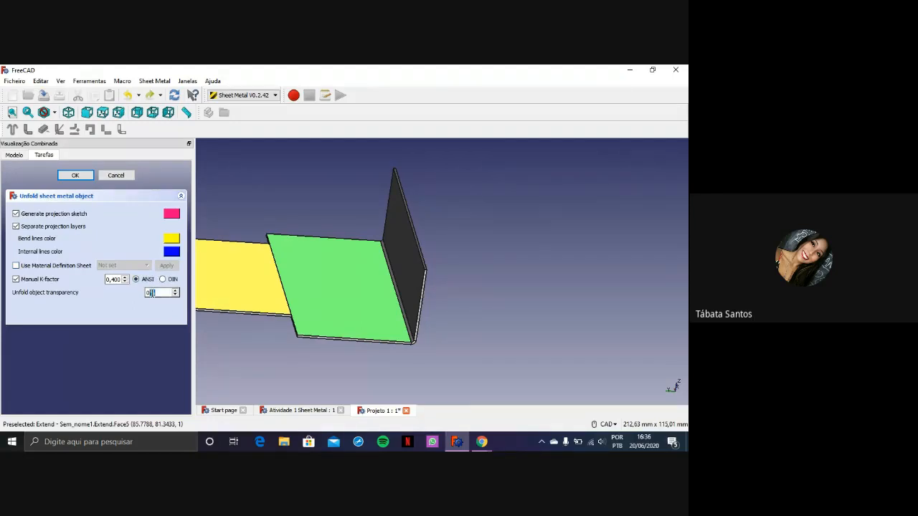
# Generate the unfolded sheet with projection sketches, a manual ANSI K-factor of 0.400 and 0% transparency
pyautogui.moveTo(159, 293); pyautogui.dragTo(146, 293)
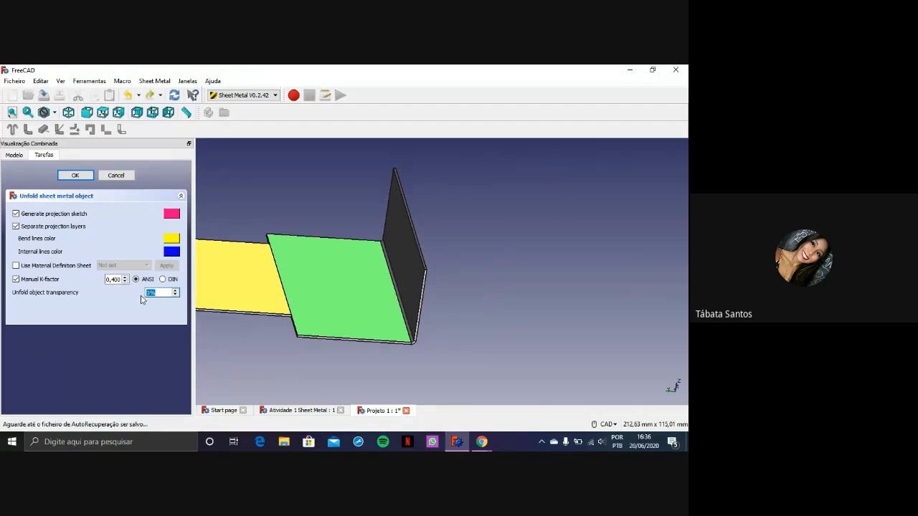
pyautogui.click(170, 292)
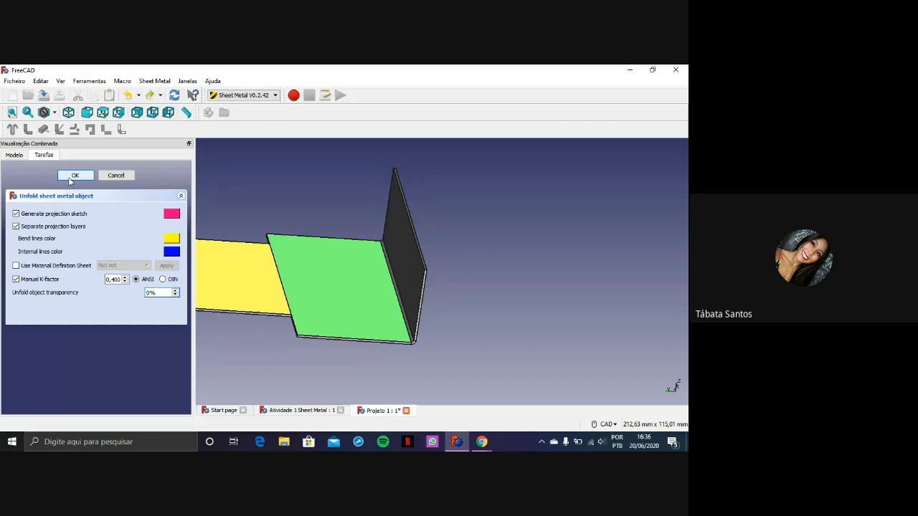
pyautogui.click(69, 178)
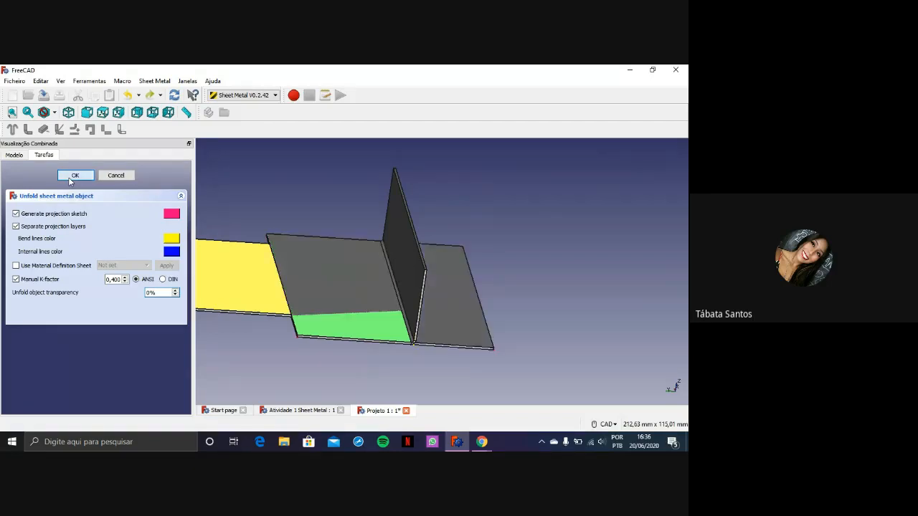
pyautogui.moveTo(374, 364); pyautogui.dragTo(409, 353, button='middle')
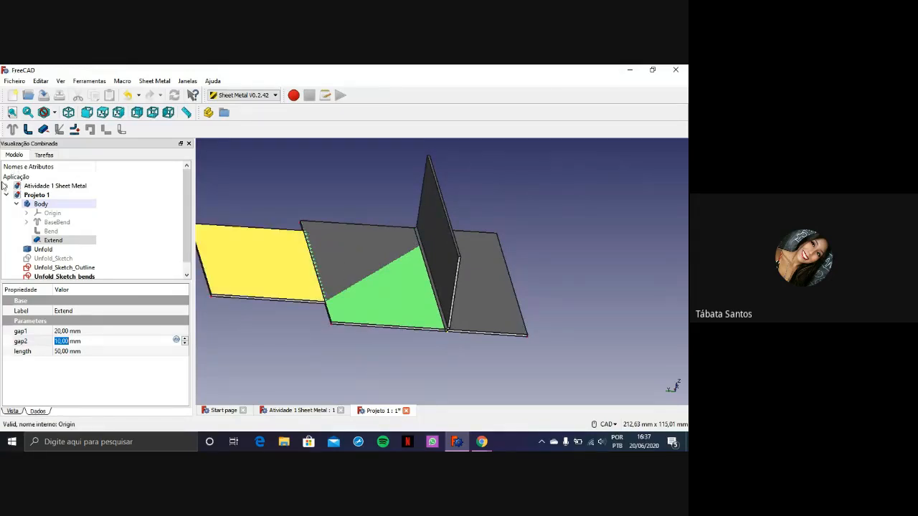
# Collapse the Body and examine the Unfold object and its outline and bend sketches one by one
pyautogui.click(16, 204)
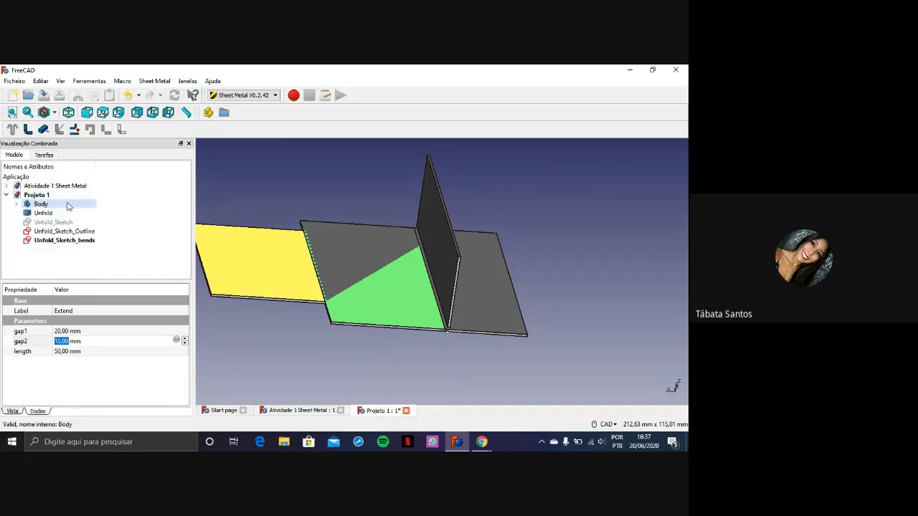
pyautogui.click(27, 214)
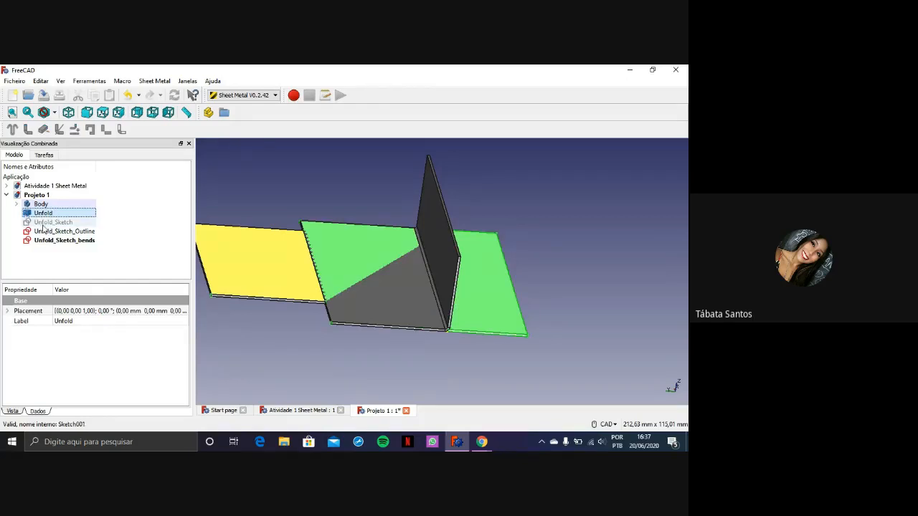
pyautogui.click(43, 224)
pyautogui.click(47, 231)
pyautogui.click(50, 240)
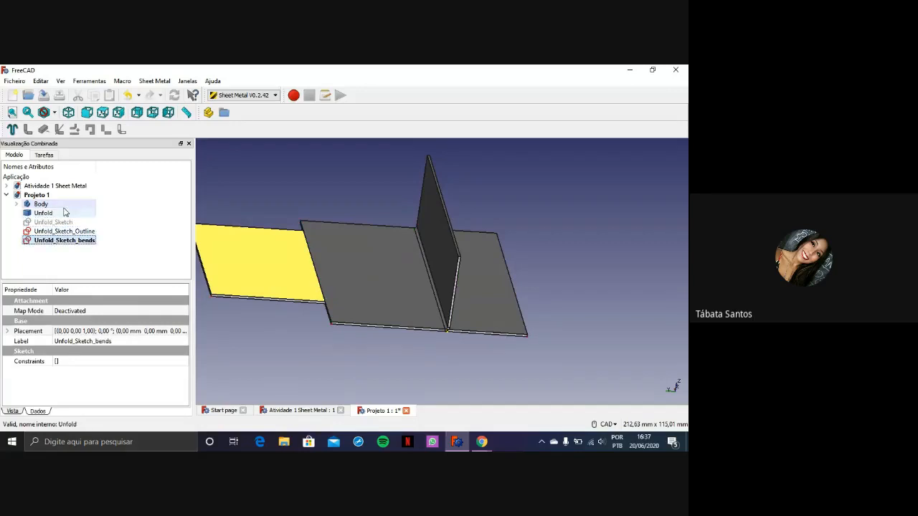
pyautogui.click(49, 222)
pyautogui.click(43, 213)
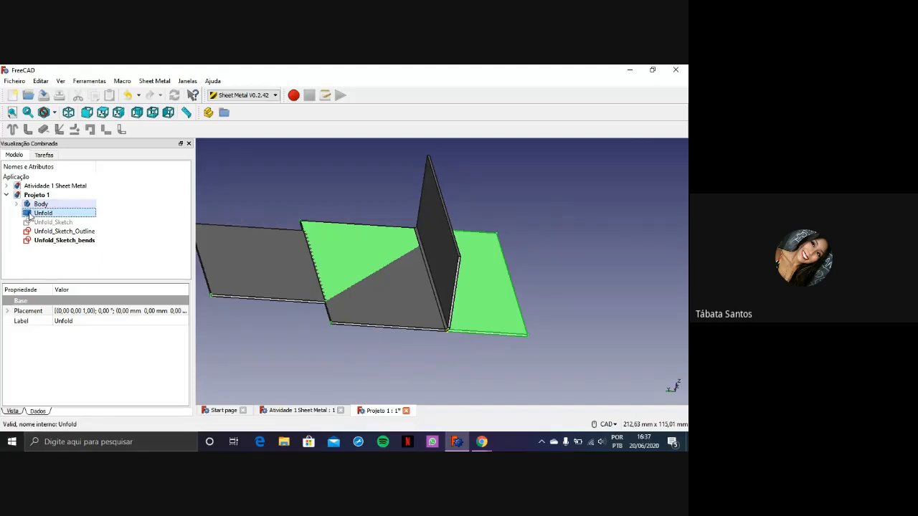
# Compare the folded Extend shape with the Unfold shape, hiding the unfolded sheet and showing it again
pyautogui.click(267, 300)
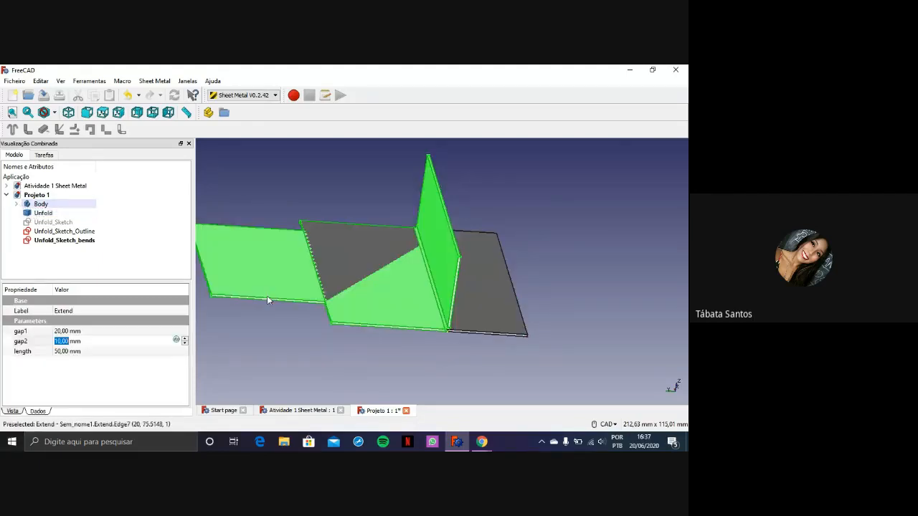
pyautogui.click(499, 302)
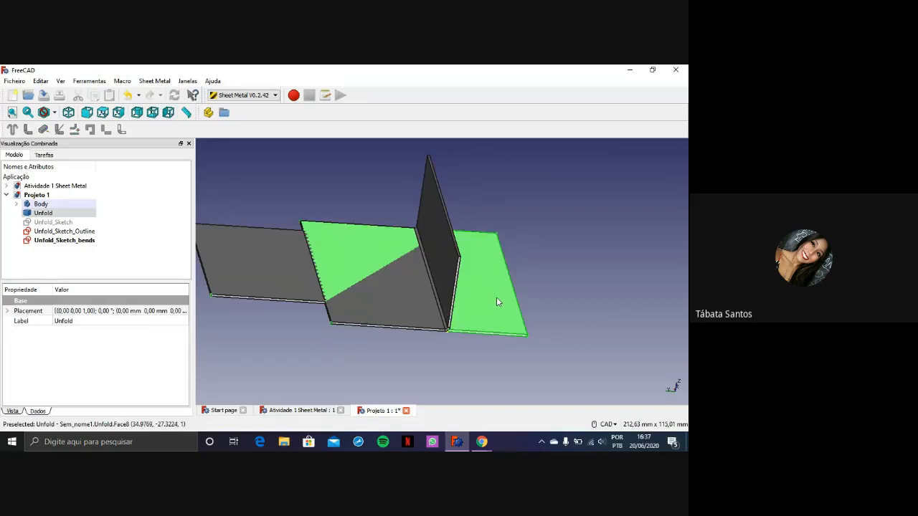
pyautogui.press('space')
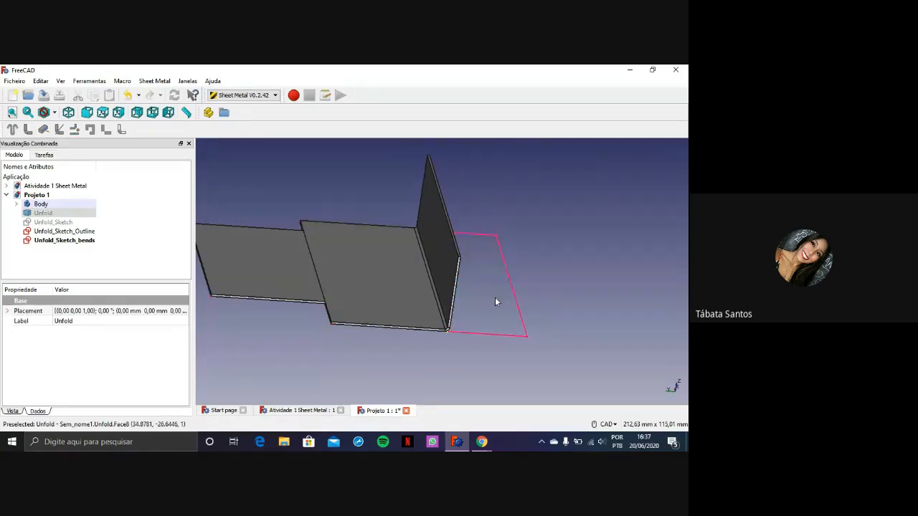
pyautogui.press('space')
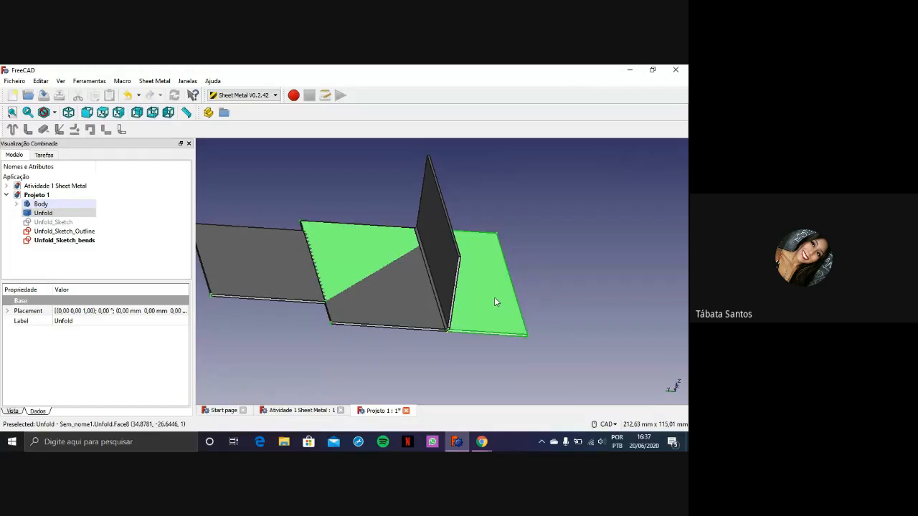
# Select the folded Extend shape and toggle its visibility off and on to compare it with the flat pattern
pyautogui.click(303, 294)
pyautogui.click(304, 293)
pyautogui.press('space')
pyautogui.press('space')
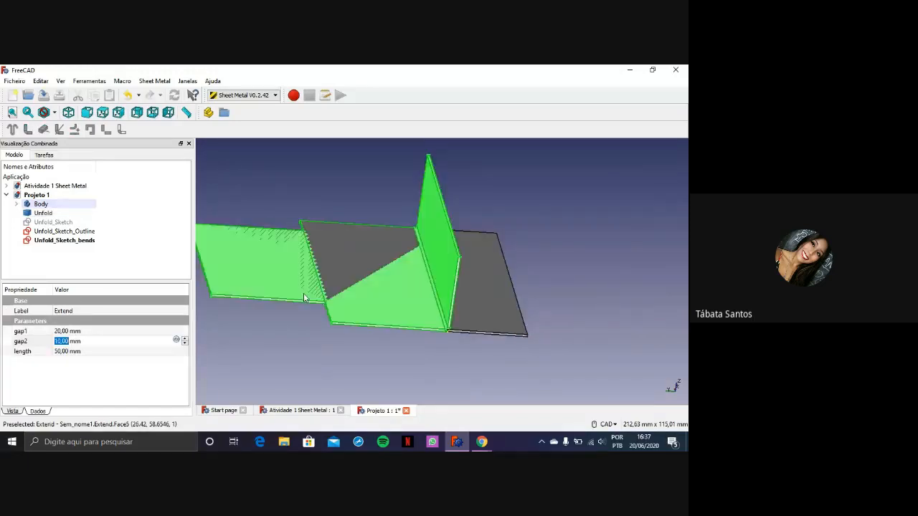
pyautogui.press('space')
pyautogui.press('space')
# Find Unfold in the expanded model structure, hide and reshow it to inspect its outline sketch, and collapse the Body
pyautogui.click(17, 205)
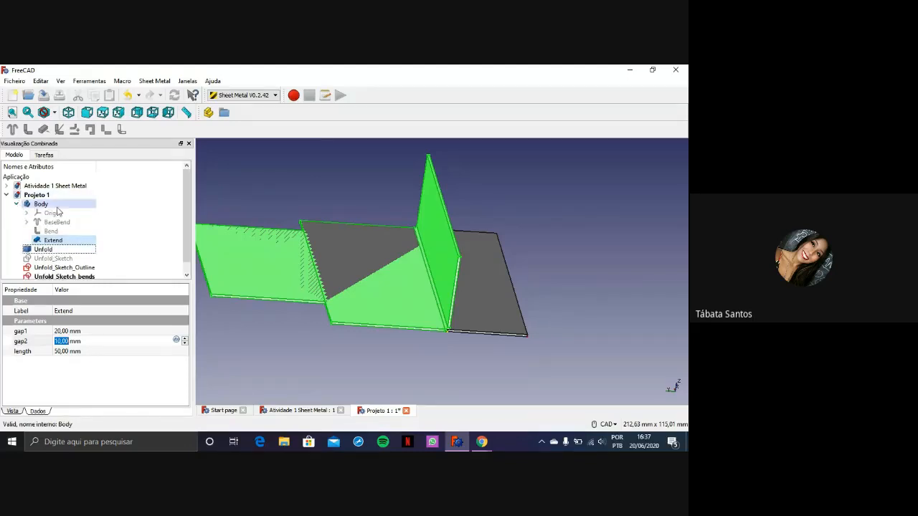
pyautogui.scroll(-1, 108, 228)
pyautogui.click(44, 241)
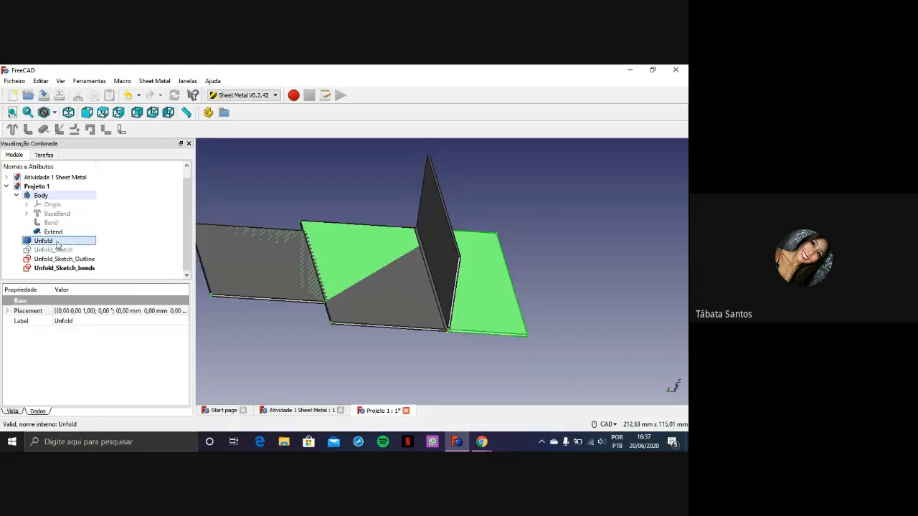
pyautogui.press('space')
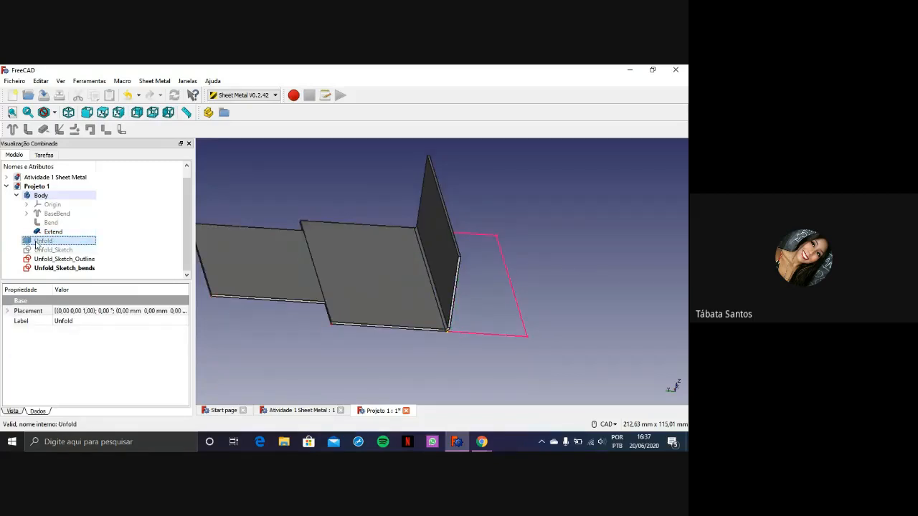
pyautogui.press('space')
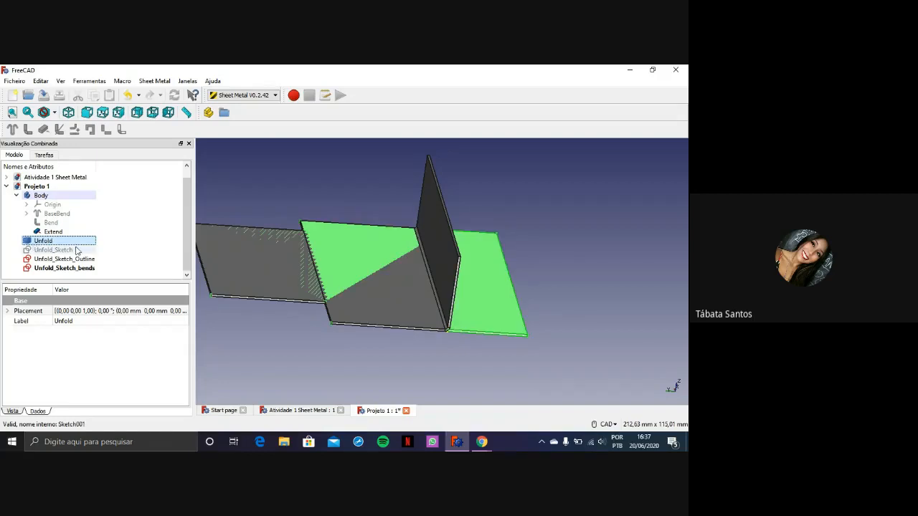
pyautogui.click(130, 246)
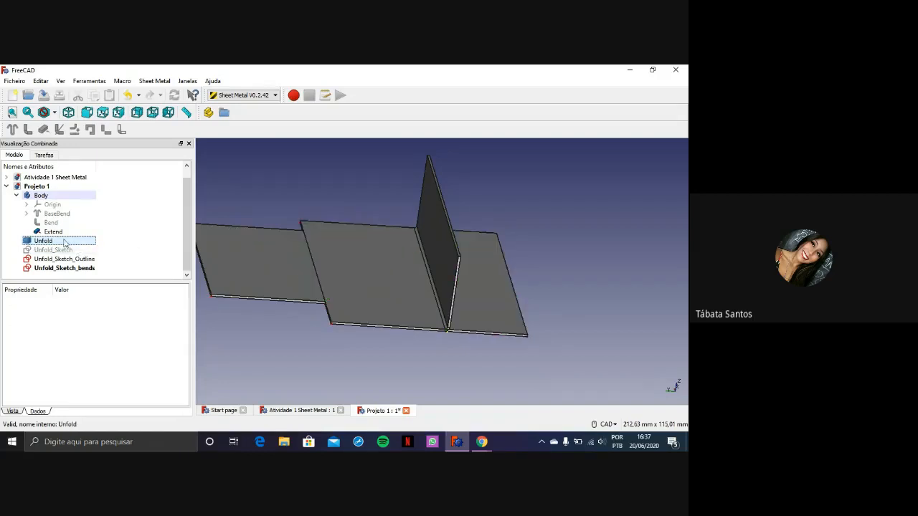
pyautogui.click(17, 195)
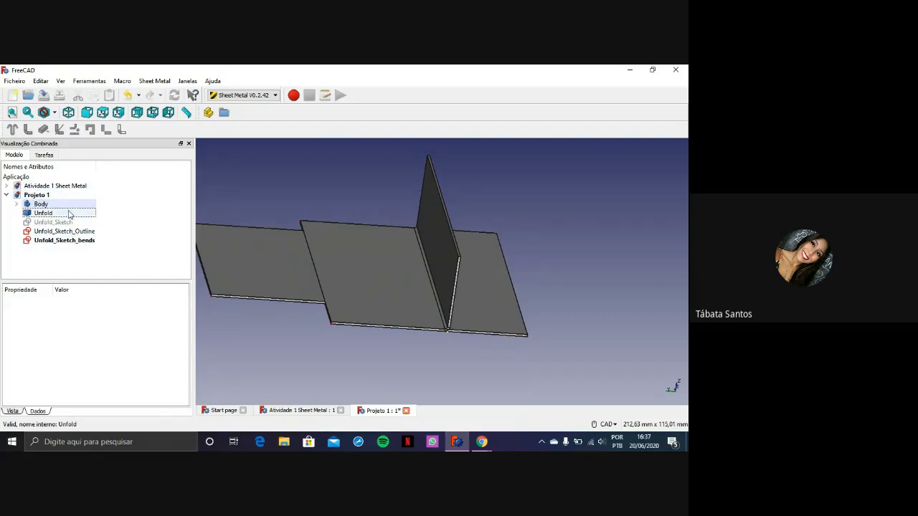
# Select the Unfold shape and set the Y component of its placement axis to 10
pyautogui.click(290, 271)
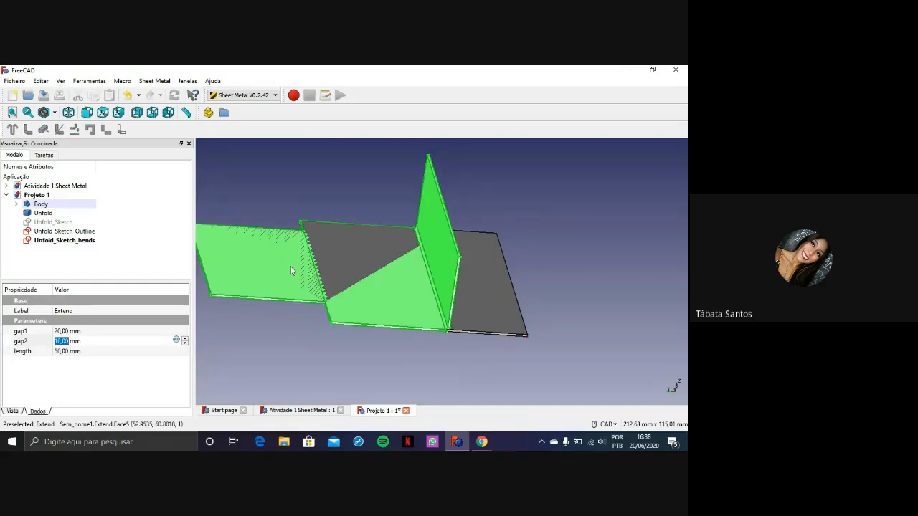
pyautogui.click(476, 285)
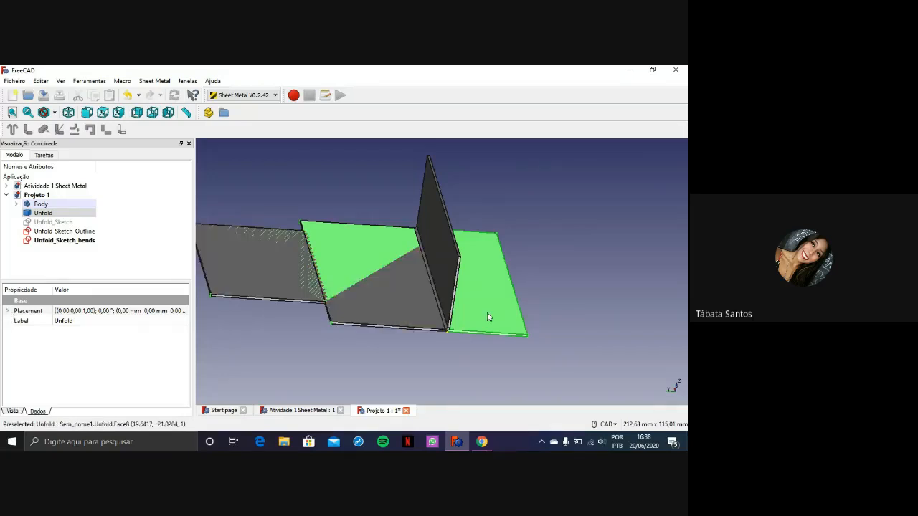
pyautogui.click(7, 310)
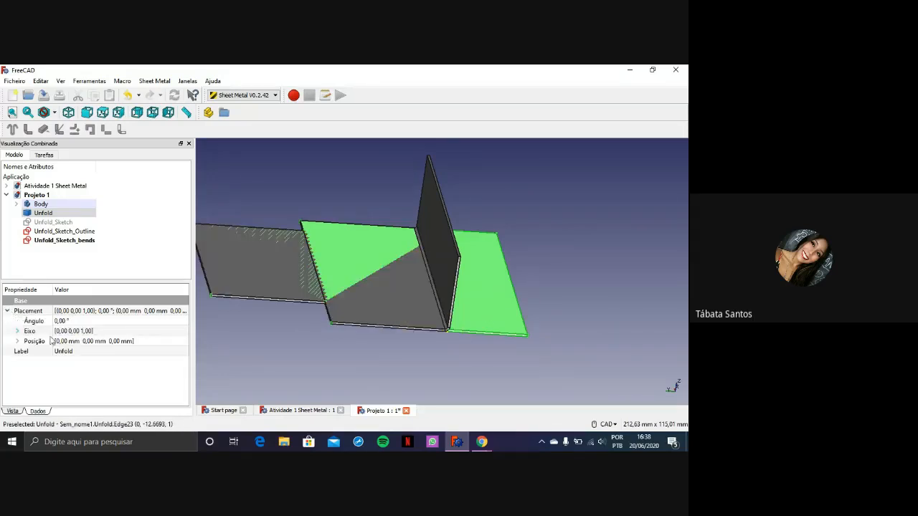
pyautogui.click(17, 332)
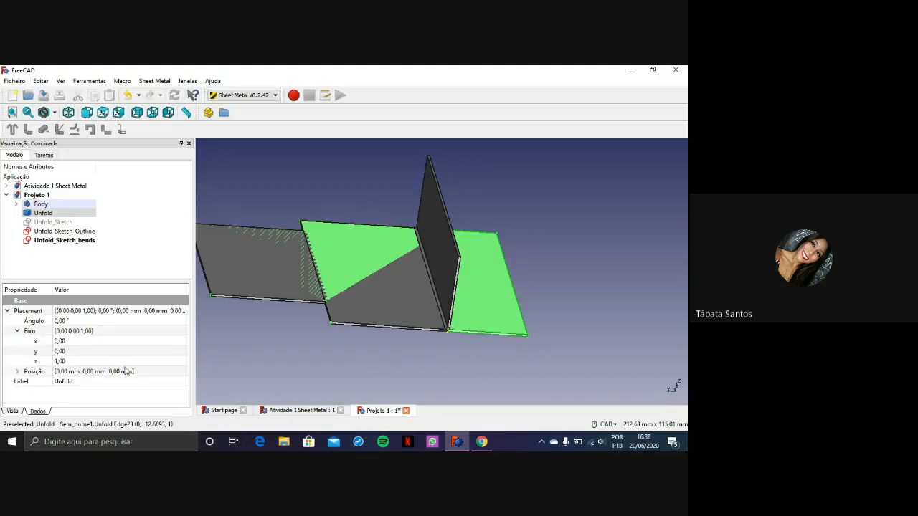
pyautogui.click(109, 352)
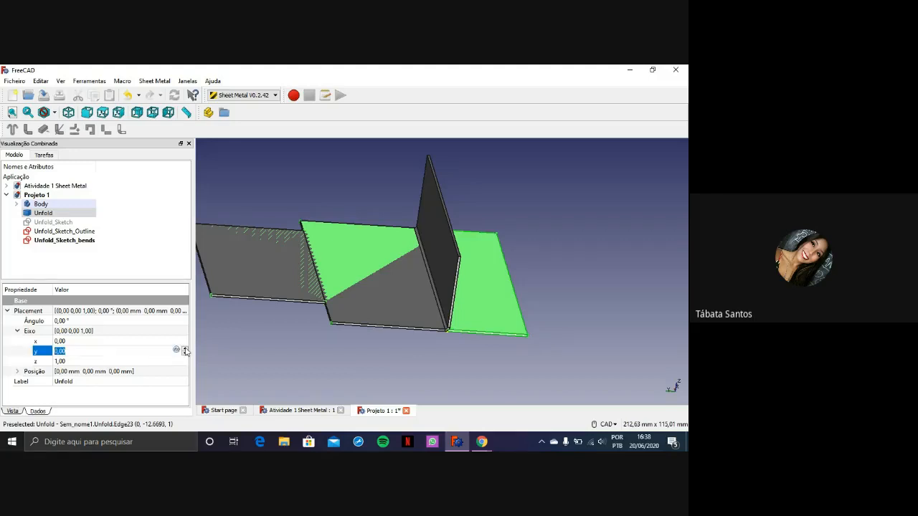
pyautogui.click(185, 349)
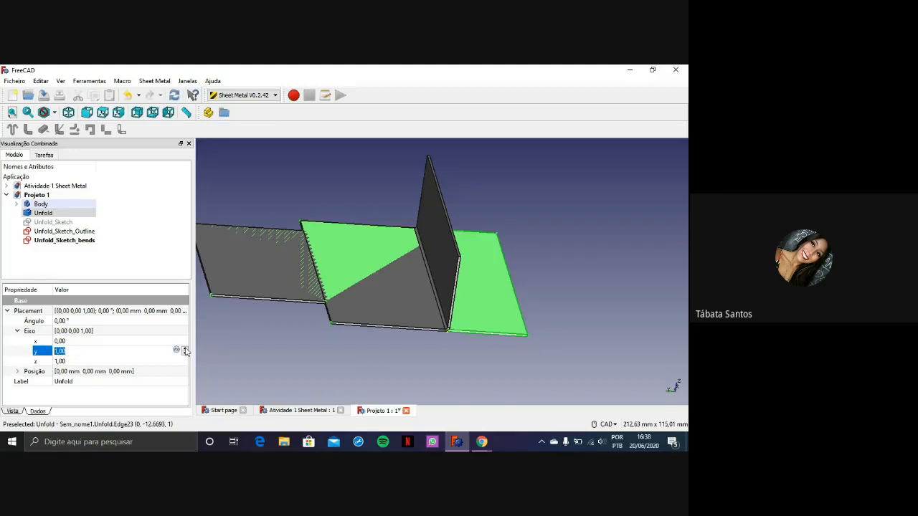
pyautogui.click(271, 335)
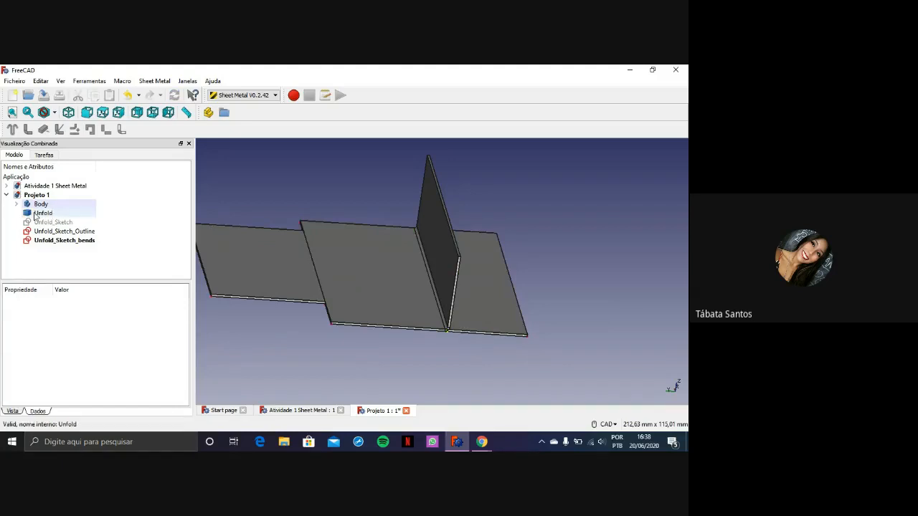
# Reselect Unfold and change its placement axis Y component, trying 20 and settling on 30
pyautogui.click(41, 213)
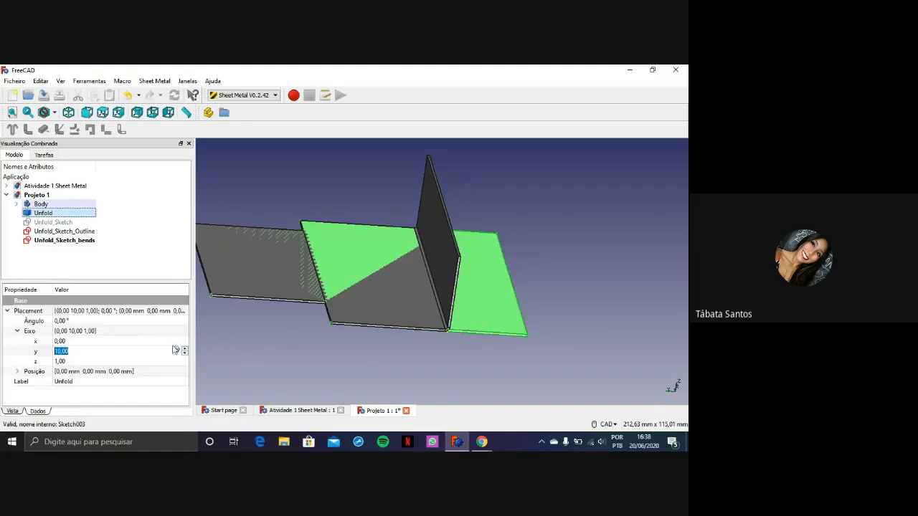
pyautogui.click(184, 348)
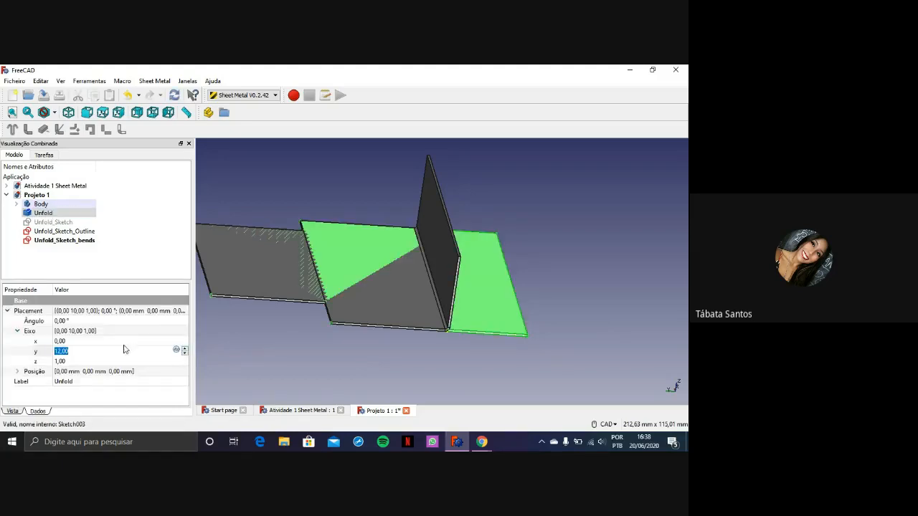
pyautogui.write('20')
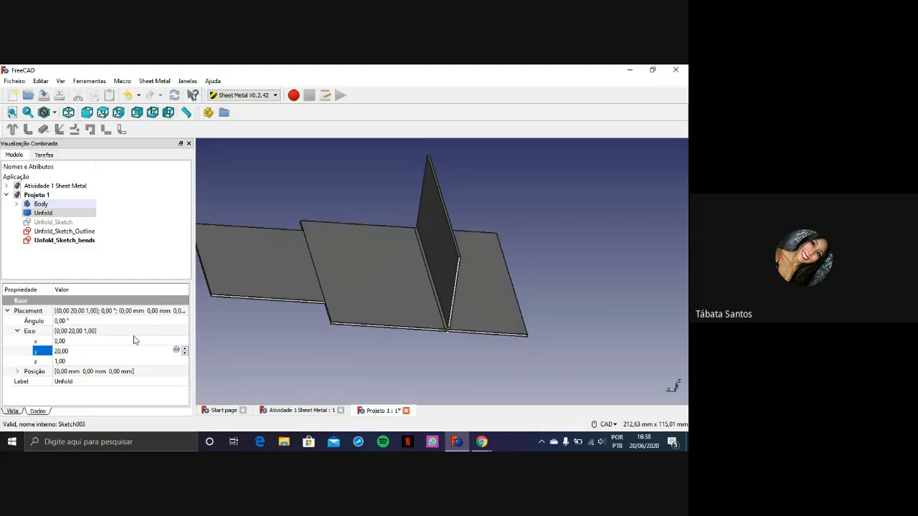
pyautogui.moveTo(75, 351); pyautogui.dragTo(56, 351)
pyautogui.write('30')
# Set both the X and Z components of Unfold's placement axis to 10
pyautogui.click(73, 341)
pyautogui.write('10')
pyautogui.press('Return')
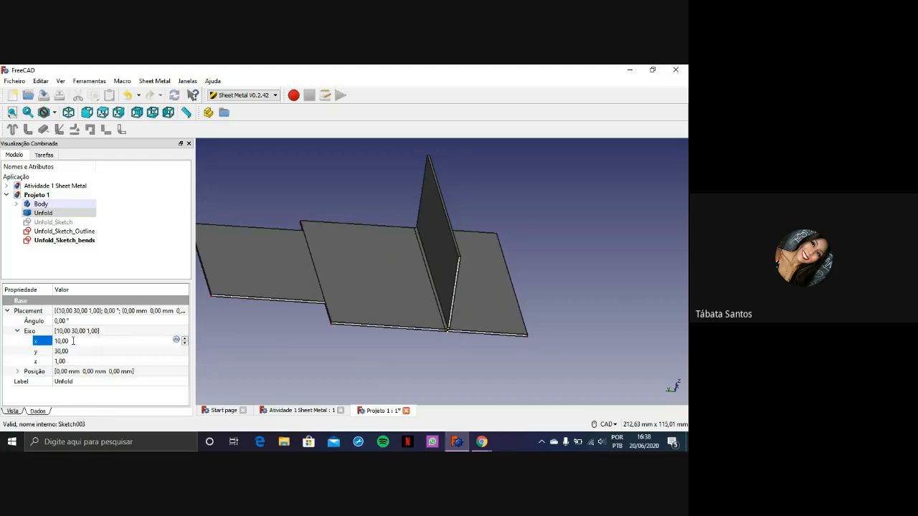
pyautogui.click(74, 361)
pyautogui.write('10')
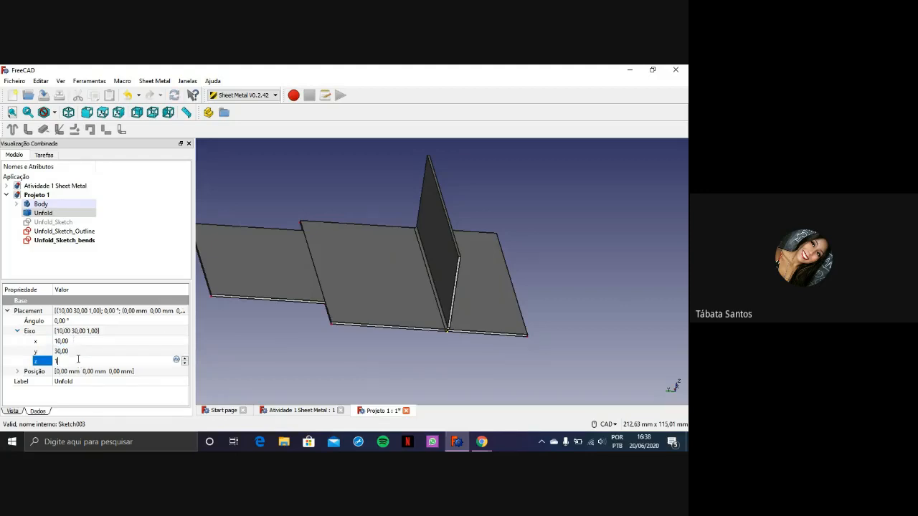
pyautogui.press('Return')
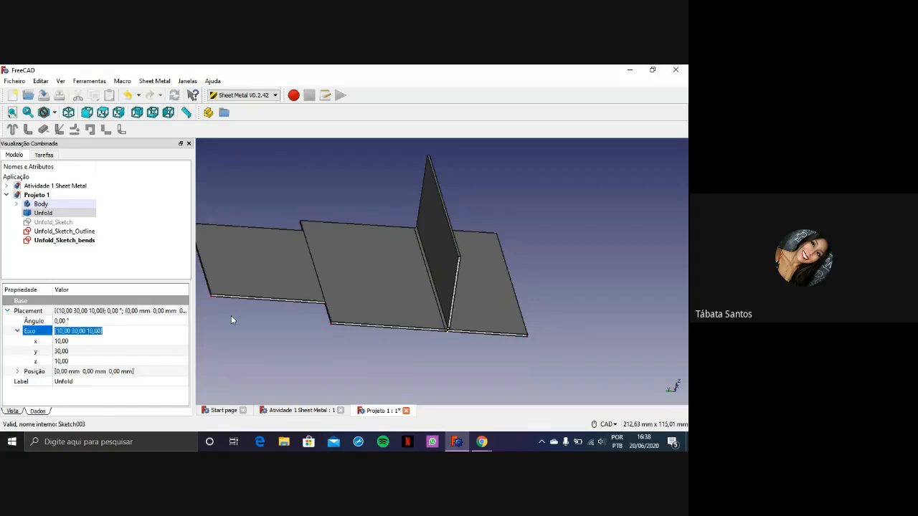
# Examine the overlapping Extend and Unfold shapes by selecting their faces alternately
pyautogui.click(272, 315)
pyautogui.click(364, 288)
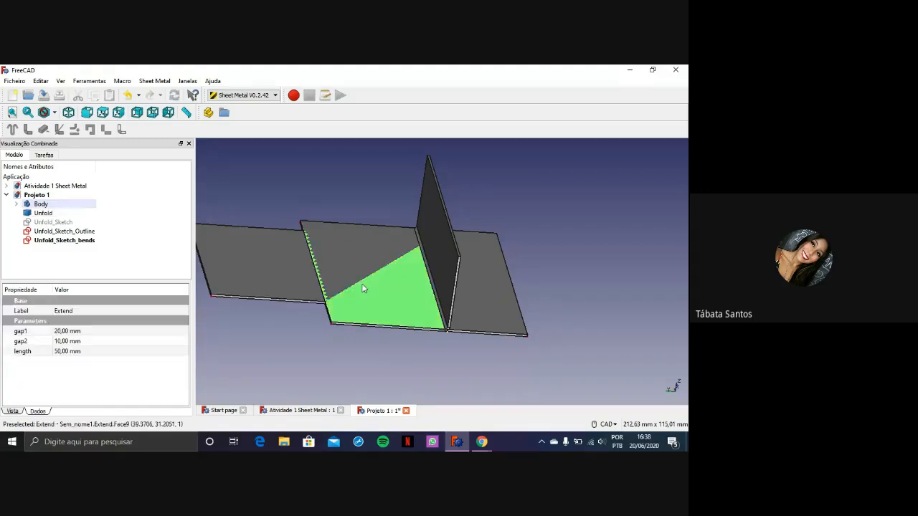
pyautogui.click(268, 279)
pyautogui.click(49, 214)
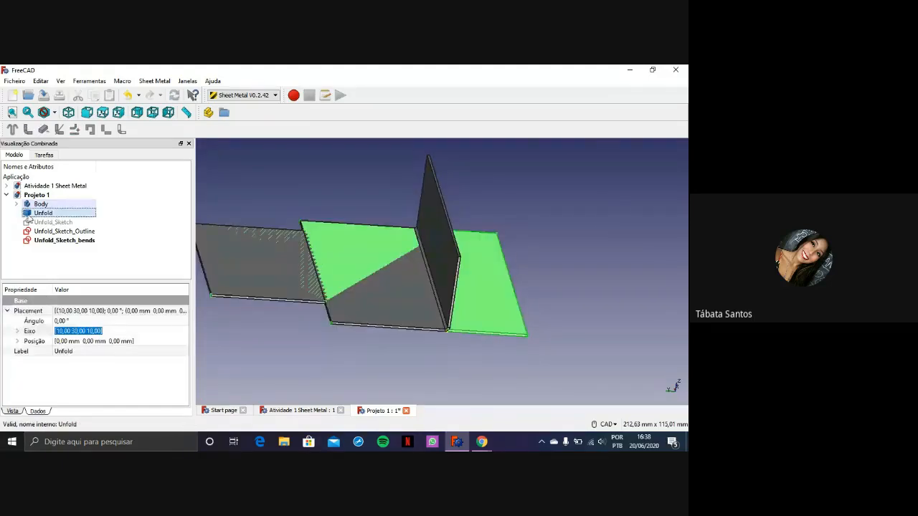
pyautogui.click(383, 291)
pyautogui.click(486, 285)
pyautogui.doubleClick(369, 286)
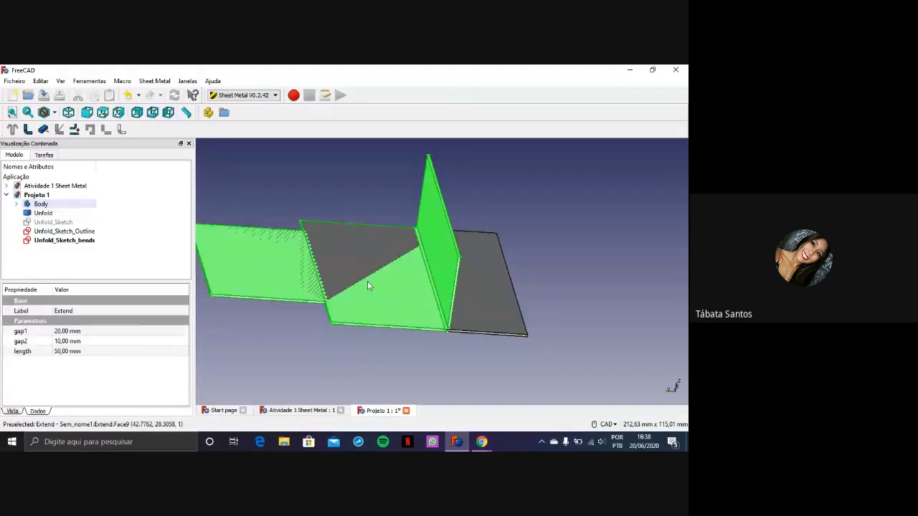
# Hide the folded Extend shape to inspect the flat pattern alone, and show it again
pyautogui.scroll(-2, 368, 282)
pyautogui.moveTo(410, 313); pyautogui.dragTo(510, 287, button='middle')
pyautogui.moveTo(441, 289); pyautogui.dragTo(421, 361, button='middle')
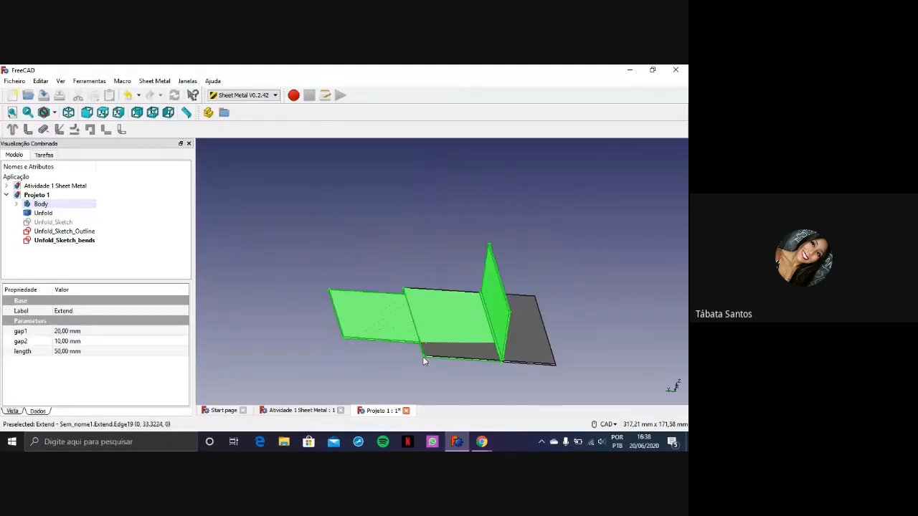
pyautogui.press('space')
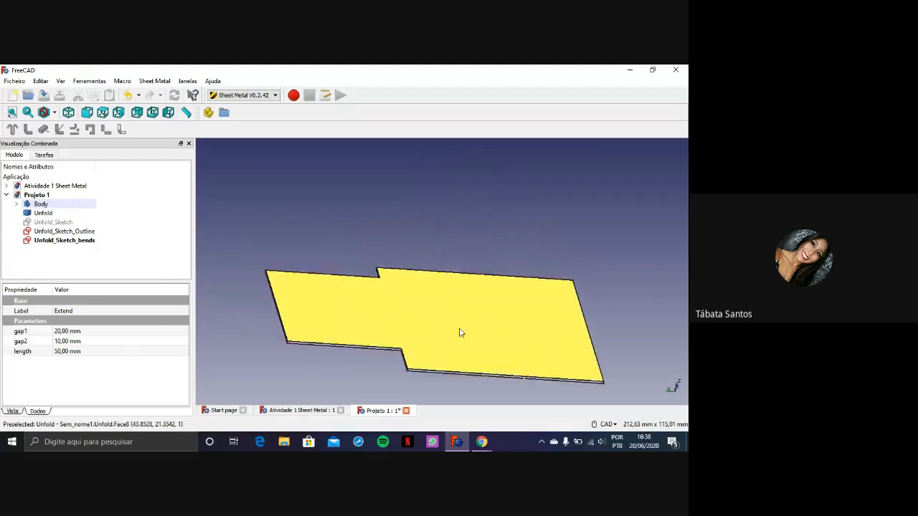
pyautogui.moveTo(454, 332); pyautogui.dragTo(346, 304, button='middle')
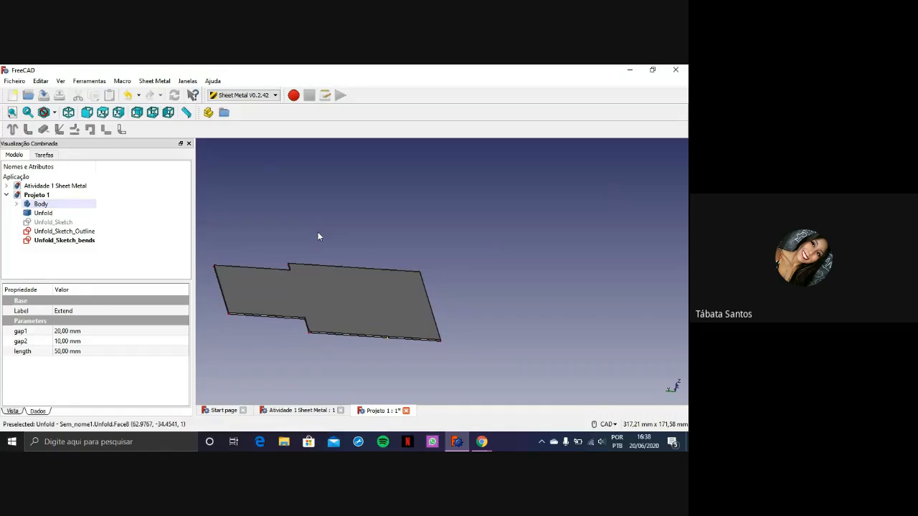
pyautogui.press('space')
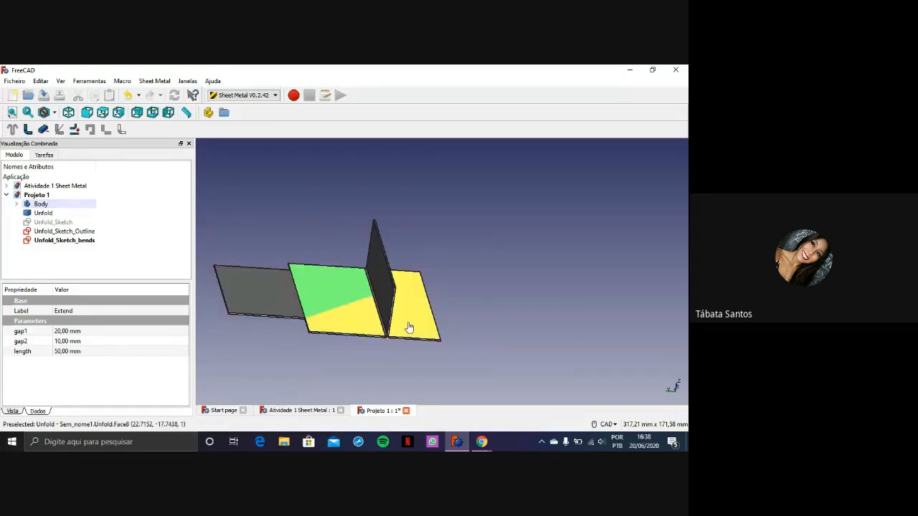
# Try Y position offsets of 10, 20 and 50 mm on the Unfold shape and reset Y to 0 mm
pyautogui.click(408, 327)
pyautogui.scroll(-2, 408, 322)
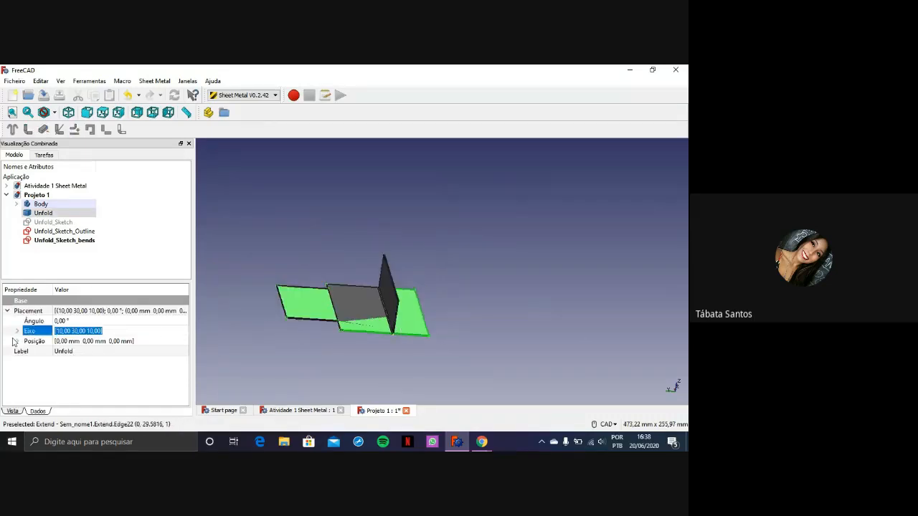
pyautogui.click(17, 341)
pyautogui.click(58, 352)
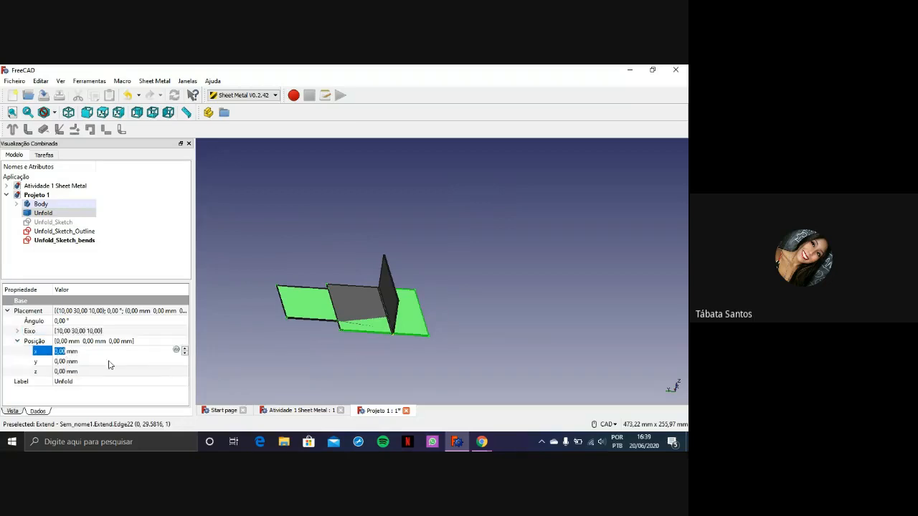
pyautogui.click(101, 360)
pyautogui.write('10')
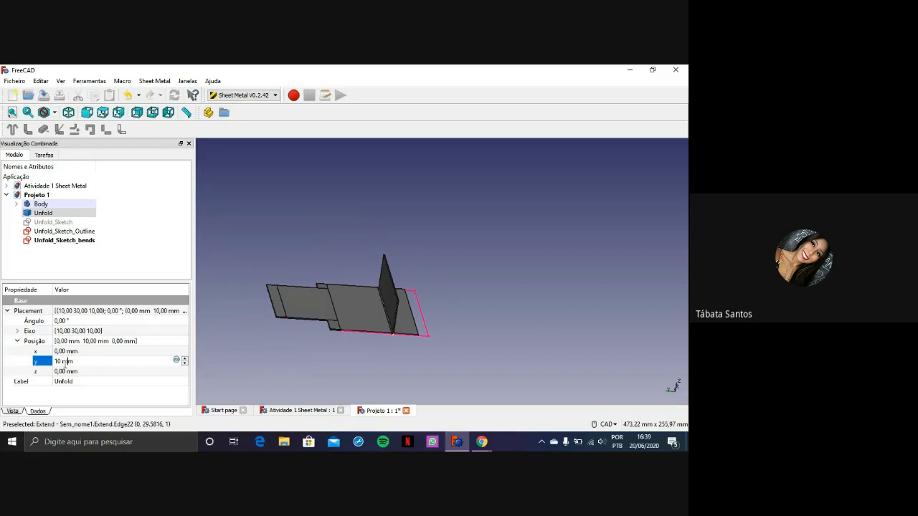
pyautogui.doubleClick(55, 361)
pyautogui.write('20')
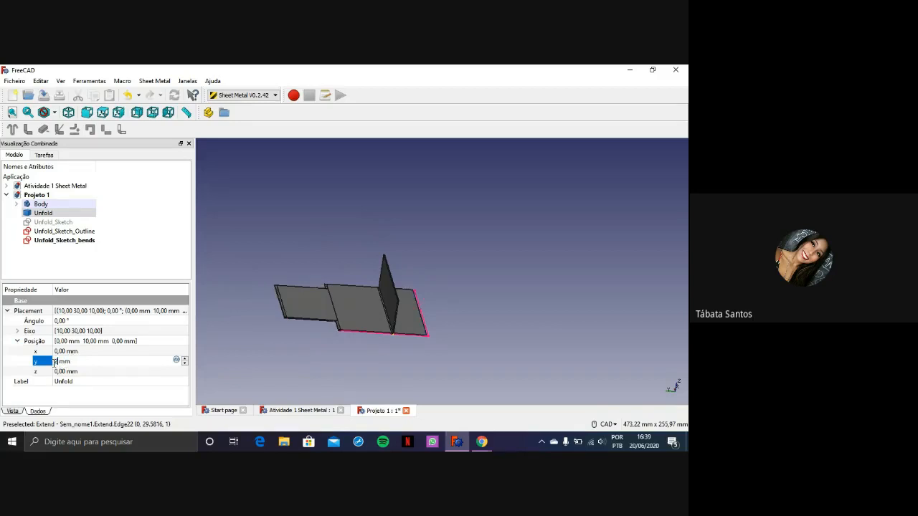
pyautogui.doubleClick(56, 362)
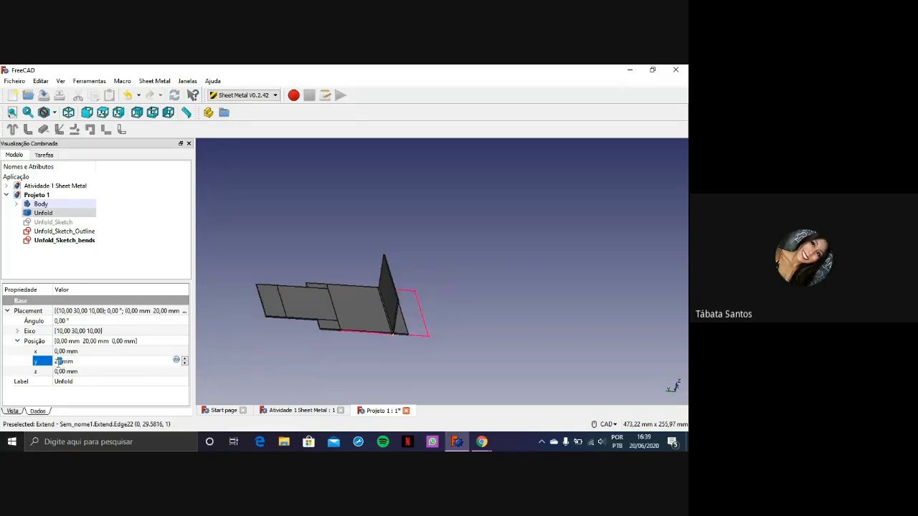
pyautogui.write('50')
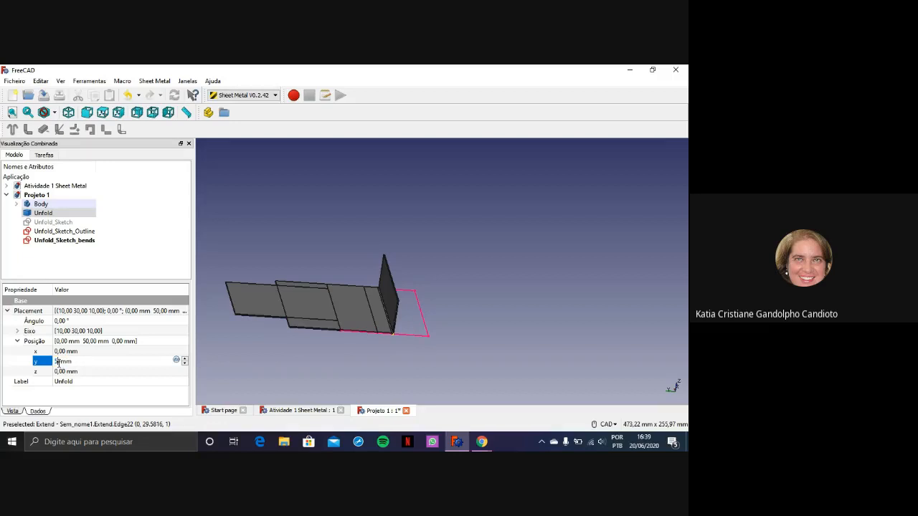
pyautogui.press('BackSpace')
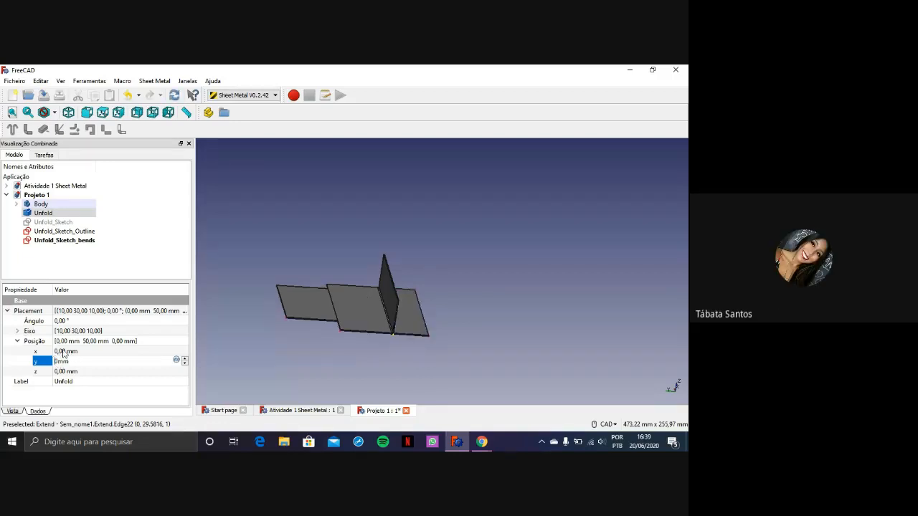
# Offset the Unfold shape along X, trying 50, 80, 90 and 100 mm and settling on 110 mm
pyautogui.click(61, 352)
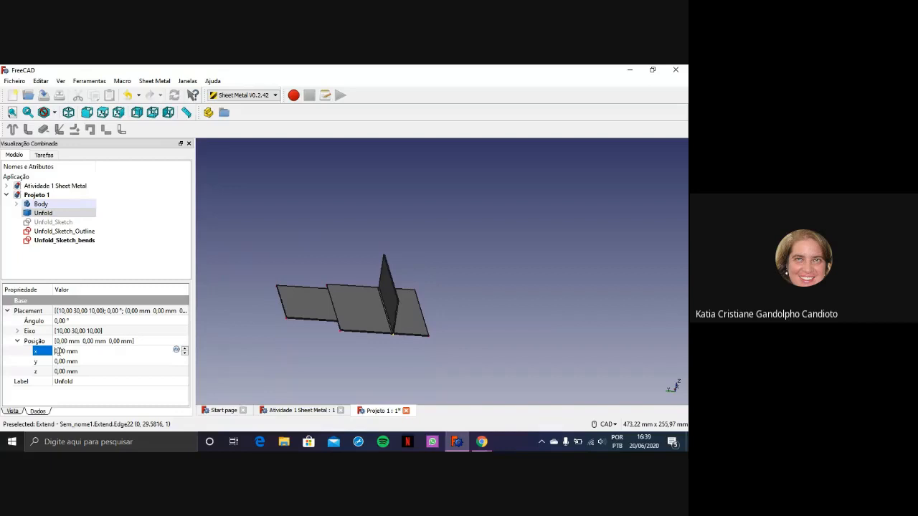
pyautogui.write('30')
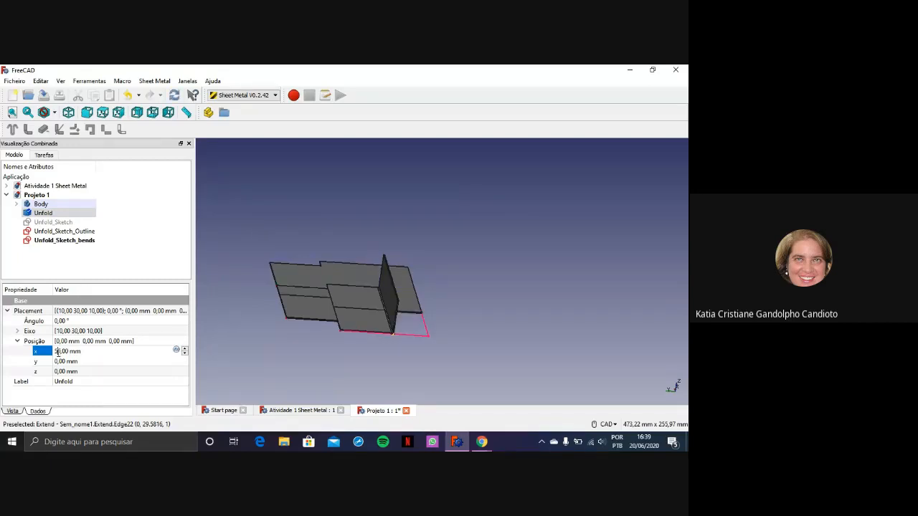
pyautogui.press('BackSpace')
pyautogui.write('8')
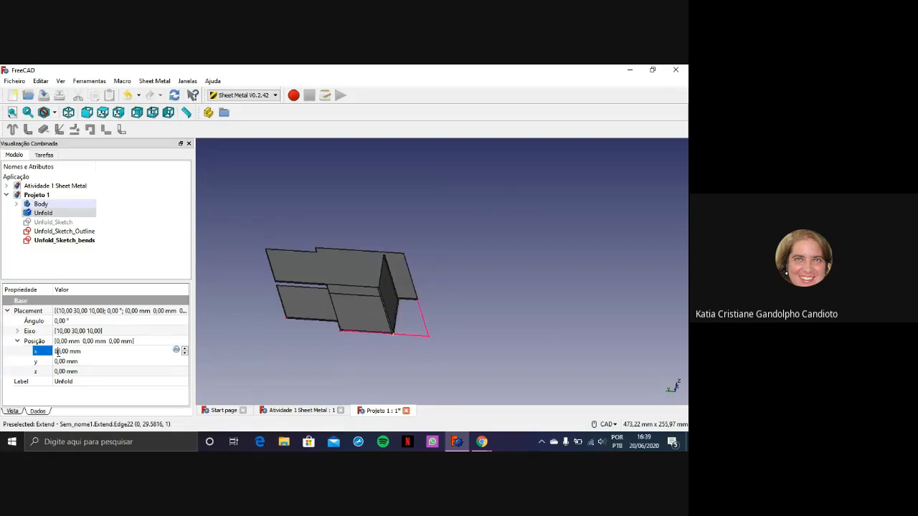
pyautogui.press('BackSpace')
pyautogui.write('9')
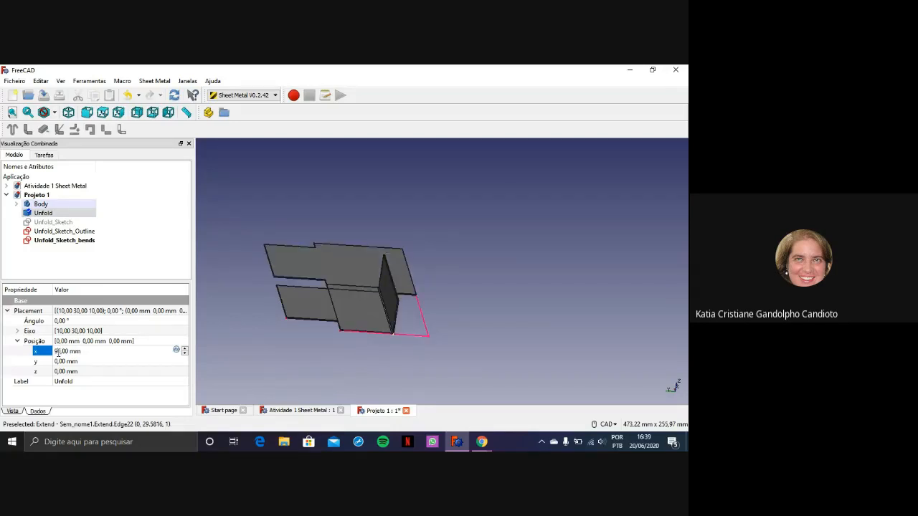
pyautogui.press('BackSpace')
pyautogui.write('10')
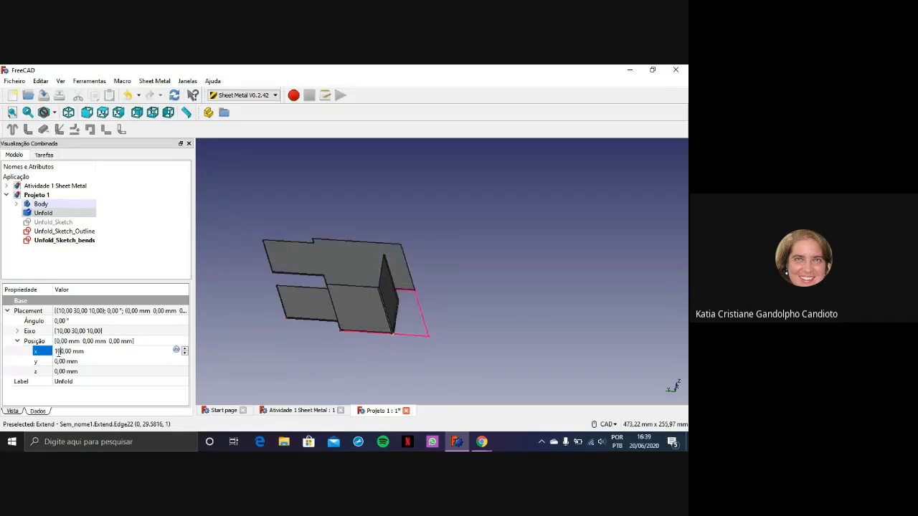
pyautogui.write('1')
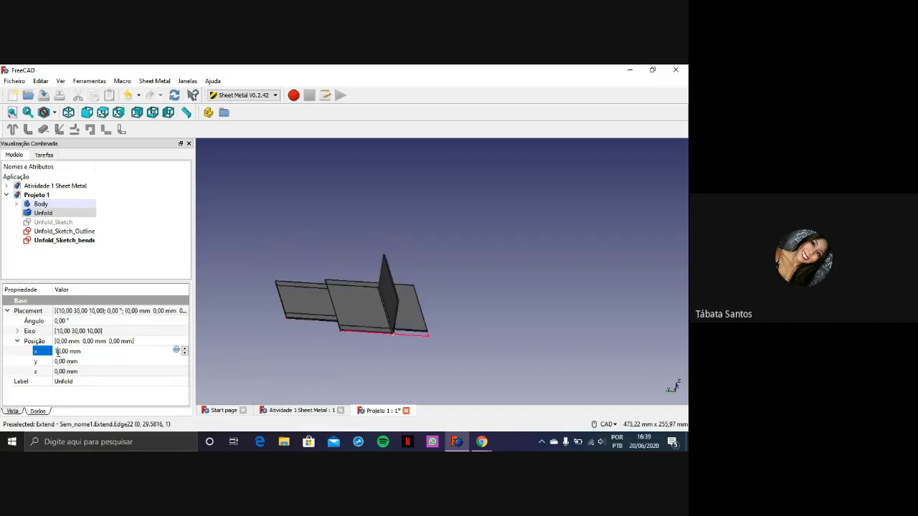
pyautogui.press('Delete')
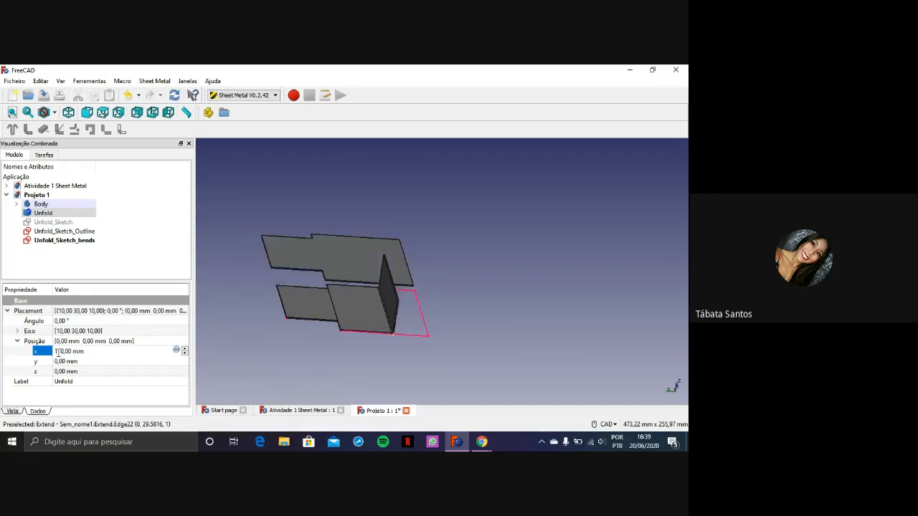
# Set the X, Y and Z components of the Unfold shape's rotation axis to 0
pyautogui.click(62, 332)
pyautogui.click(16, 331)
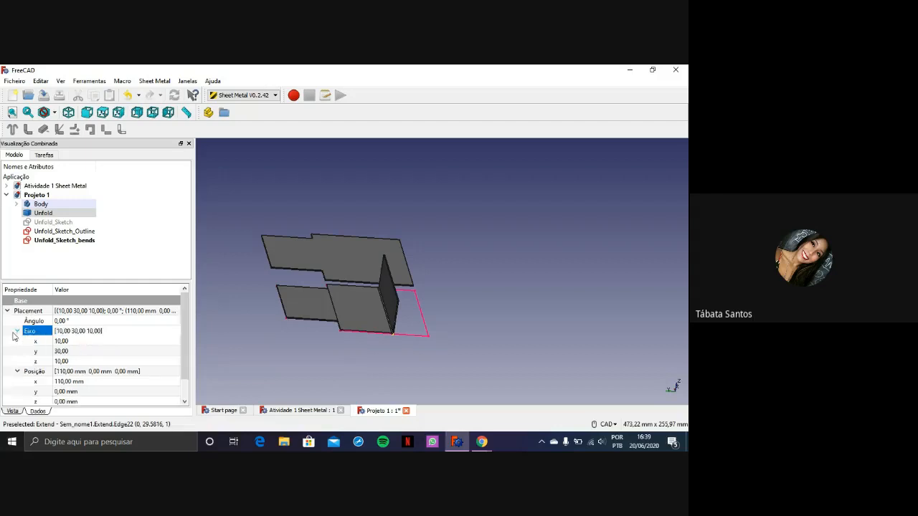
pyautogui.click(62, 341)
pyautogui.write('0')
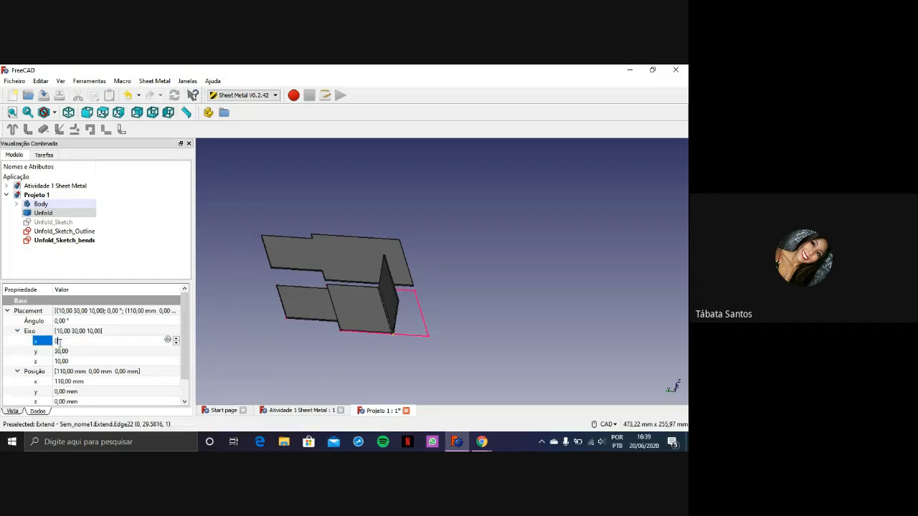
pyautogui.click(61, 351)
pyautogui.write('0')
pyautogui.click(65, 361)
pyautogui.write('0')
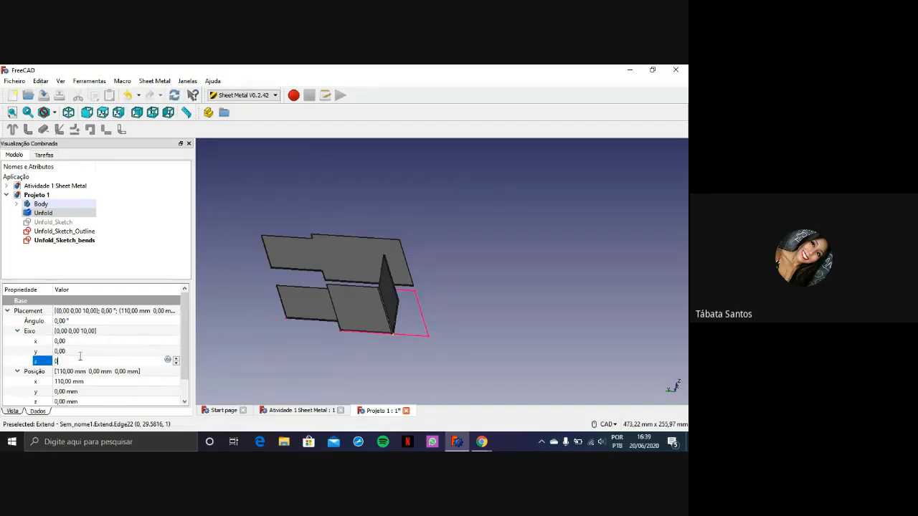
# Compare the folded Extend shape with the Unfold shape and check Unfold's placement axis and position
pyautogui.click(297, 304)
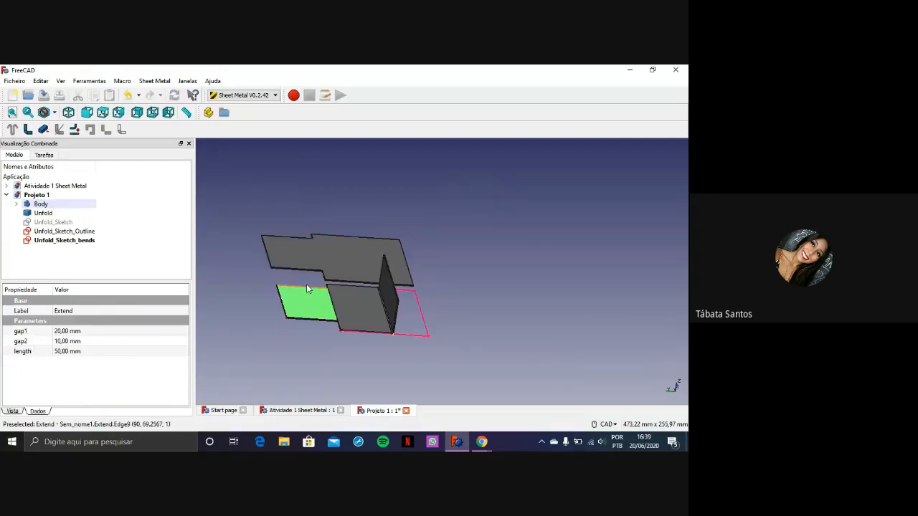
pyautogui.click(322, 272)
pyautogui.click(17, 331)
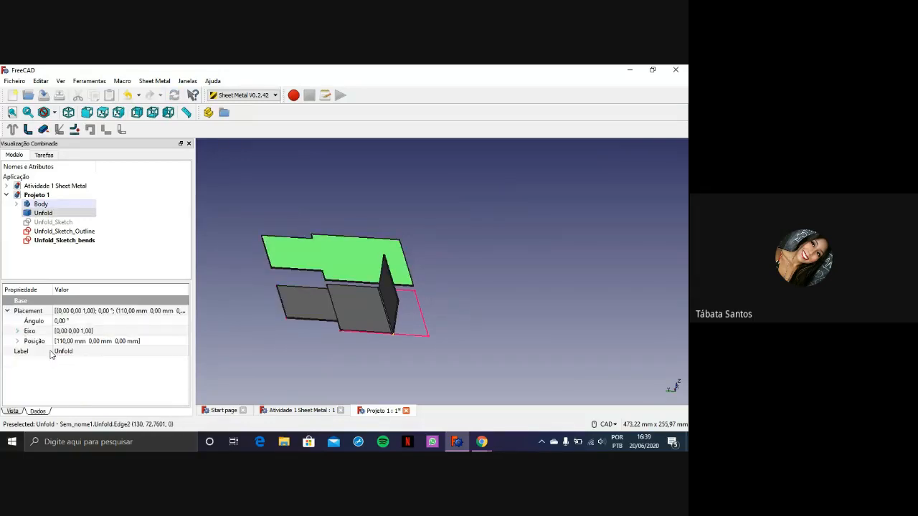
pyautogui.click(17, 341)
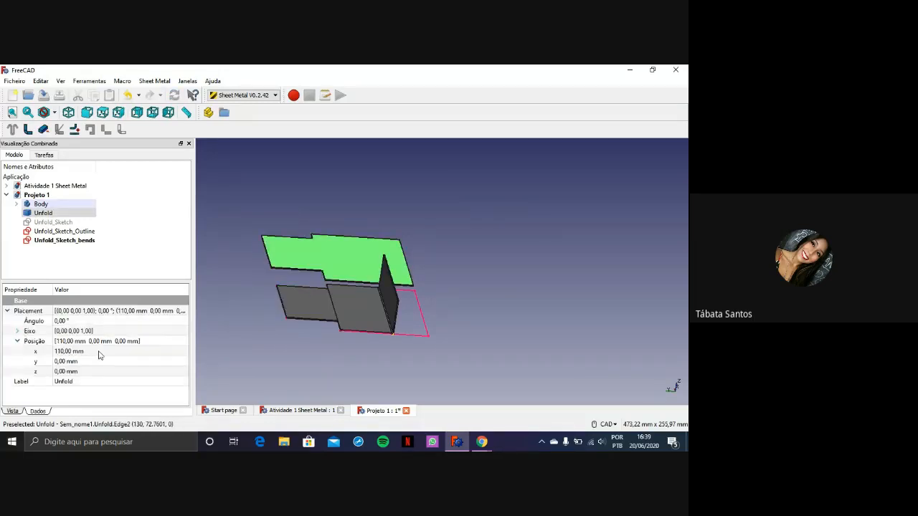
pyautogui.click(454, 297)
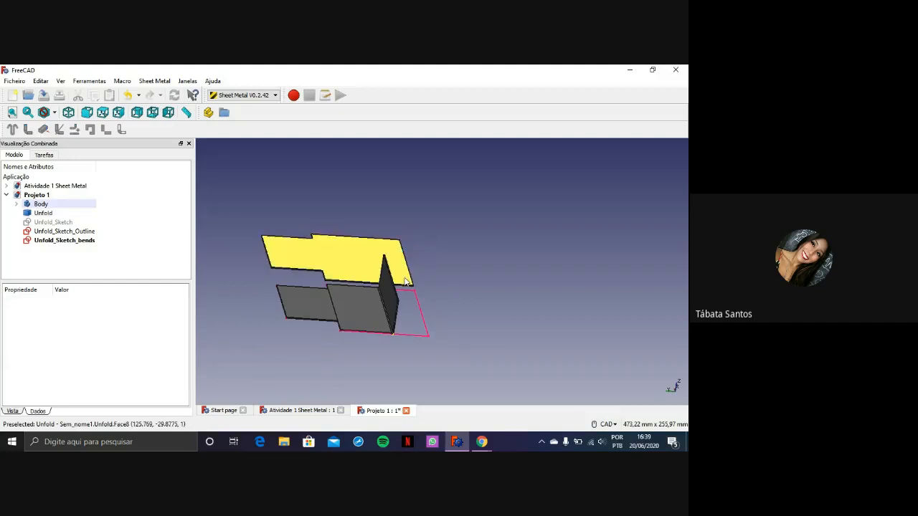
# Examine the folded part, the separated flat pattern and the outline sketch at different angles and magnifications
pyautogui.moveTo(405, 281); pyautogui.dragTo(354, 258, button='middle')
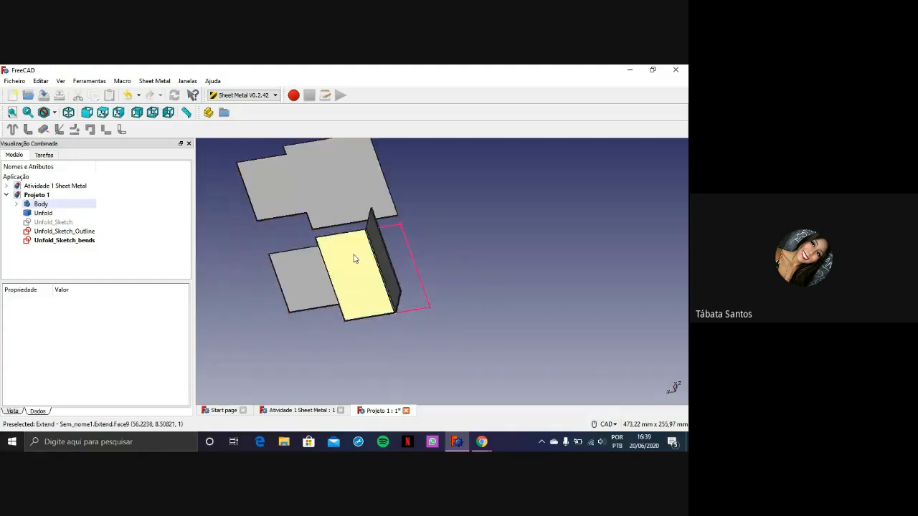
pyautogui.scroll(2, 465, 193)
pyautogui.scroll(-2, 466, 196)
pyautogui.moveTo(438, 201); pyautogui.dragTo(453, 229, button='middle')
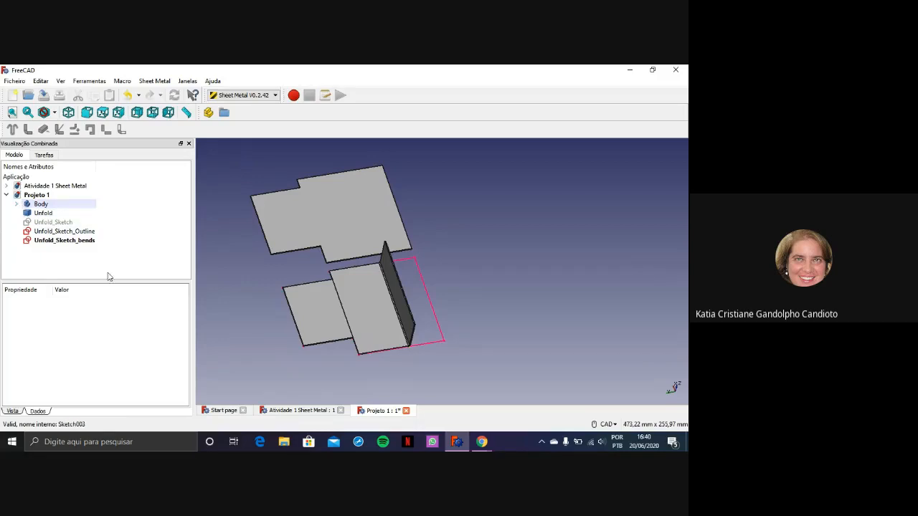
pyautogui.scroll(2, 437, 251)
pyautogui.scroll(-2, 444, 260)
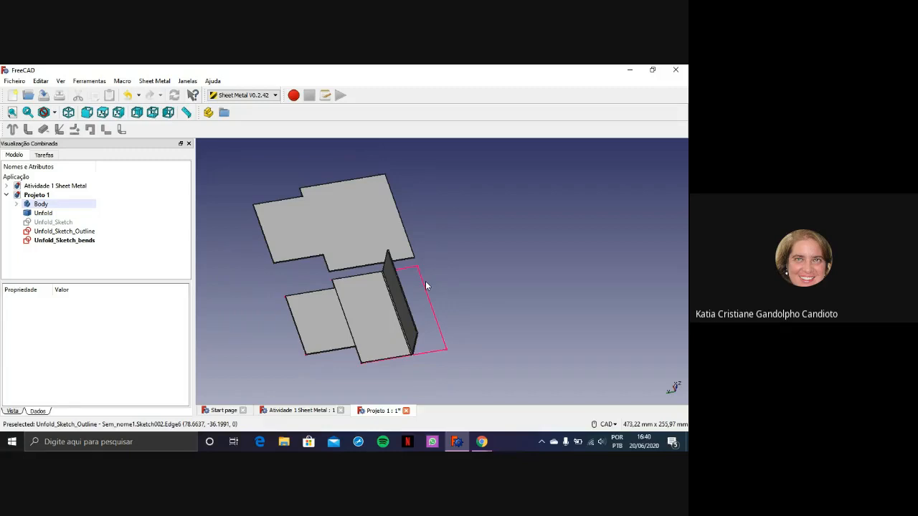
pyautogui.scroll(2, 412, 344)
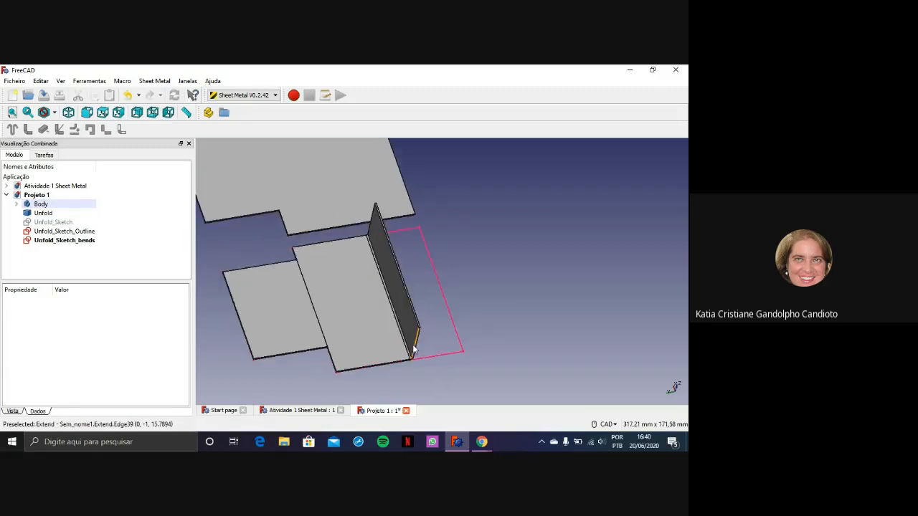
pyautogui.moveTo(417, 339); pyautogui.dragTo(473, 294, button='middle')
pyautogui.scroll(-4, 491, 261)
pyautogui.moveTo(499, 225); pyautogui.dragTo(432, 267, button='middle')
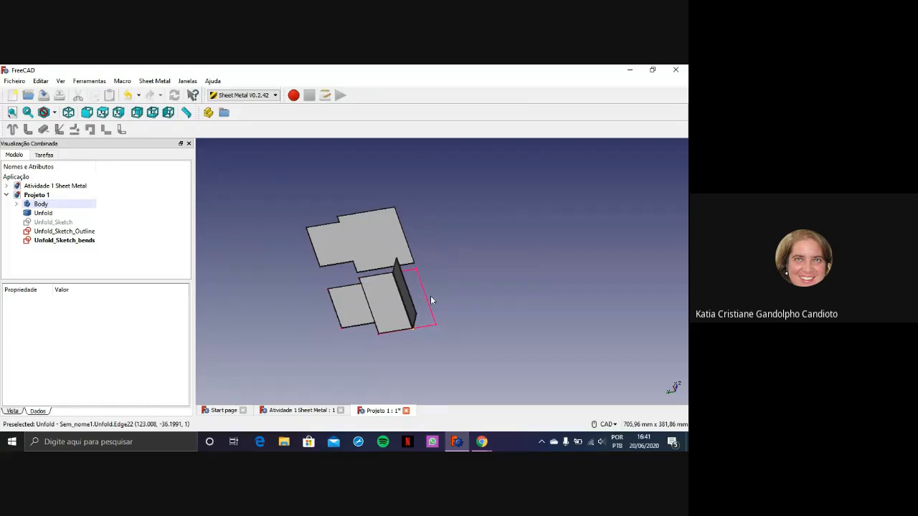
pyautogui.scroll(5, 420, 344)
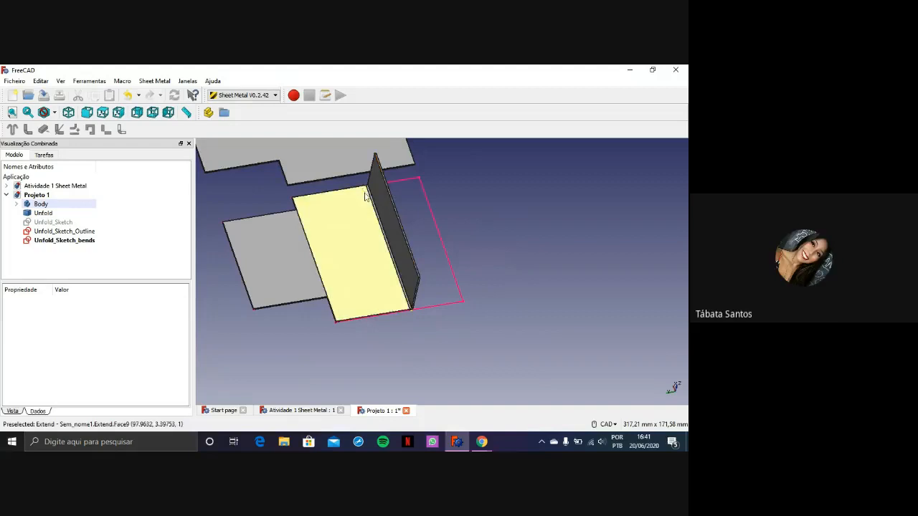
# Inspect the three unfold sketches by toggling their visibility, and open Unfold_Sketch_bends and close it again
pyautogui.click(68, 225)
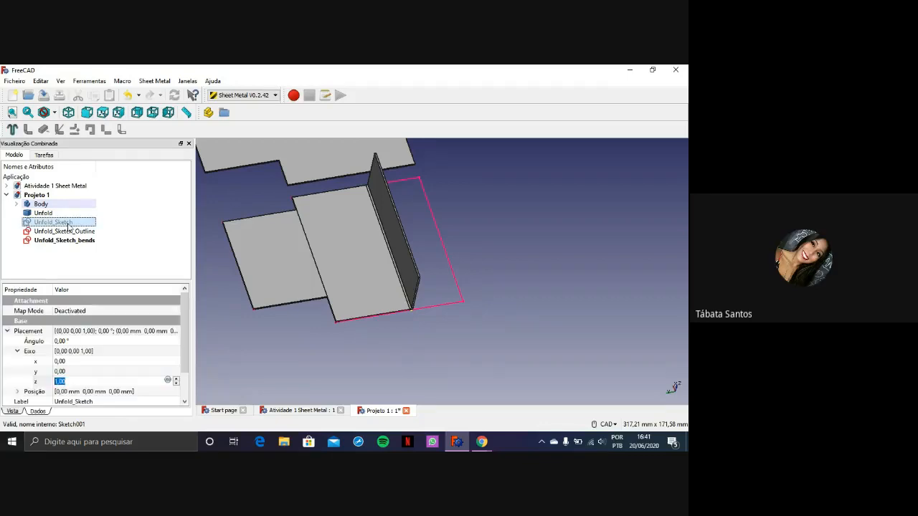
pyautogui.click(69, 232)
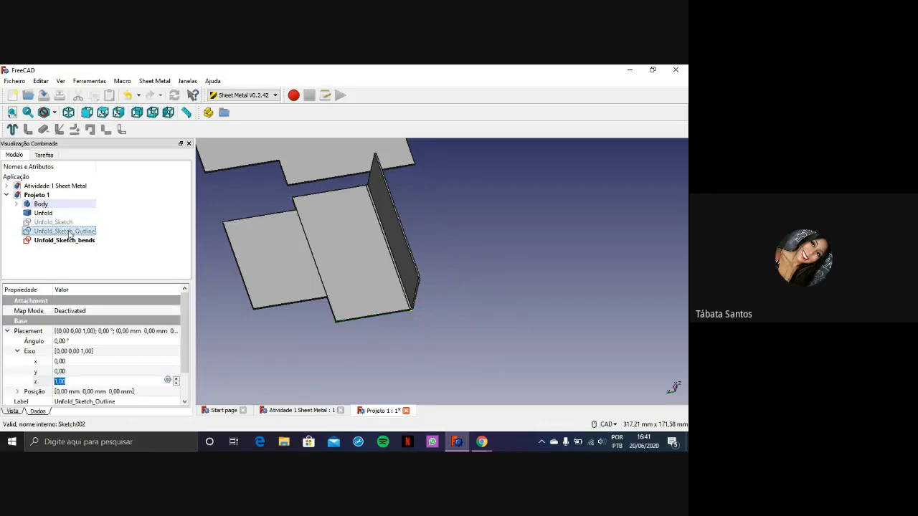
pyautogui.click(64, 241)
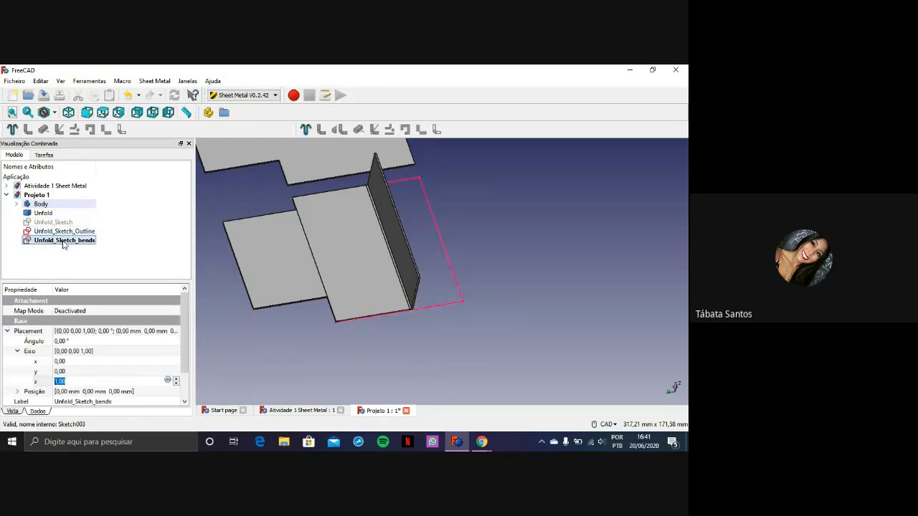
pyautogui.doubleClick(63, 240)
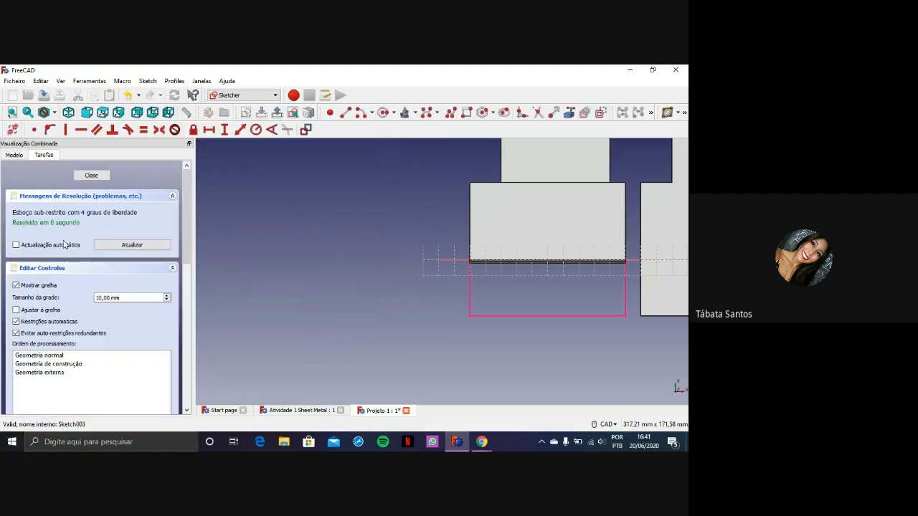
pyautogui.click(92, 176)
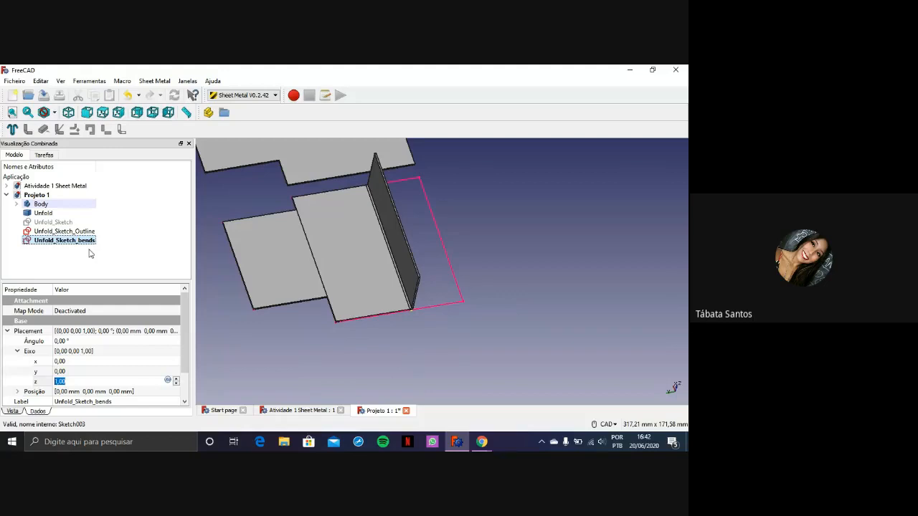
# Hide the folded Extend shape to expose the flat outline and bend line sketches
pyautogui.click(58, 215)
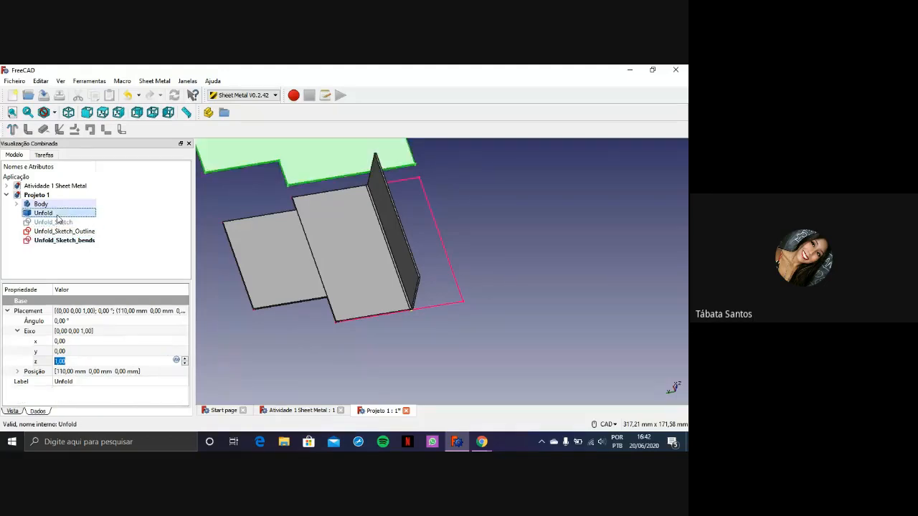
pyautogui.click(352, 240)
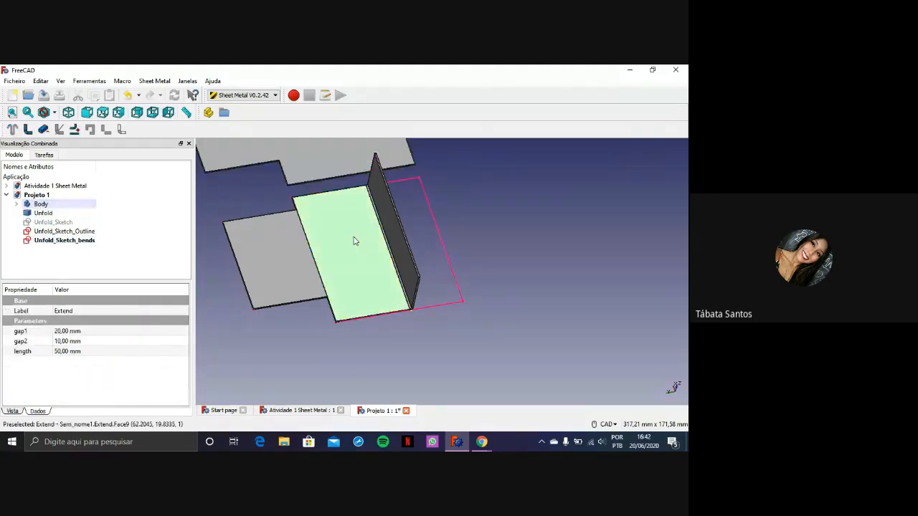
pyautogui.press('space')
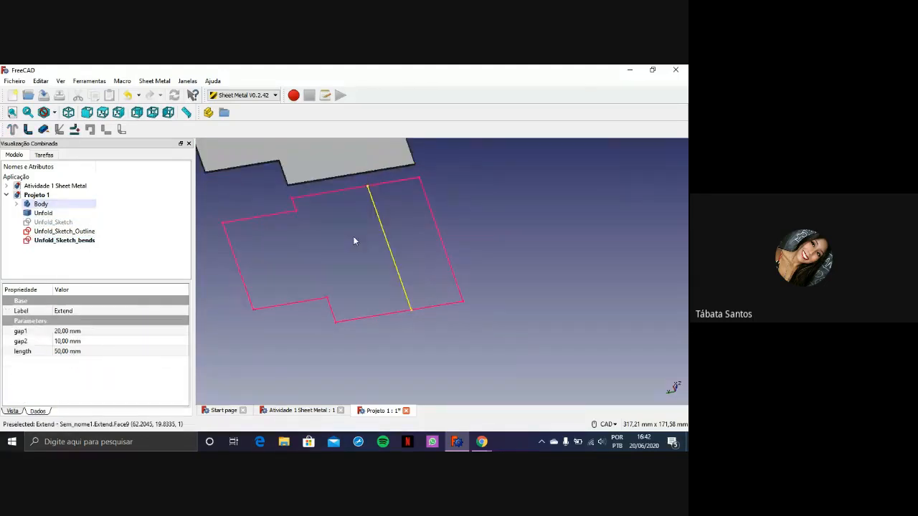
# Show Unfold_Sketch to see what it contains and hide it again
pyautogui.click(68, 226)
pyautogui.press('space')
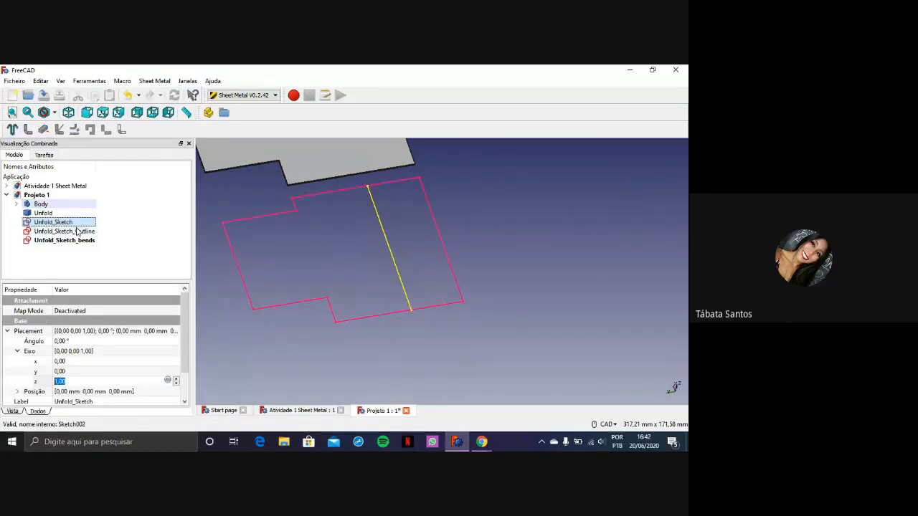
pyautogui.press('space')
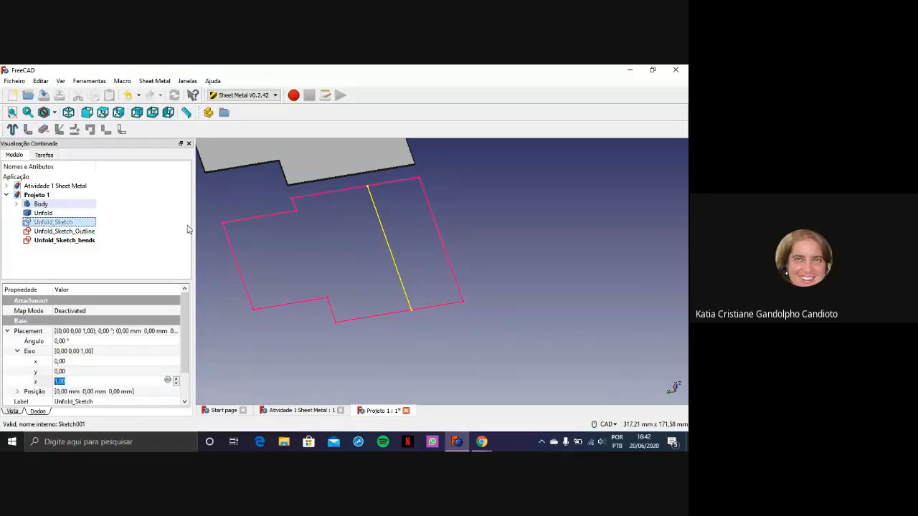
# Examine the flat outline sketch and its bend line beside the Unfold shape
pyautogui.scroll(4, 434, 236)
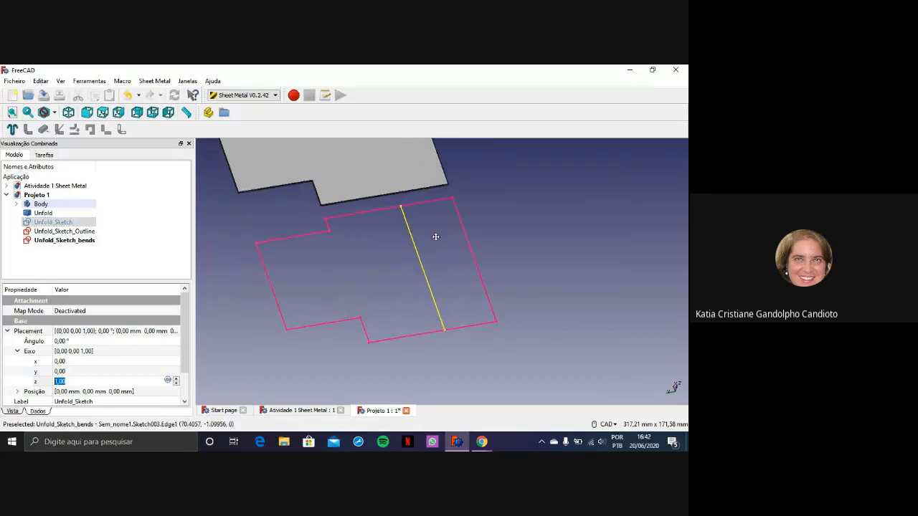
pyautogui.scroll(-4, 436, 237)
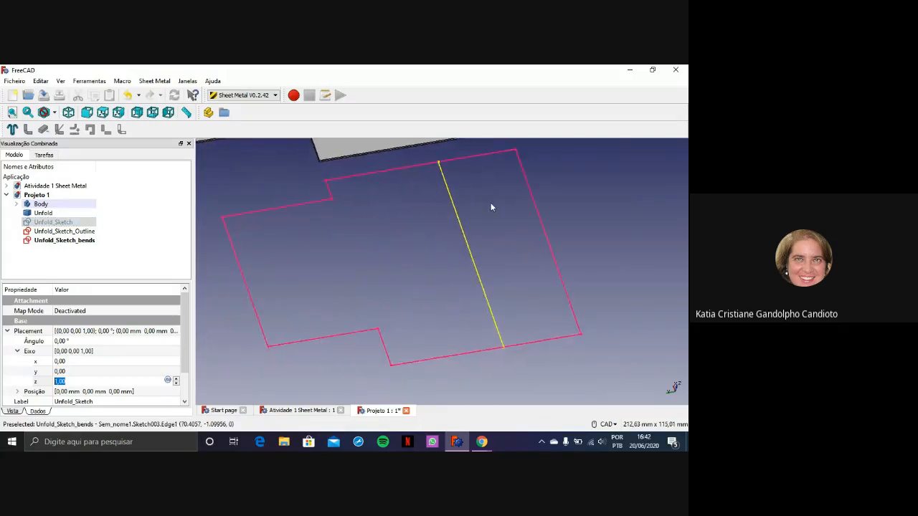
pyautogui.scroll(2, 489, 209)
pyautogui.moveTo(488, 209); pyautogui.dragTo(476, 227, button='middle')
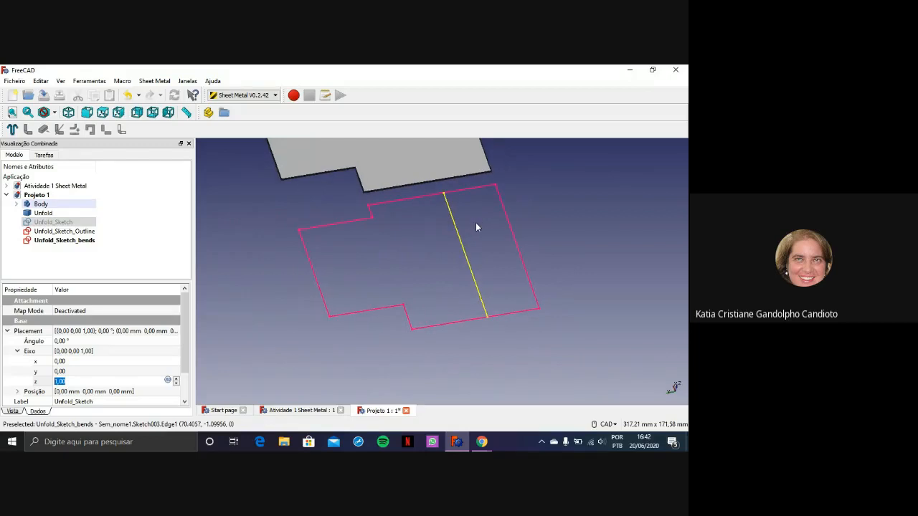
pyautogui.moveTo(475, 228); pyautogui.dragTo(466, 241, button='middle')
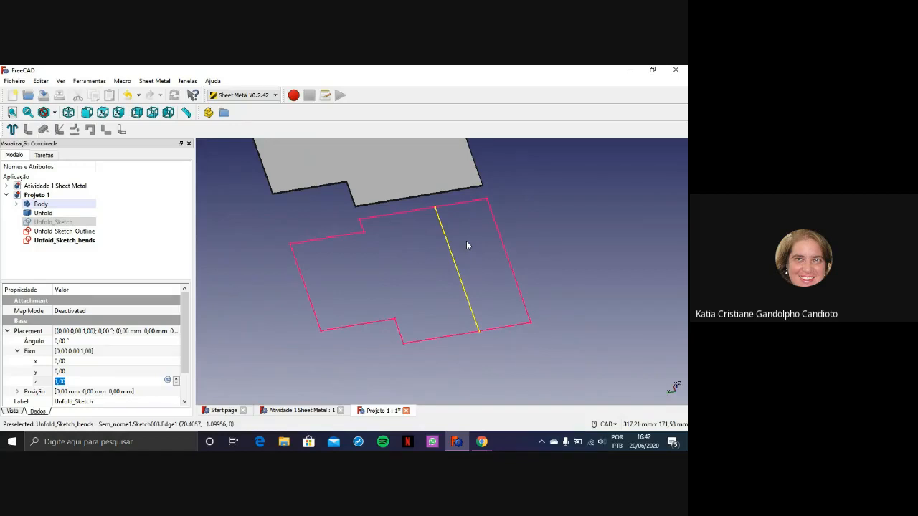
pyautogui.moveTo(463, 242); pyautogui.dragTo(444, 236, button='middle')
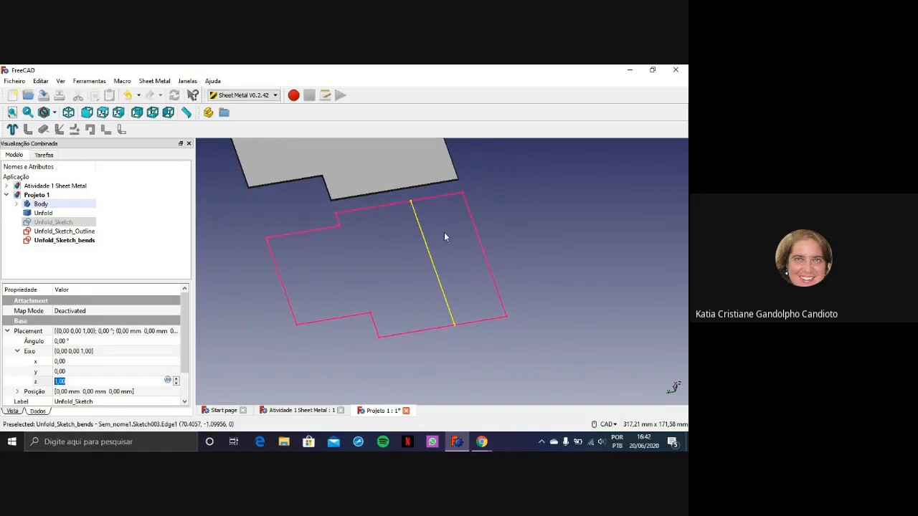
pyautogui.scroll(3, 444, 237)
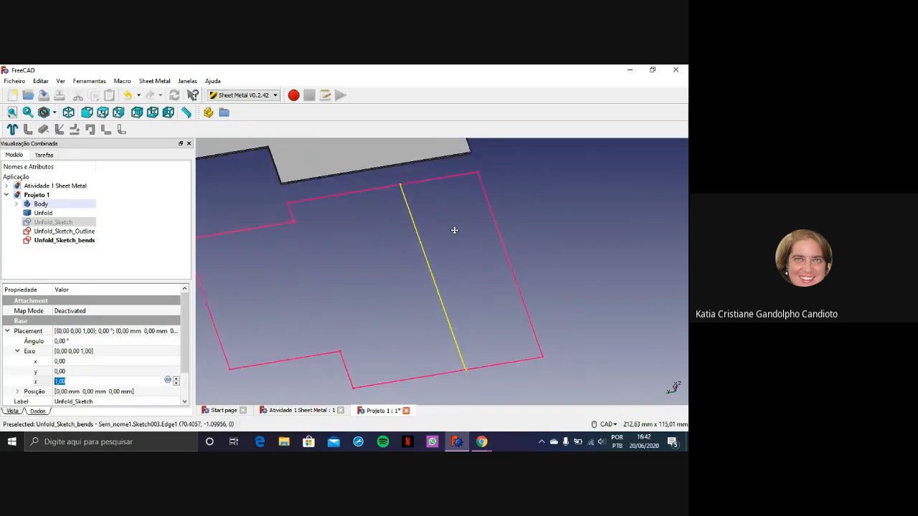
pyautogui.scroll(-2, 466, 231)
pyautogui.moveTo(466, 231); pyautogui.dragTo(454, 241, button='middle')
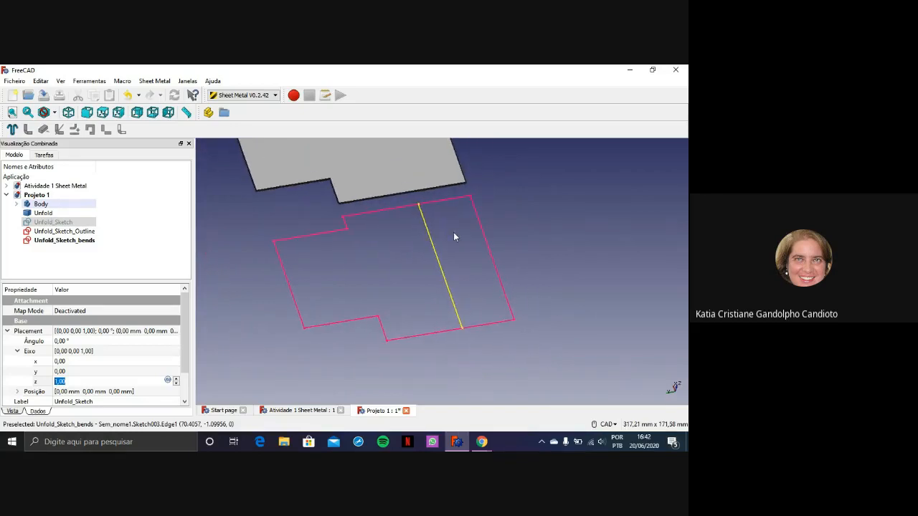
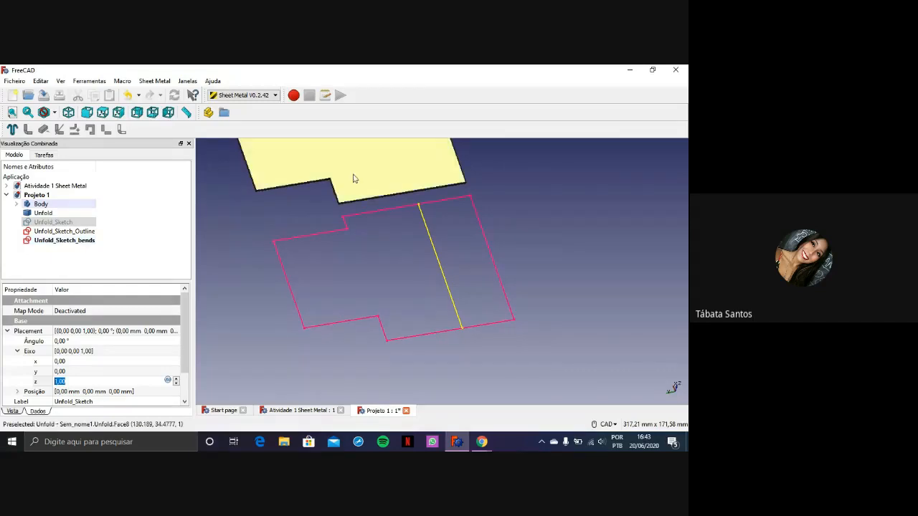
# Highlight the Unfold shape and check Unfold_Sketch_Outline to compare the flat solid with its sketches
pyautogui.scroll(-5, 435, 215)
pyautogui.scroll(4, 450, 271)
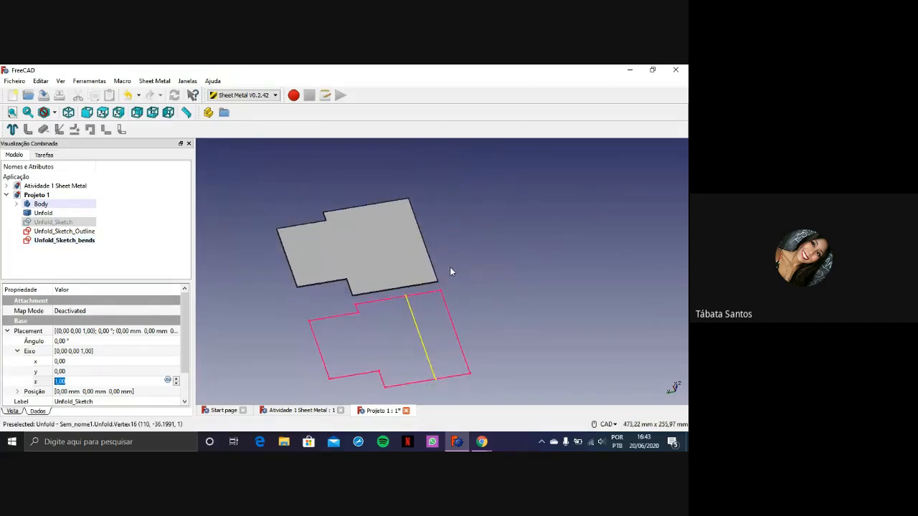
pyautogui.click(45, 215)
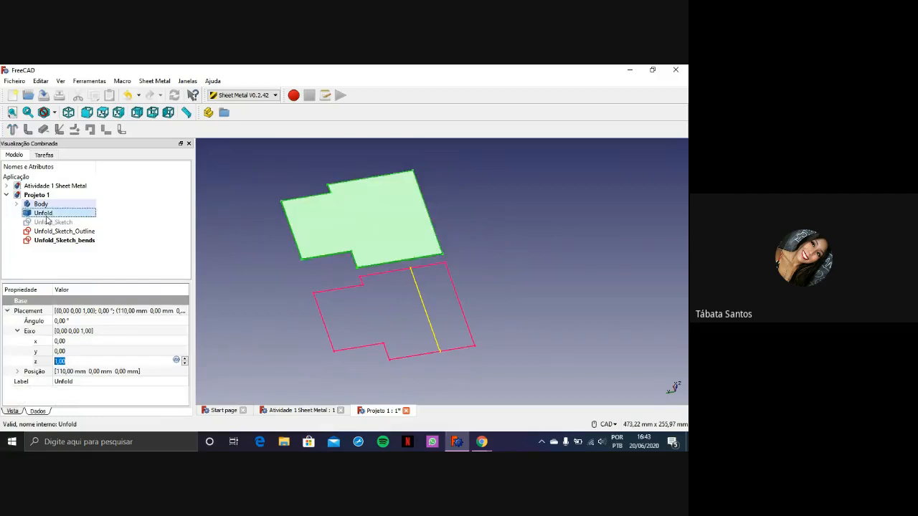
pyautogui.click(54, 258)
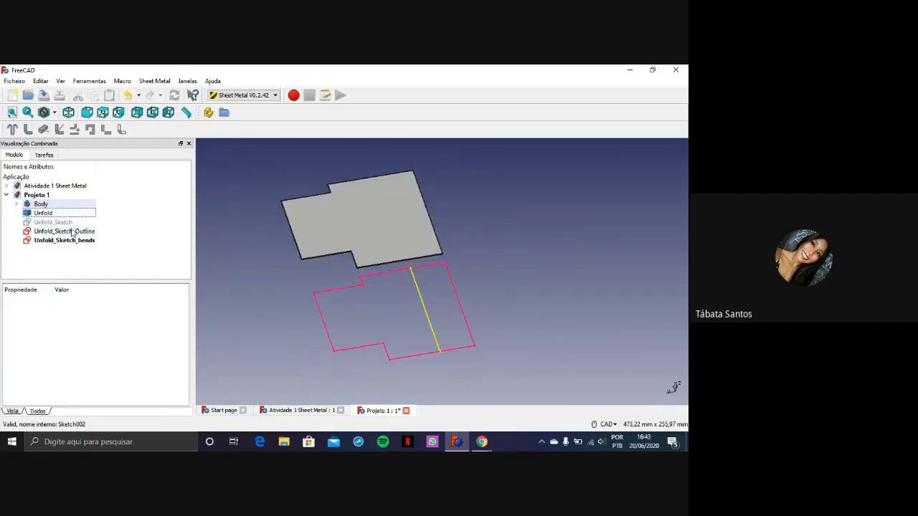
pyautogui.press('space')
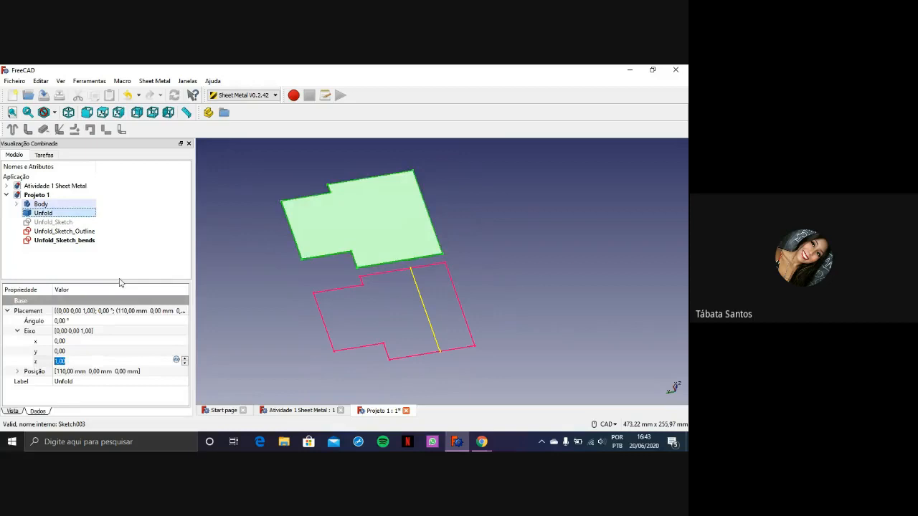
pyautogui.click(68, 230)
pyautogui.click(78, 259)
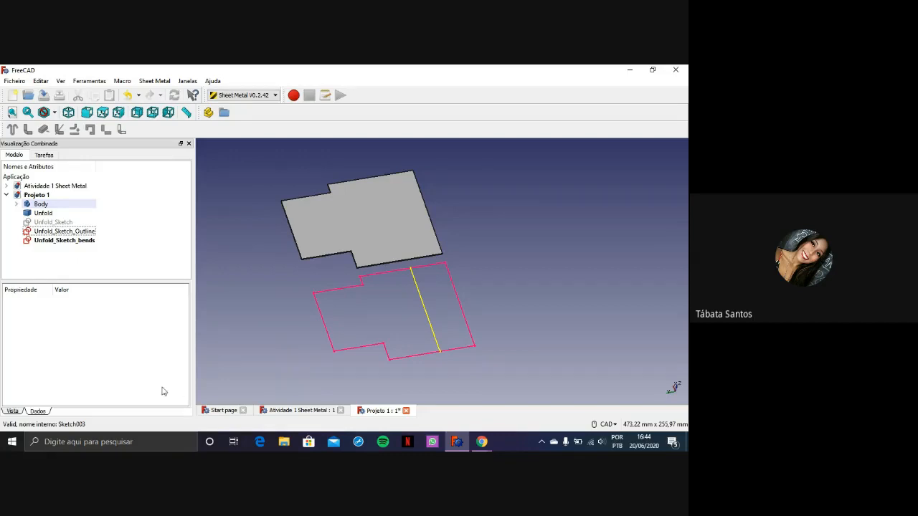
# Bring up the Atividade 1 Sheet Metal document and examine the outline, holes and bend lines of its unfold sketches
pyautogui.click(322, 411)
pyautogui.scroll(-2, 475, 313)
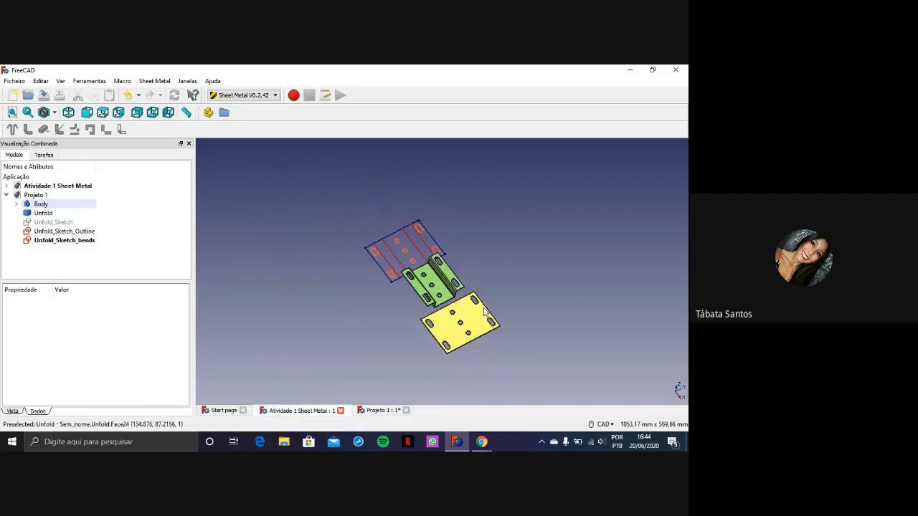
pyautogui.scroll(4, 490, 299)
pyautogui.scroll(-2, 502, 288)
pyautogui.scroll(3, 502, 291)
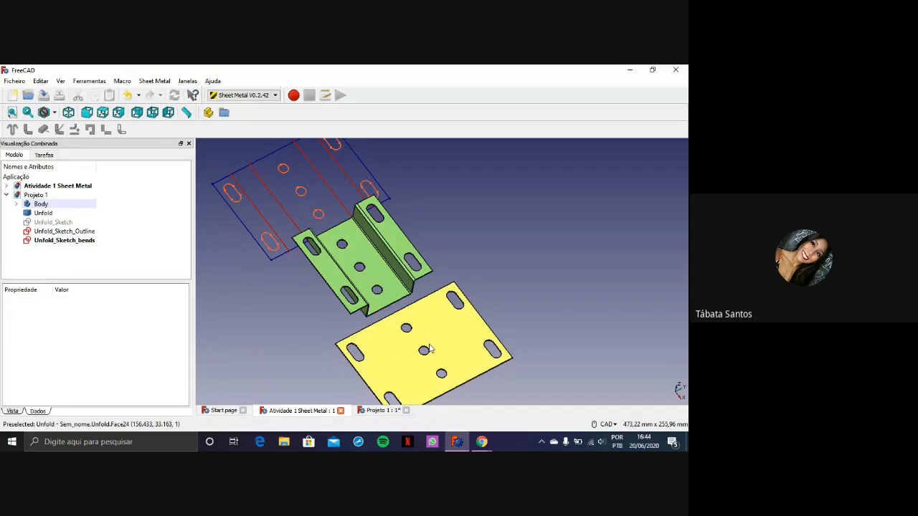
pyautogui.scroll(4, 401, 341)
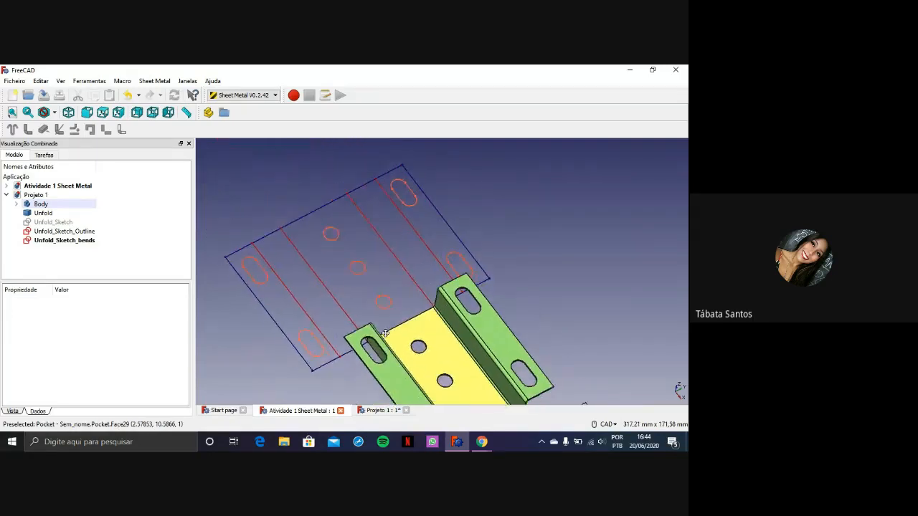
pyautogui.moveTo(385, 333); pyautogui.dragTo(390, 314, button='middle')
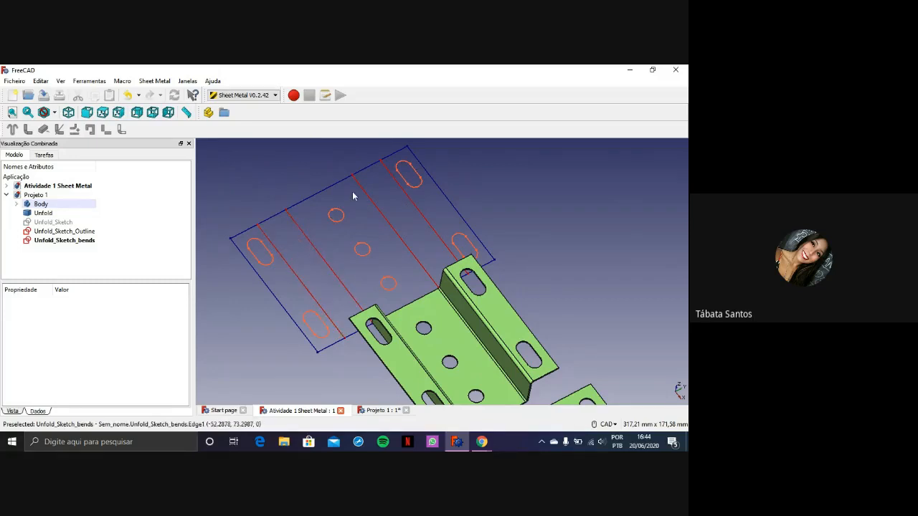
# Compare the folded bracket with its flat pattern and unfold sketches in Atividade 1 Sheet Metal
pyautogui.scroll(-3, 344, 262)
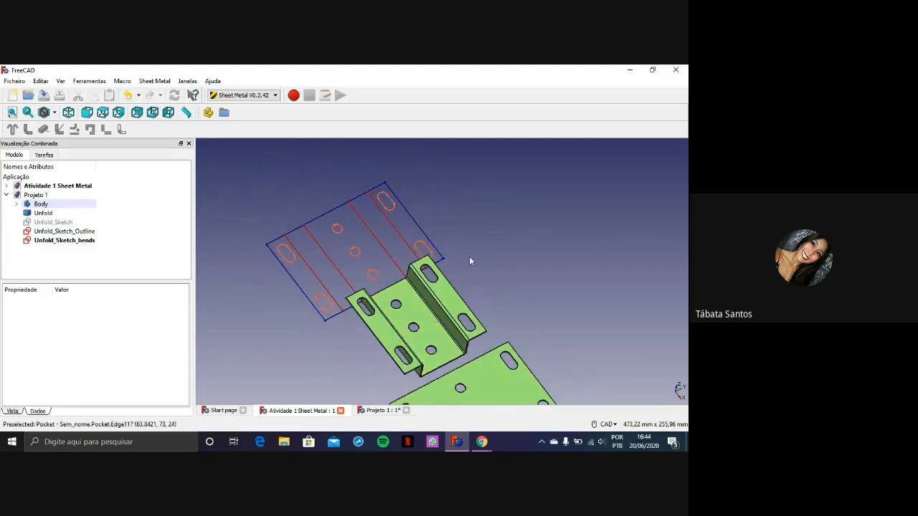
pyautogui.scroll(-2, 498, 276)
pyautogui.moveTo(571, 369); pyautogui.dragTo(592, 342, button='middle')
pyautogui.scroll(2, 589, 341)
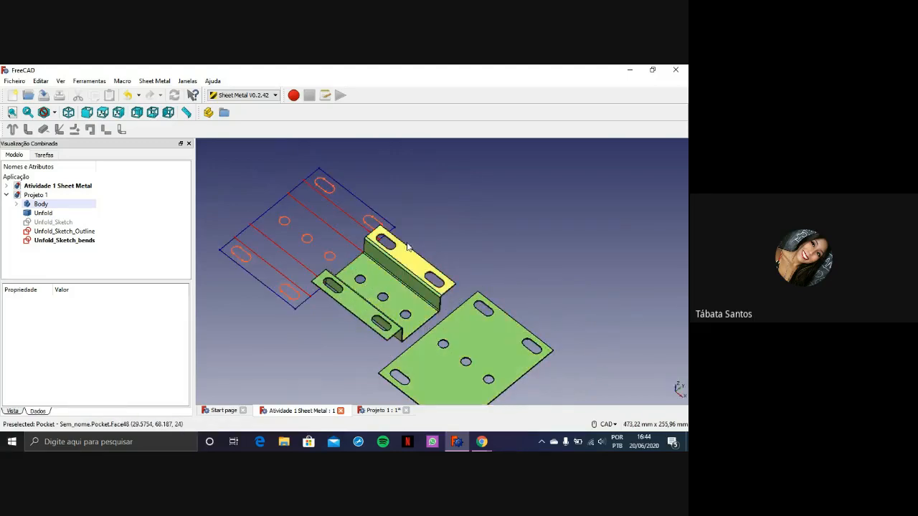
pyautogui.moveTo(435, 249); pyautogui.dragTo(446, 234, button='middle')
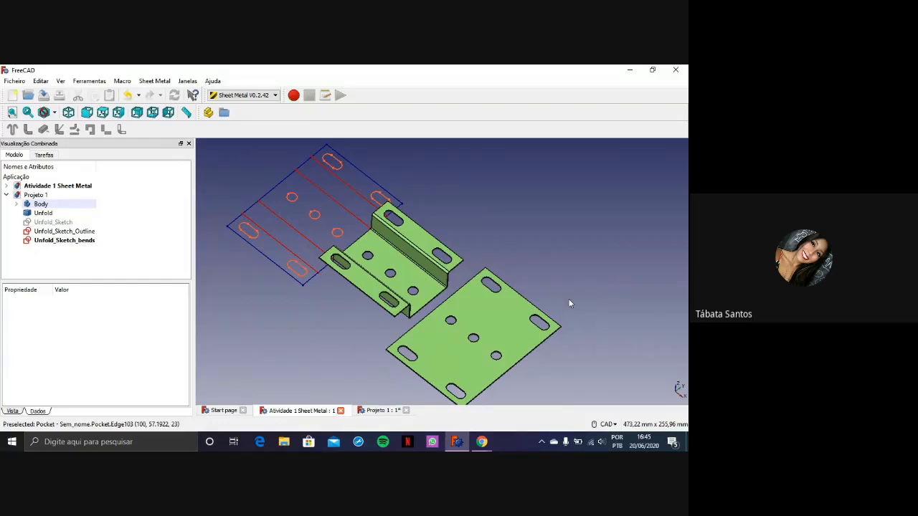
pyautogui.moveTo(560, 303); pyautogui.dragTo(522, 316, button='middle')
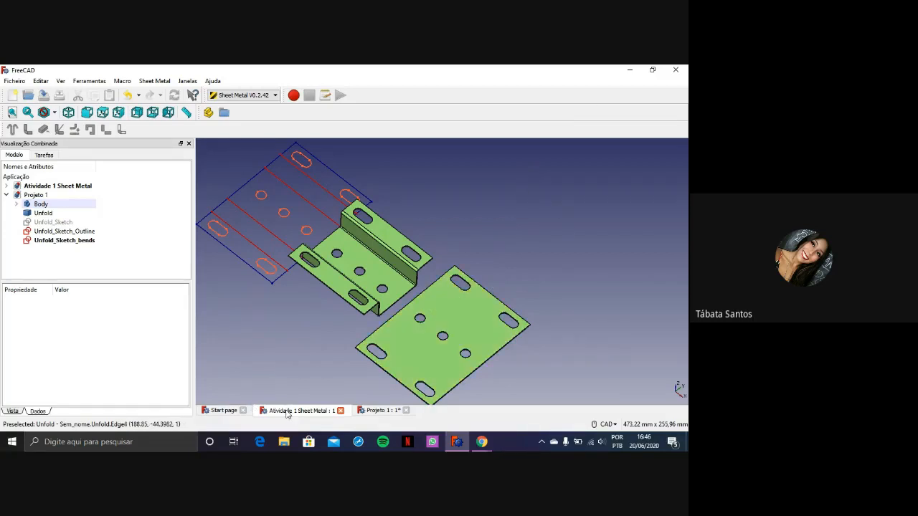
# Save the Projeto 1 document and close it
pyautogui.click(378, 411)
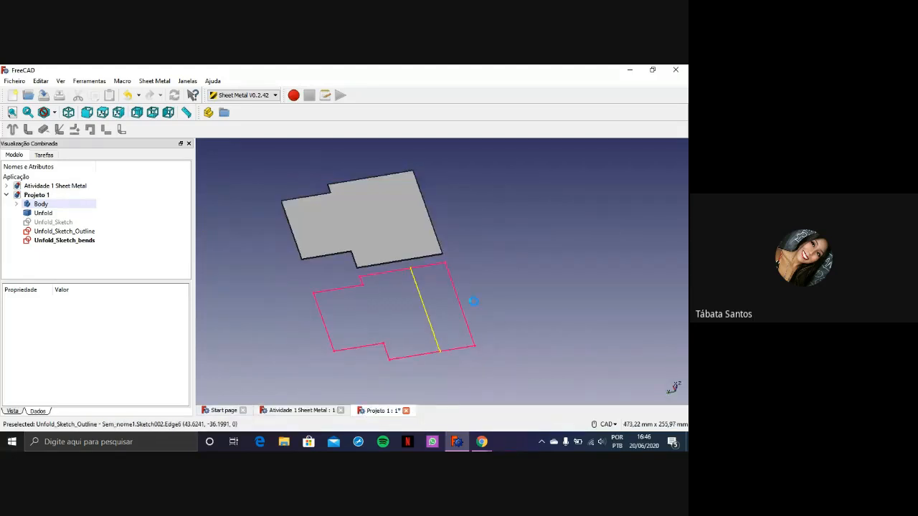
pyautogui.hotkey('ctrl', 's')
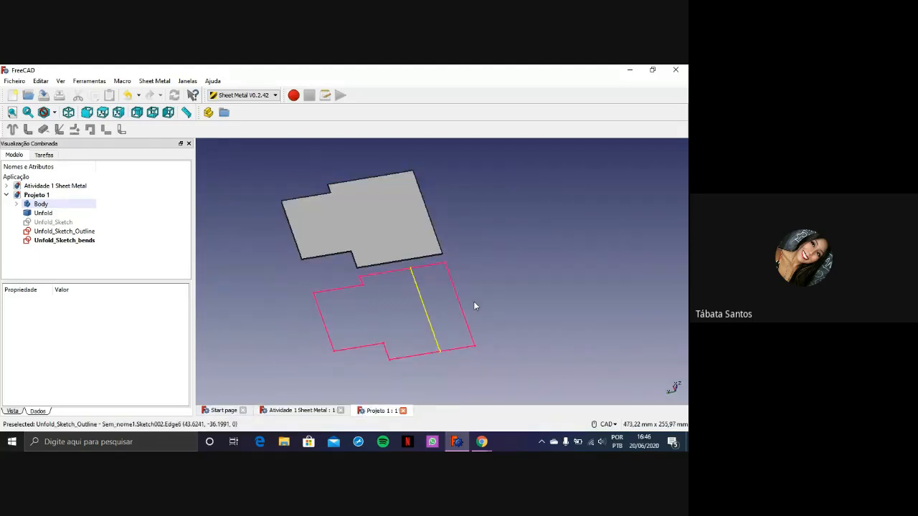
pyautogui.click(403, 412)
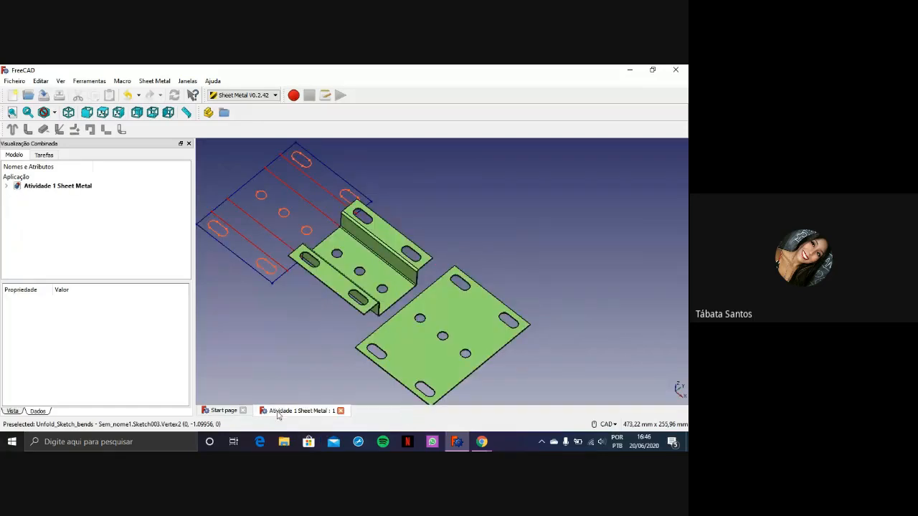
# Inspect the outline, bend lines and internal cutouts of the unfold sketches in Atividade 1 Sheet Metal again
pyautogui.click(229, 413)
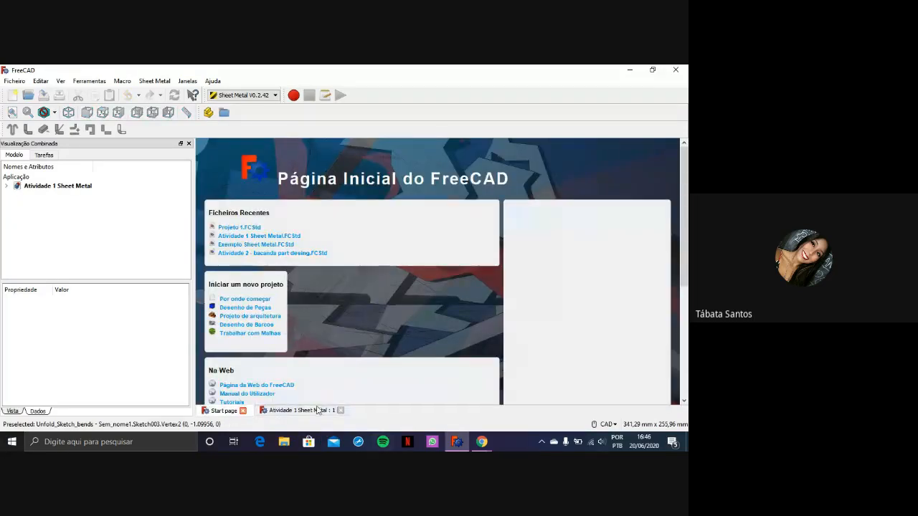
pyautogui.click(319, 410)
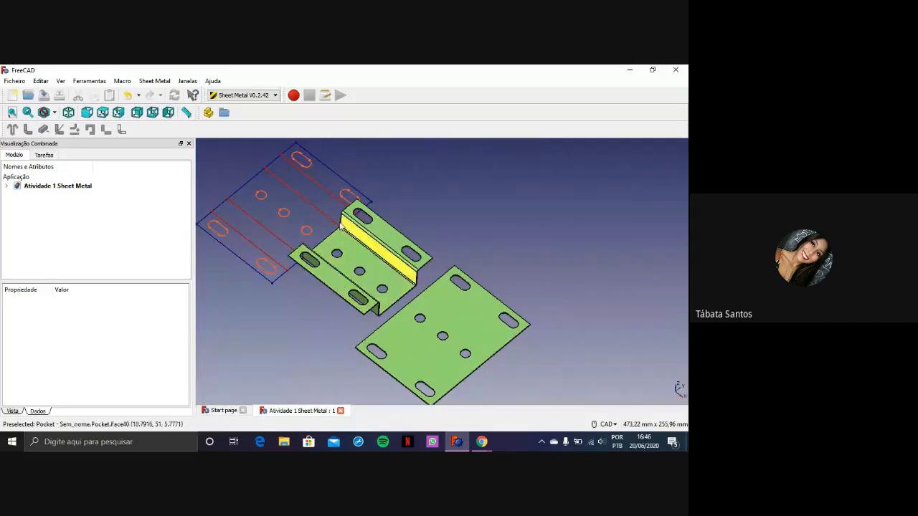
pyautogui.scroll(2, 317, 200)
pyautogui.scroll(3, 475, 256)
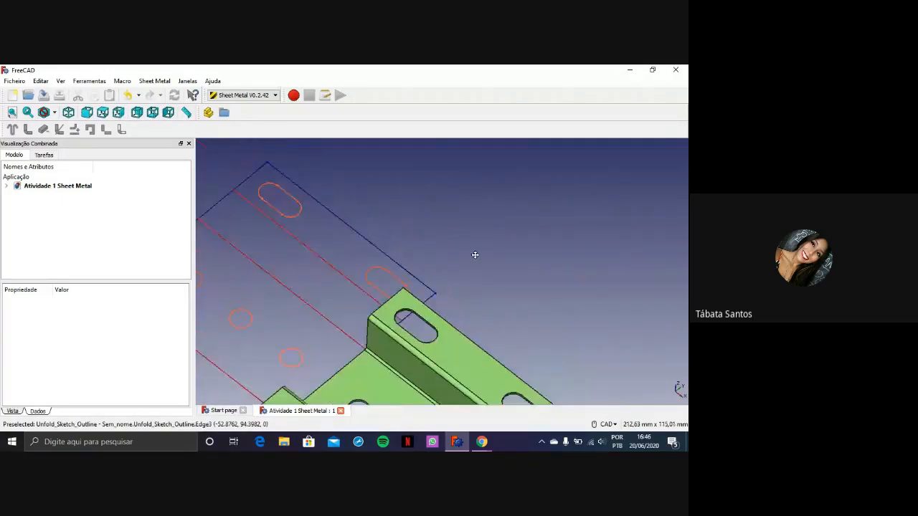
pyautogui.scroll(-3, 379, 259)
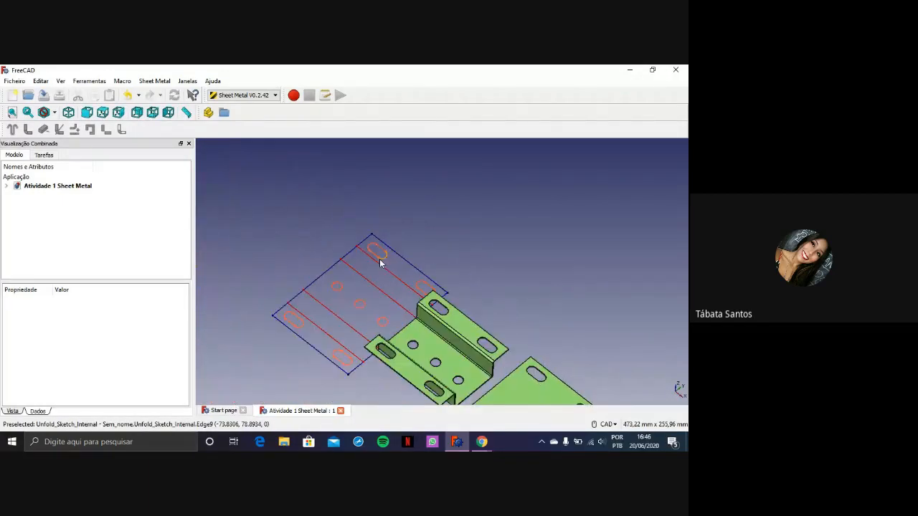
pyautogui.scroll(2, 462, 228)
pyautogui.scroll(4, 454, 229)
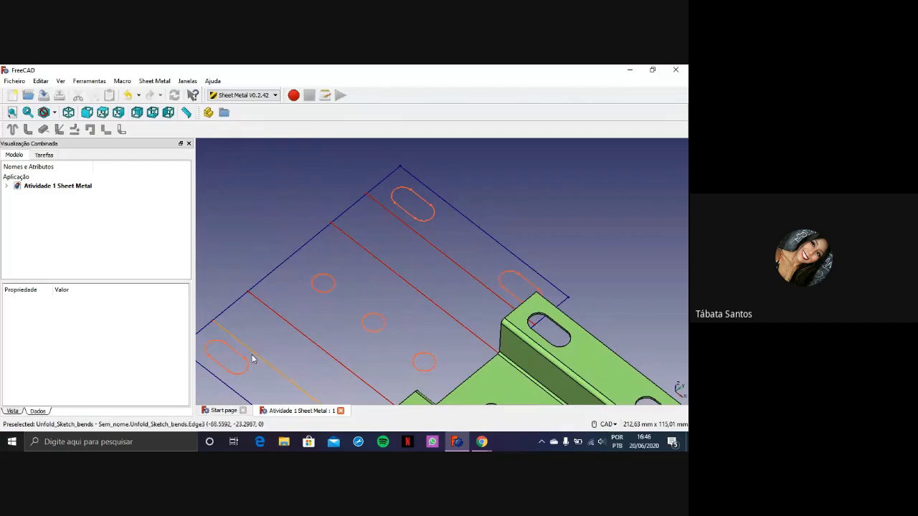
pyautogui.scroll(-3, 573, 253)
pyautogui.scroll(1, 523, 240)
pyautogui.scroll(-2, 573, 254)
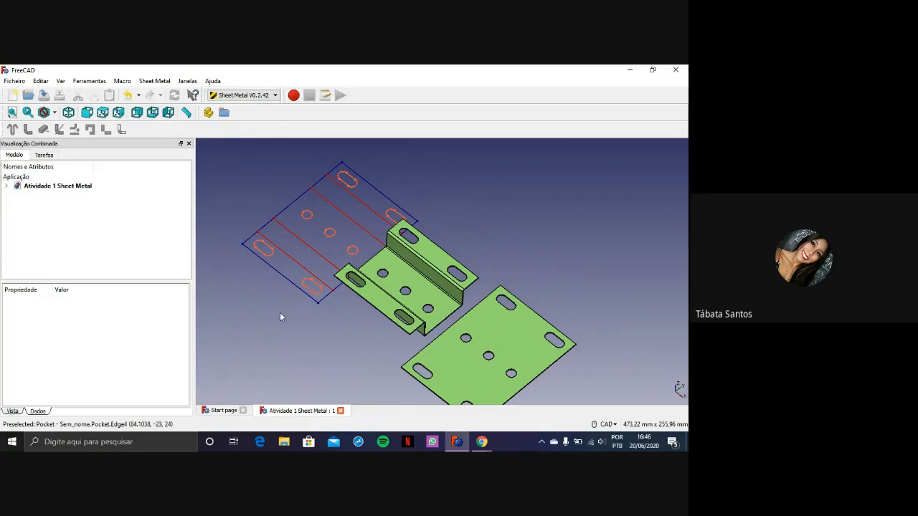
pyautogui.click(223, 411)
pyautogui.click(291, 411)
pyautogui.click(215, 411)
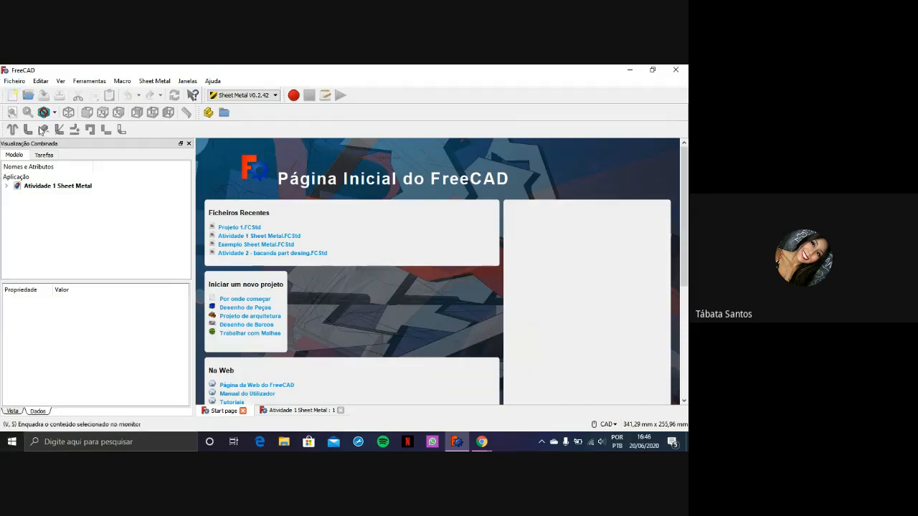
# Switch to Chrome and bring up the Classroom activity document Atividade 1 - Sheet Metal.pdf
pyautogui.moveTo(484, 442)
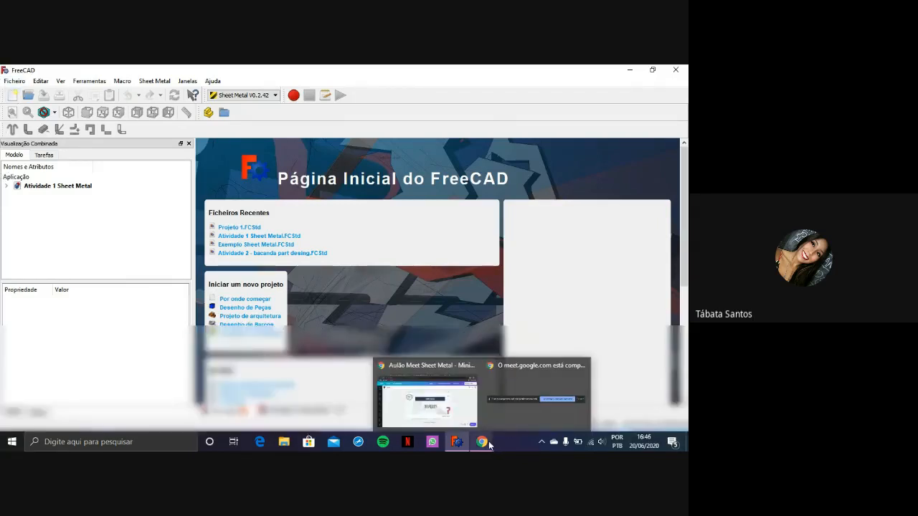
pyautogui.click(472, 426)
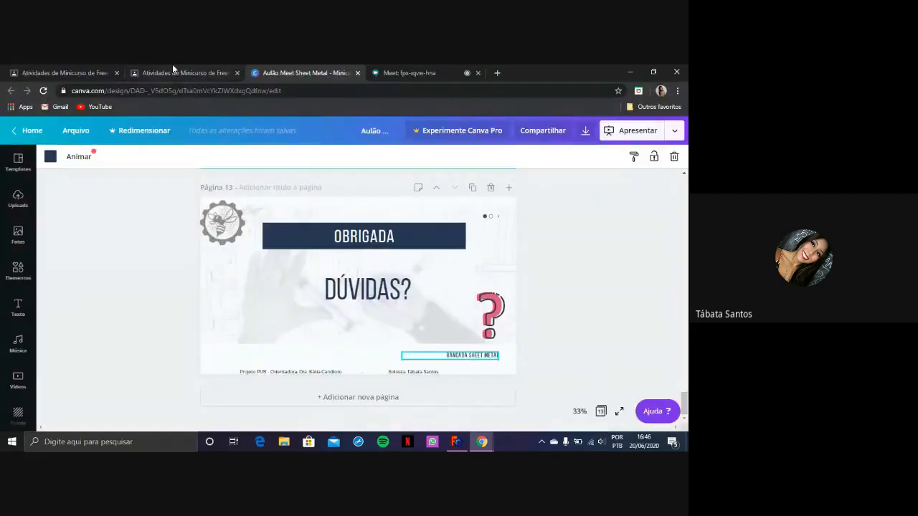
pyautogui.click(140, 75)
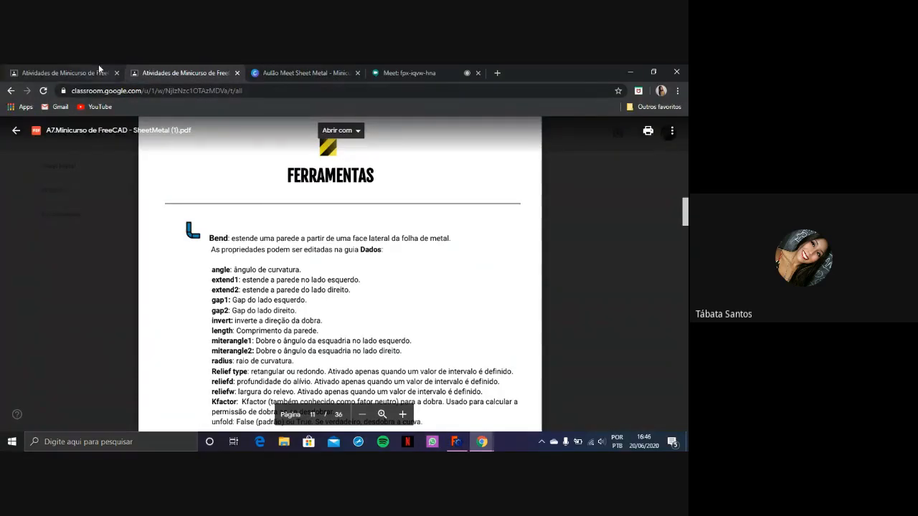
pyautogui.click(98, 71)
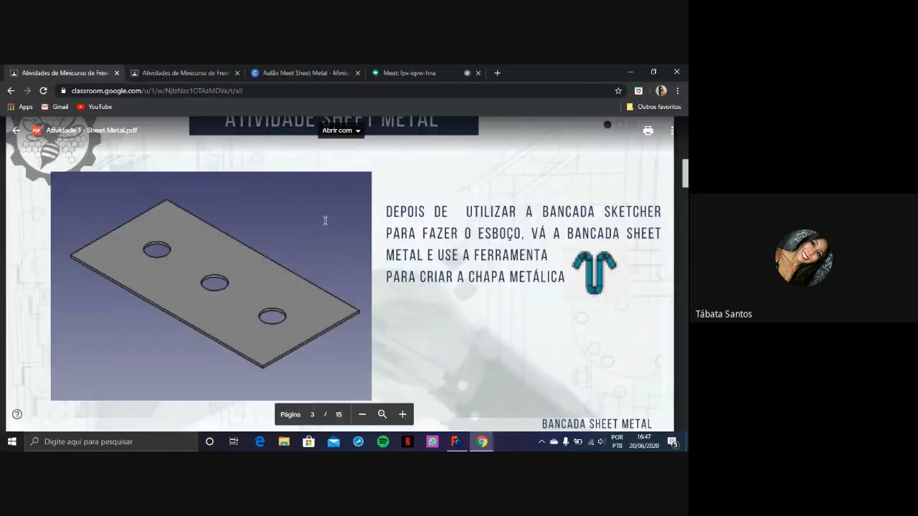
# Read through the Sheet Metal activity slides from the cover page to the final flat plate on page 15
pyautogui.scroll(10, 577, 226)
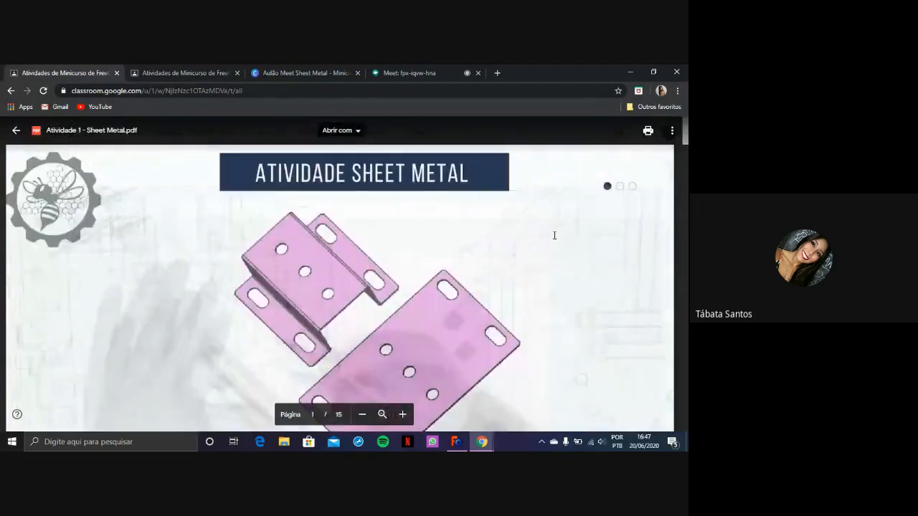
pyautogui.scroll(-1, 461, 246)
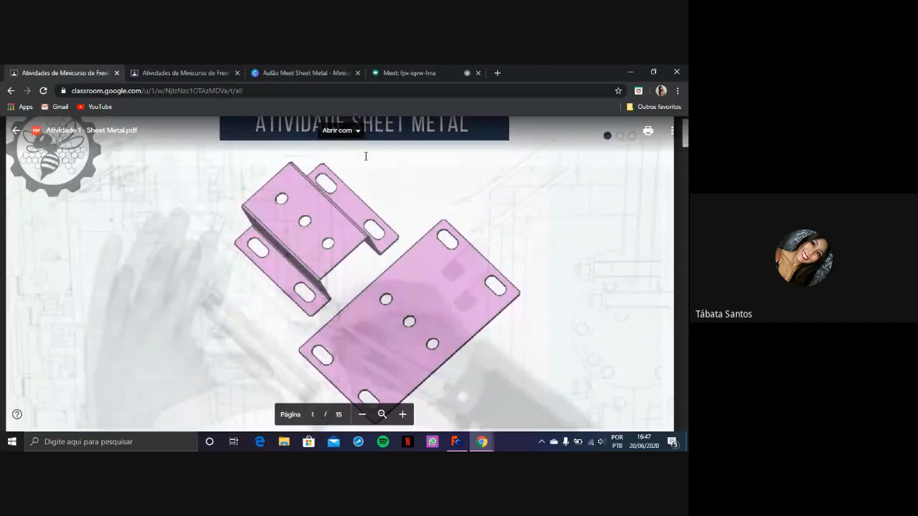
pyautogui.scroll(1, 379, 222)
pyautogui.scroll(-4, 379, 224)
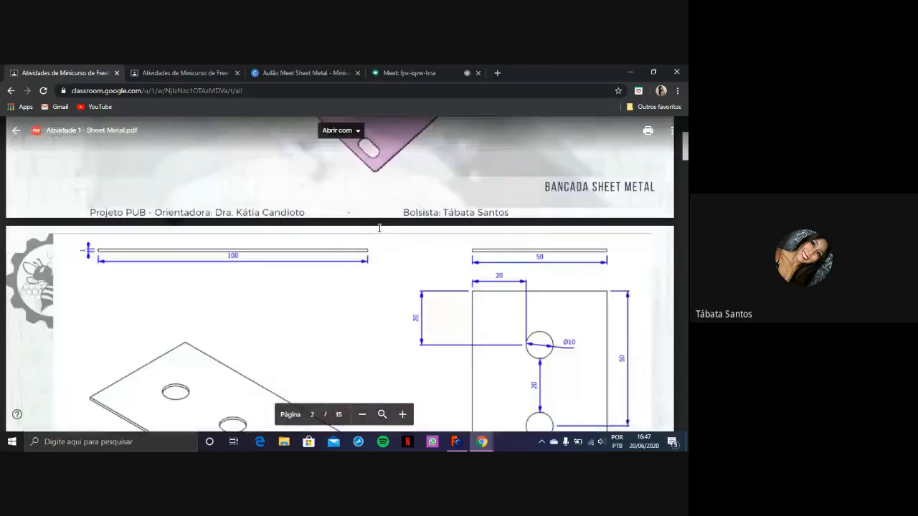
pyautogui.scroll(-3, 379, 228)
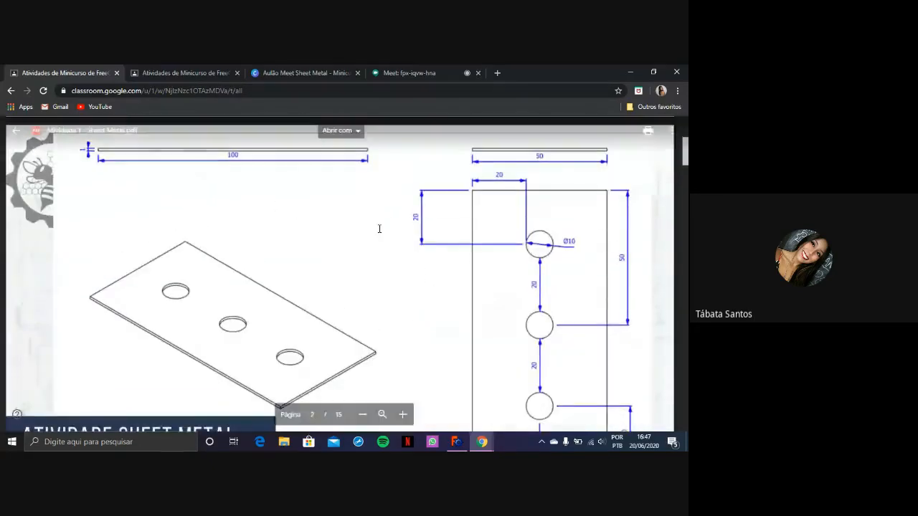
pyautogui.scroll(-10, 380, 228)
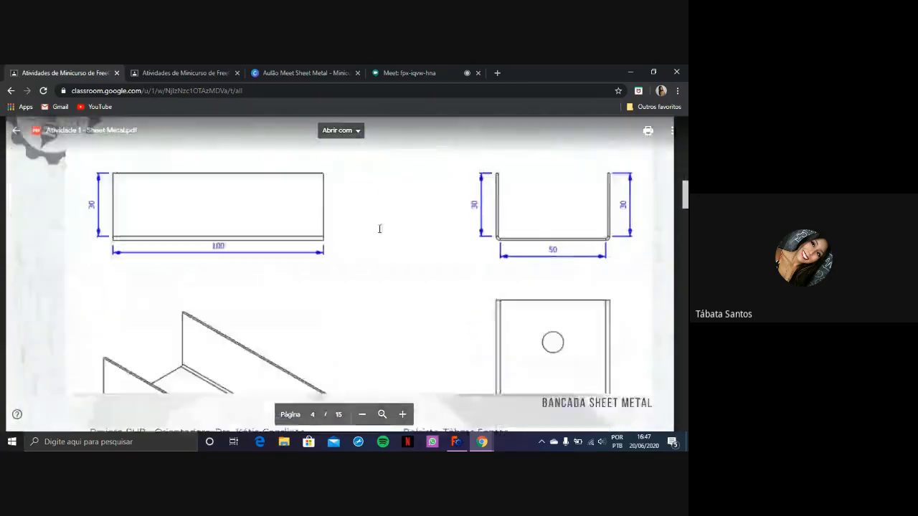
pyautogui.scroll(-10, 379, 228)
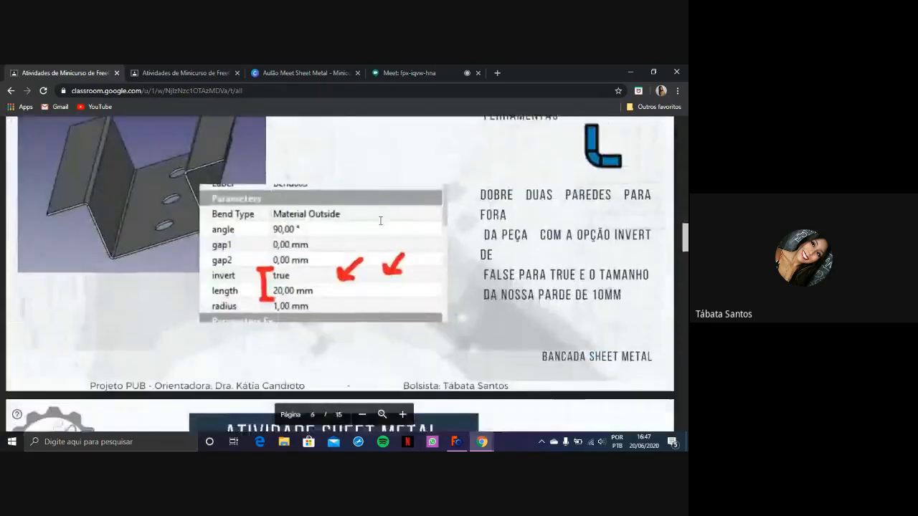
pyautogui.scroll(-3, 380, 221)
pyautogui.scroll(3, 384, 226)
pyautogui.scroll(-4, 387, 233)
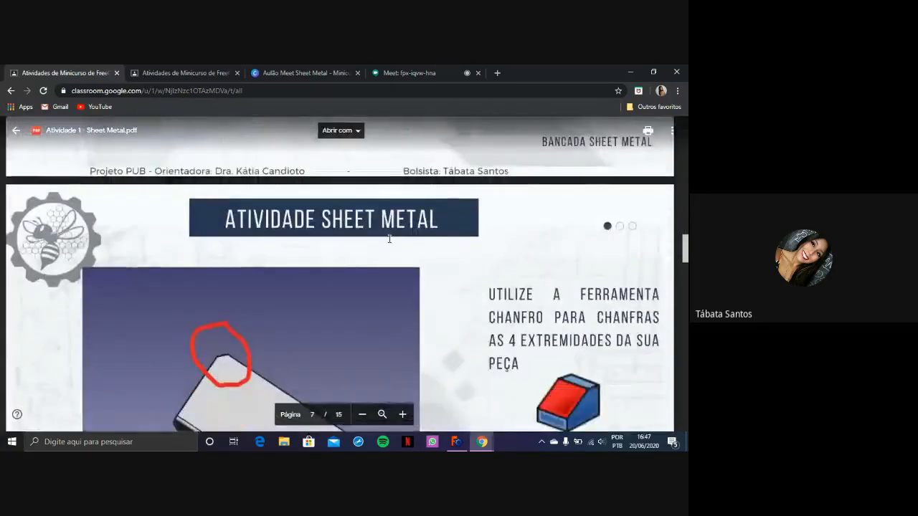
pyautogui.scroll(-5, 389, 239)
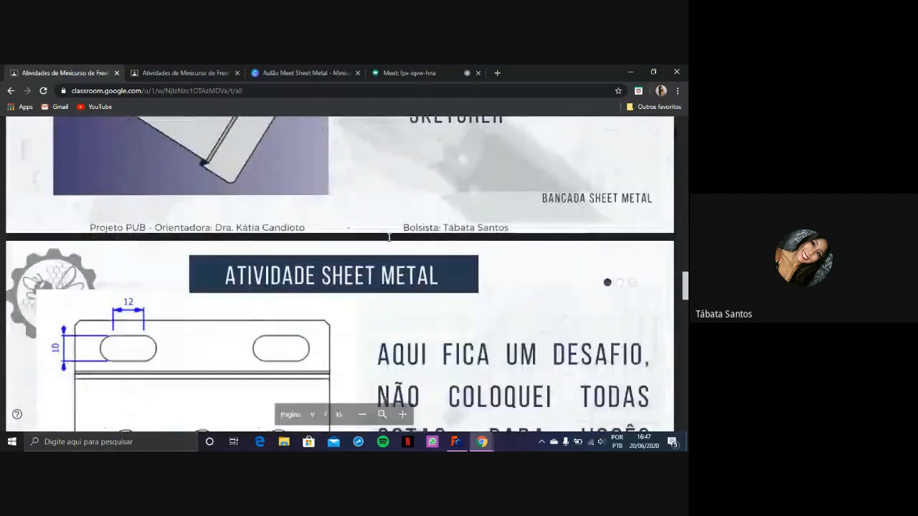
pyautogui.scroll(-5, 388, 237)
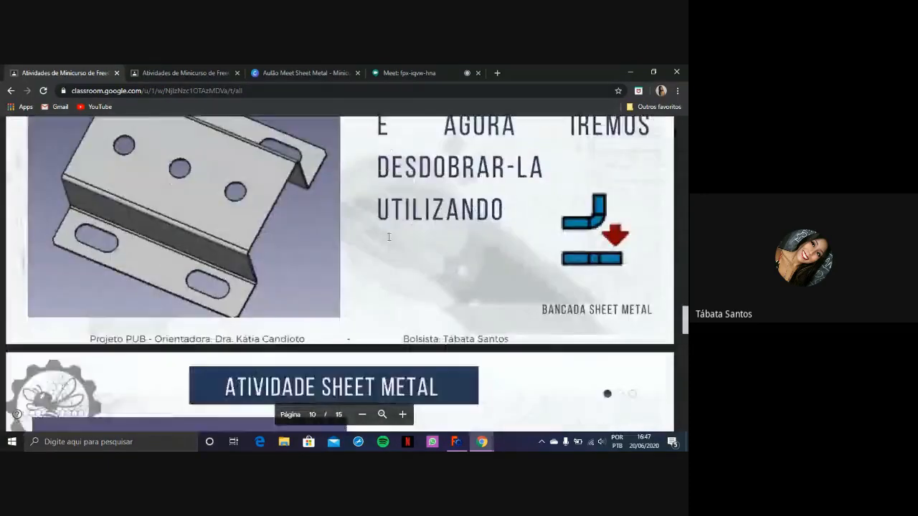
pyautogui.scroll(-10, 387, 236)
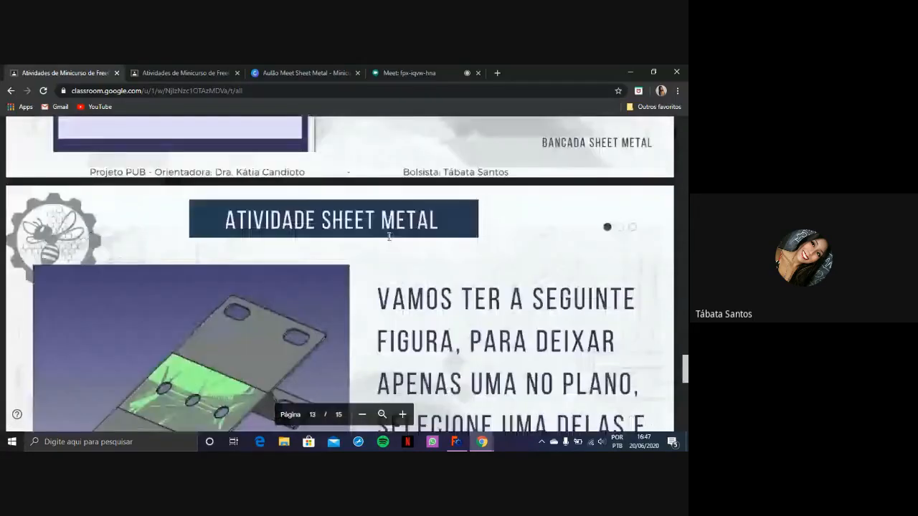
pyautogui.scroll(-5, 390, 238)
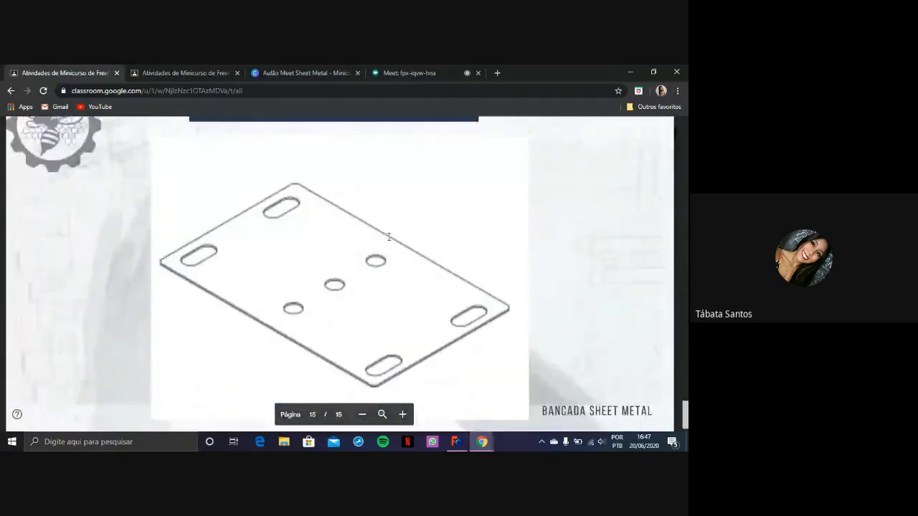
# Review the slides back to the cover's folded and flat brackets, and recheck the bend and 2 mm chamfer instructions
pyautogui.scroll(20, 389, 236)
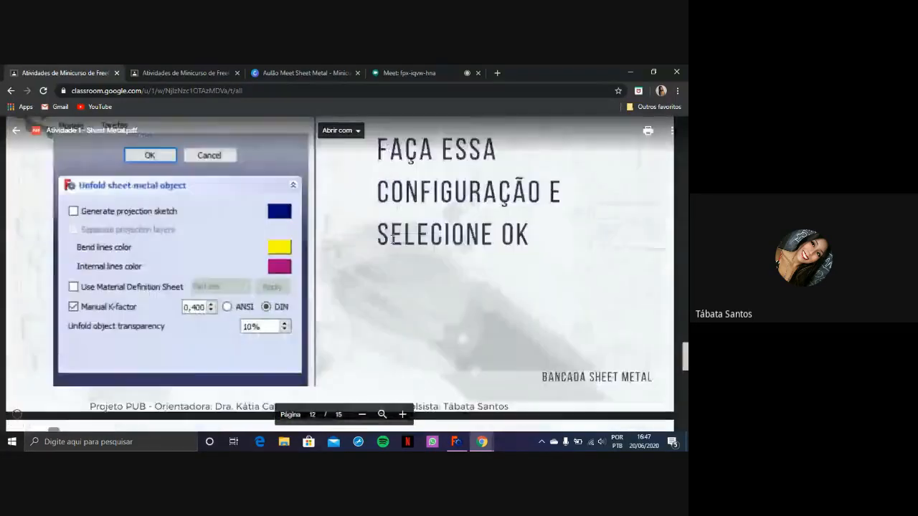
pyautogui.scroll(20, 390, 244)
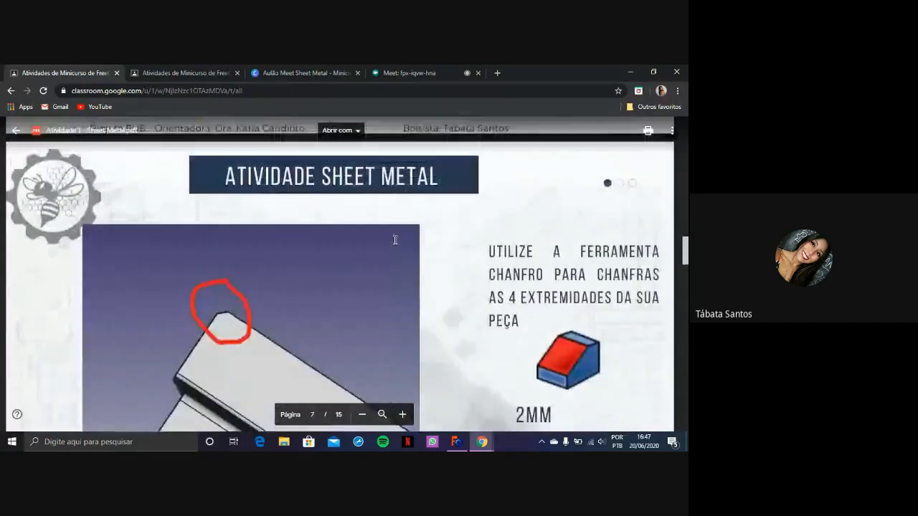
pyautogui.scroll(15, 395, 239)
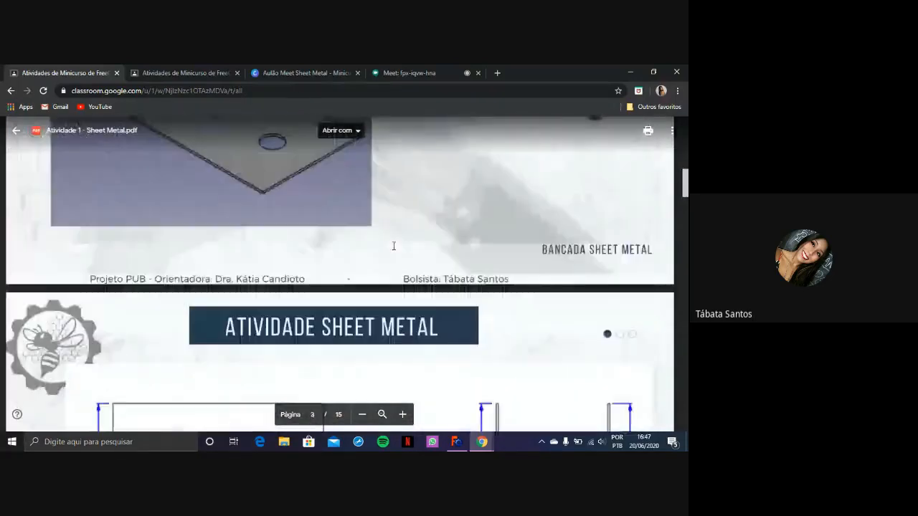
pyautogui.scroll(5, 393, 246)
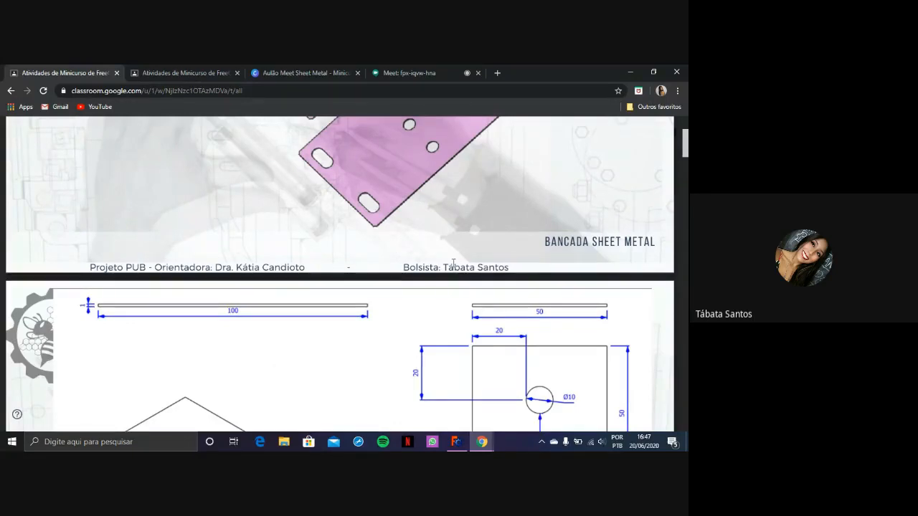
pyautogui.scroll(2, 402, 227)
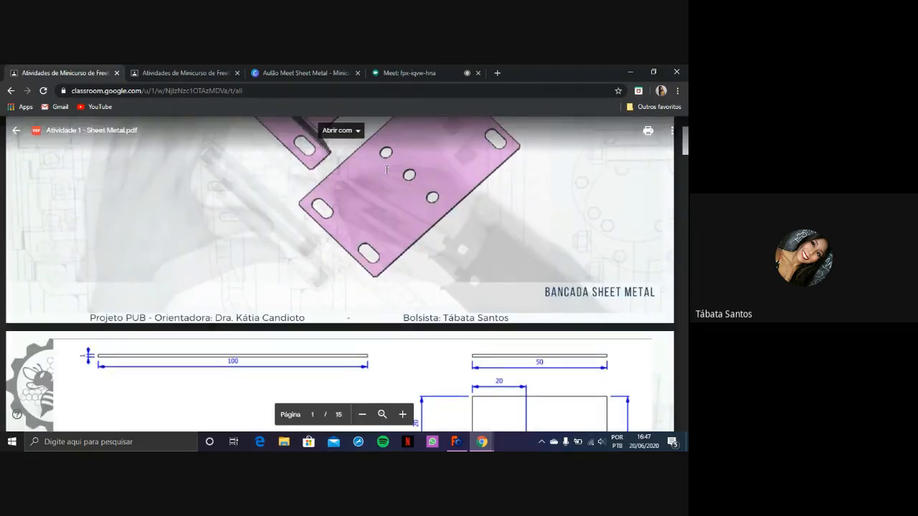
pyautogui.scroll(3, 319, 192)
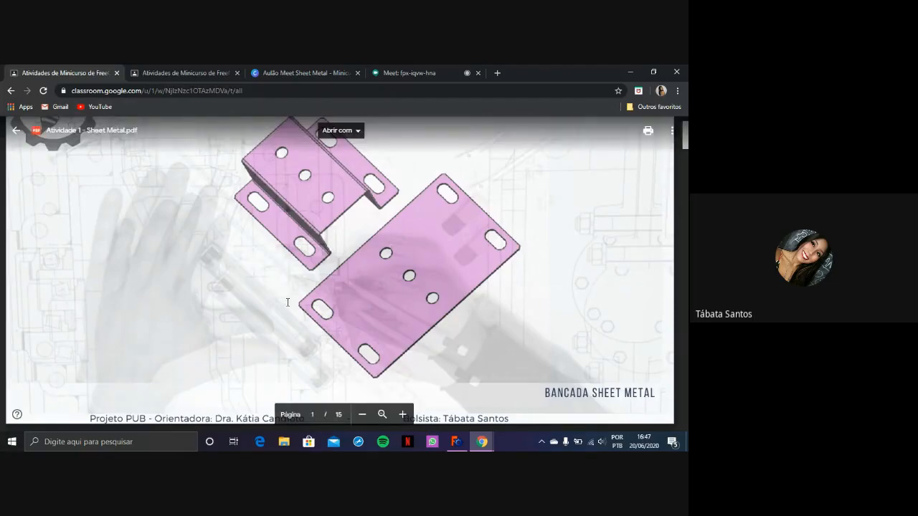
pyautogui.scroll(-8, 461, 262)
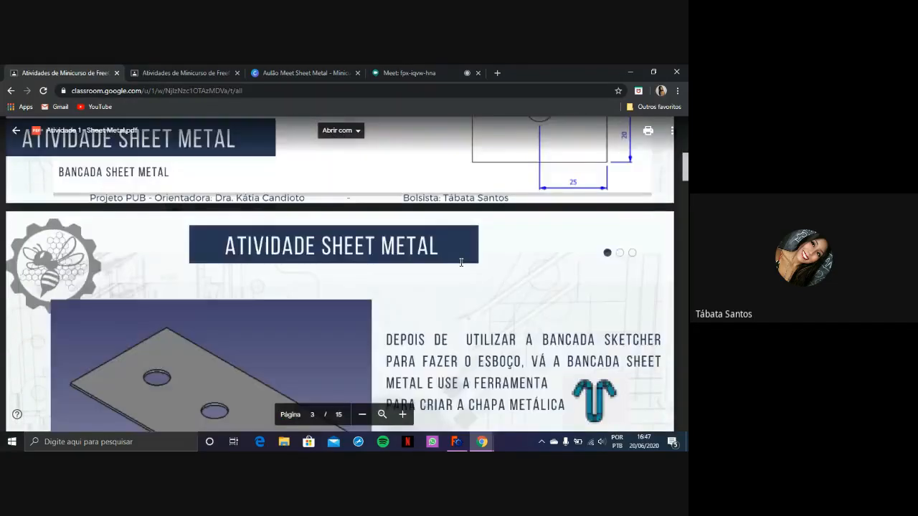
pyautogui.scroll(-12, 461, 263)
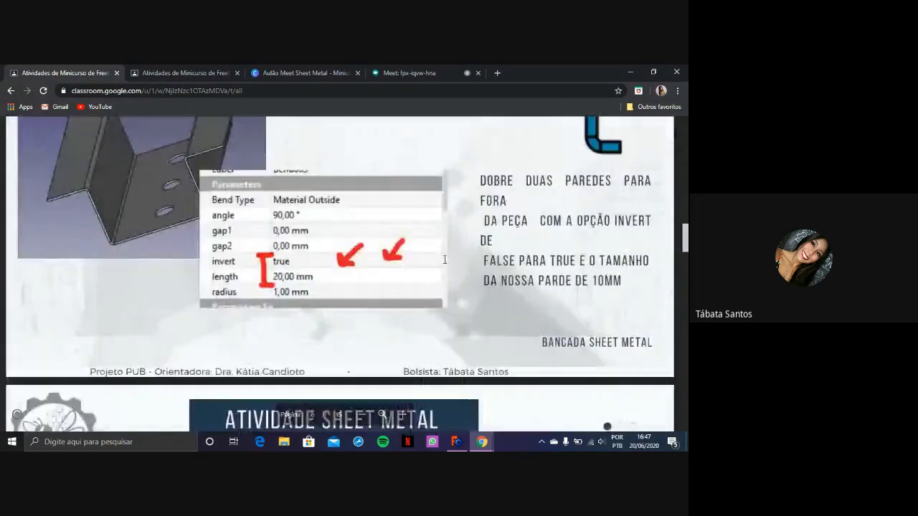
pyautogui.scroll(-6, 445, 260)
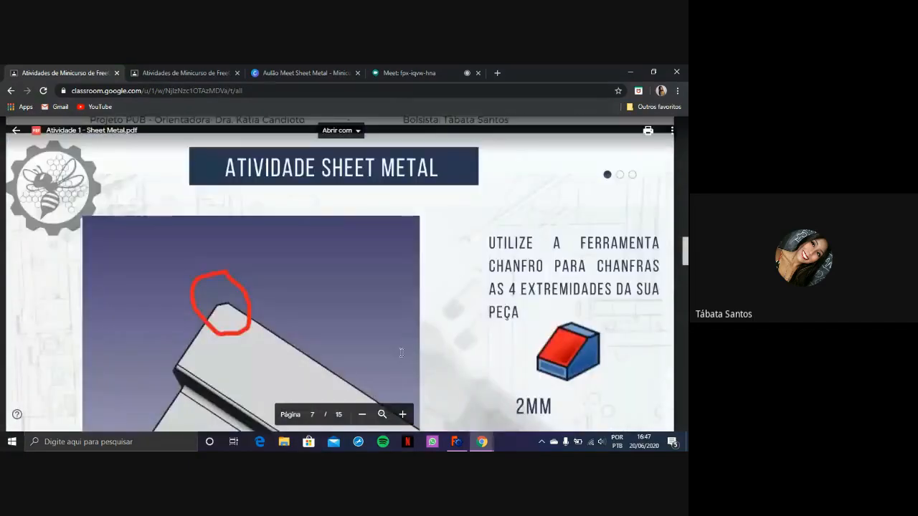
pyautogui.scroll(15, 399, 326)
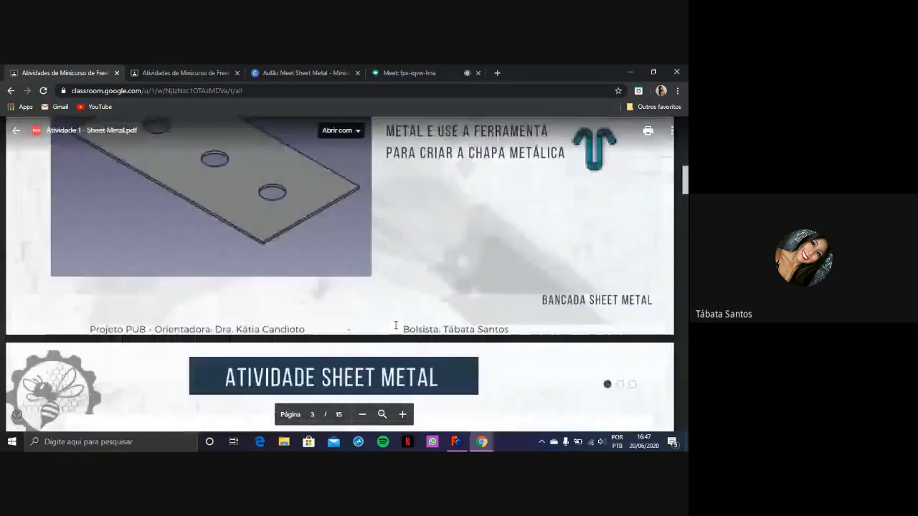
pyautogui.scroll(-3, 395, 326)
# Examine the dimensioned drawing of the base plate with three holes on page 2
pyautogui.scroll(6, 345, 294)
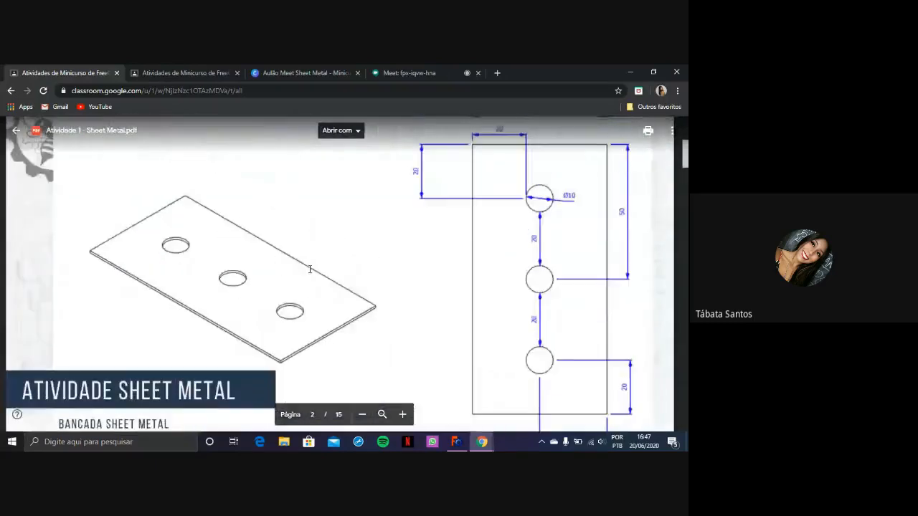
pyautogui.scroll(3, 310, 270)
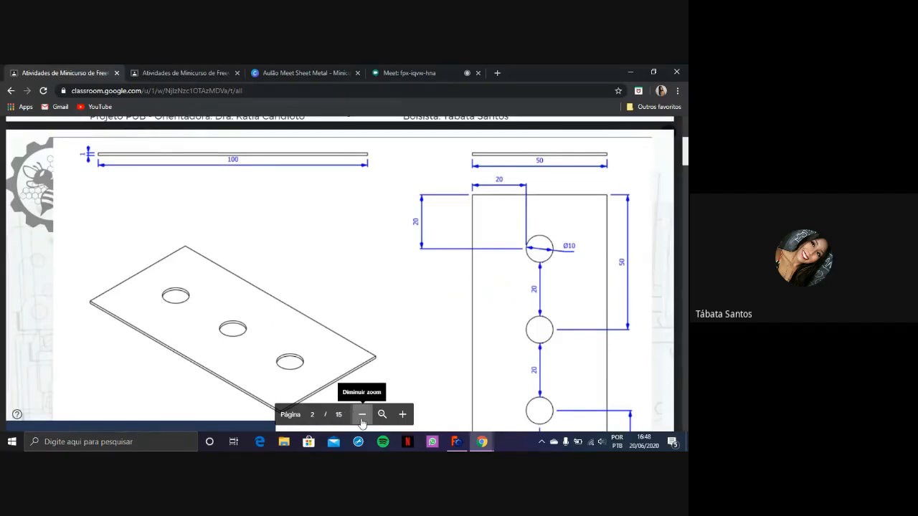
pyautogui.scroll(-1, 385, 342)
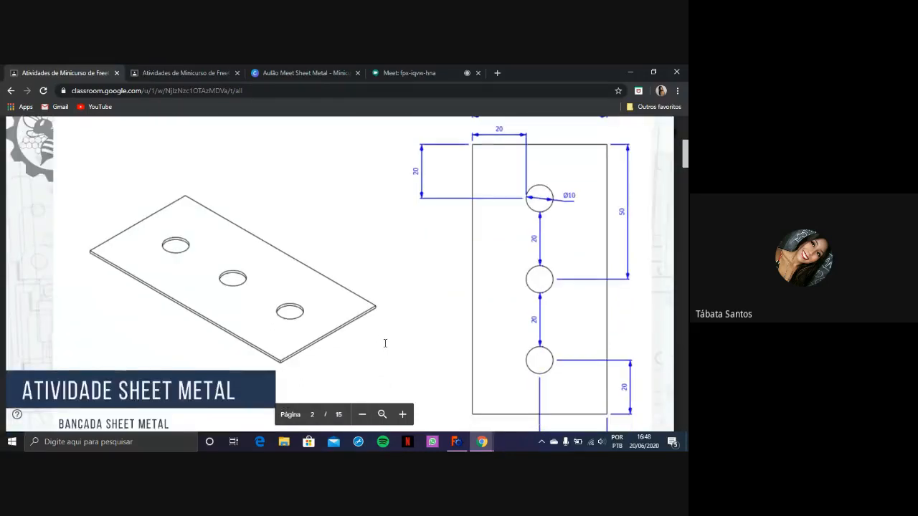
pyautogui.scroll(1, 385, 344)
pyautogui.scroll(1, 385, 344)
pyautogui.scroll(-2, 385, 342)
pyautogui.scroll(2, 385, 342)
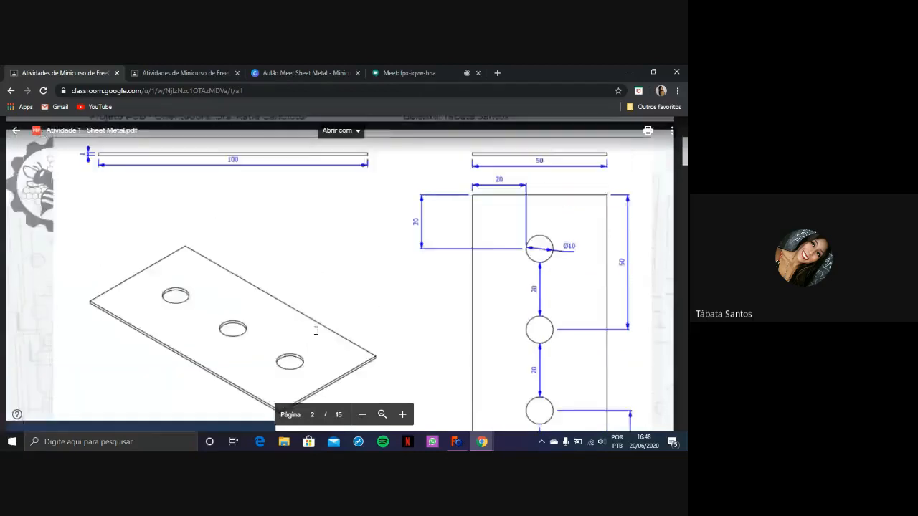
pyautogui.scroll(-1, 342, 340)
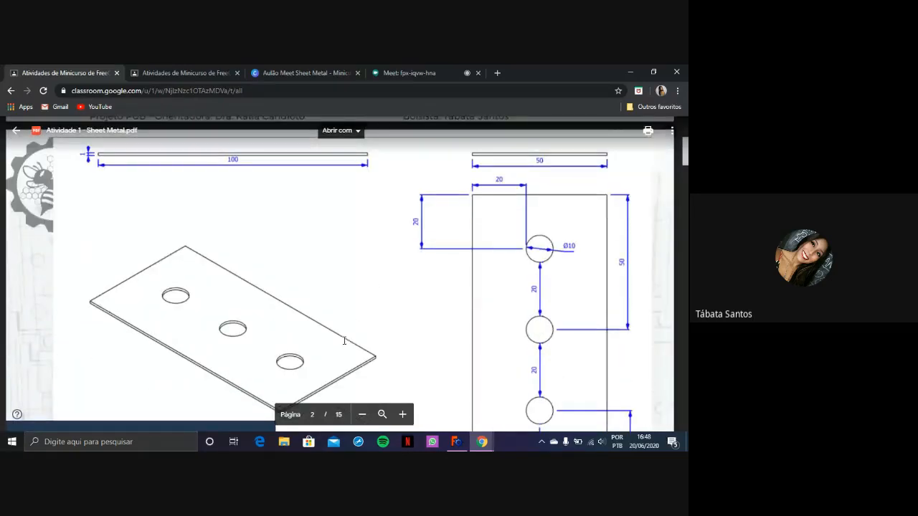
# Switch to FreeCAD, create a new empty document and activate the Part Design workbench
pyautogui.click(454, 435)
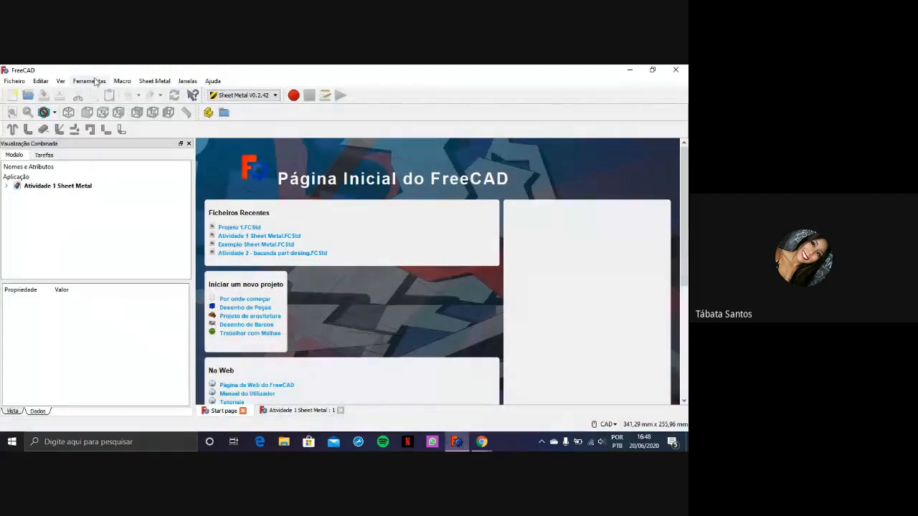
pyautogui.click(12, 97)
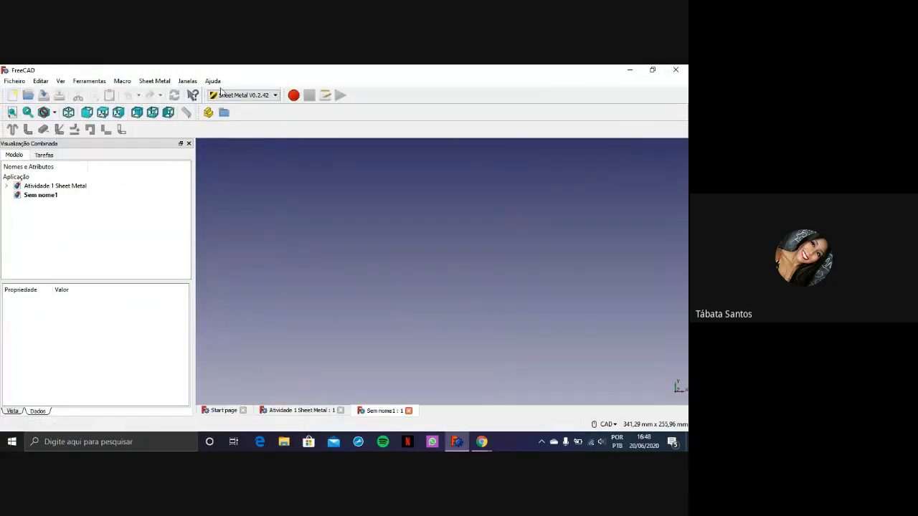
pyautogui.click(248, 95)
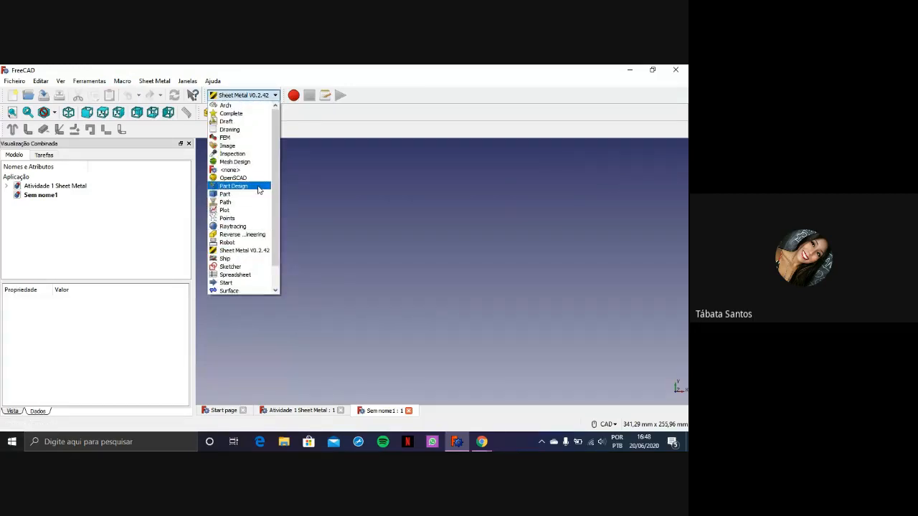
pyautogui.click(259, 186)
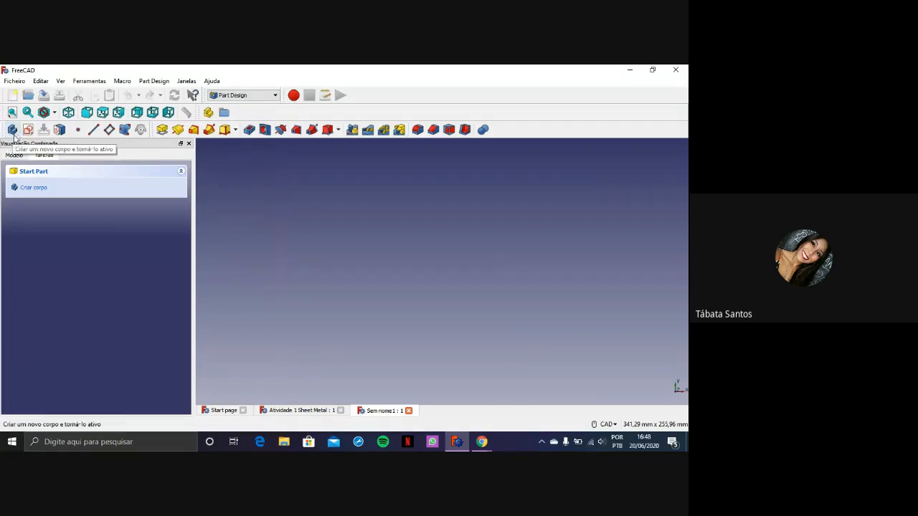
# Create a new body and start a sketch on its XY plane
pyautogui.click(12, 130)
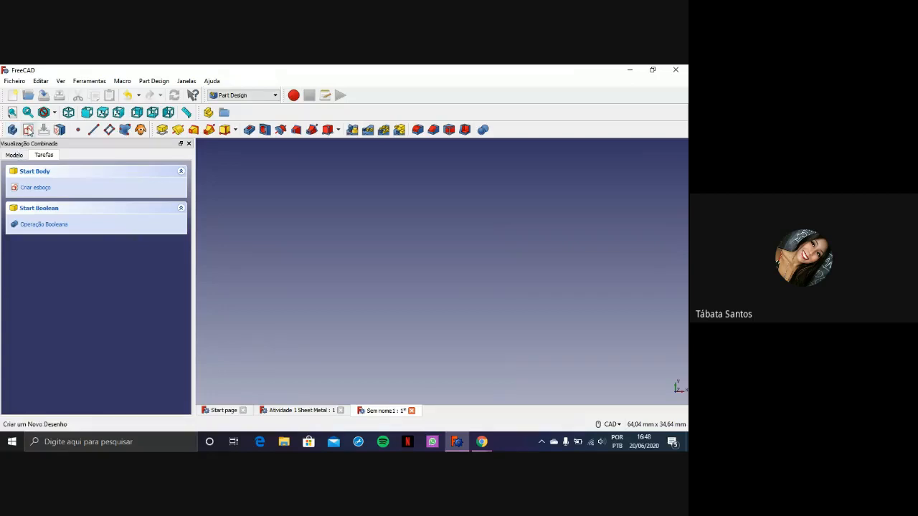
pyautogui.click(29, 132)
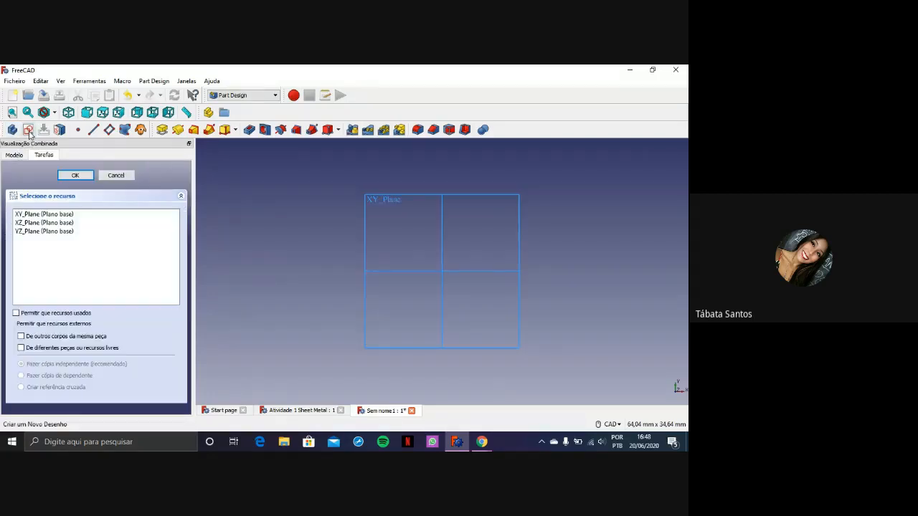
pyautogui.click(61, 218)
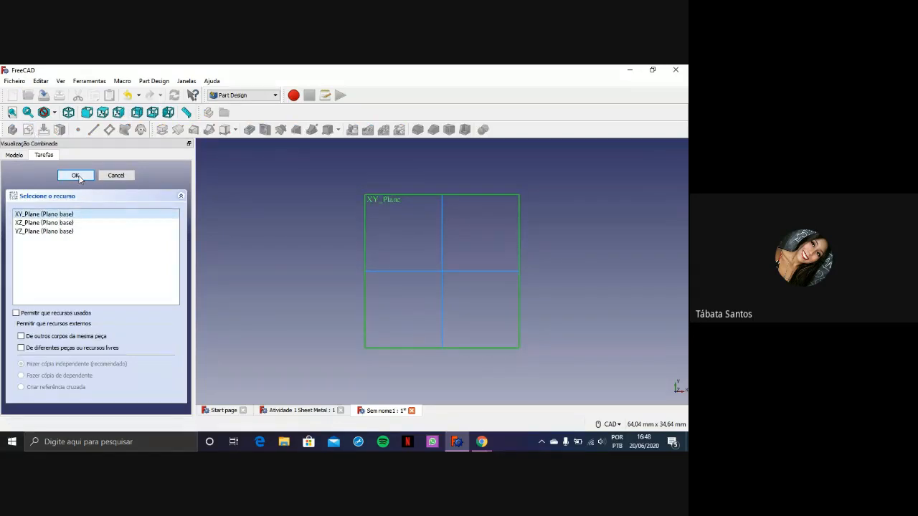
pyautogui.click(75, 175)
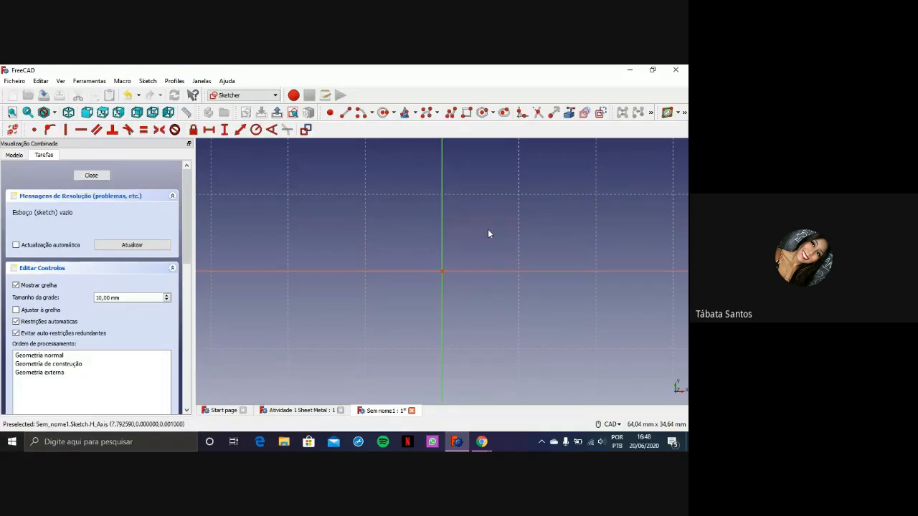
pyautogui.moveTo(537, 187); pyautogui.dragTo(463, 252, button='middle')
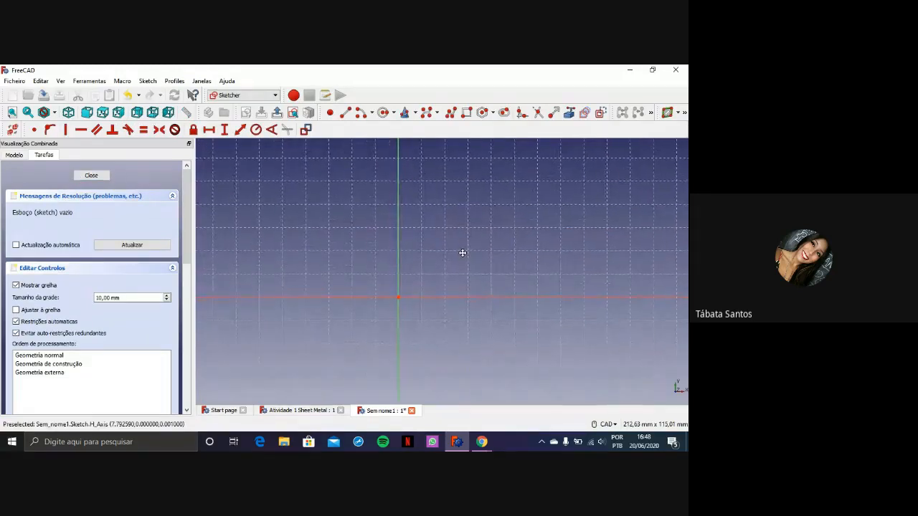
# Draw a rectangle about 95 mm wide and 52 mm tall above and to the right of the sketch origin
pyautogui.click(467, 114)
pyautogui.click(423, 154)
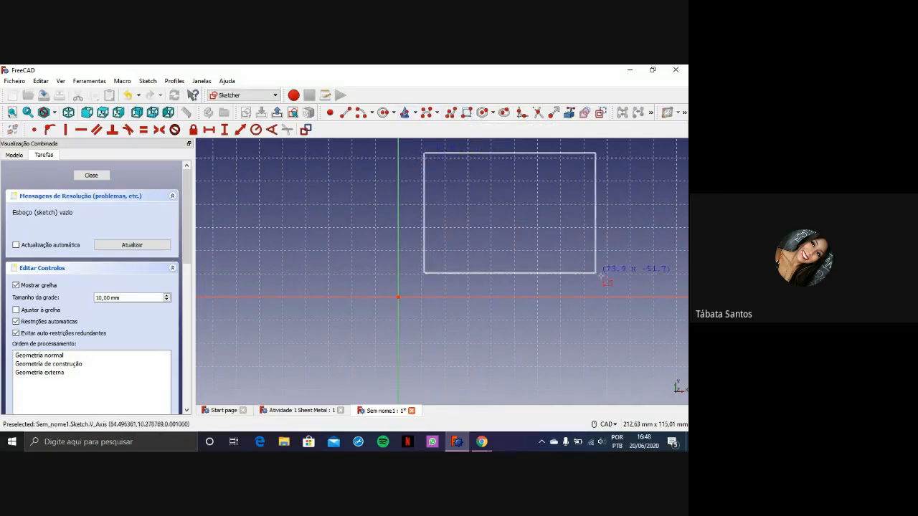
pyautogui.click(644, 273)
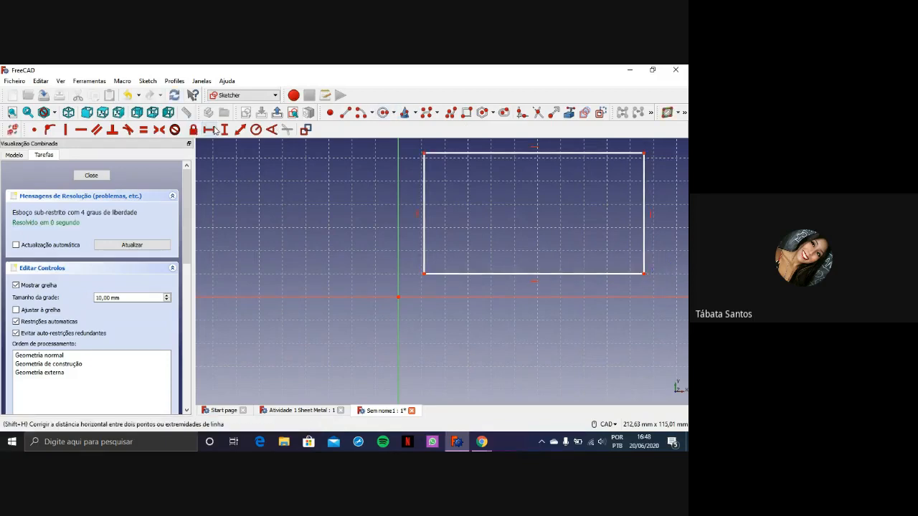
# Constrain the rectangle's height to 50 mm and its width to 100 mm, placing the width dimension close to the lower edge
pyautogui.click(424, 212)
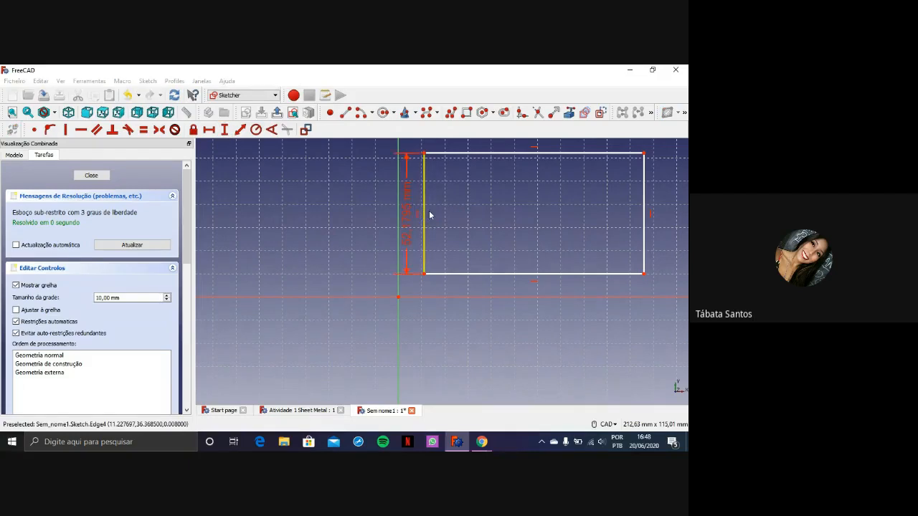
pyautogui.write('i50')
pyautogui.press('Return')
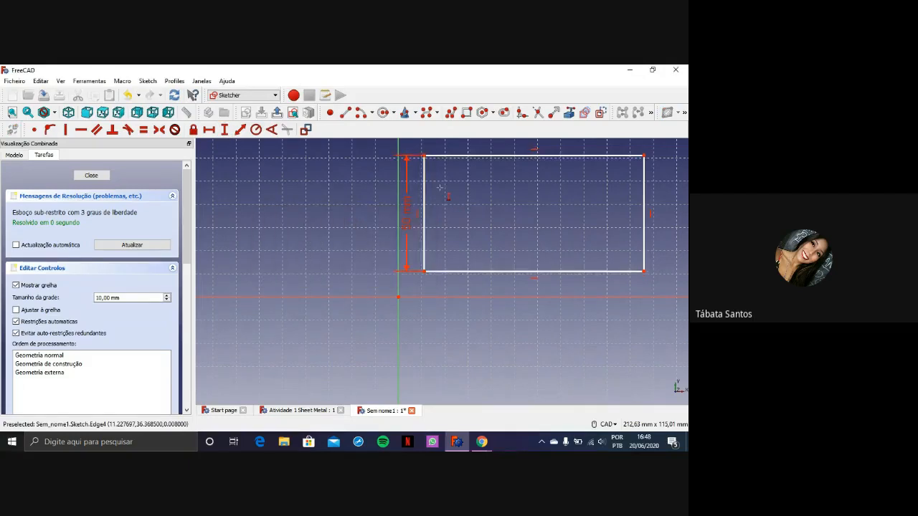
pyautogui.click(209, 130)
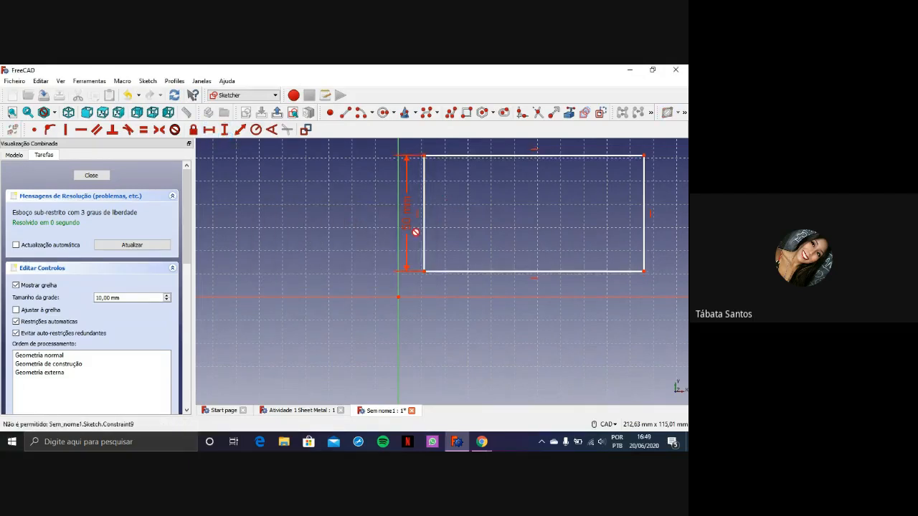
pyautogui.click(494, 271)
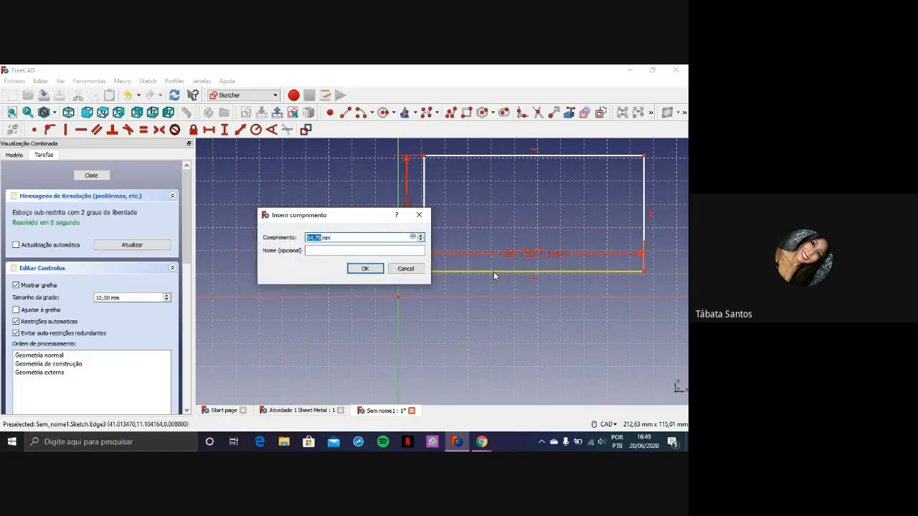
pyautogui.write('100')
pyautogui.press('Return')
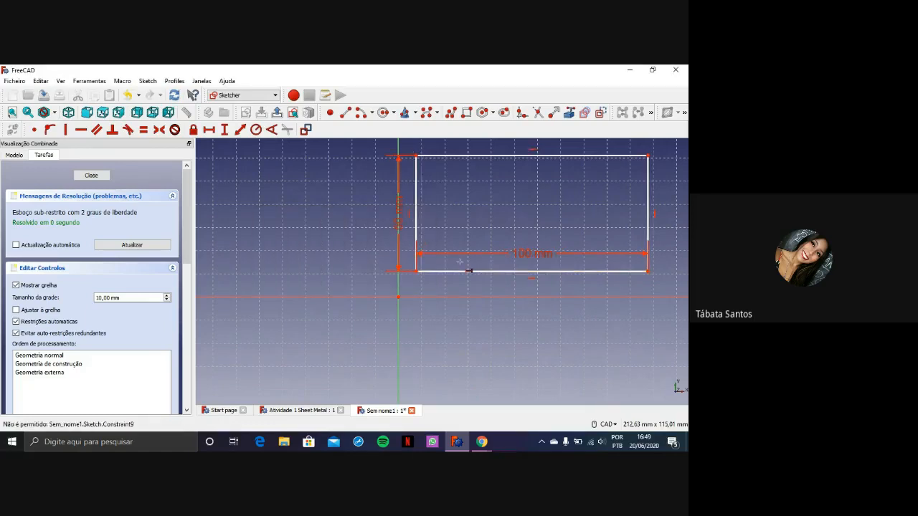
pyautogui.moveTo(523, 253); pyautogui.dragTo(526, 268)
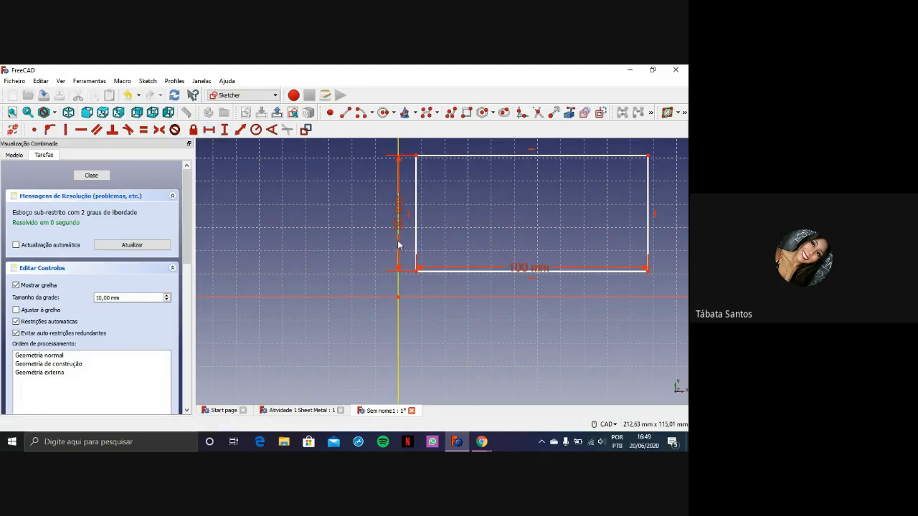
# Make the rectangle's lower-left corner coincident with the sketch origin, and place the 100 mm dimension below the lower edge
pyautogui.moveTo(467, 272)
pyautogui.mouseDown()
pyautogui.moveTo(404, 221)
pyautogui.moveTo(455, 272)
pyautogui.moveTo(437, 285)
pyautogui.moveTo(437, 256)
pyautogui.moveTo(452, 246)
pyautogui.moveTo(478, 285)
pyautogui.mouseUp()
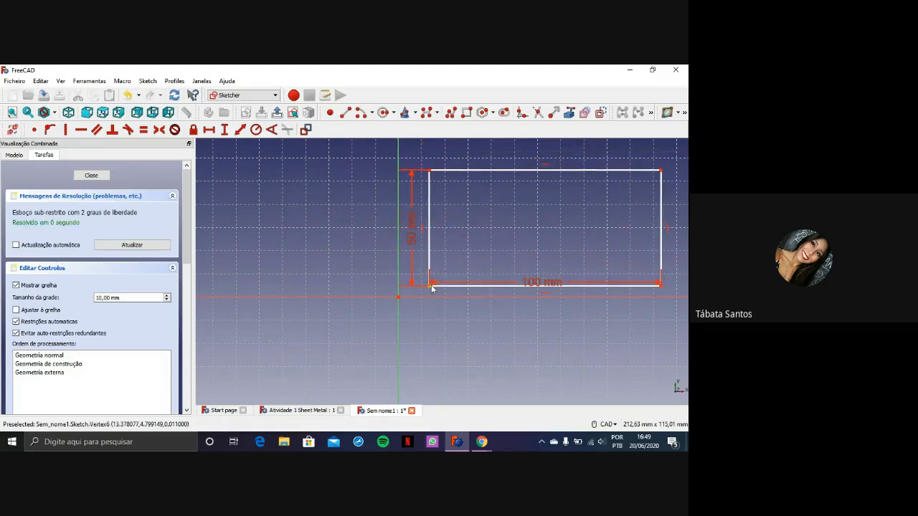
pyautogui.scroll(8, 428, 290)
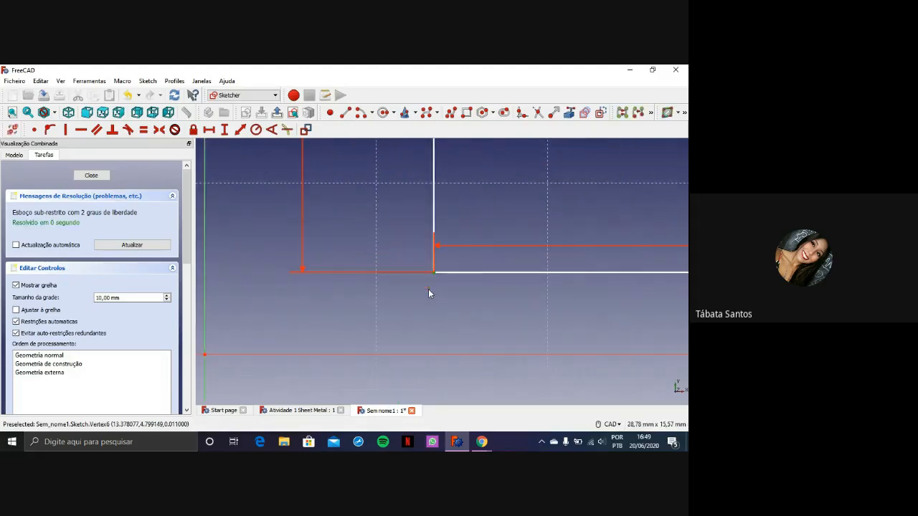
pyautogui.scroll(-6, 265, 330)
pyautogui.scroll(8, 233, 339)
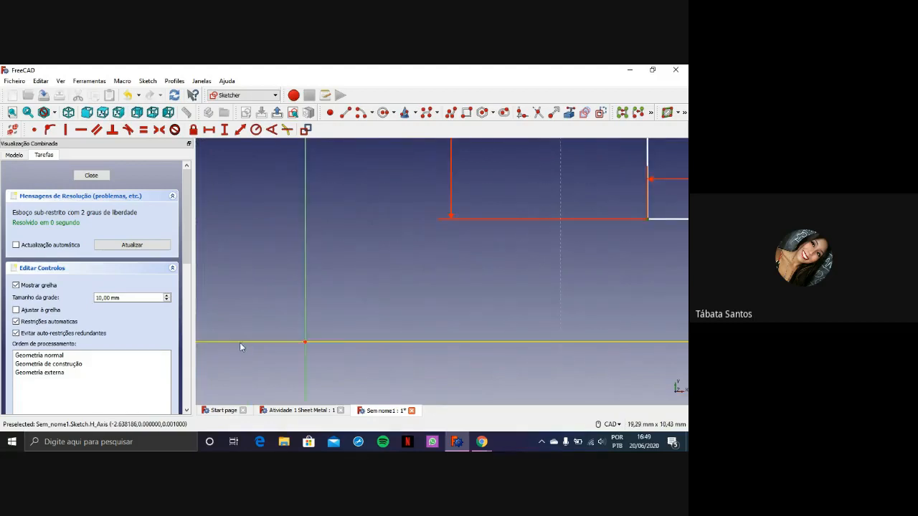
pyautogui.scroll(12, 314, 342)
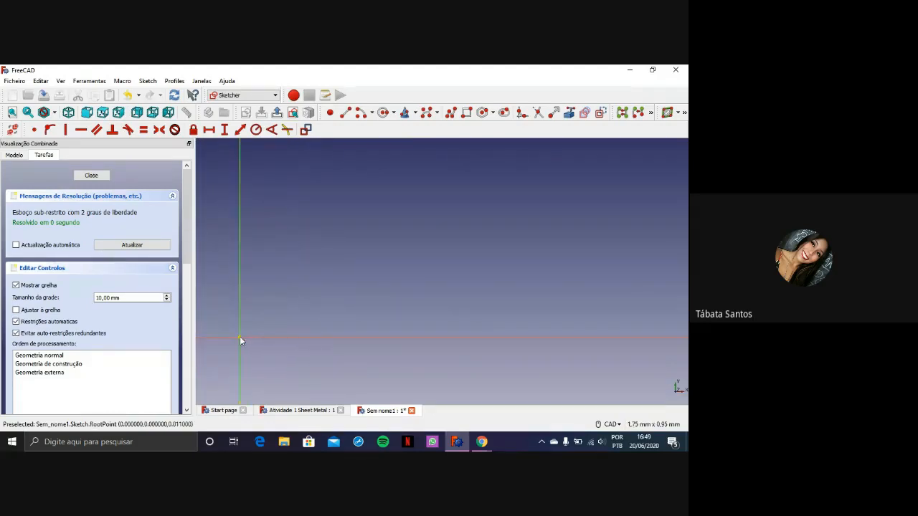
pyautogui.scroll(-10, 327, 288)
pyautogui.scroll(-10, 356, 210)
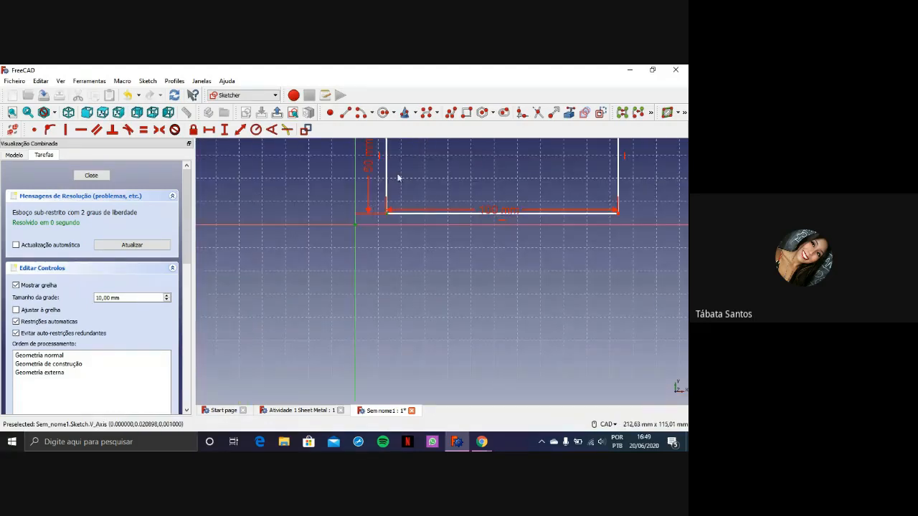
pyautogui.click(35, 131)
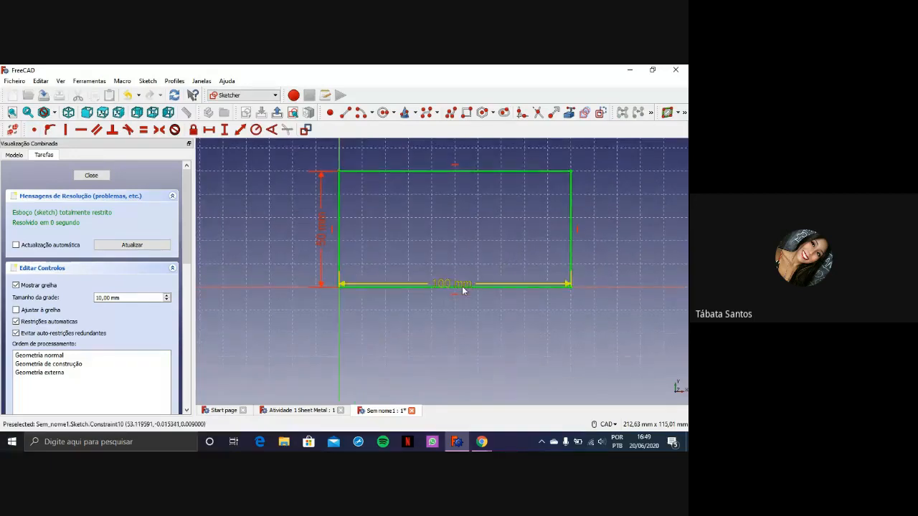
pyautogui.moveTo(462, 286); pyautogui.dragTo(460, 313)
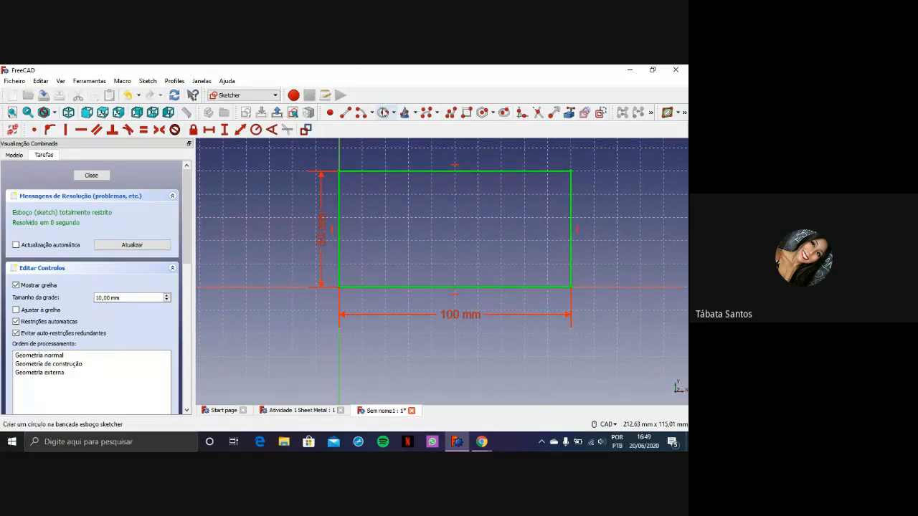
# Draw three separate circles side by side in the upper half of the rectangle for the holes
pyautogui.click(393, 213)
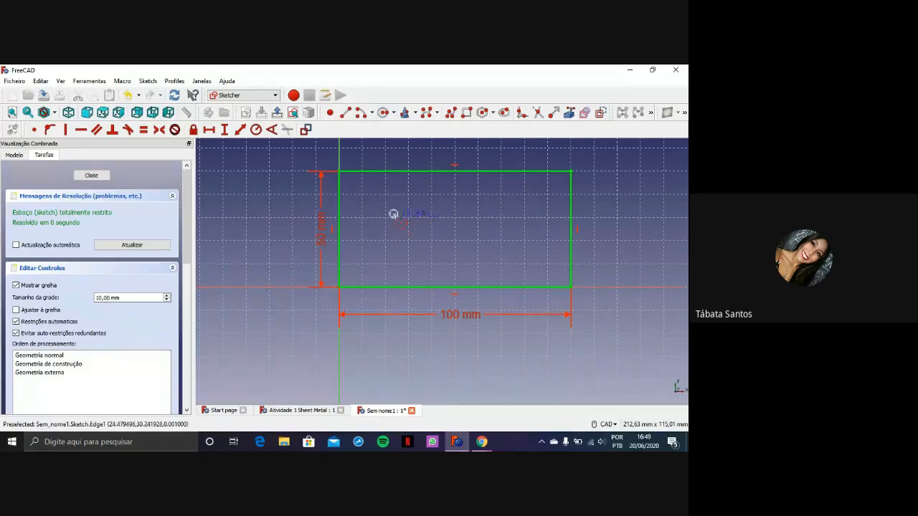
pyautogui.click(405, 220)
pyautogui.click(440, 204)
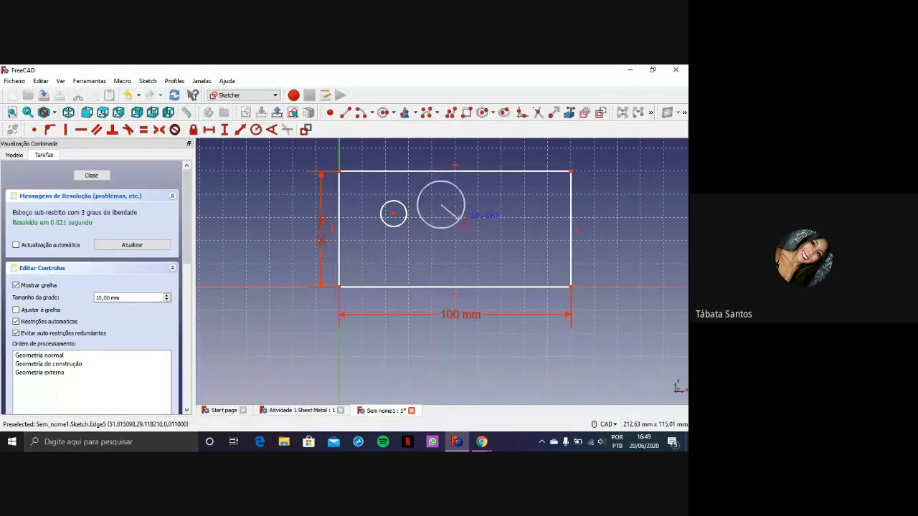
pyautogui.click(458, 210)
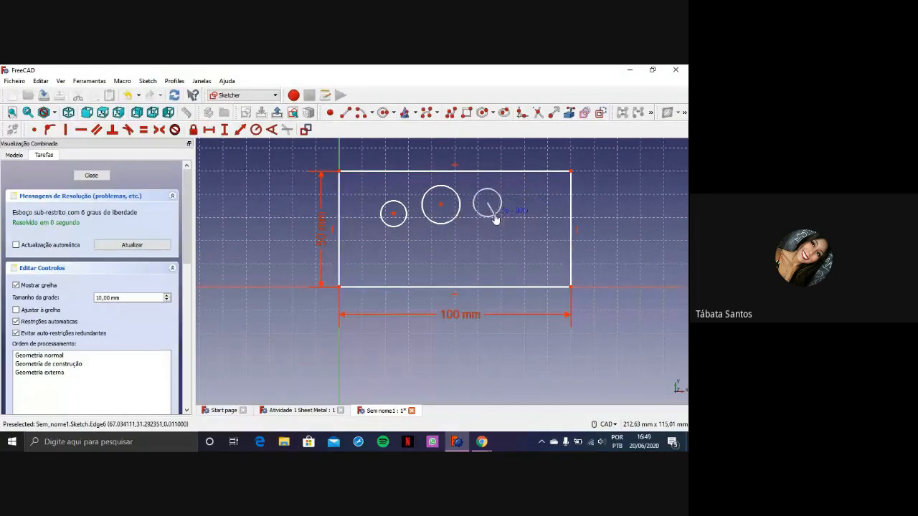
pyautogui.click(495, 216)
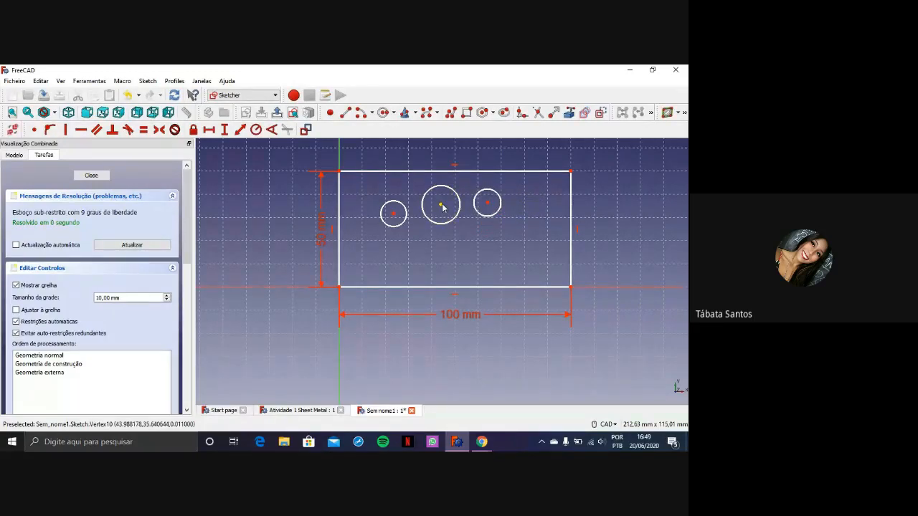
# Move the three circles into a roughly evenly spaced horizontal row across the rectangle and shrink the middle one slightly
pyautogui.moveTo(441, 205); pyautogui.dragTo(517, 230)
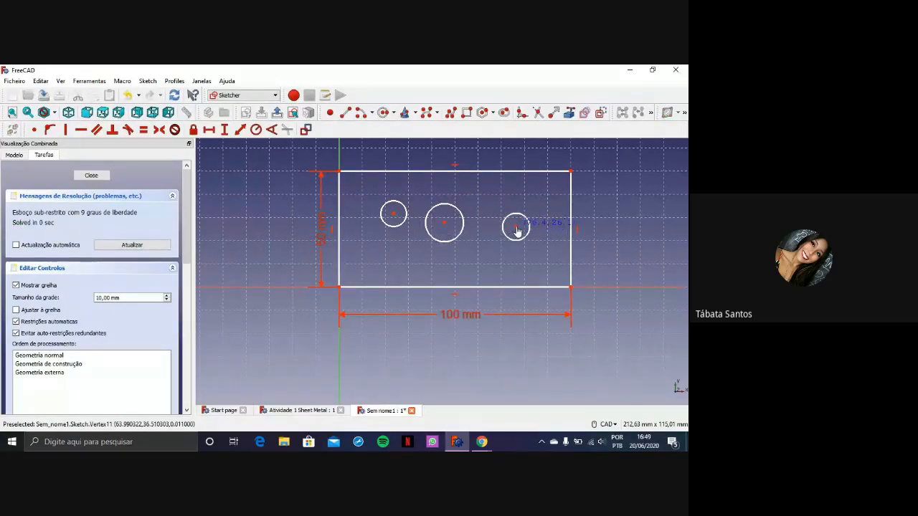
pyautogui.moveTo(391, 215)
pyautogui.mouseDown()
pyautogui.moveTo(378, 228)
pyautogui.moveTo(385, 220)
pyautogui.mouseUp()
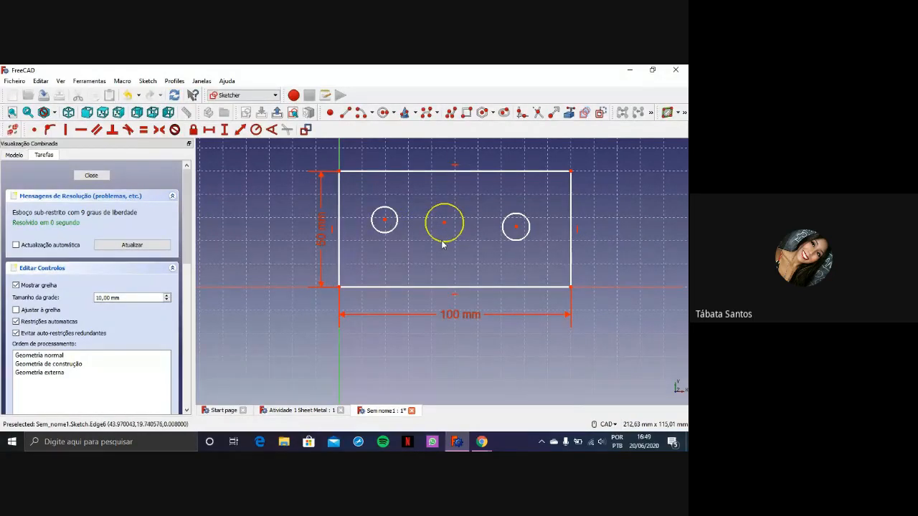
pyautogui.moveTo(442, 242); pyautogui.dragTo(447, 241)
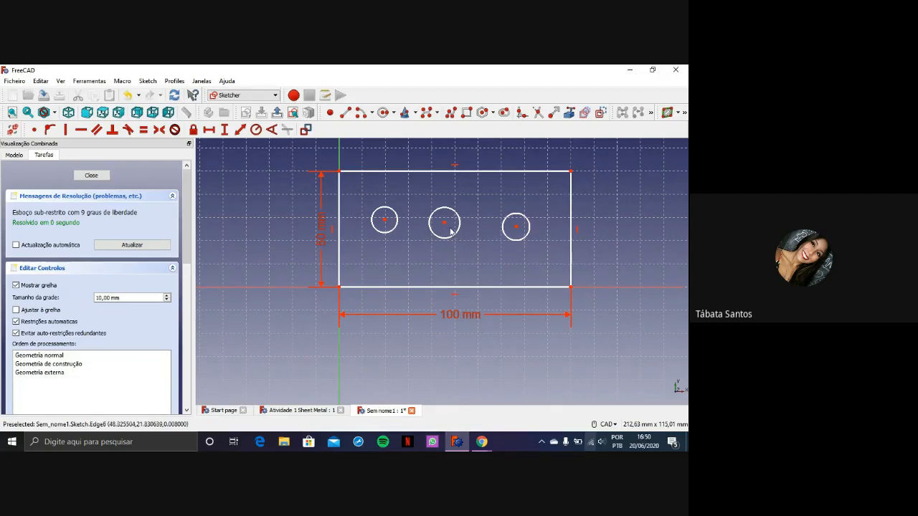
pyautogui.moveTo(444, 223)
pyautogui.mouseDown()
pyautogui.moveTo(466, 226)
pyautogui.moveTo(457, 223)
pyautogui.mouseUp()
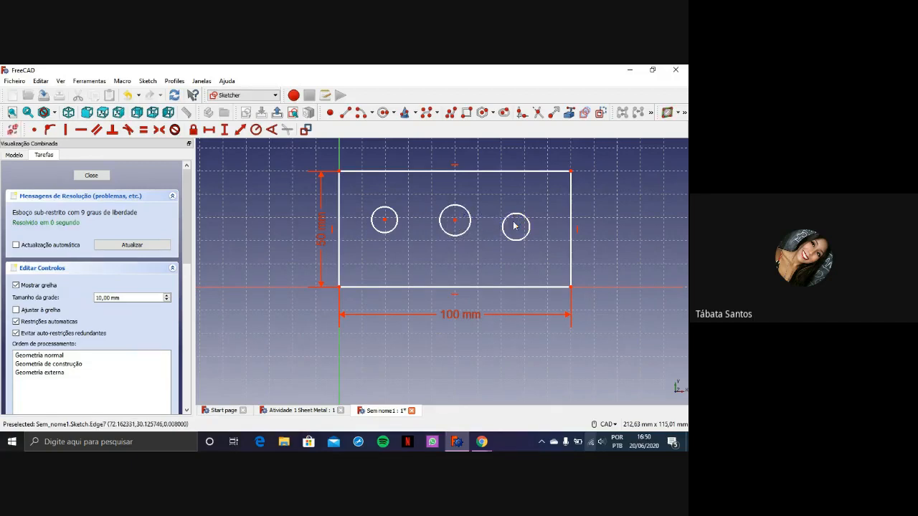
pyautogui.moveTo(516, 227); pyautogui.dragTo(528, 225)
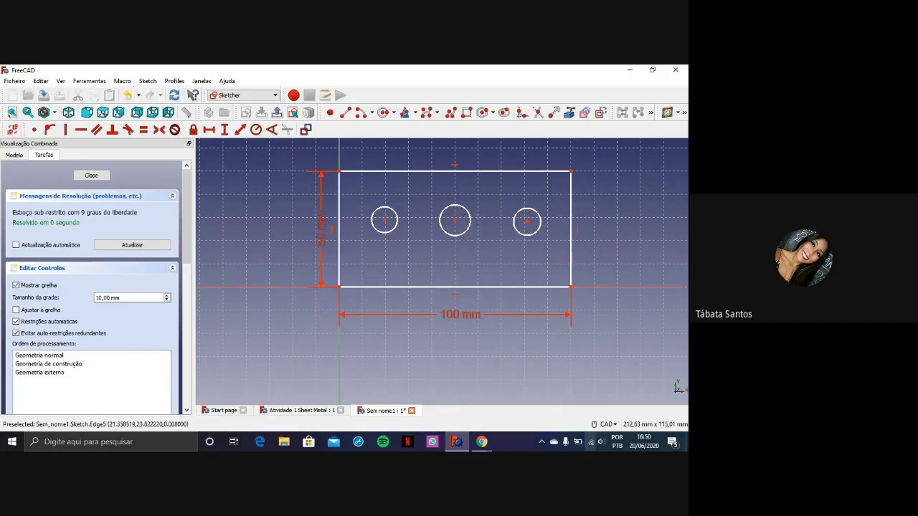
# Check the hole dimensions on the Atividade 1 drawing in Chrome, and constrain all three circles in the FreeCAD sketch to a 5 mm radius
pyautogui.click(482, 442)
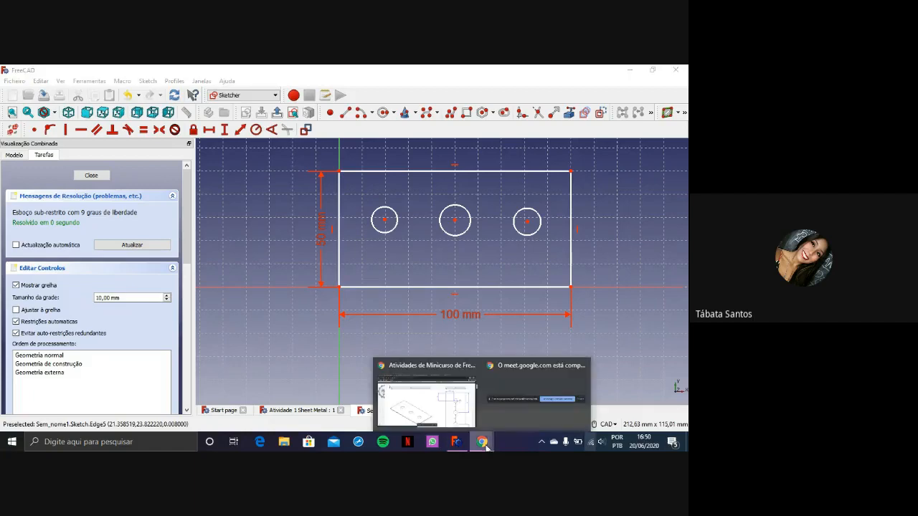
pyautogui.click(430, 409)
pyautogui.scroll(-1, 590, 256)
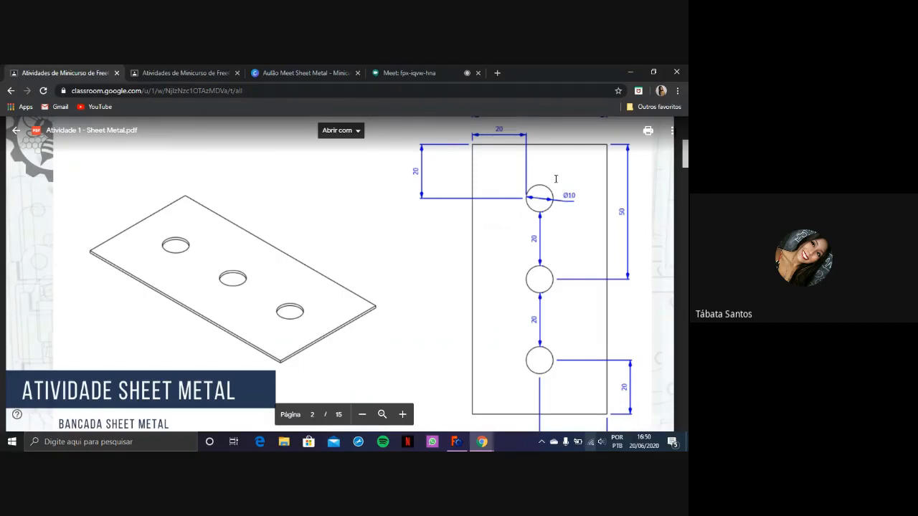
pyautogui.click(462, 444)
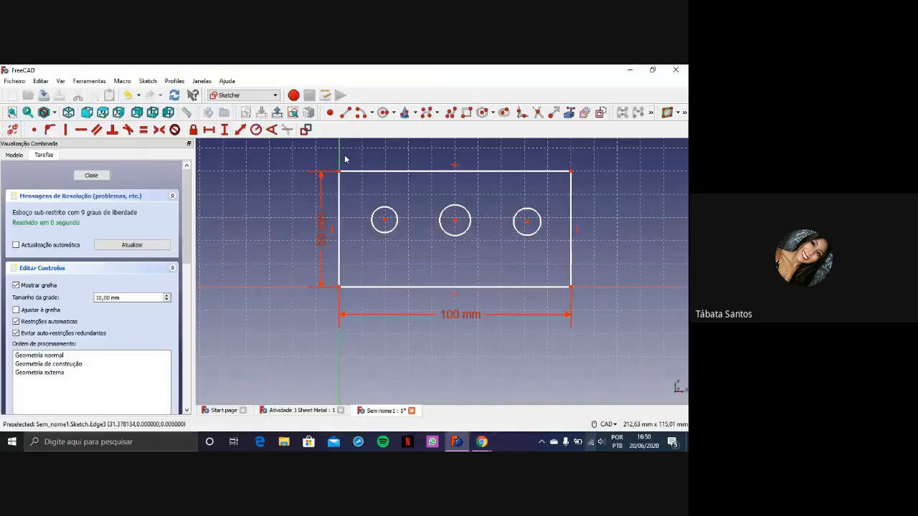
pyautogui.click(258, 131)
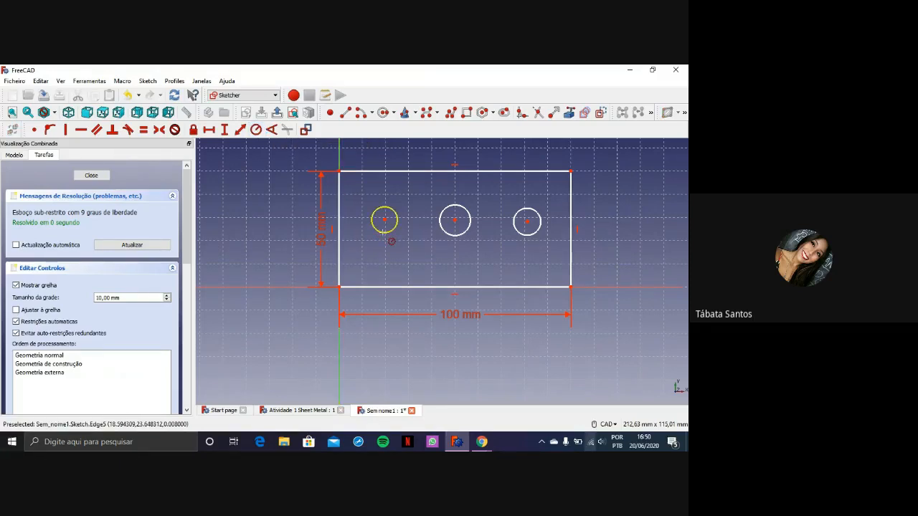
pyautogui.click(384, 232)
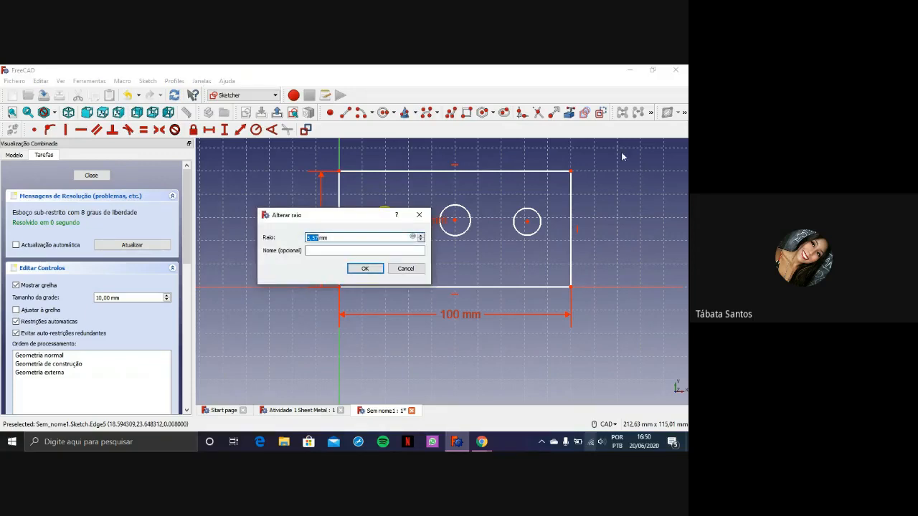
pyautogui.write('5')
pyautogui.press('Return')
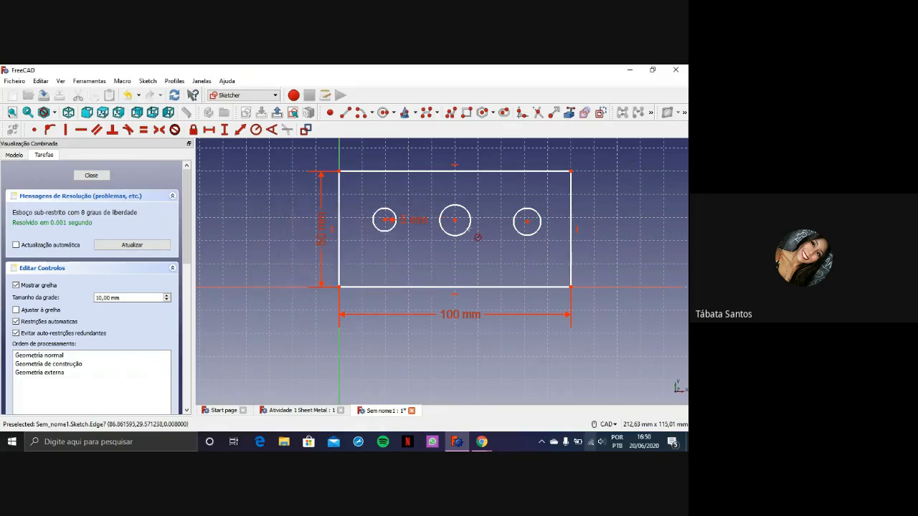
pyautogui.click(471, 231)
pyautogui.write('5')
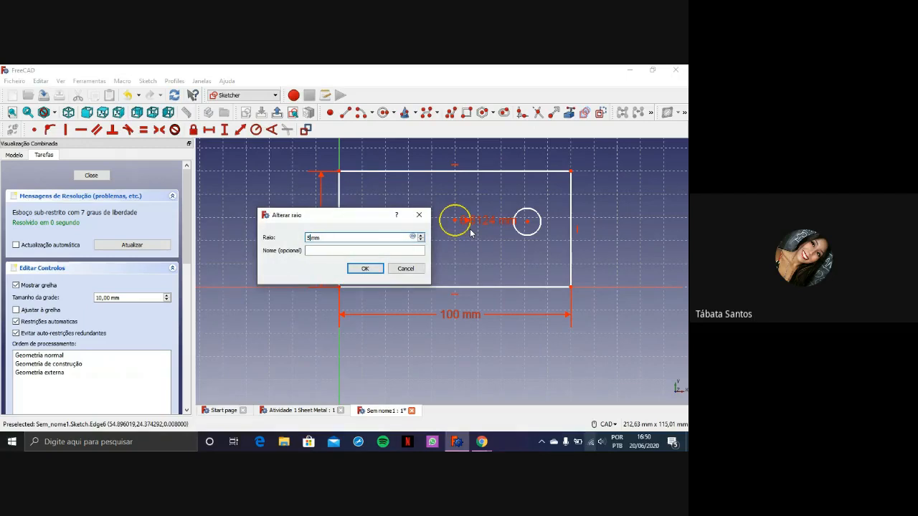
pyautogui.press('Return')
pyautogui.click(534, 236)
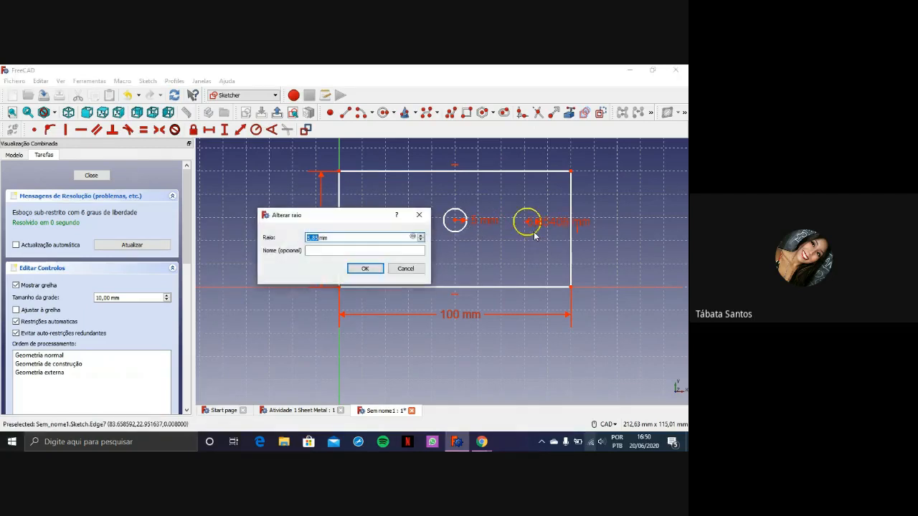
pyautogui.write('5')
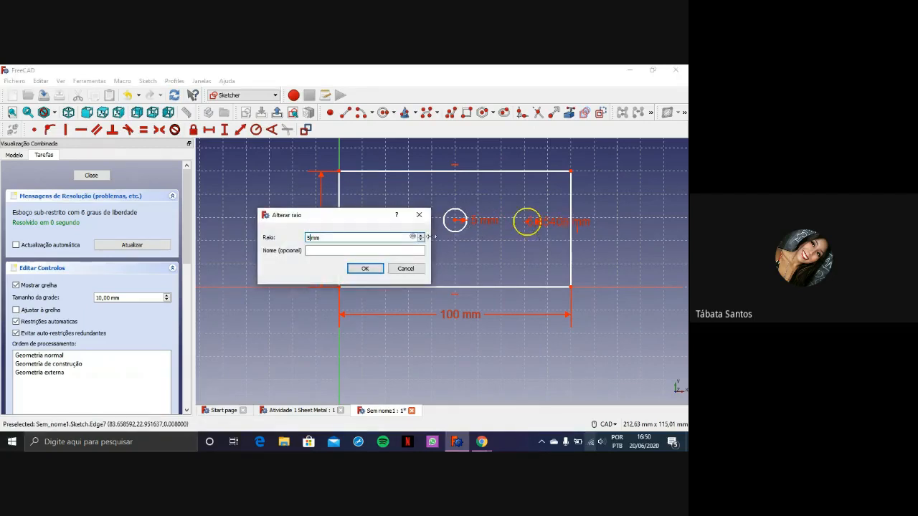
pyautogui.click(367, 269)
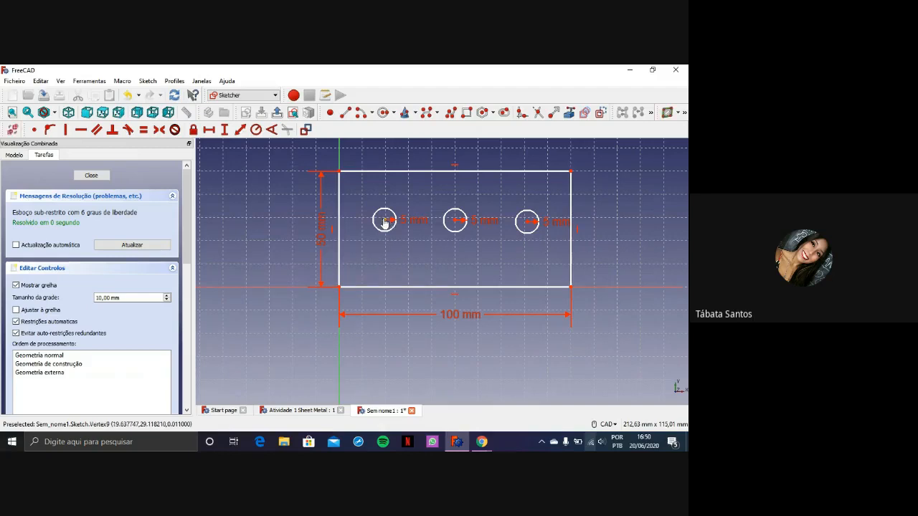
# Move the three circles slightly down into a roughly level row across the middle of the rectangle
pyautogui.moveTo(385, 222); pyautogui.dragTo(383, 228)
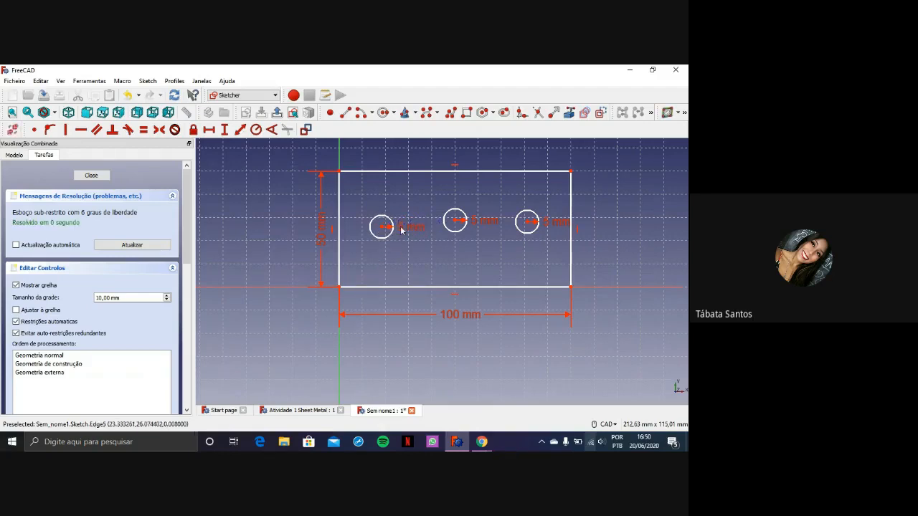
pyautogui.moveTo(453, 223); pyautogui.dragTo(456, 230)
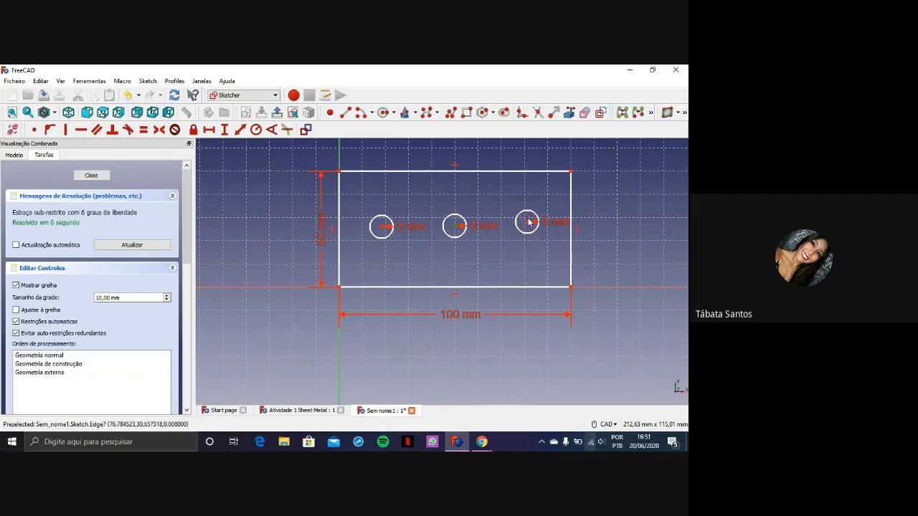
pyautogui.moveTo(530, 226); pyautogui.dragTo(524, 229)
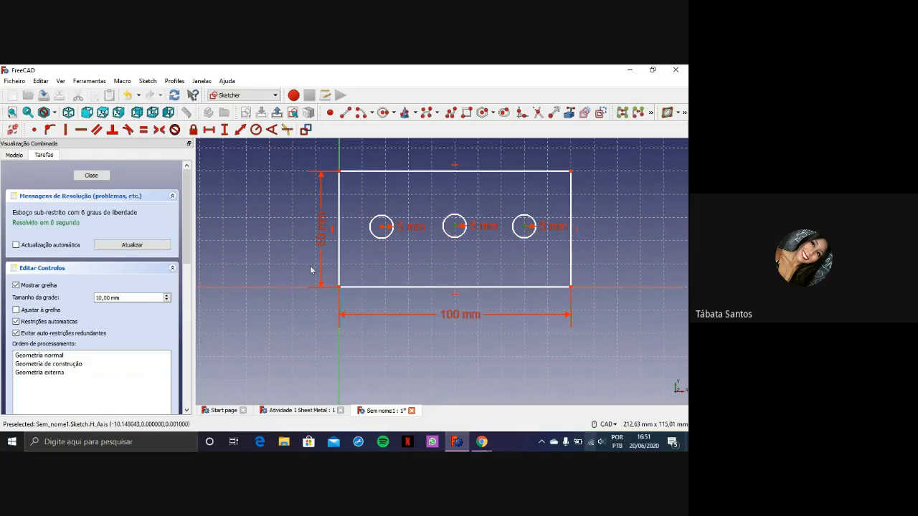
# Check the drawing in Chrome, constrain the middle circle's centre 50 mm horizontally from the lower-left corner in FreeCAD, and place that dimension below the rectangle
pyautogui.moveTo(481, 442)
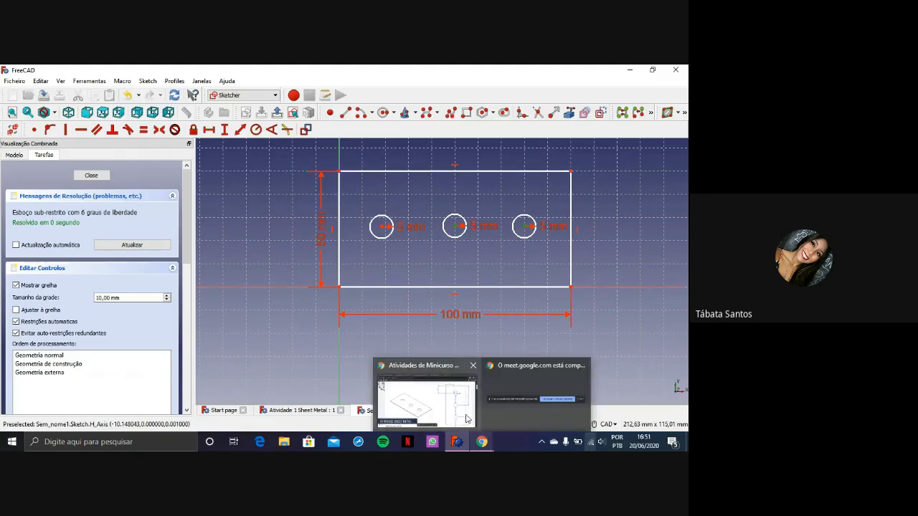
pyautogui.click(456, 414)
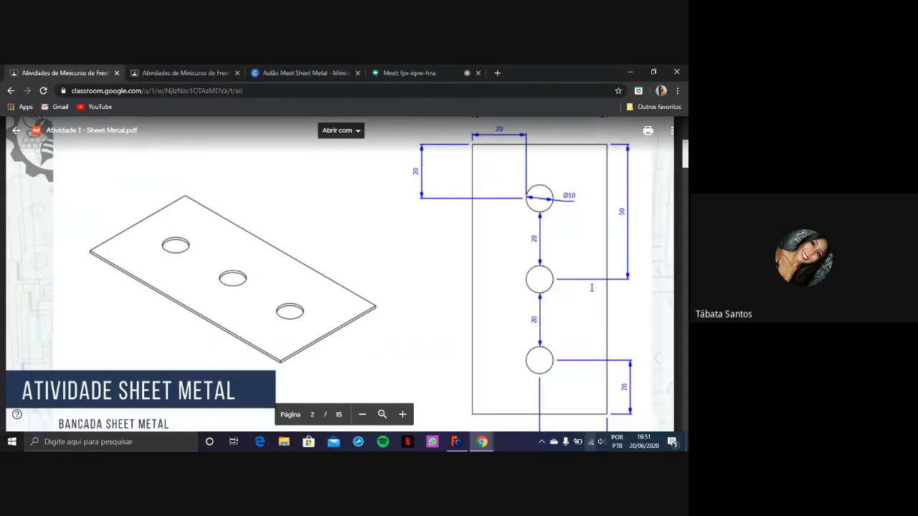
pyautogui.click(457, 442)
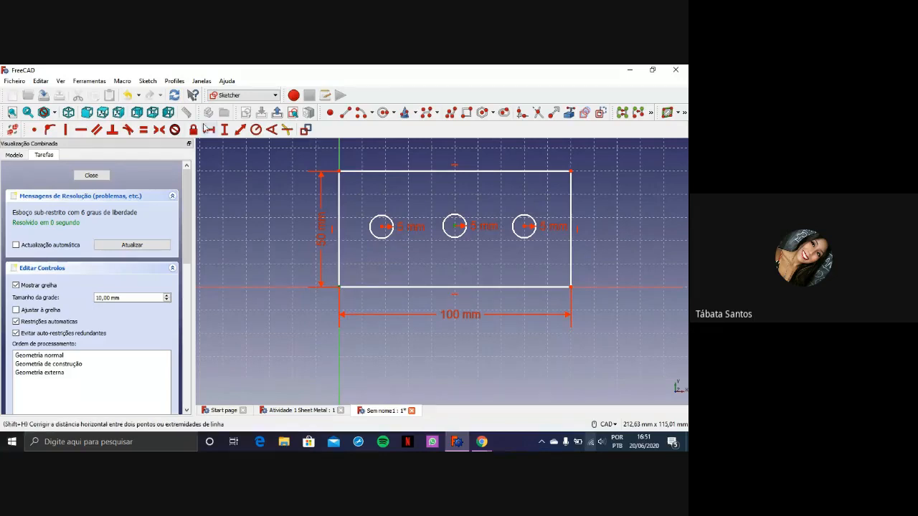
pyautogui.click(208, 129)
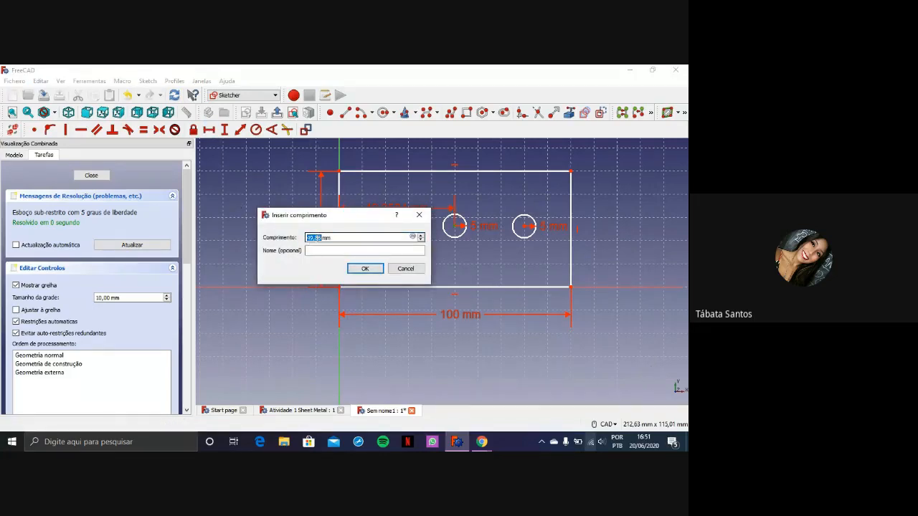
pyautogui.write('5')
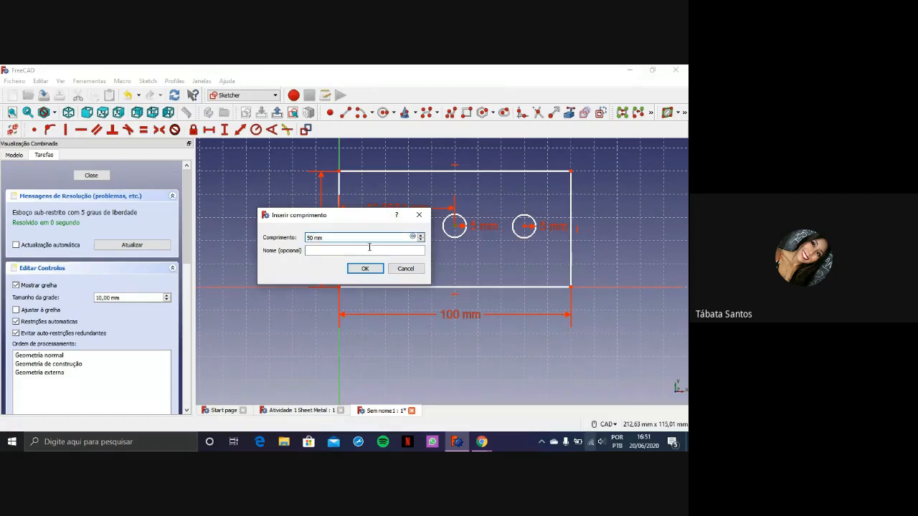
pyautogui.write('0')
pyautogui.click(366, 269)
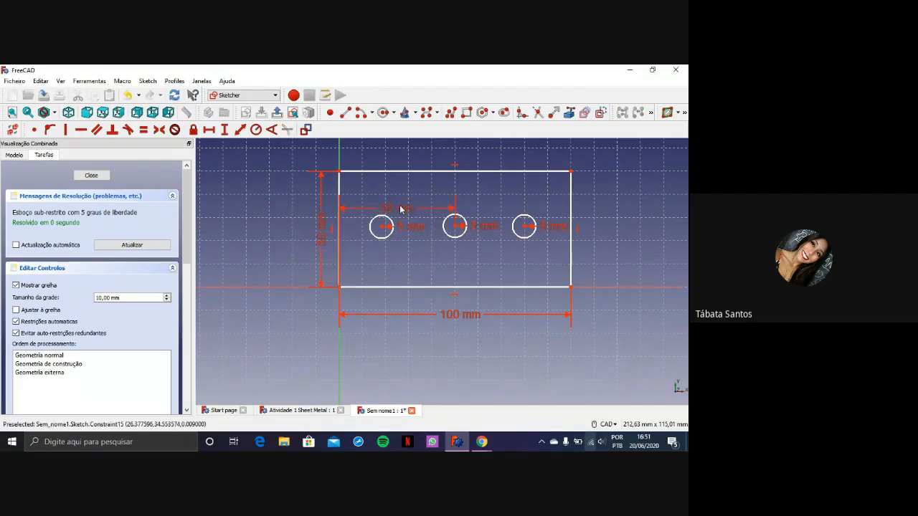
pyautogui.moveTo(401, 208); pyautogui.dragTo(403, 299)
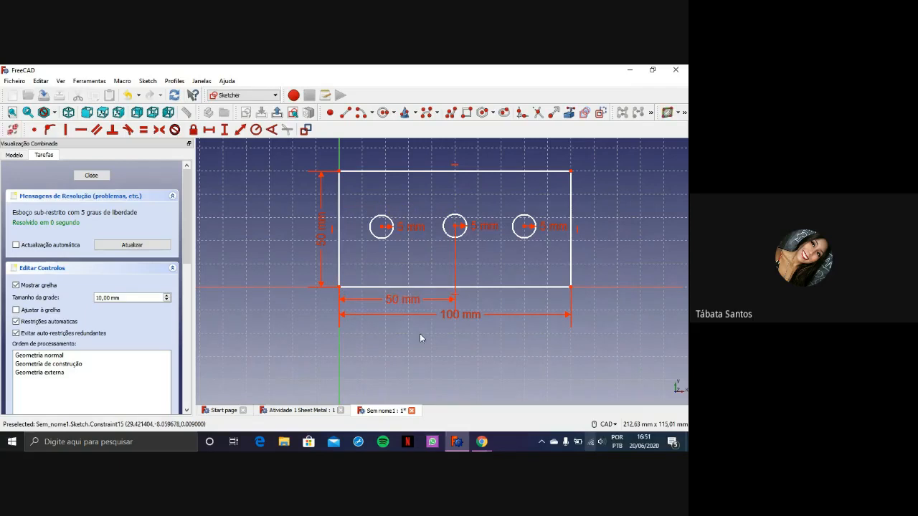
# Check the end-hole spacing on the Chrome drawing, and constrain the left circle's centre 20 mm horizontally from the rectangle's lower-left corner in FreeCAD
pyautogui.moveTo(495, 446)
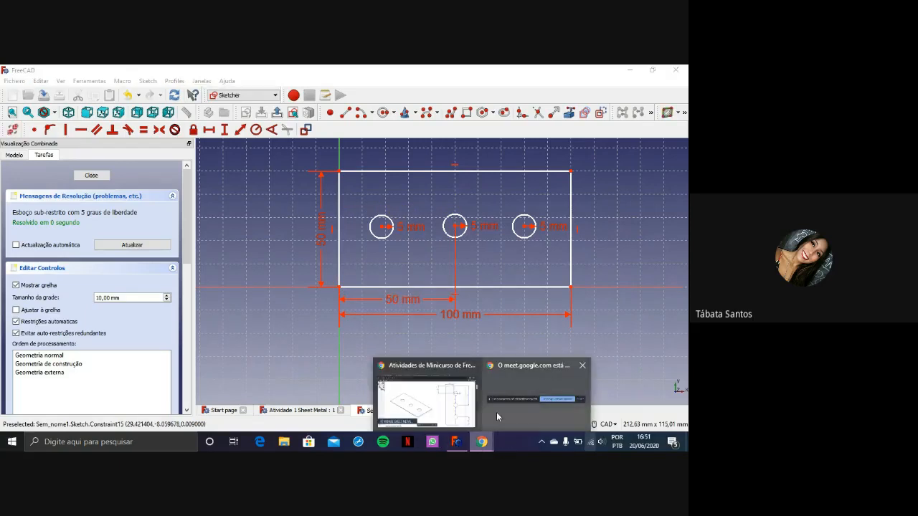
pyautogui.click(458, 410)
pyautogui.scroll(-1, 527, 294)
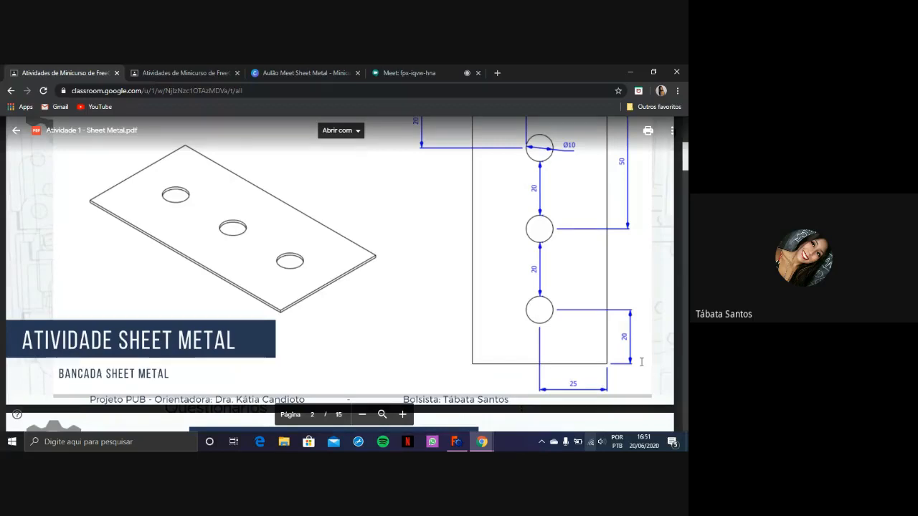
pyautogui.click(456, 443)
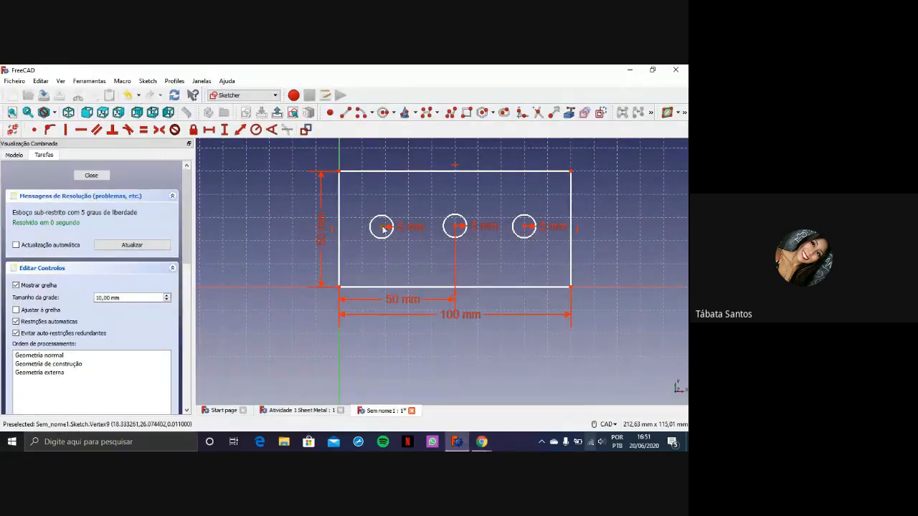
pyautogui.click(208, 130)
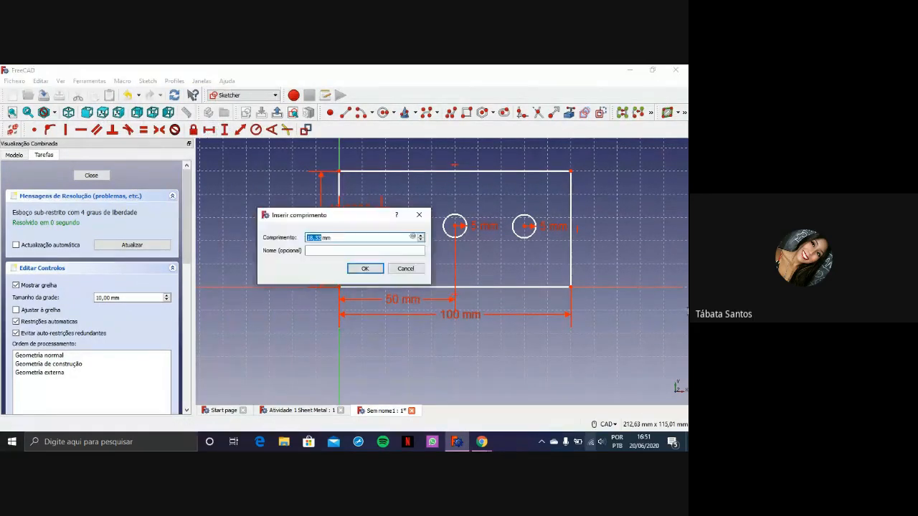
pyautogui.write('20')
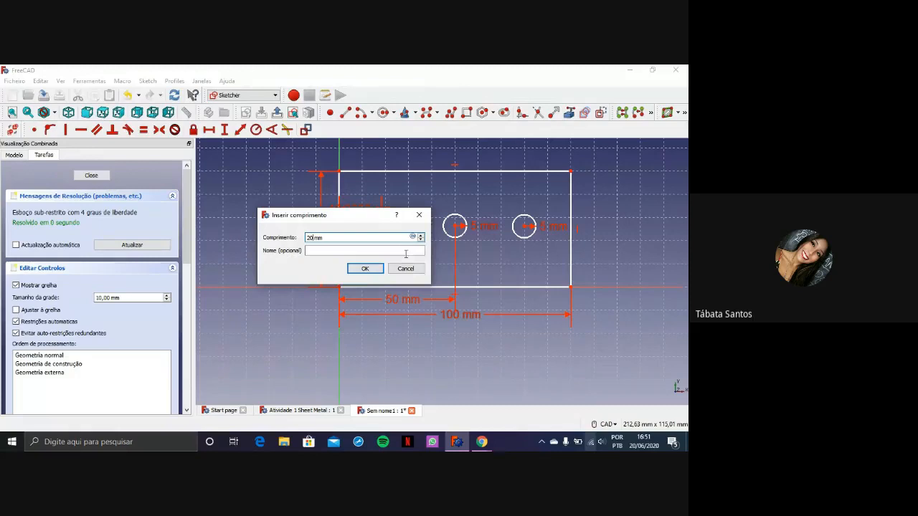
pyautogui.click(365, 268)
# Constrain the right circle's centre 20 mm horizontally from the lower-right corner, and place both 20 mm dimensions below the rectangle's lower edge
pyautogui.click(524, 227)
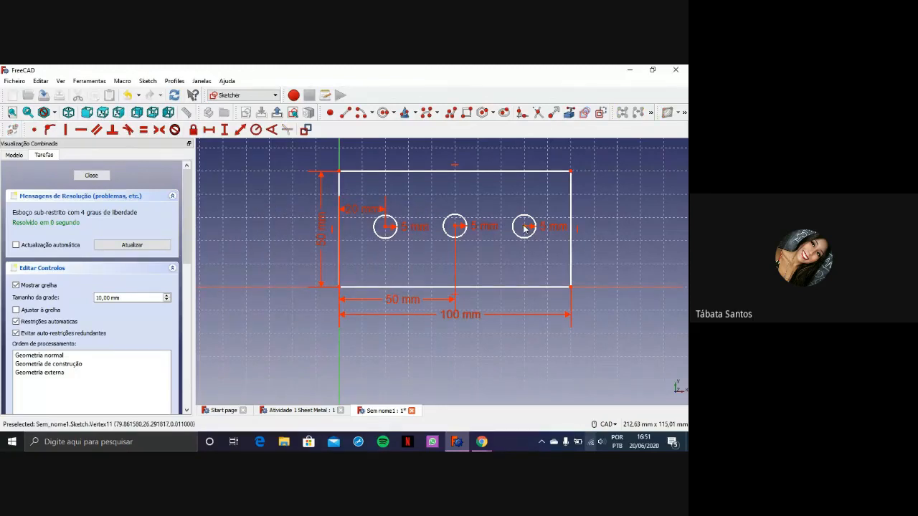
pyautogui.click(571, 288)
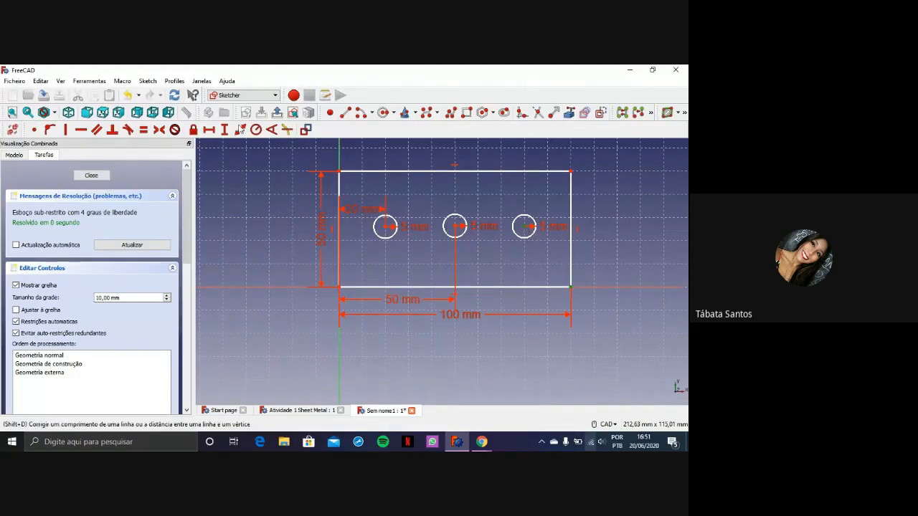
pyautogui.click(210, 131)
pyautogui.write('20')
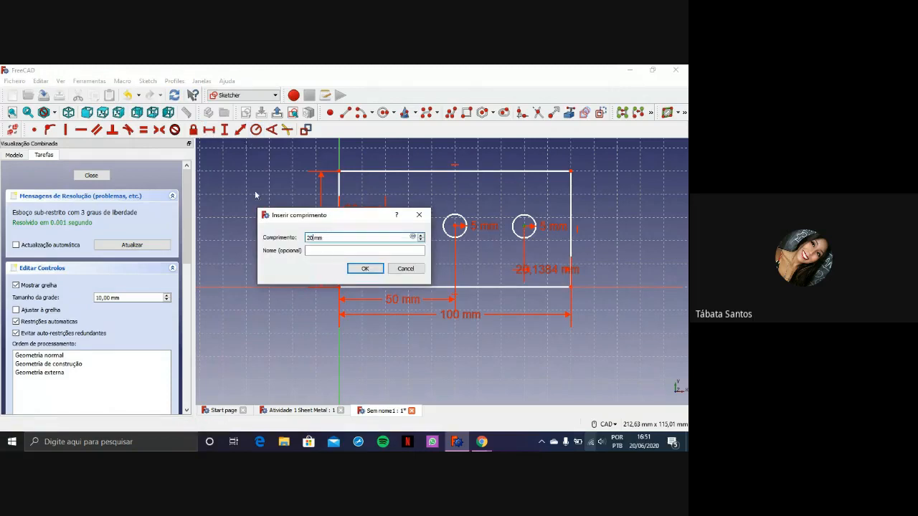
pyautogui.click(364, 268)
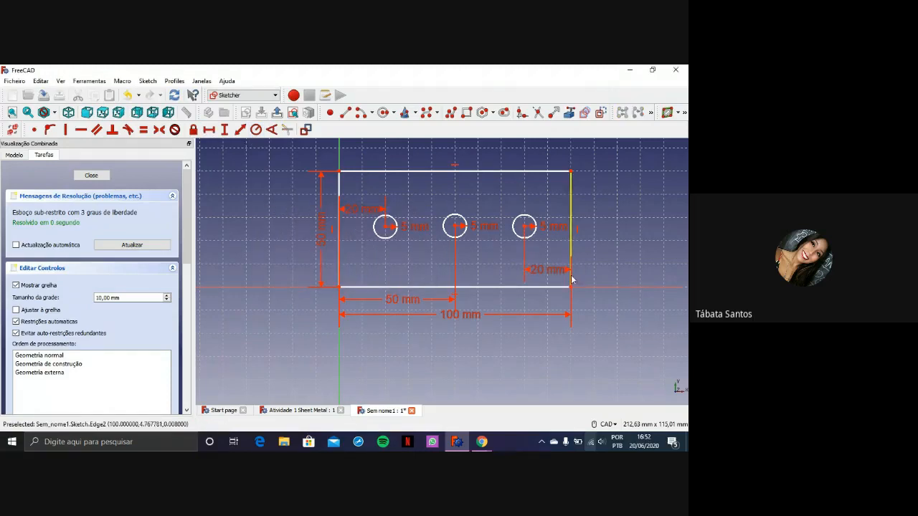
pyautogui.moveTo(543, 272)
pyautogui.mouseDown()
pyautogui.moveTo(626, 272)
pyautogui.moveTo(553, 304)
pyautogui.mouseUp()
pyautogui.scroll(2, 395, 256)
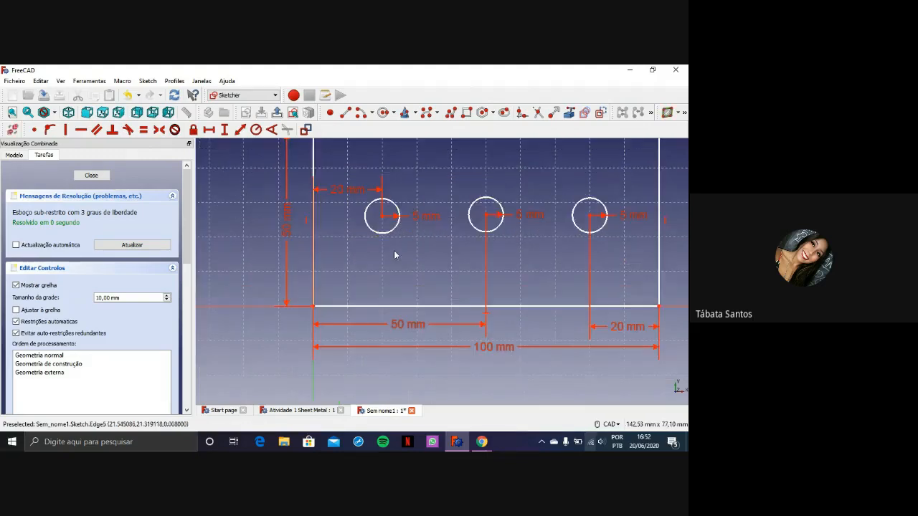
pyautogui.moveTo(352, 190); pyautogui.dragTo(365, 318)
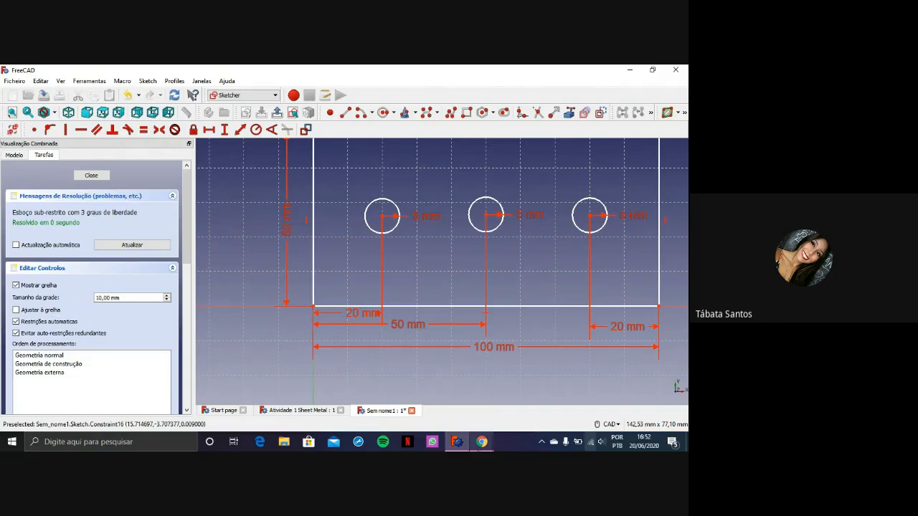
# Check the hole's edge distance on the Chrome drawing, and constrain the left circle's centre 25 mm vertically from the rectangle's lower-left corner in FreeCAD
pyautogui.click(481, 441)
pyautogui.click(455, 416)
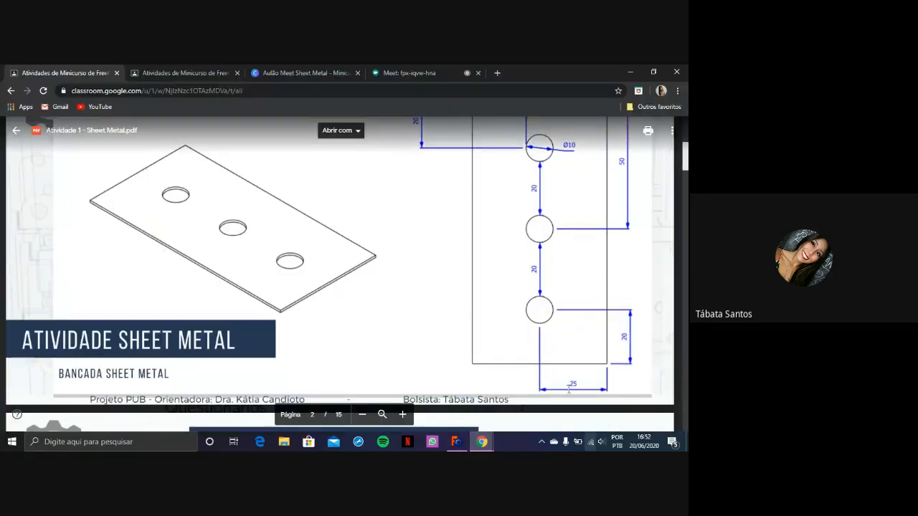
pyautogui.scroll(-2, 546, 272)
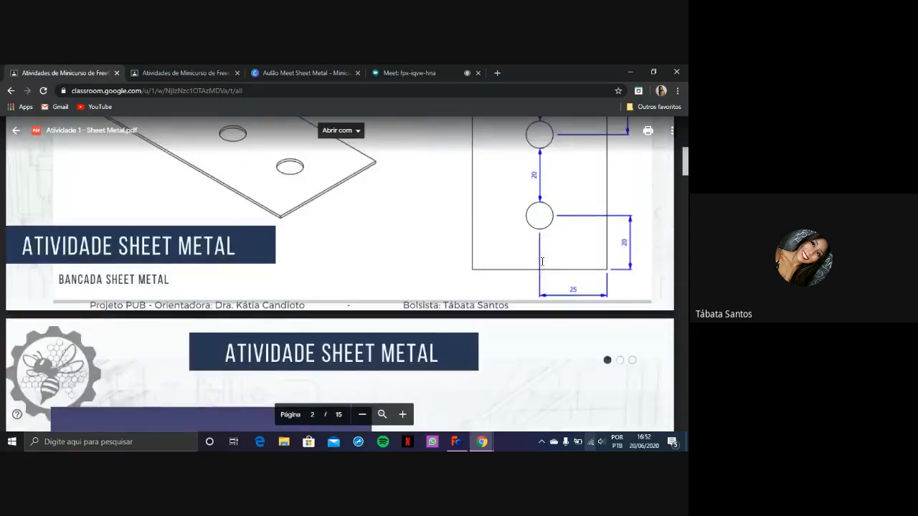
pyautogui.scroll(-2, 542, 261)
pyautogui.scroll(4, 530, 301)
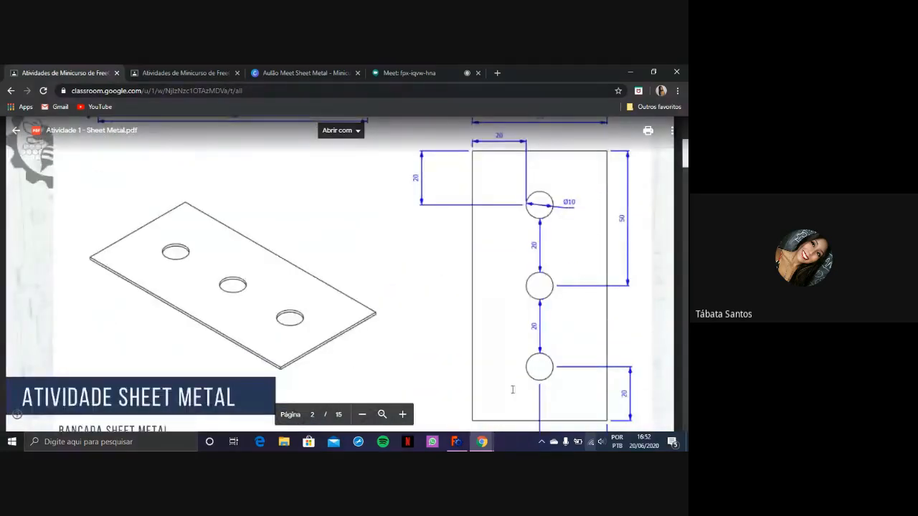
pyautogui.moveTo(456, 441)
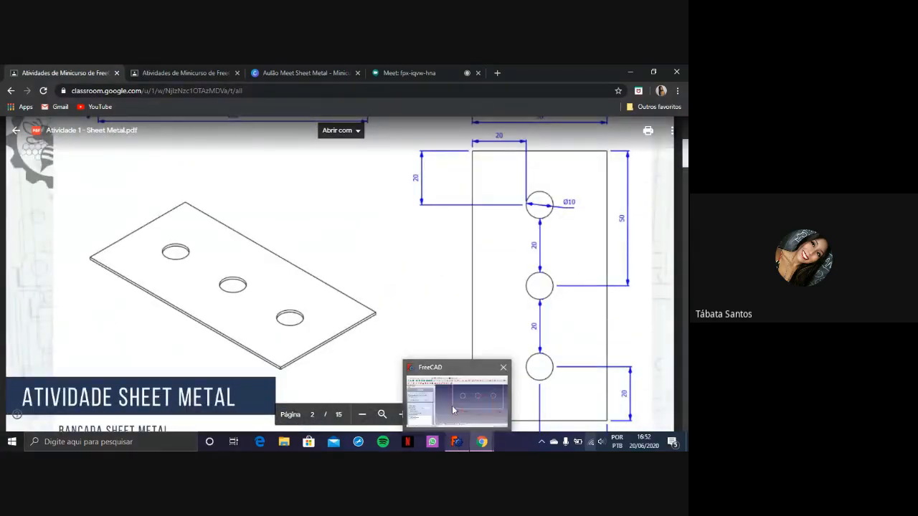
pyautogui.click(453, 410)
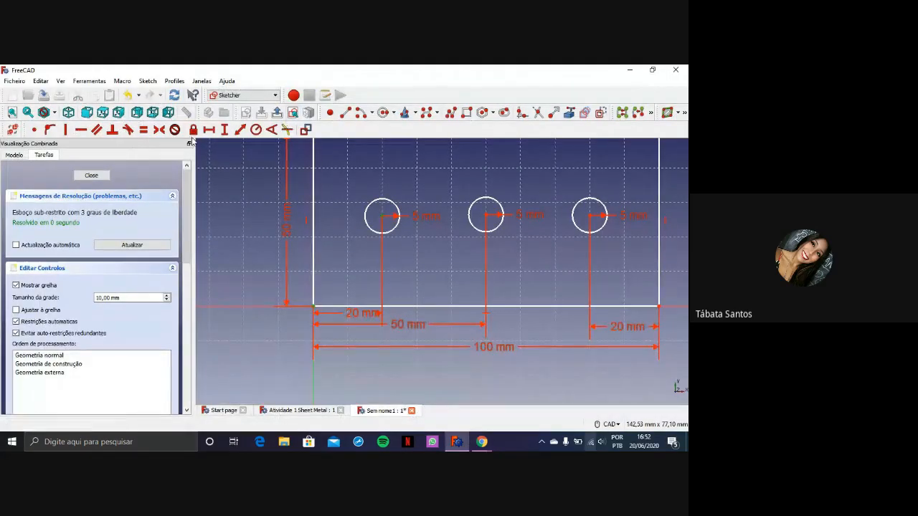
pyautogui.click(224, 130)
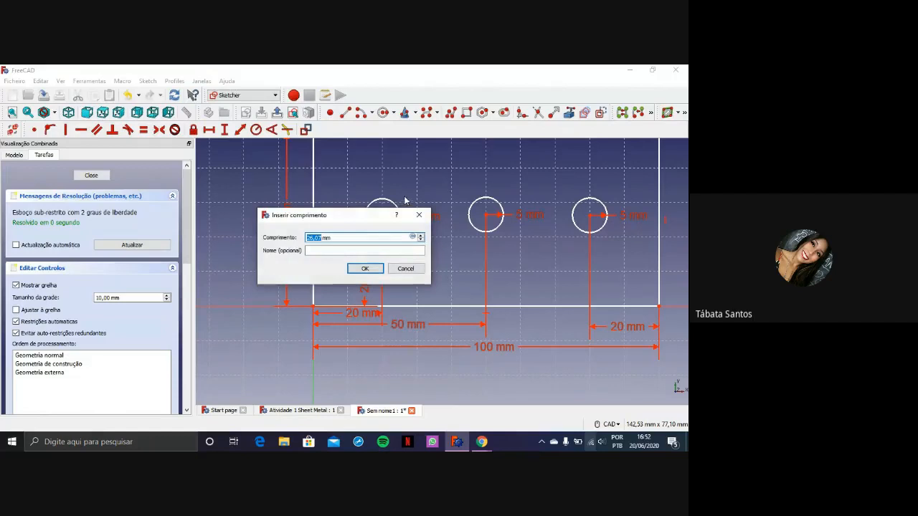
pyautogui.write('25')
pyautogui.press('Return')
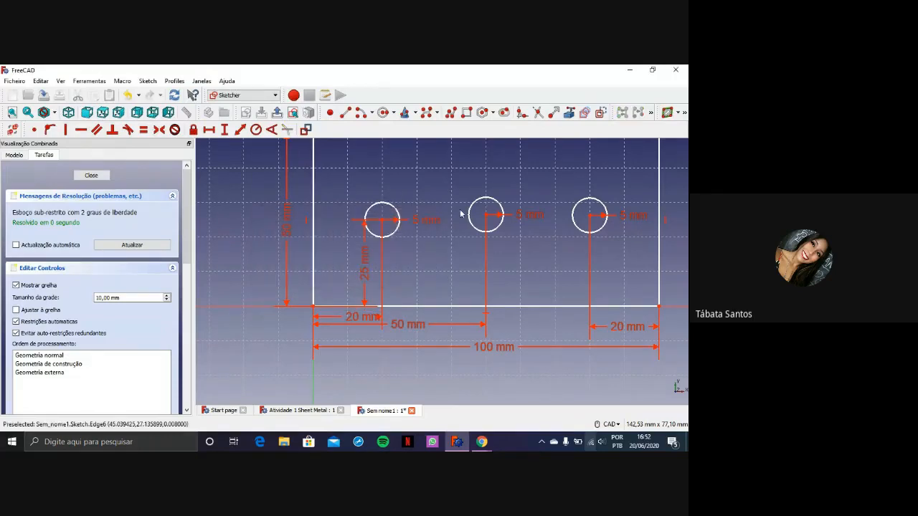
# Constrain the centres of the middle and right circles at a vertical distance of 25 mm above the rectangle's lower edge
pyautogui.click(224, 130)
pyautogui.write('25')
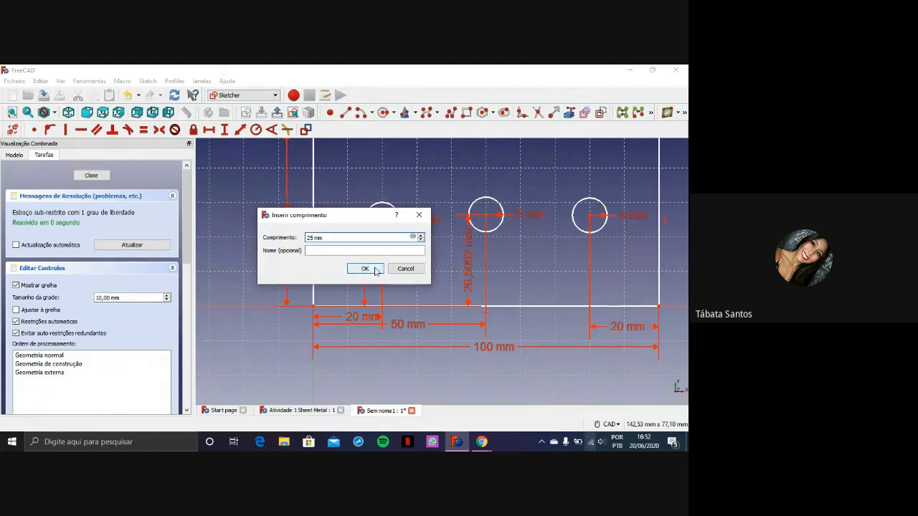
pyautogui.click(375, 271)
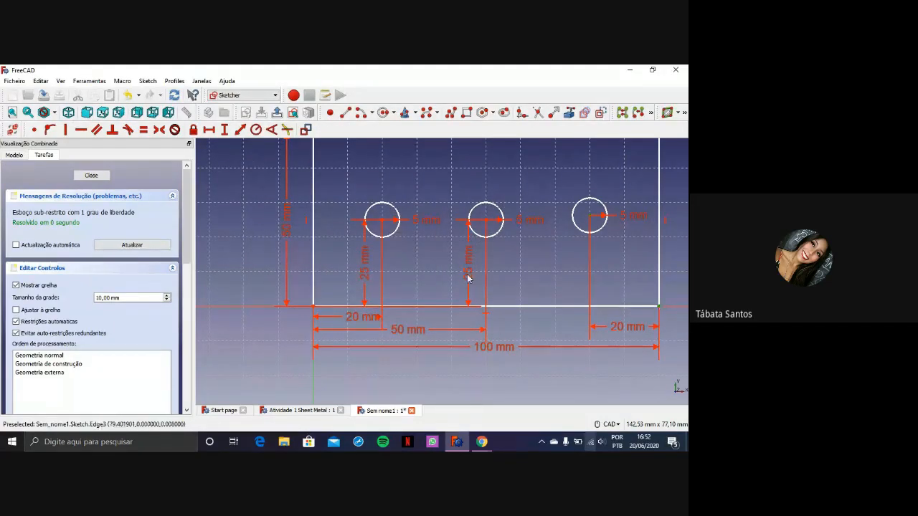
pyautogui.click(224, 129)
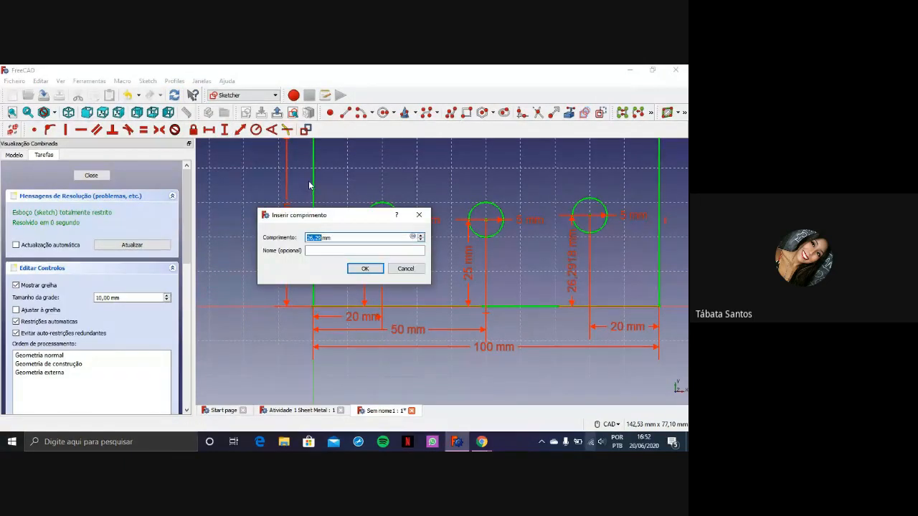
pyautogui.write('25')
pyautogui.click(373, 251)
pyautogui.press('Return')
# Close the sketch of the rectangle with three holes and return to Part Design
pyautogui.scroll(-2, 572, 191)
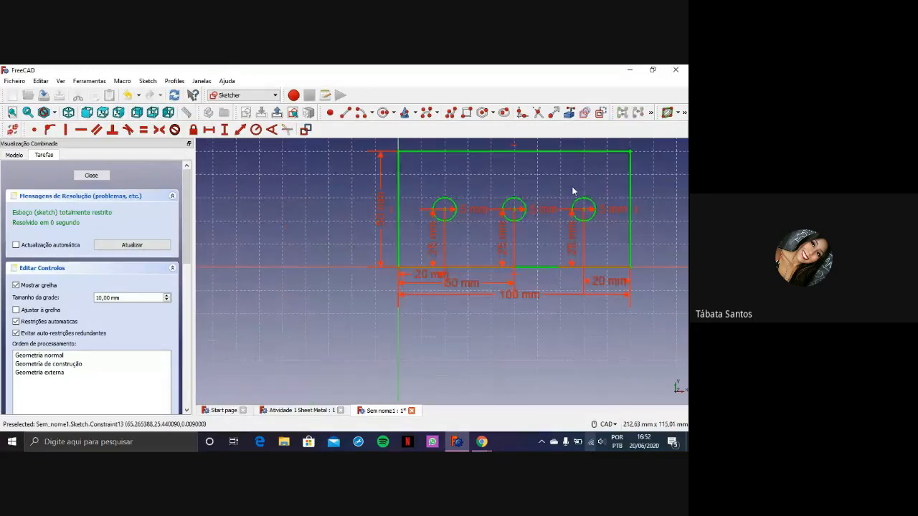
pyautogui.moveTo(610, 170); pyautogui.dragTo(524, 226, button='middle')
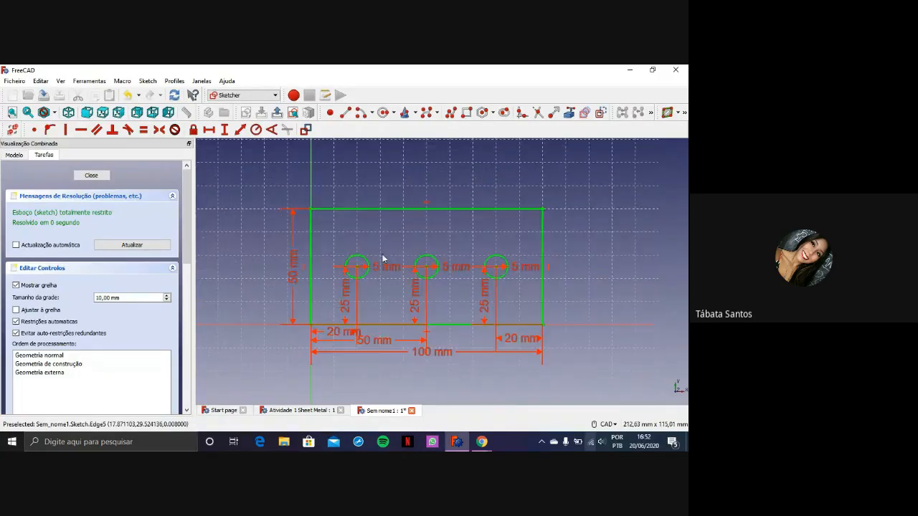
pyautogui.moveTo(502, 247); pyautogui.dragTo(501, 228, button='middle')
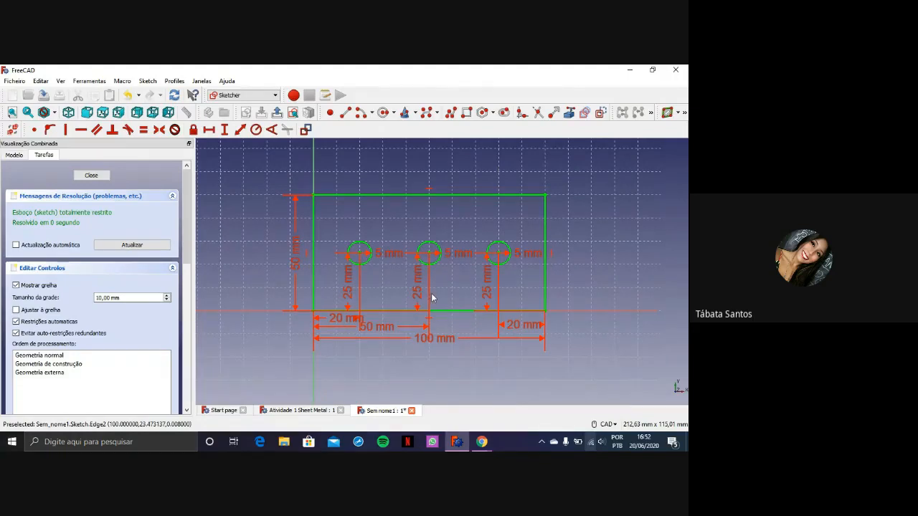
pyautogui.click(101, 176)
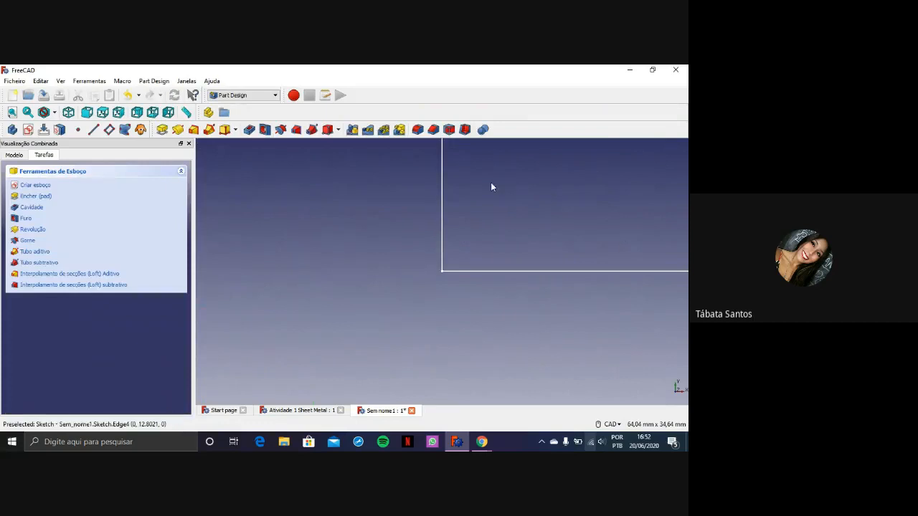
# Save the document on the SHOTS (D:) drive as "atividade 1 - sheet metal"
pyautogui.moveTo(633, 201); pyautogui.dragTo(459, 293, button='middle')
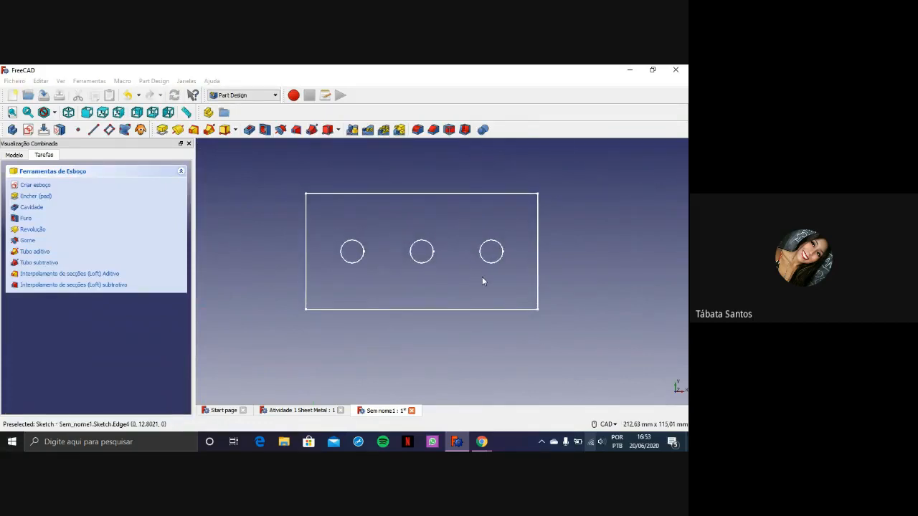
pyautogui.hotkey('ctrl', 's')
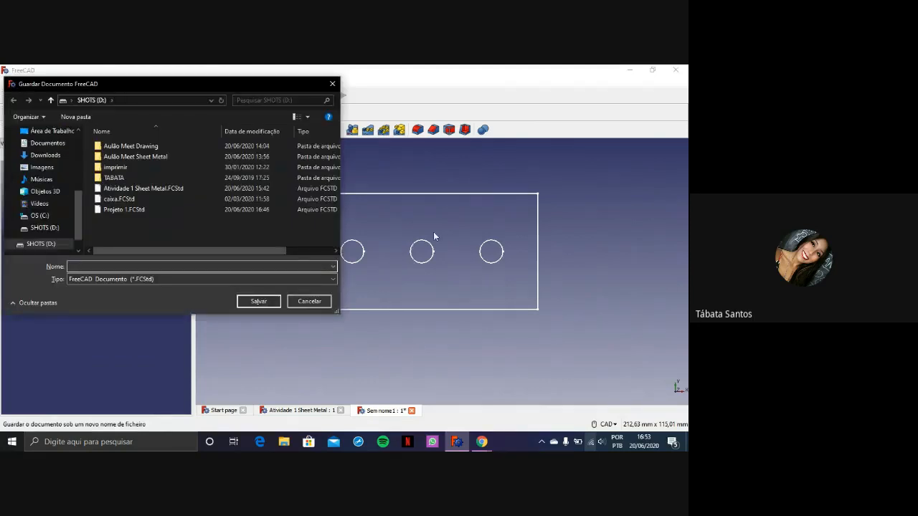
pyautogui.write('atividade')
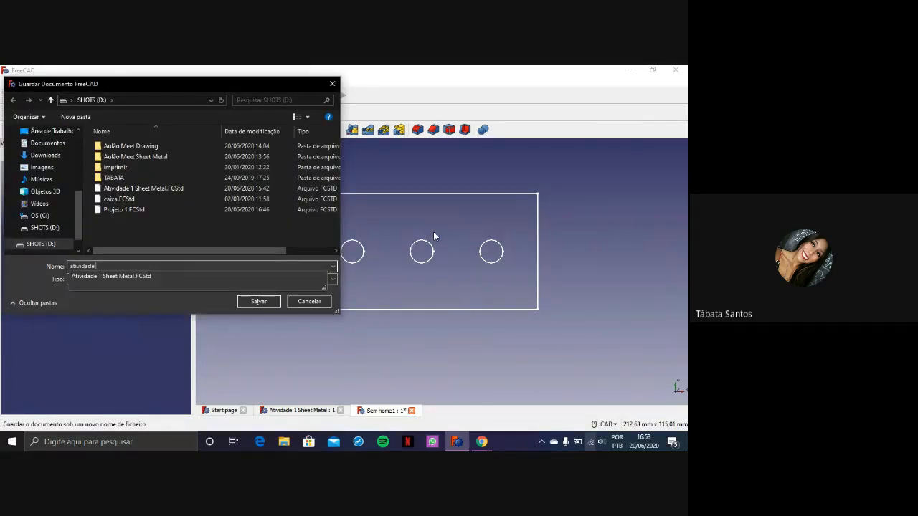
pyautogui.write(' 1 - sheet metal')
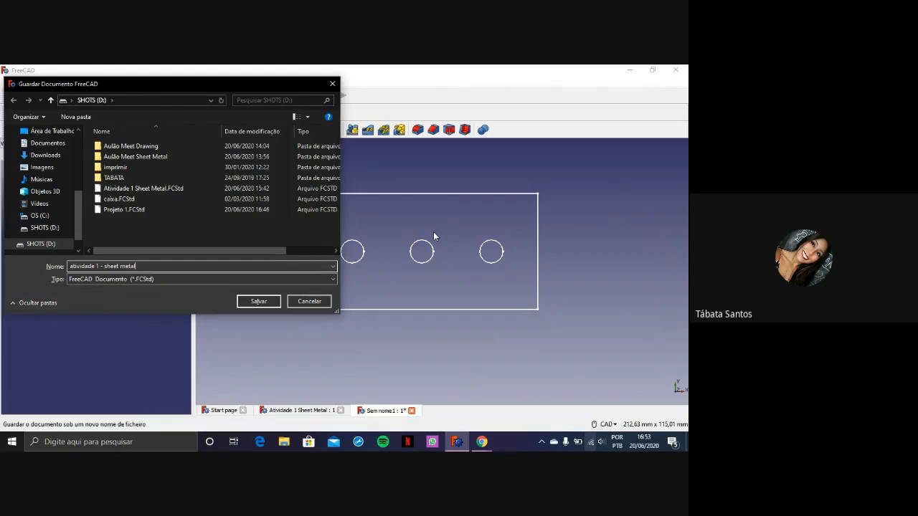
pyautogui.press('Return')
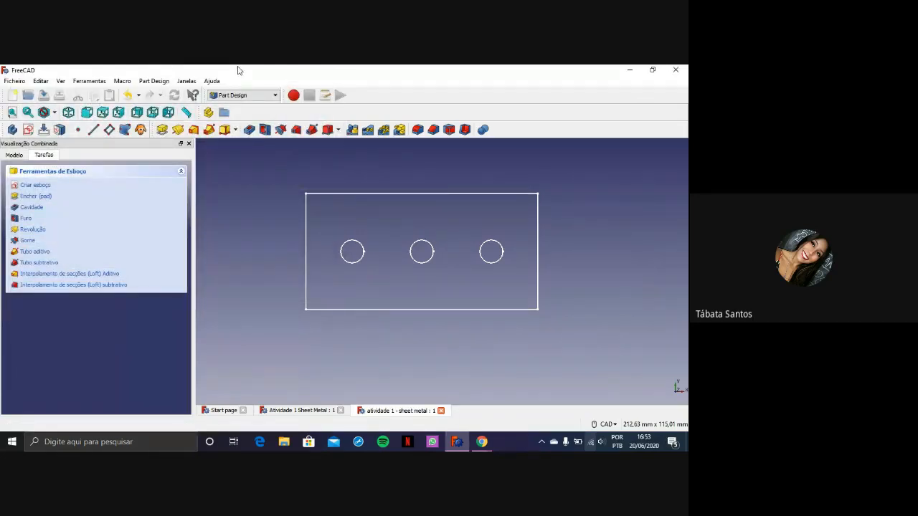
# Switch to the Sheet Metal workbench and create the base plate from the rectangle sketch with three holes
pyautogui.click(245, 94)
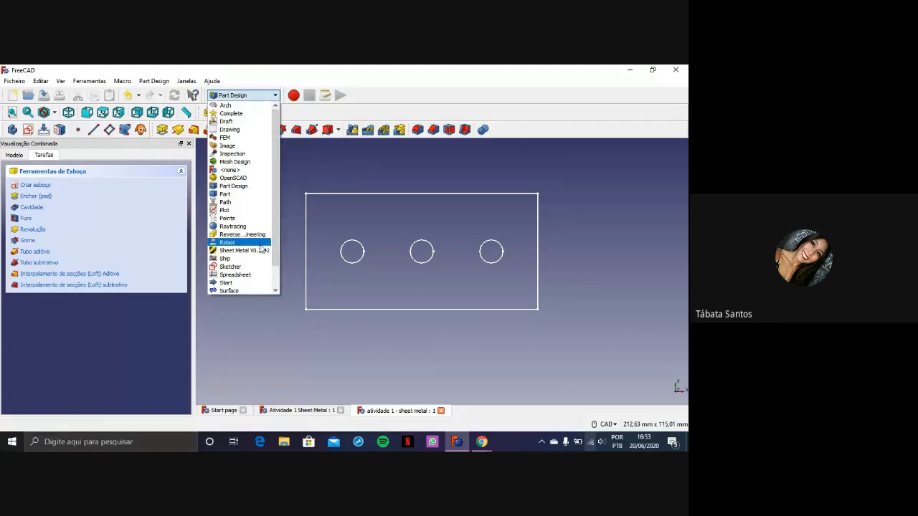
pyautogui.click(260, 250)
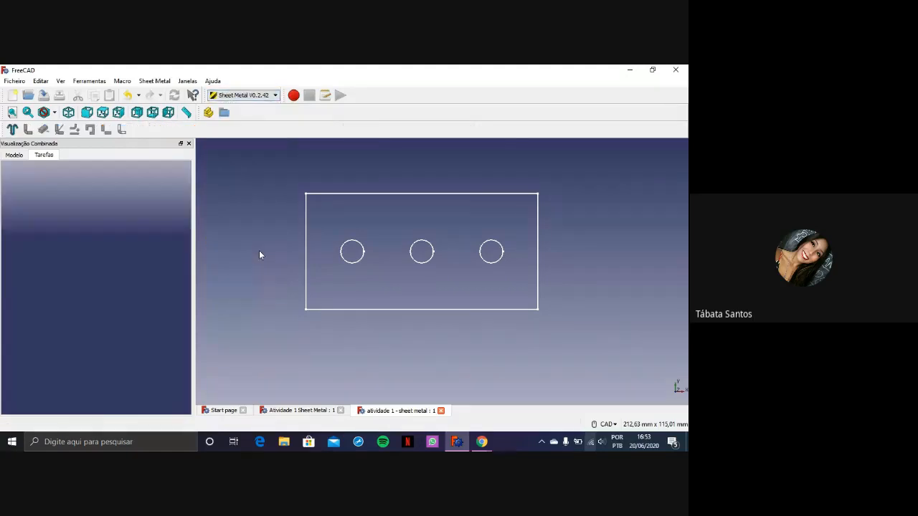
pyautogui.click(378, 310)
pyautogui.moveTo(490, 271); pyautogui.dragTo(432, 268, button='middle')
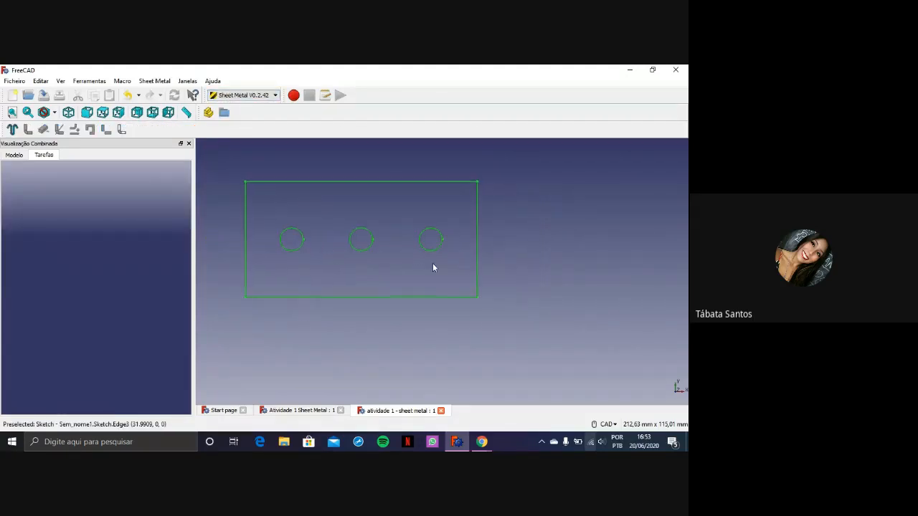
pyautogui.scroll(2, 401, 243)
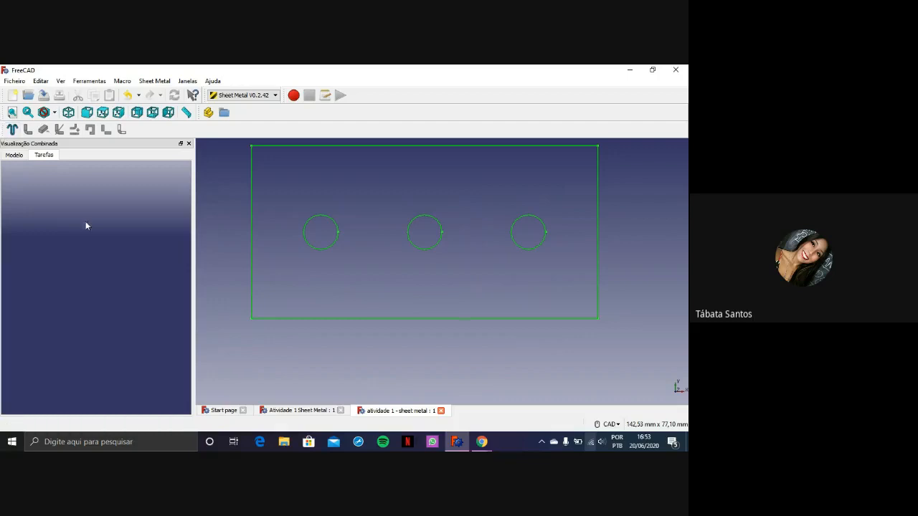
pyautogui.click(12, 130)
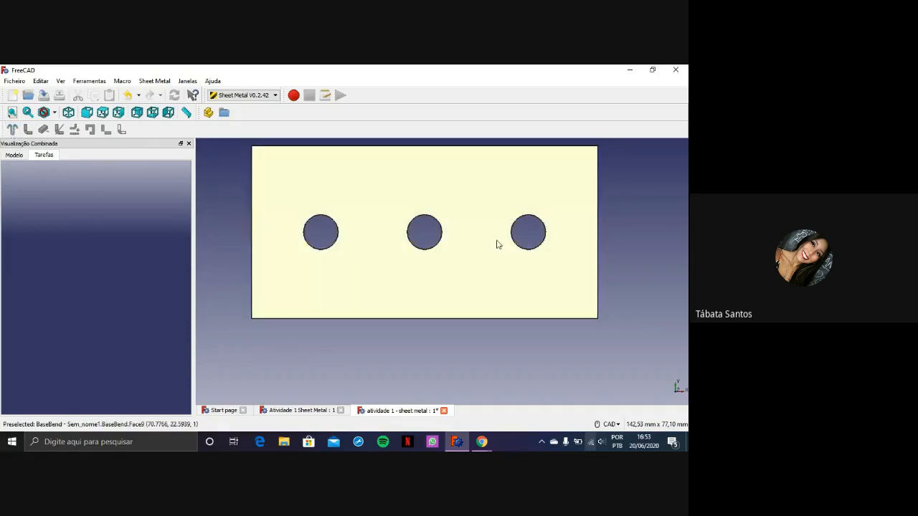
# Examine the sheet metal plate's thickness and holes in 3D and look at the Body in the model tree
pyautogui.moveTo(543, 274); pyautogui.dragTo(541, 256, button='middle')
pyautogui.moveTo(610, 277); pyautogui.dragTo(573, 275, button='middle')
pyautogui.scroll(2, 518, 251)
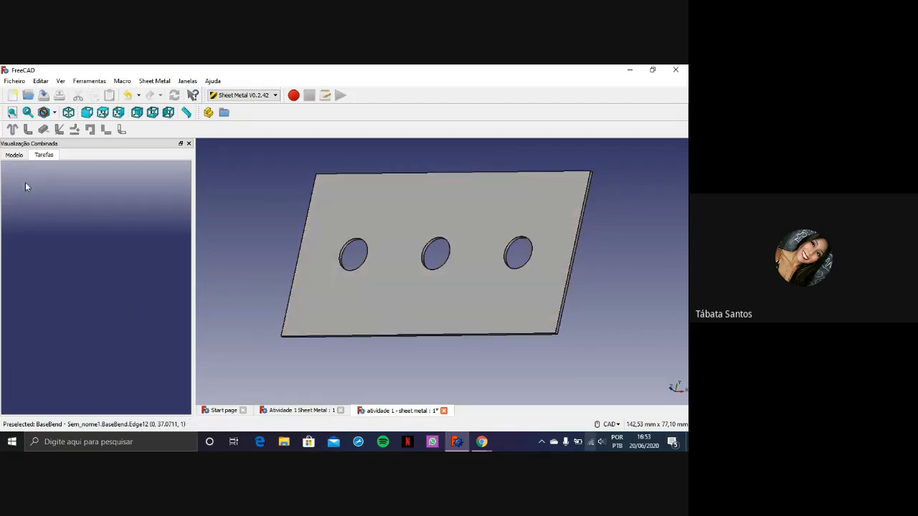
pyautogui.click(14, 155)
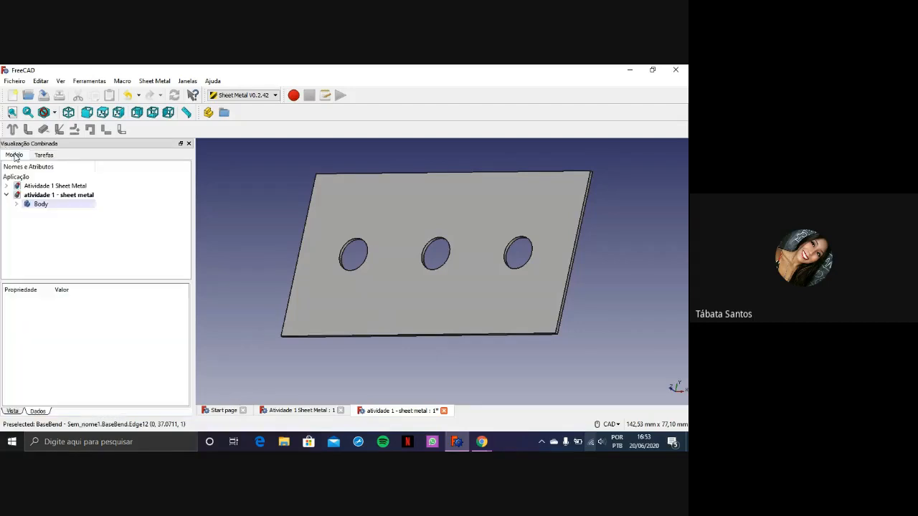
pyautogui.click(16, 205)
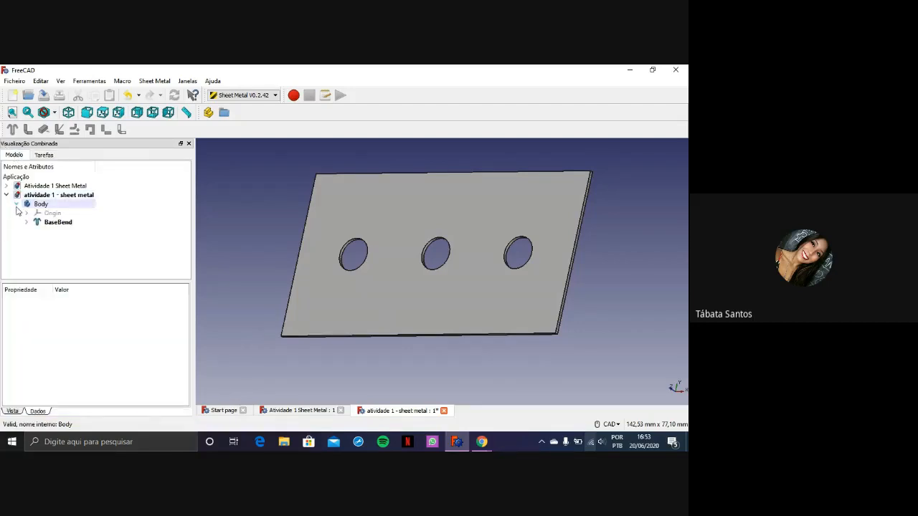
pyautogui.click(16, 205)
pyautogui.moveTo(480, 355)
pyautogui.mouseDown(button='middle')
pyautogui.moveTo(463, 308)
pyautogui.moveTo(473, 343)
pyautogui.mouseUp(button='middle')
pyautogui.scroll(2, 471, 348)
pyautogui.moveTo(533, 291); pyautogui.dragTo(529, 366, button='middle')
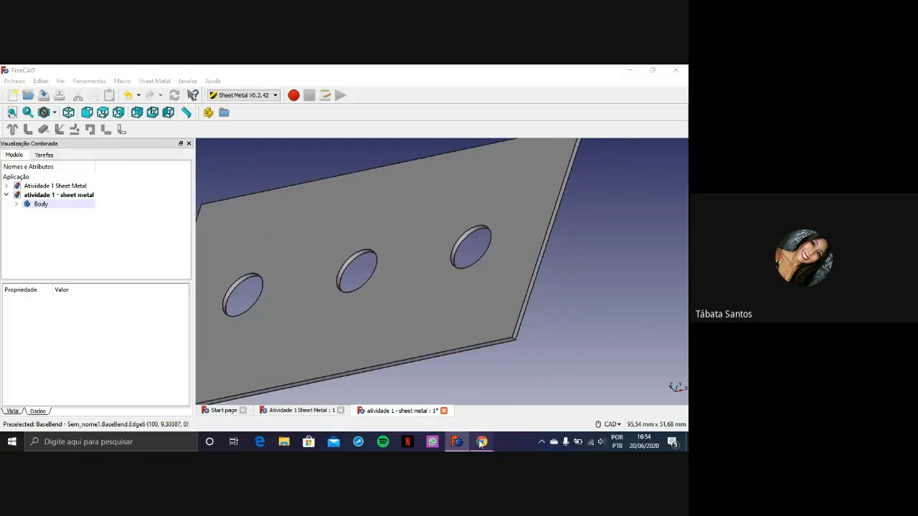
# Switch to the Atividade 1 - Sheet Metal PDF in Chrome and examine the page-4 drawing of the two side walls
pyautogui.moveTo(482, 442)
pyautogui.click(453, 414)
pyautogui.scroll(-6, 474, 303)
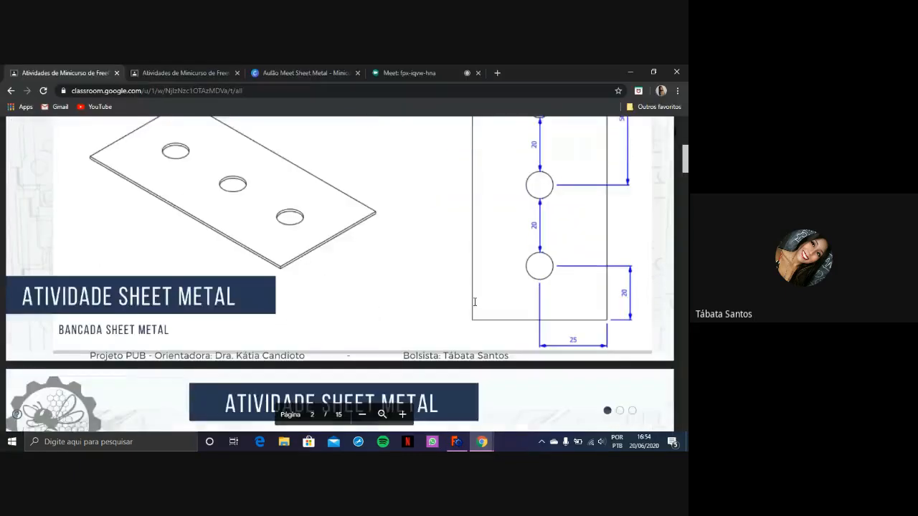
pyautogui.scroll(-1, 465, 290)
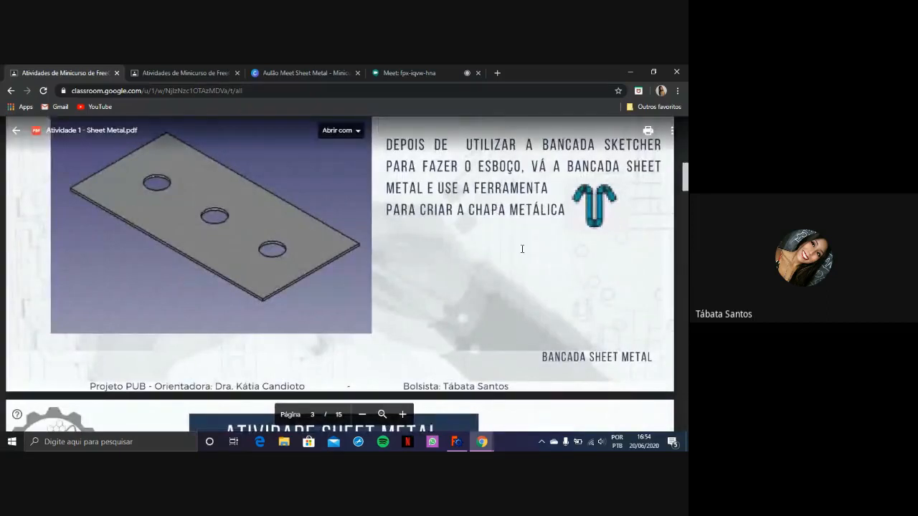
pyautogui.scroll(-6, 436, 256)
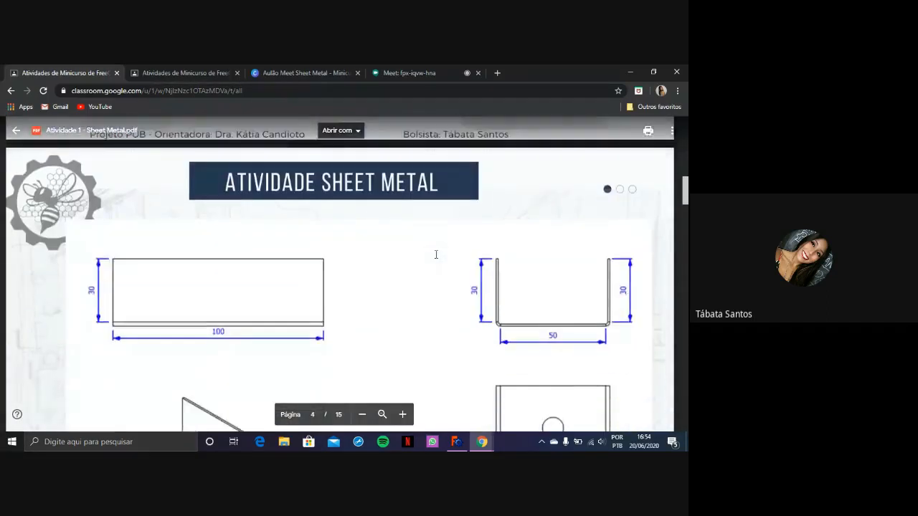
pyautogui.scroll(-1, 436, 254)
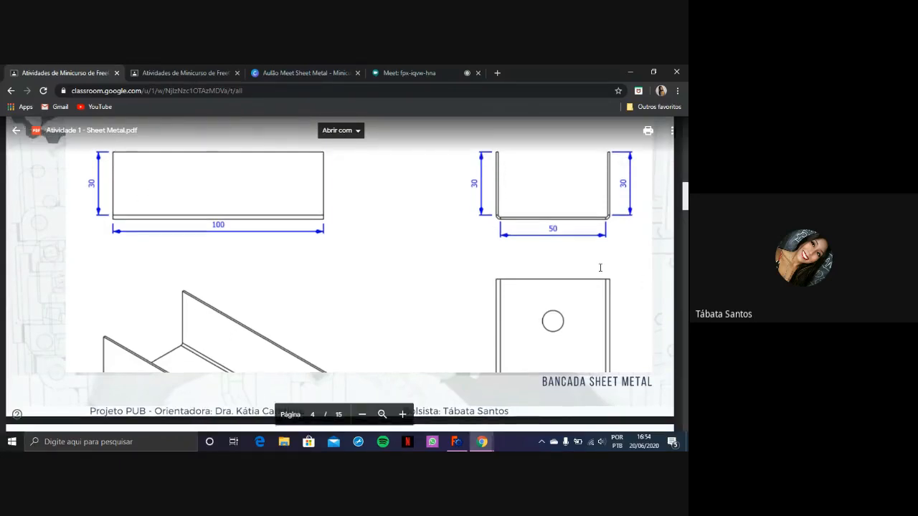
# Switch back to FreeCAD and extend a bent wall from the outer edge along one long side of the plate
pyautogui.click(460, 448)
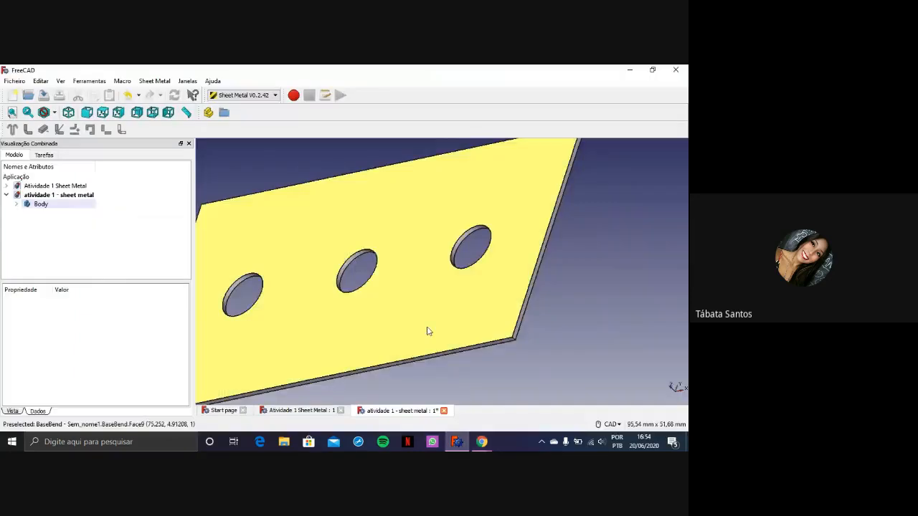
pyautogui.scroll(-2, 436, 308)
pyautogui.scroll(2, 342, 362)
pyautogui.scroll(3, 368, 367)
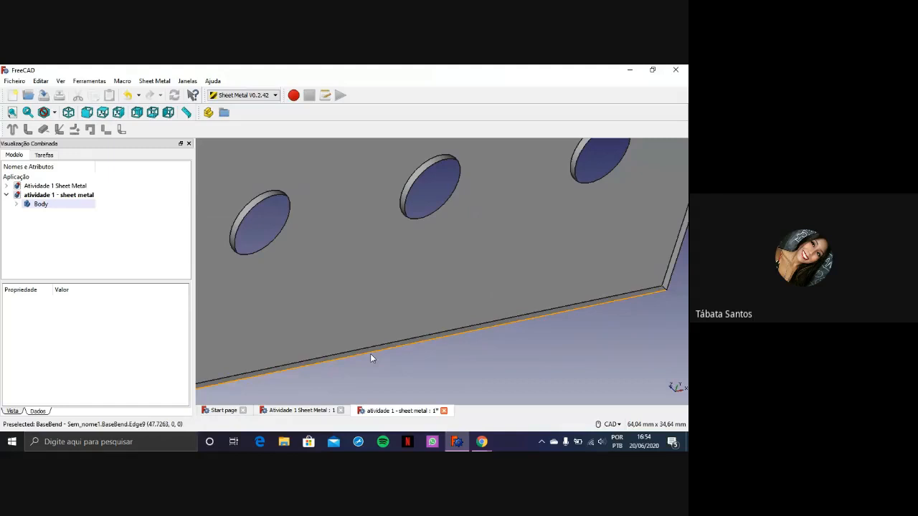
pyautogui.click(370, 353)
pyautogui.press('0')
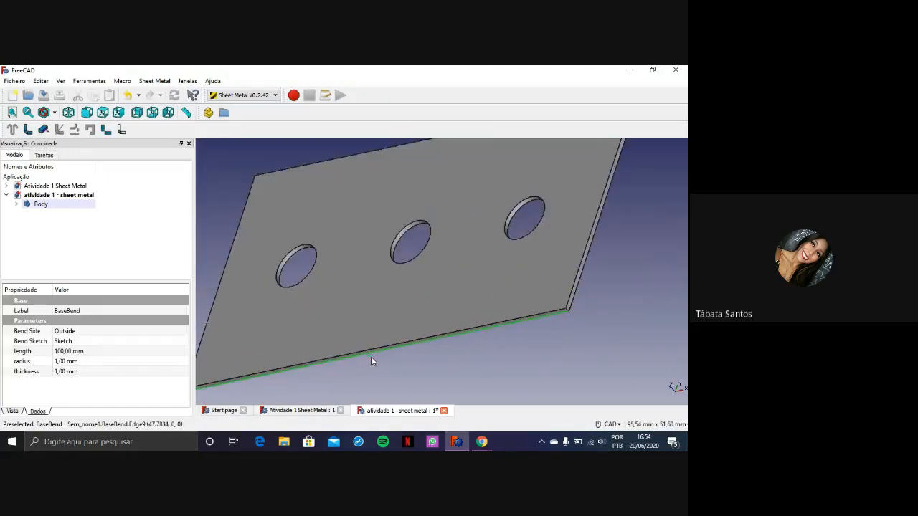
pyautogui.scroll(5, 373, 359)
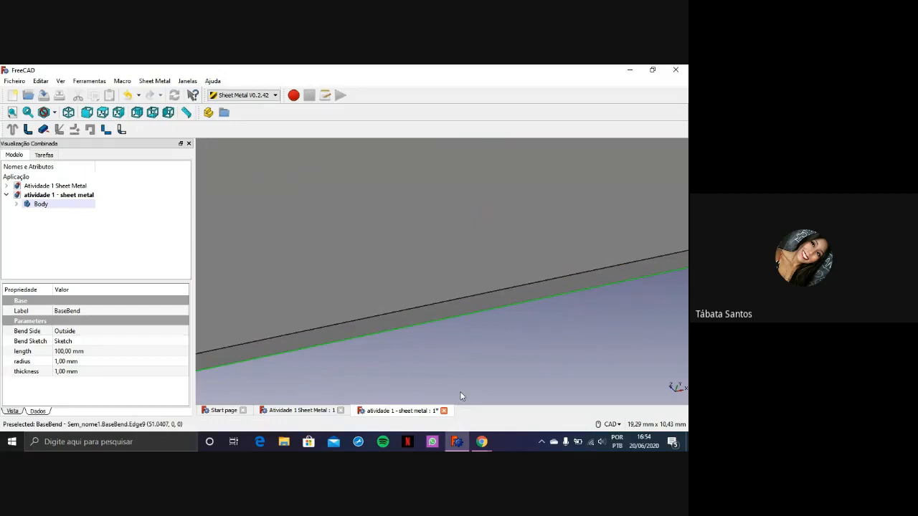
pyautogui.scroll(-6, 465, 367)
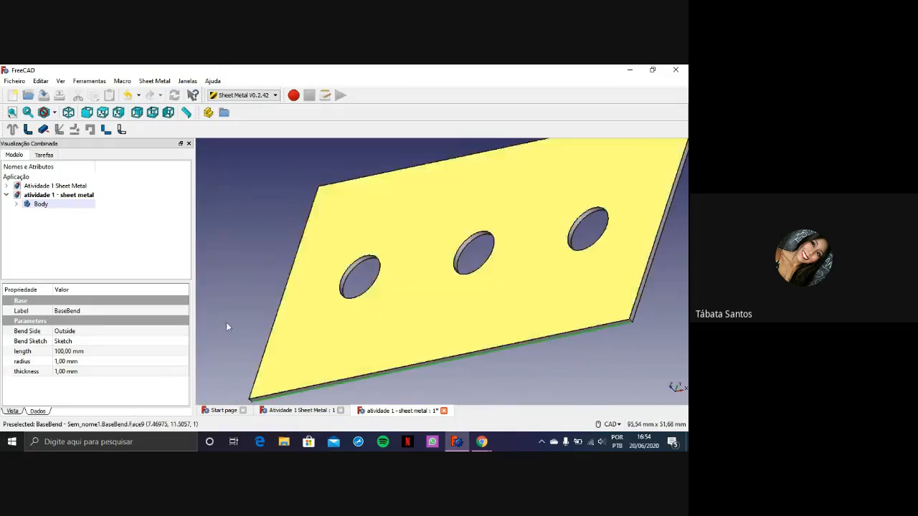
pyautogui.click(26, 129)
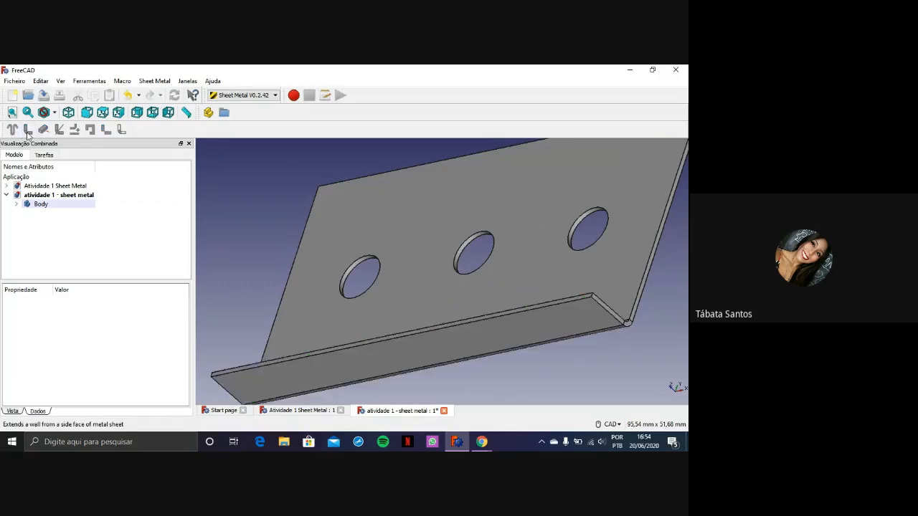
# Set the length of the new Bend wall to 30 mm
pyautogui.moveTo(531, 320); pyautogui.dragTo(521, 370, button='middle')
pyautogui.scroll(2, 454, 374)
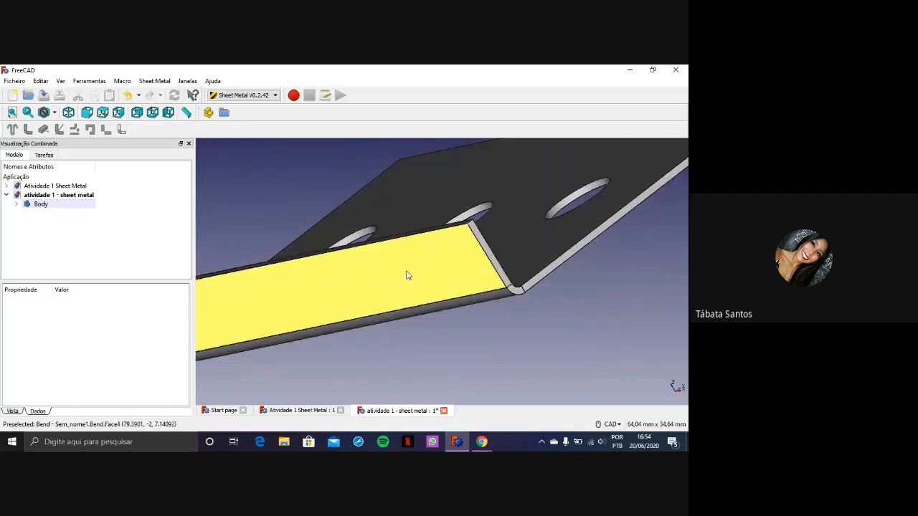
pyautogui.click(17, 204)
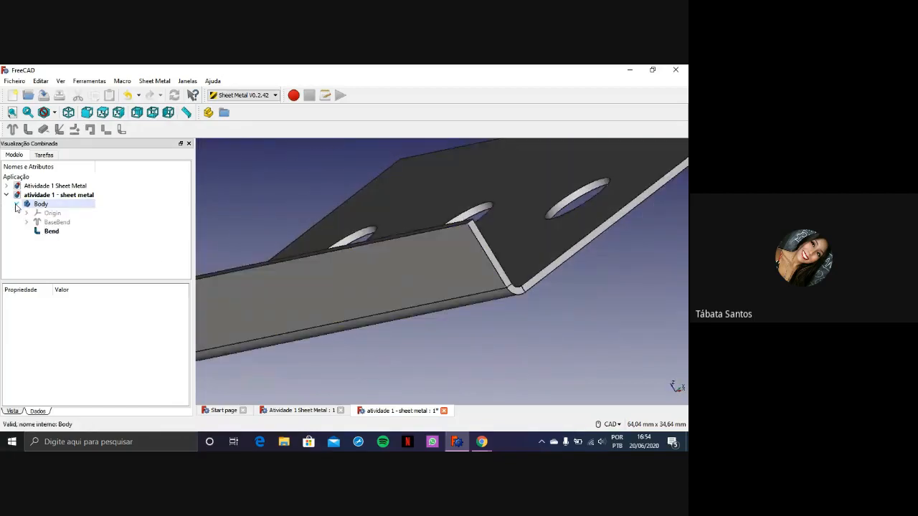
pyautogui.click(49, 231)
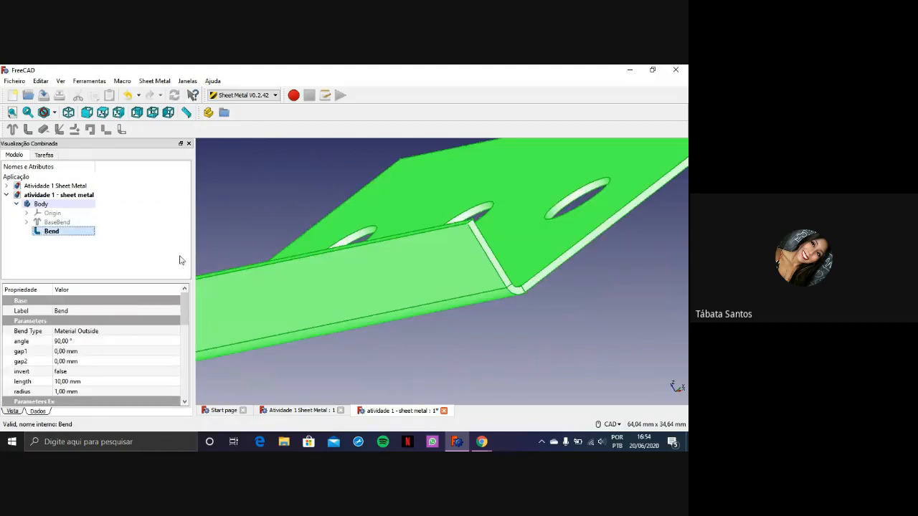
pyautogui.click(66, 383)
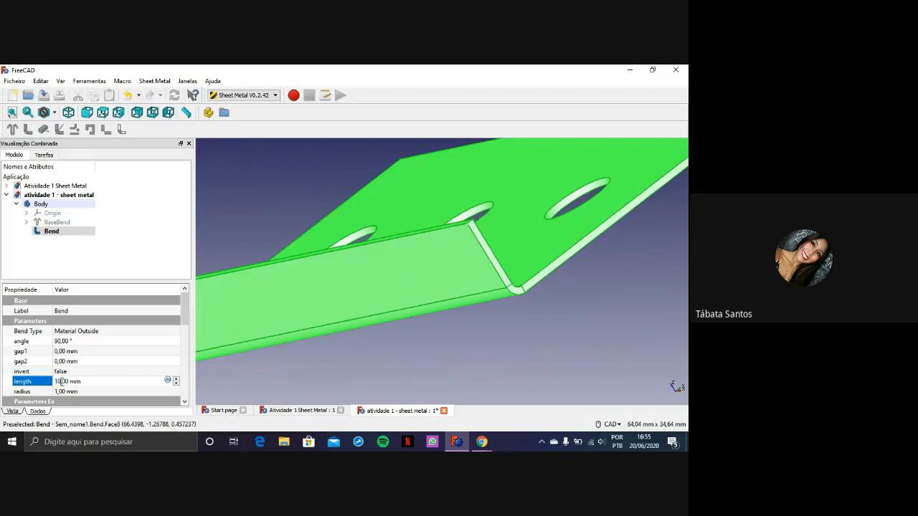
pyautogui.write('30')
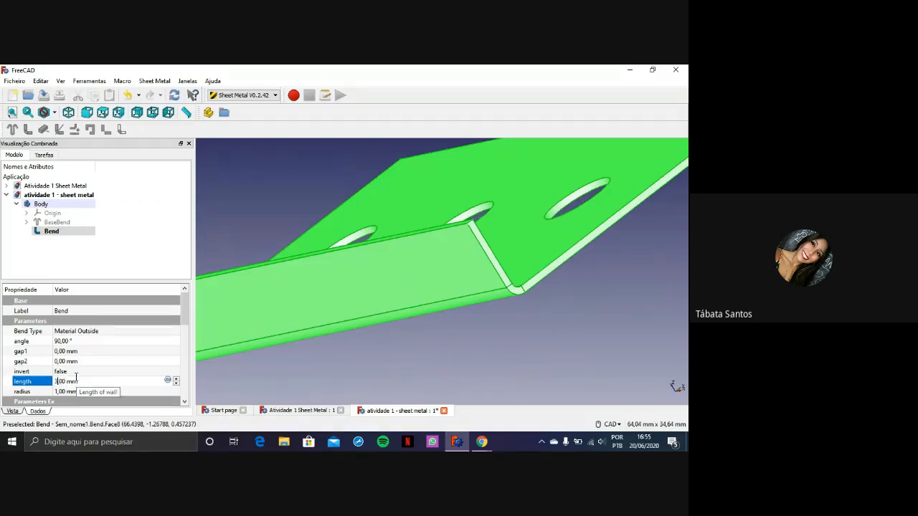
pyautogui.press('Return')
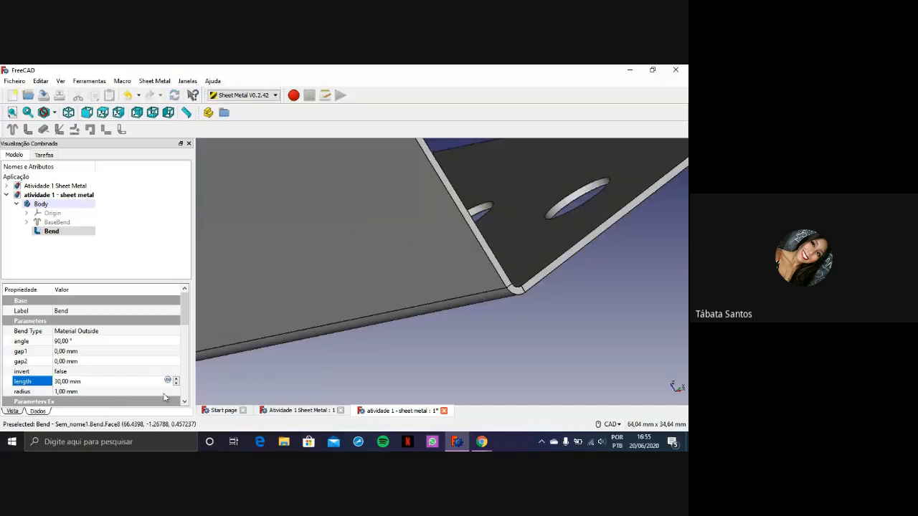
# Extend a bent wall from the outer lower edge along the plate's opposite long side
pyautogui.scroll(-4, 373, 350)
pyautogui.moveTo(539, 329); pyautogui.dragTo(502, 322, button='middle')
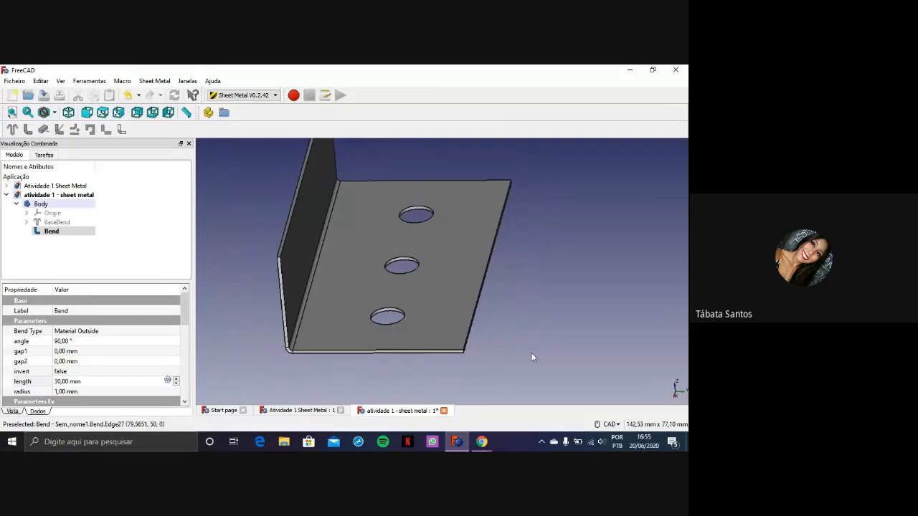
pyautogui.moveTo(532, 354); pyautogui.dragTo(435, 355, button='middle')
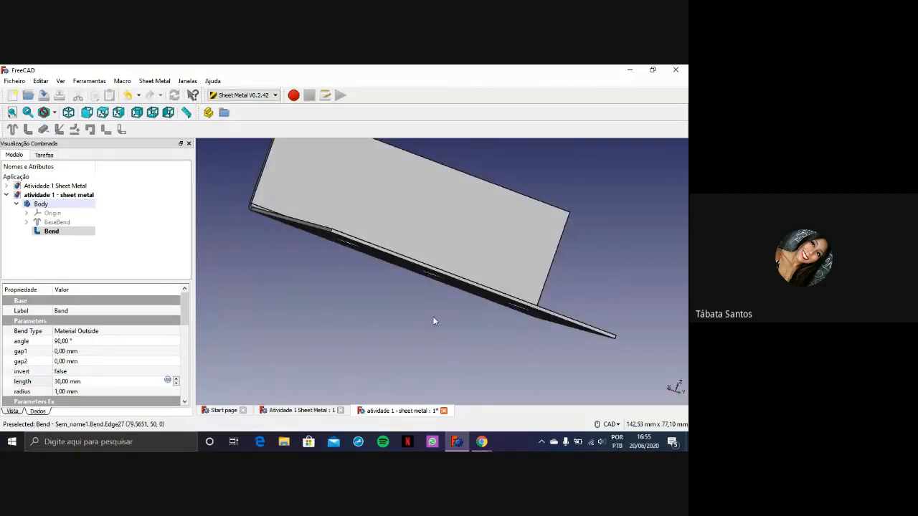
pyautogui.scroll(-2, 443, 293)
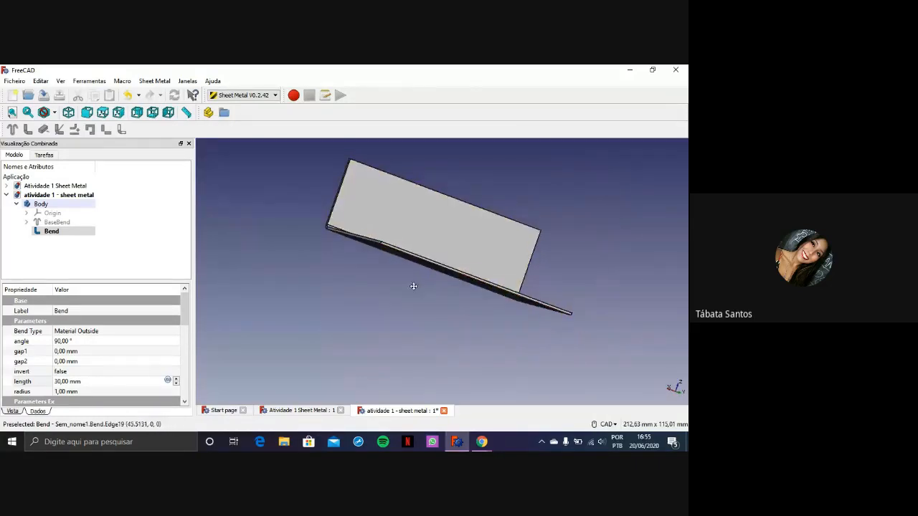
pyautogui.scroll(4, 459, 308)
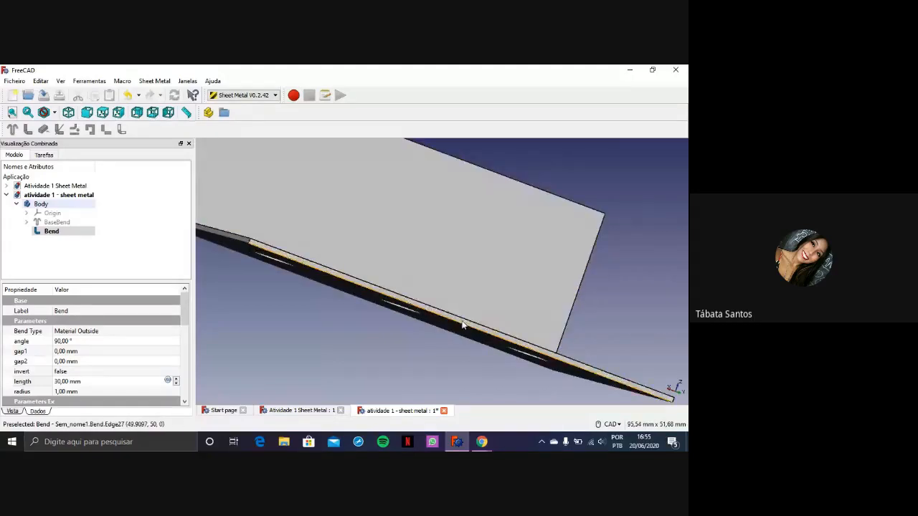
pyautogui.scroll(4, 464, 327)
pyautogui.click(466, 330)
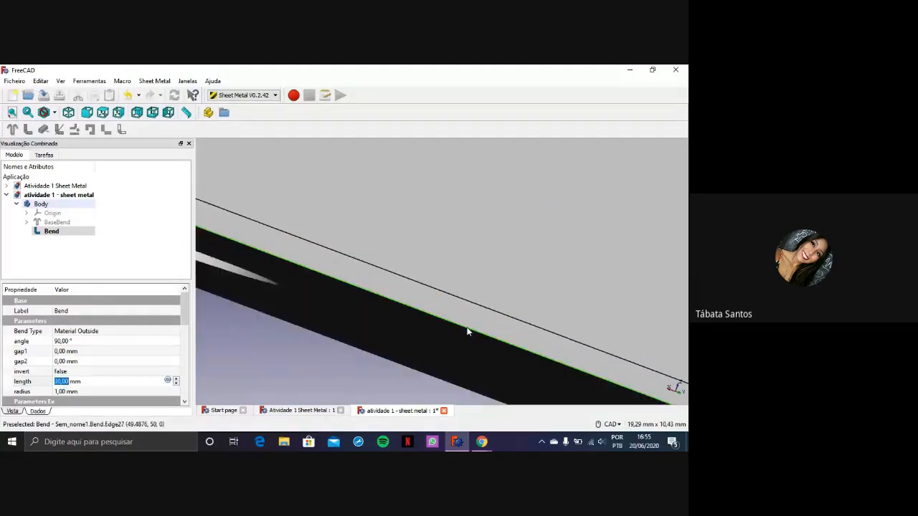
pyautogui.scroll(-2, 466, 331)
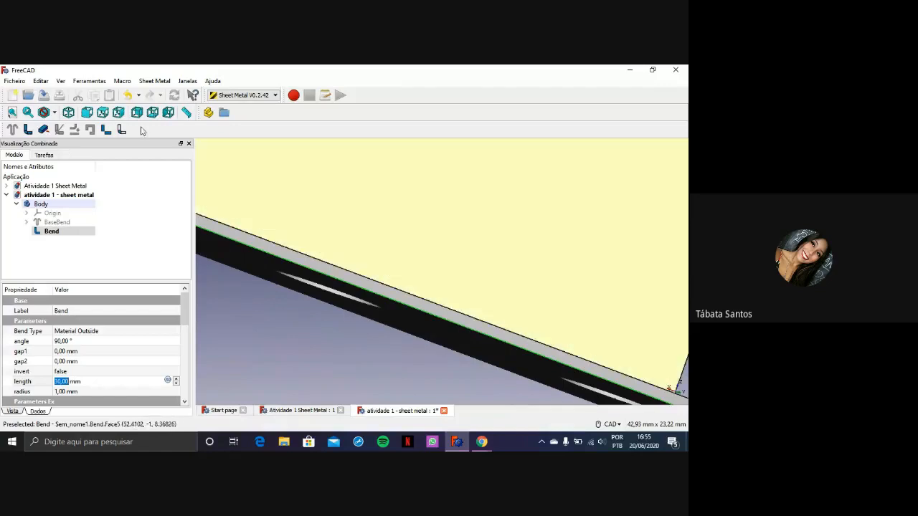
pyautogui.click(28, 129)
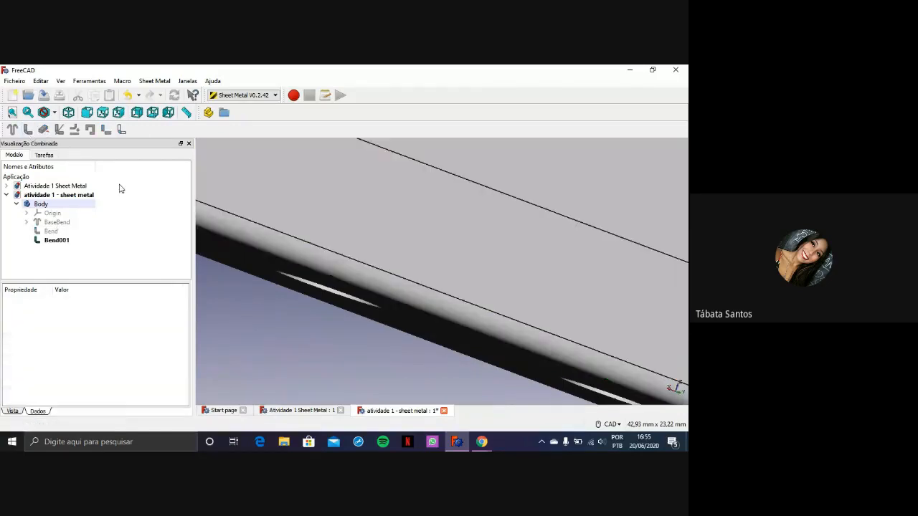
# Set the length of the second bent side wall to 30 mm
pyautogui.scroll(-5, 373, 211)
pyautogui.moveTo(373, 211); pyautogui.dragTo(312, 313, button='middle')
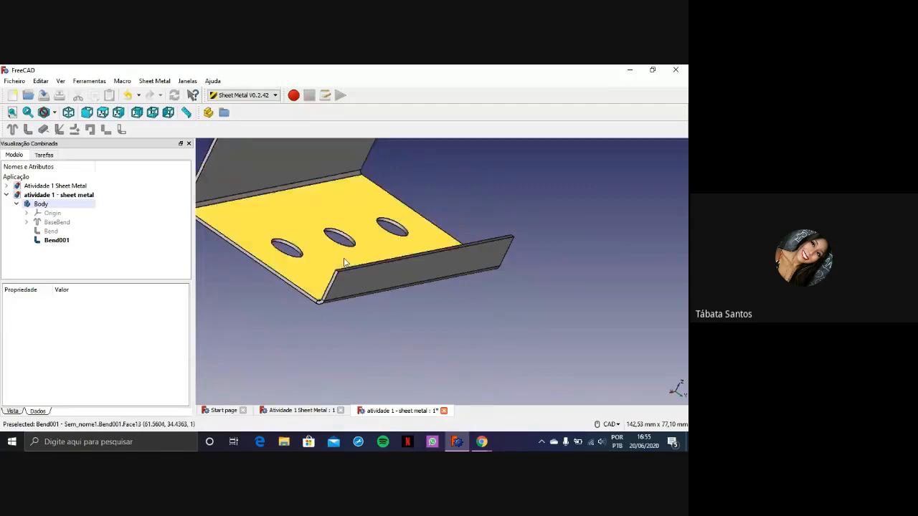
pyautogui.click(352, 289)
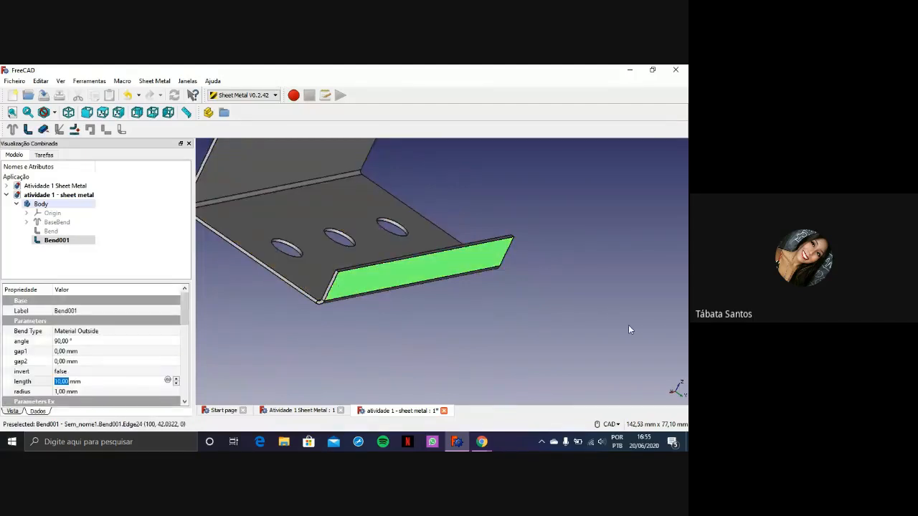
pyautogui.press('1')
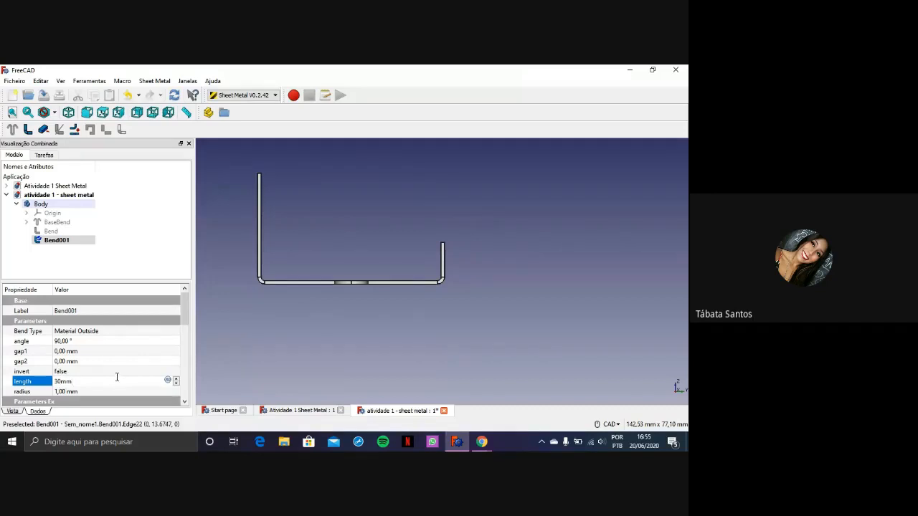
pyautogui.press('Return')
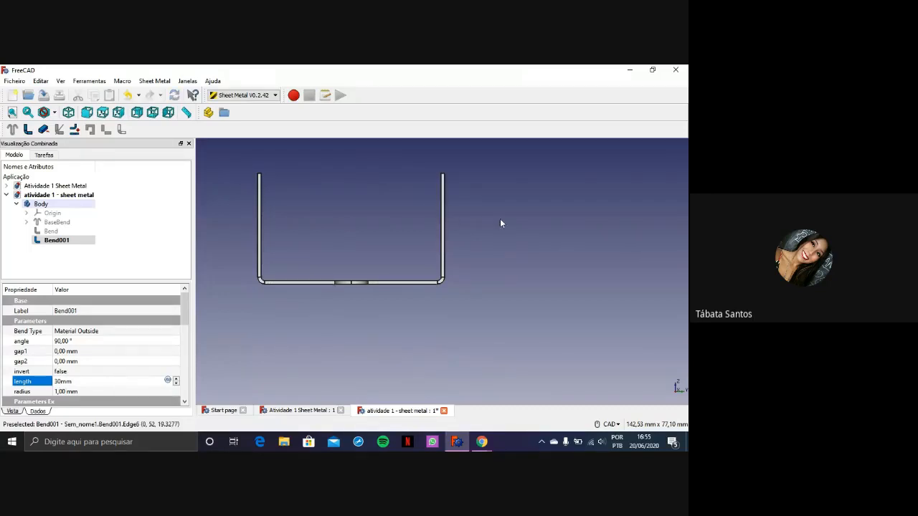
# Undo the second side wall and redo it, twice
pyautogui.click(128, 94)
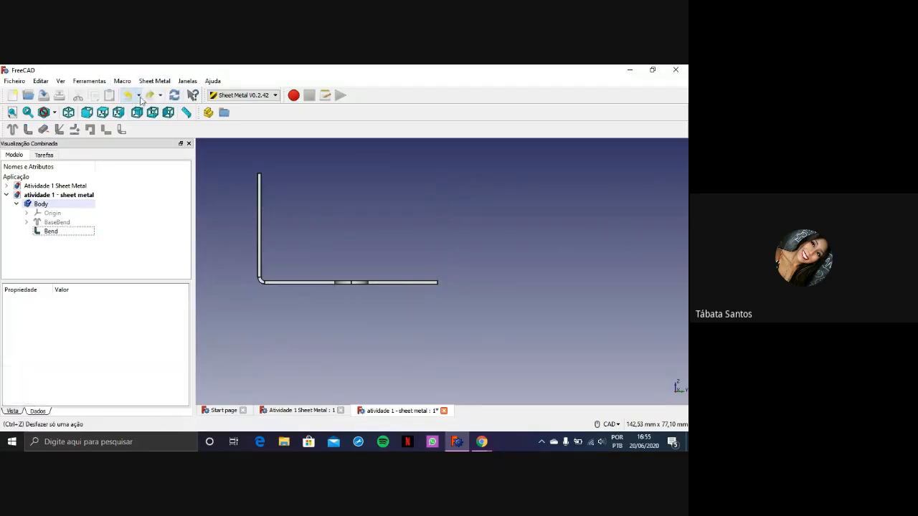
pyautogui.click(147, 95)
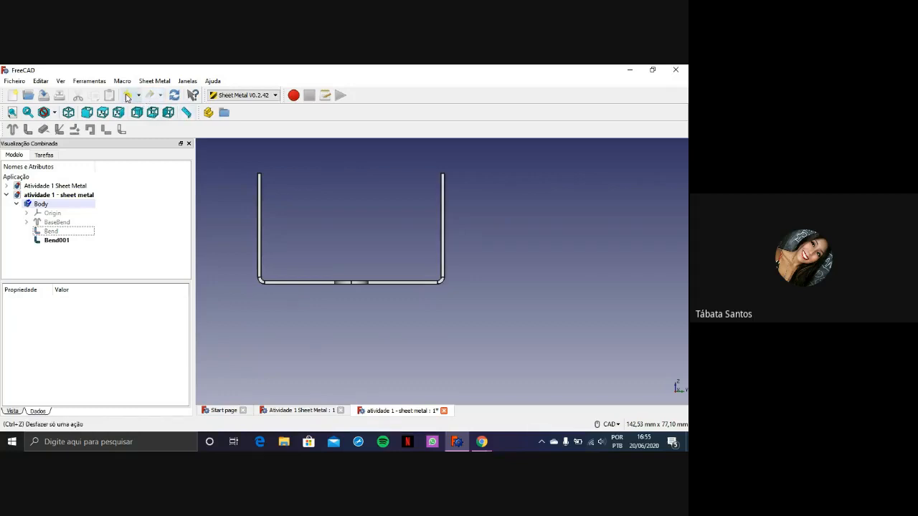
pyautogui.click(129, 95)
pyautogui.click(152, 99)
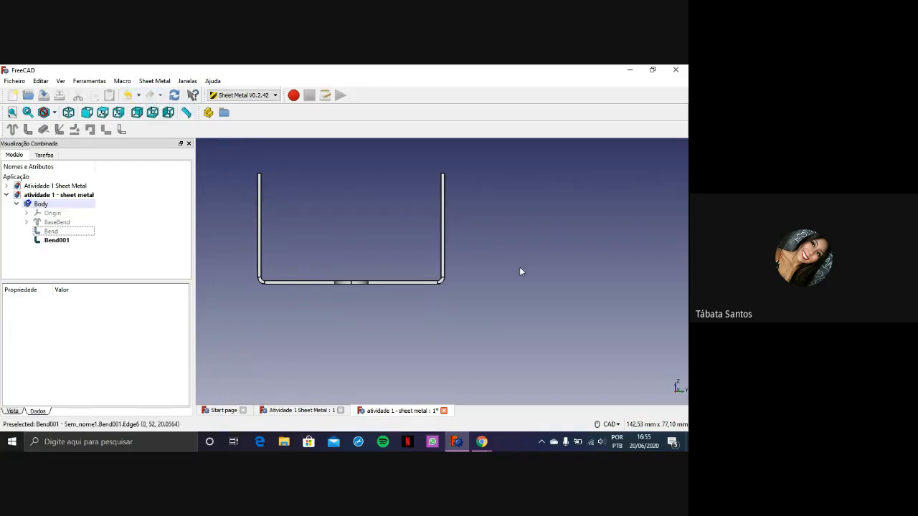
# Examine the part with its two side walls in isometric view and from other angles
pyautogui.click(68, 113)
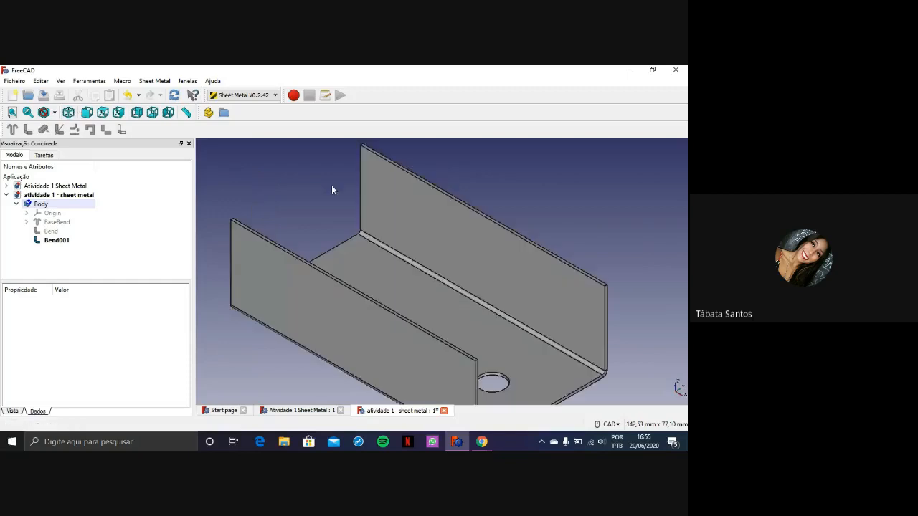
pyautogui.scroll(-4, 460, 229)
pyautogui.moveTo(581, 320); pyautogui.dragTo(463, 280, button='middle')
pyautogui.scroll(2, 510, 252)
pyautogui.scroll(2, 542, 263)
pyautogui.scroll(1, 534, 259)
pyautogui.scroll(-3, 566, 335)
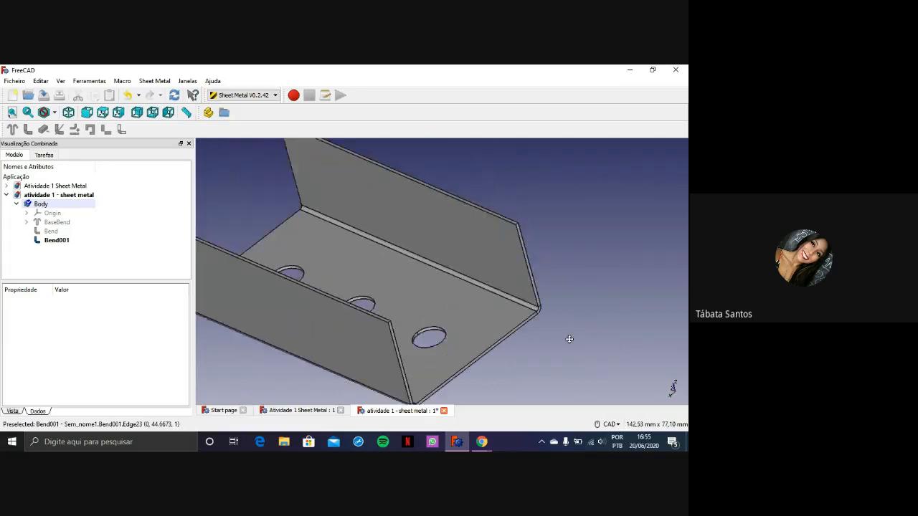
# Switch to the Atividade 1 - Sheet Metal PDF in Chrome and read the page 5 and 6 instructions on the side walls and outward bends
pyautogui.click(482, 442)
pyautogui.click(466, 415)
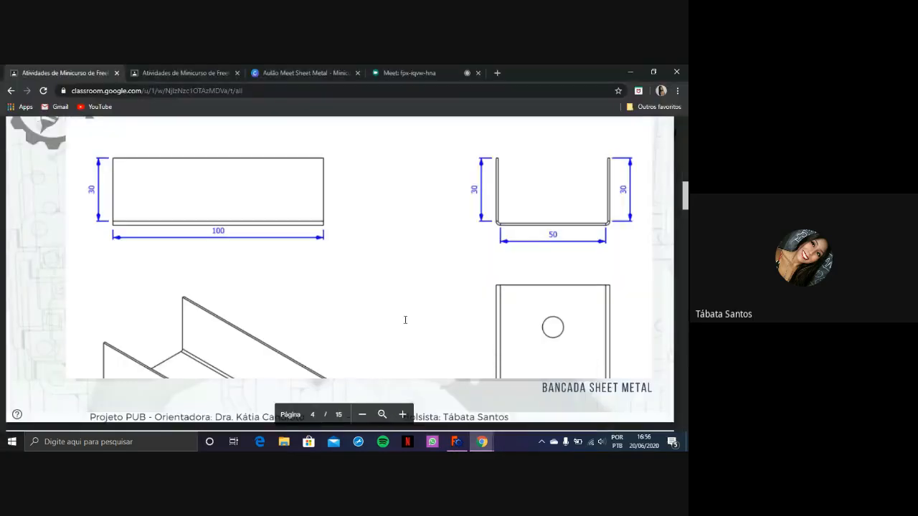
pyautogui.scroll(-3, 438, 287)
pyautogui.scroll(-3, 439, 264)
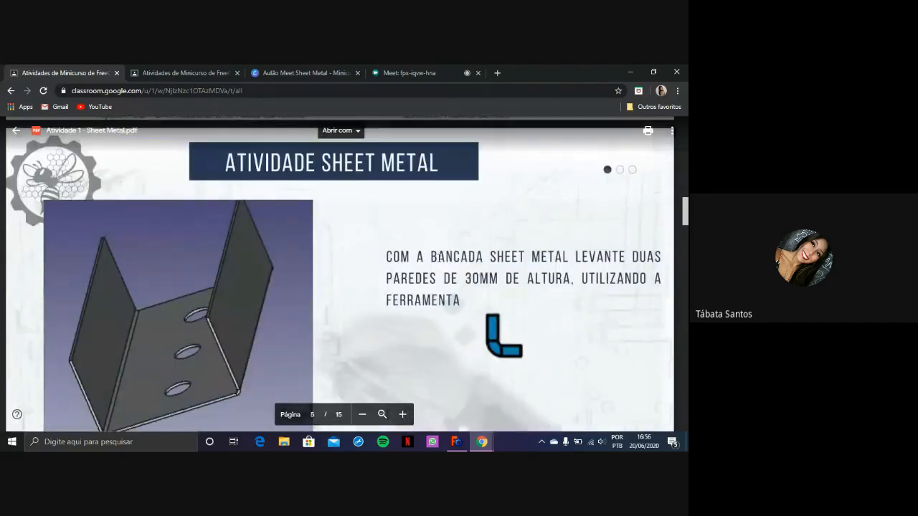
pyautogui.scroll(-1, 461, 215)
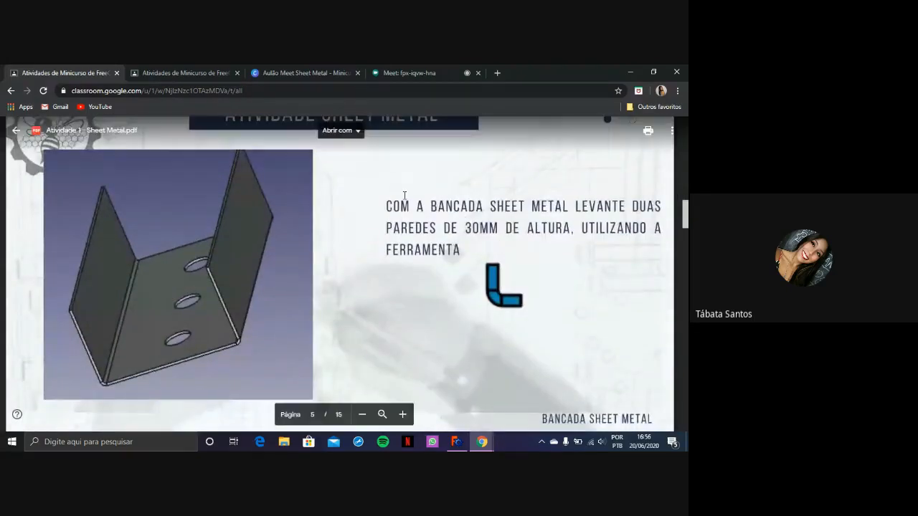
pyautogui.scroll(-10, 438, 251)
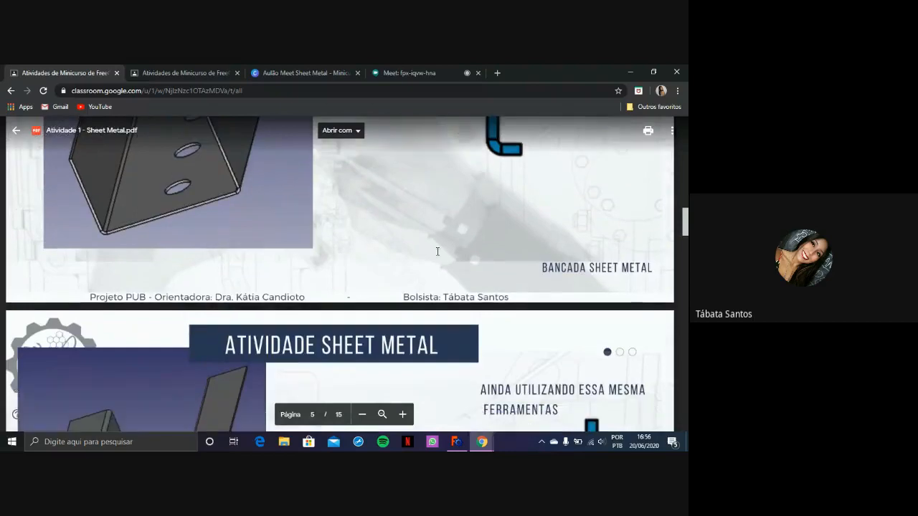
pyautogui.scroll(1, 437, 250)
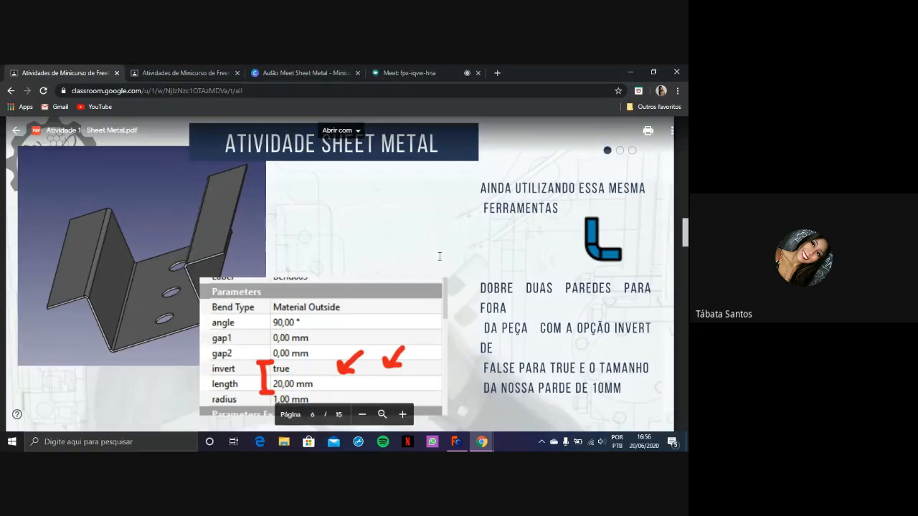
pyautogui.scroll(-1, 433, 276)
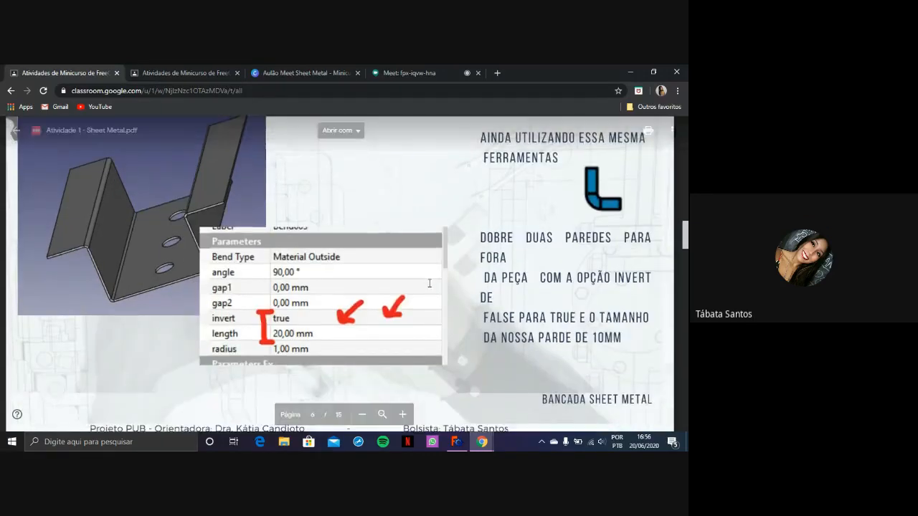
pyautogui.scroll(2, 429, 284)
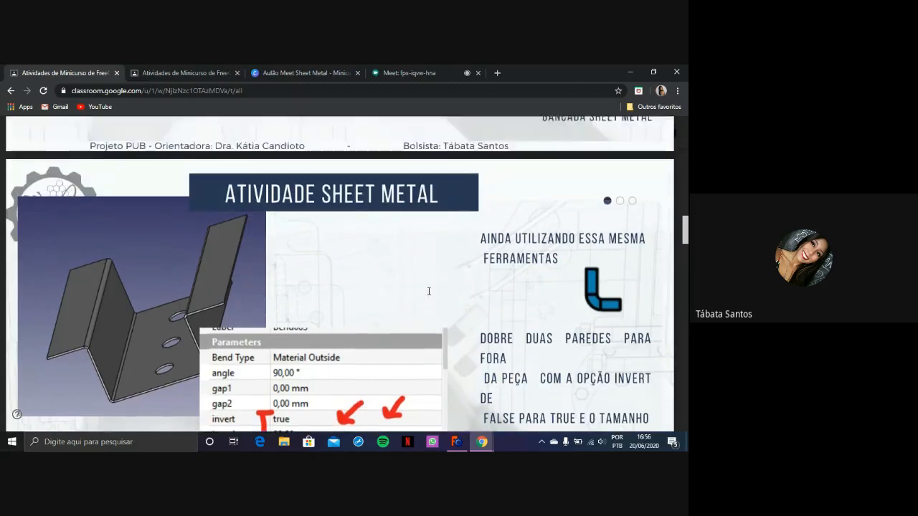
pyautogui.scroll(-2, 344, 301)
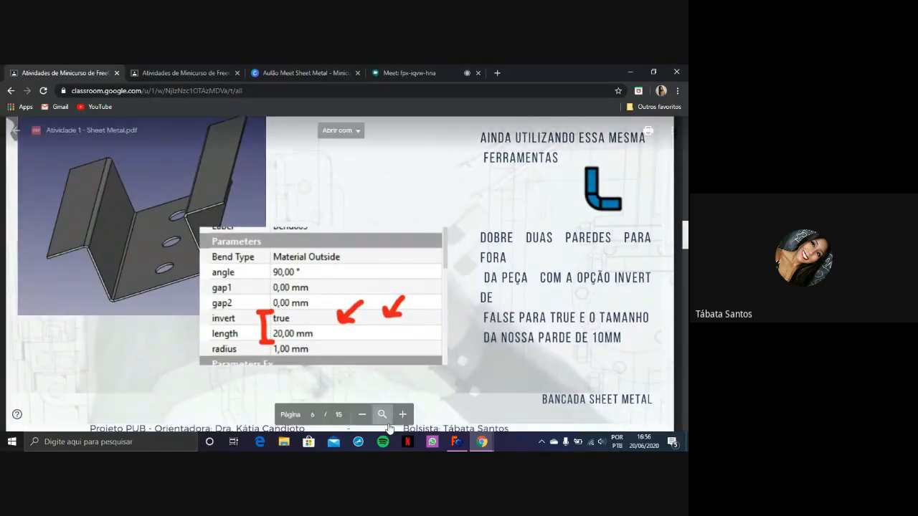
# Switch back to FreeCAD and extend a bent wall from the outer top edge of the second side wall
pyautogui.click(457, 441)
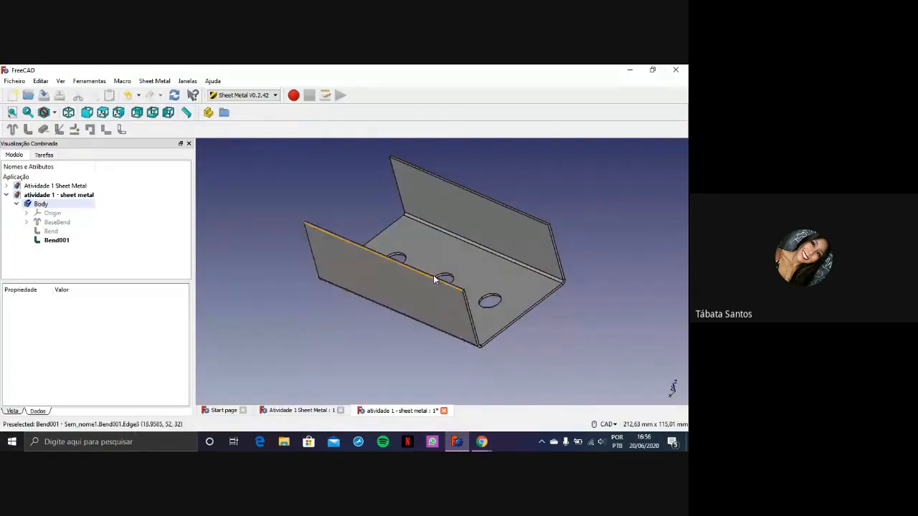
pyautogui.scroll(5, 432, 277)
pyautogui.click(453, 288)
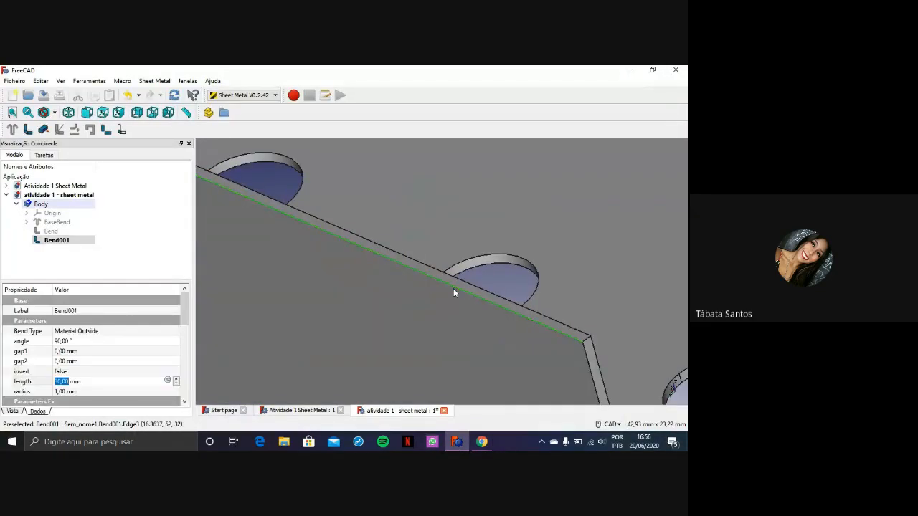
pyautogui.scroll(-5, 453, 290)
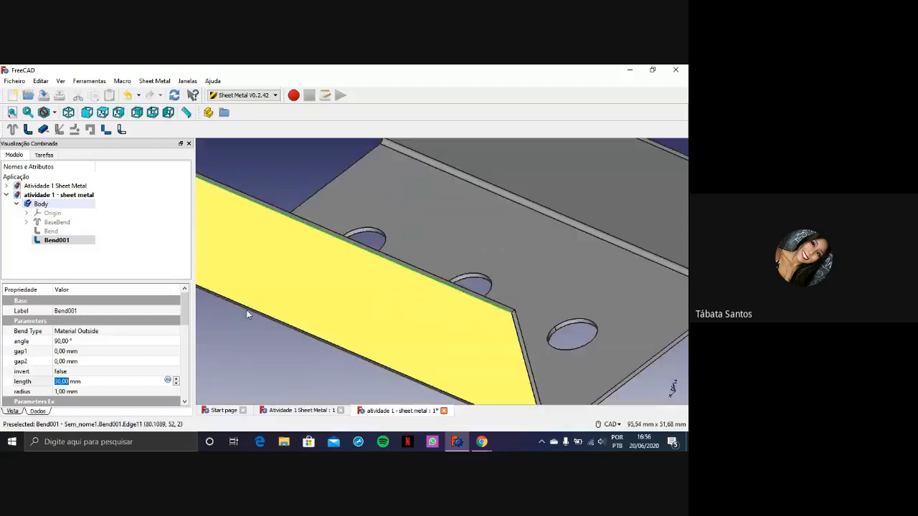
pyautogui.click(26, 129)
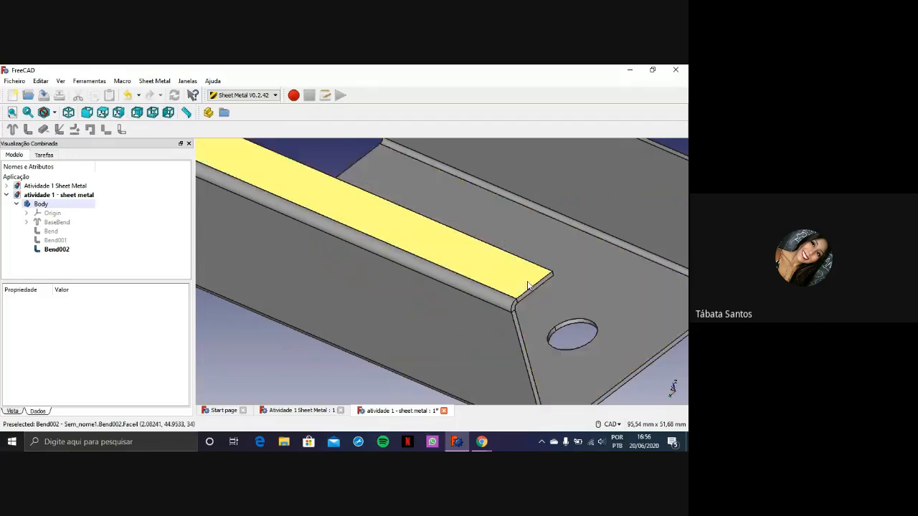
pyautogui.scroll(-5, 527, 287)
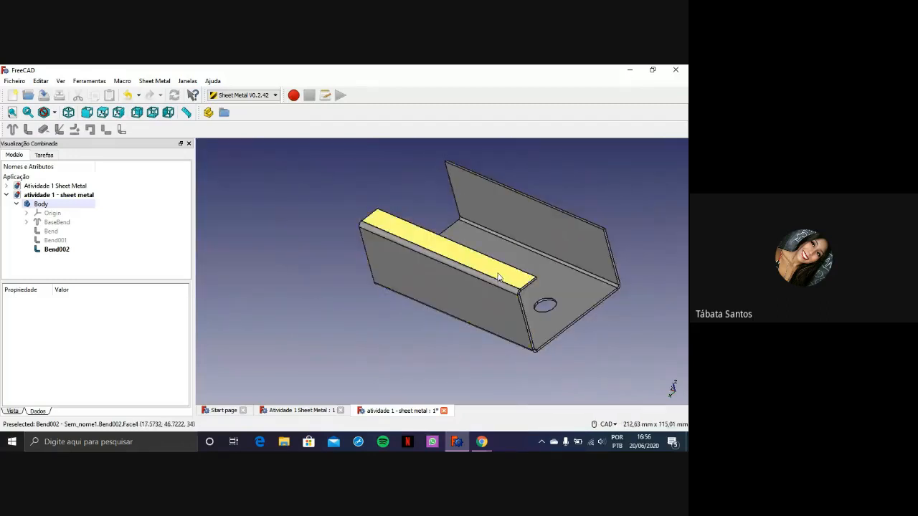
# Set the invert property of the new top-edge bend to true
pyautogui.click(57, 249)
pyautogui.click(430, 273)
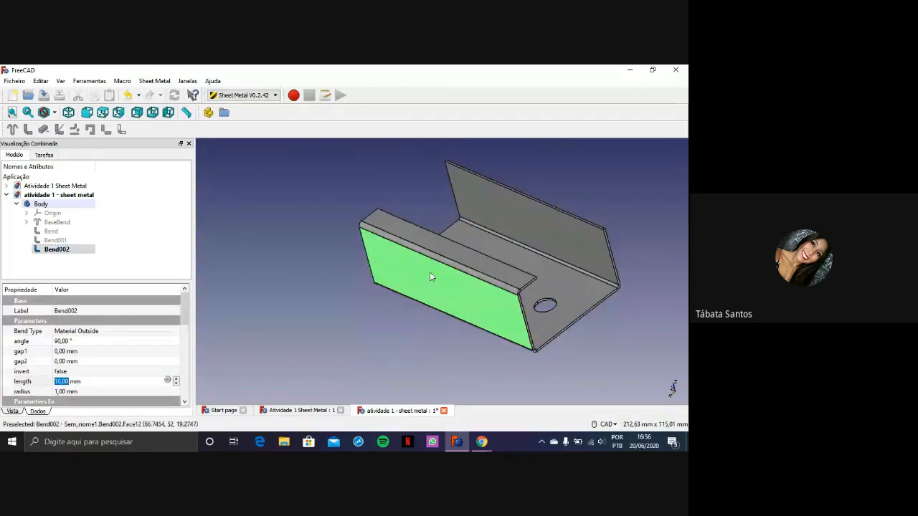
pyautogui.click(439, 242)
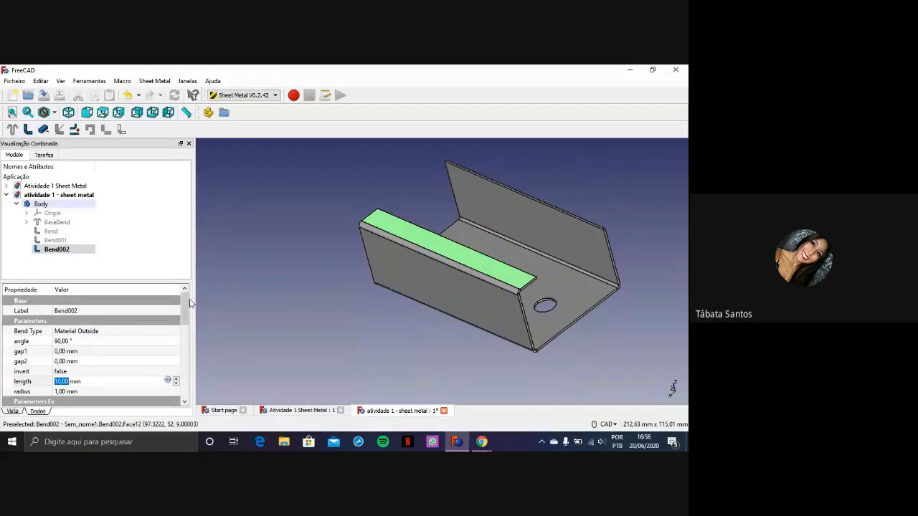
pyautogui.scroll(-2, 184, 302)
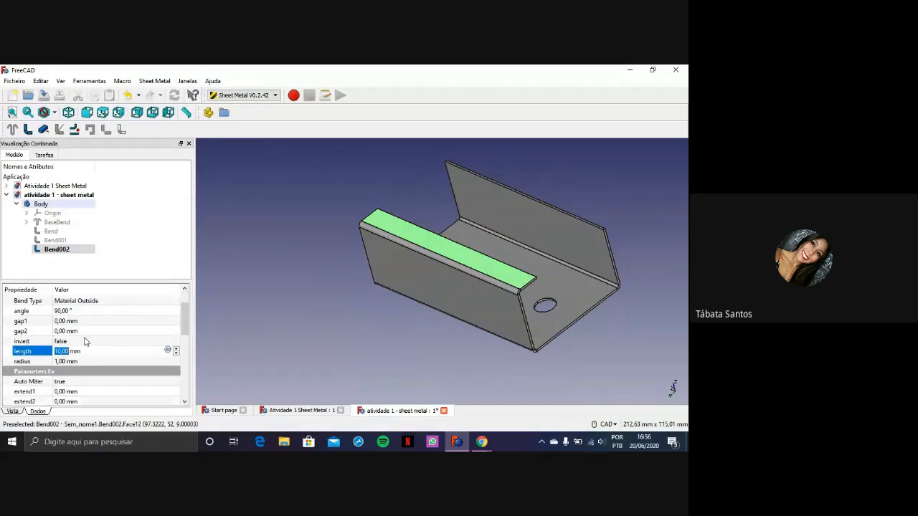
pyautogui.click(14, 342)
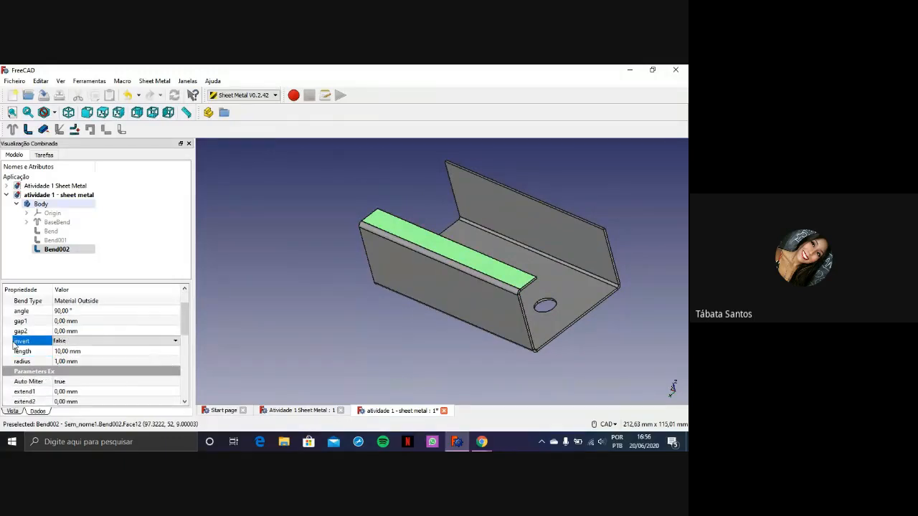
pyautogui.click(76, 341)
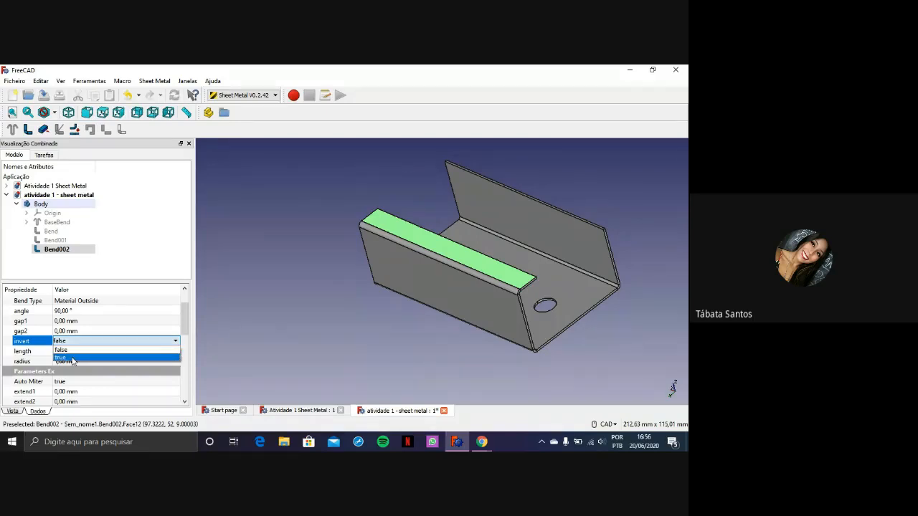
pyautogui.click(72, 358)
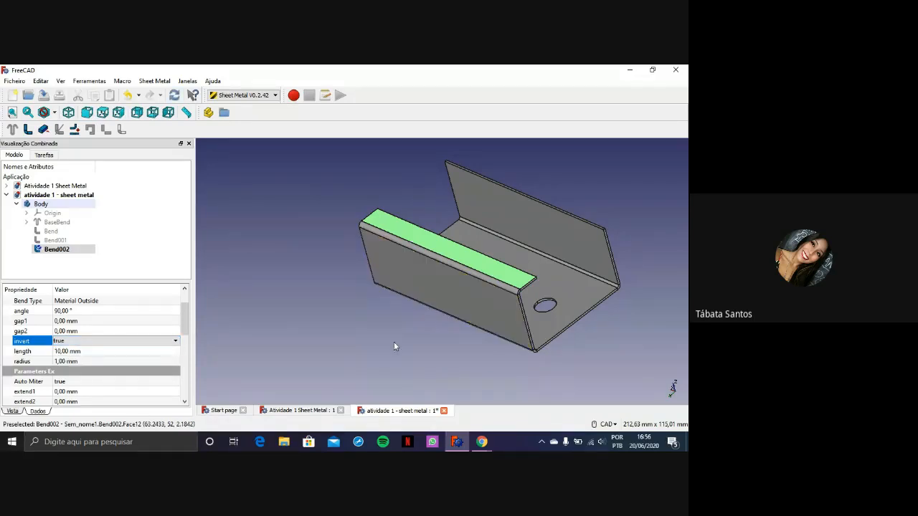
# Set the length of the outward top flange on the second side wall to 20 mm
pyautogui.click(299, 272)
pyautogui.click(446, 269)
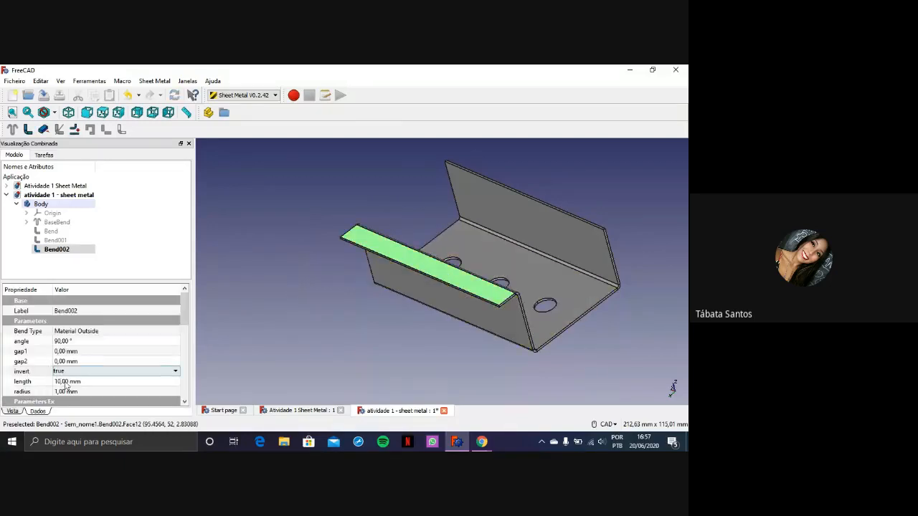
pyautogui.click(66, 383)
pyautogui.write('20')
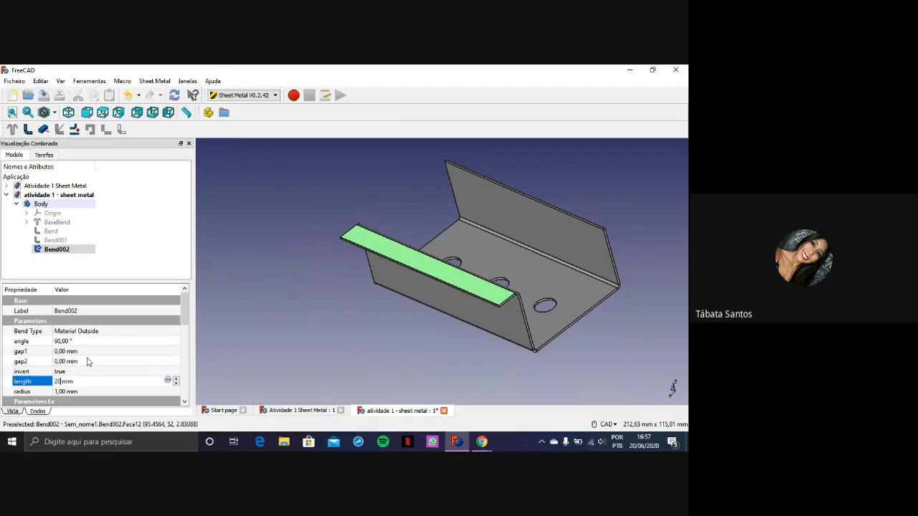
pyautogui.press('Return')
# Extend a bent wall from the outer top edge of the first side wall, opposite the existing flange
pyautogui.scroll(2, 570, 284)
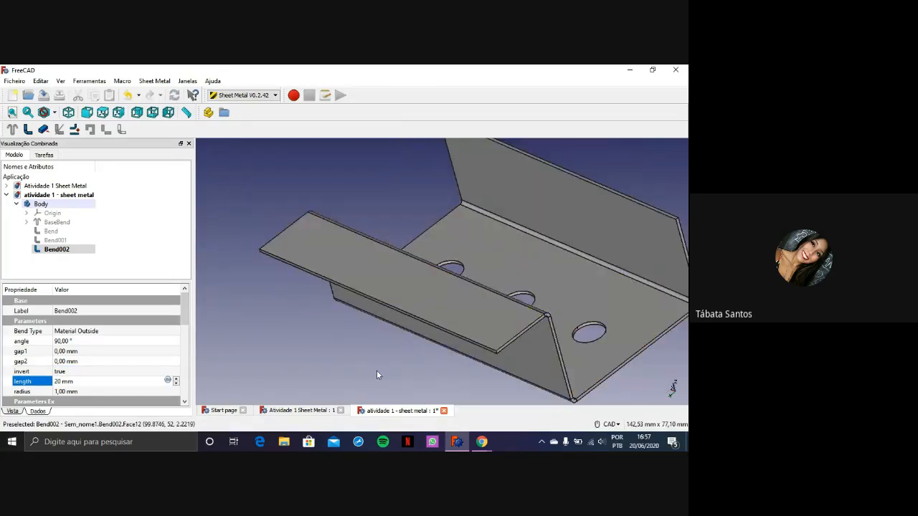
pyautogui.moveTo(377, 369); pyautogui.dragTo(579, 292, button='middle')
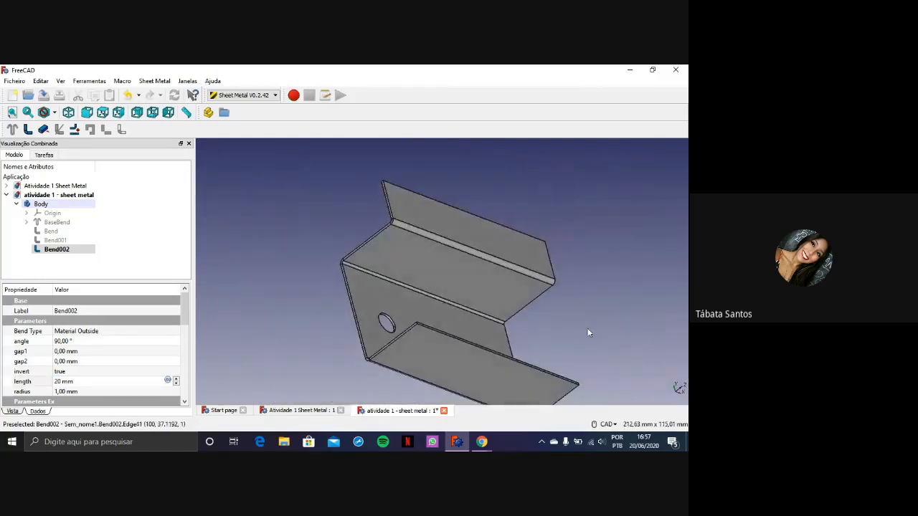
pyautogui.scroll(5, 535, 272)
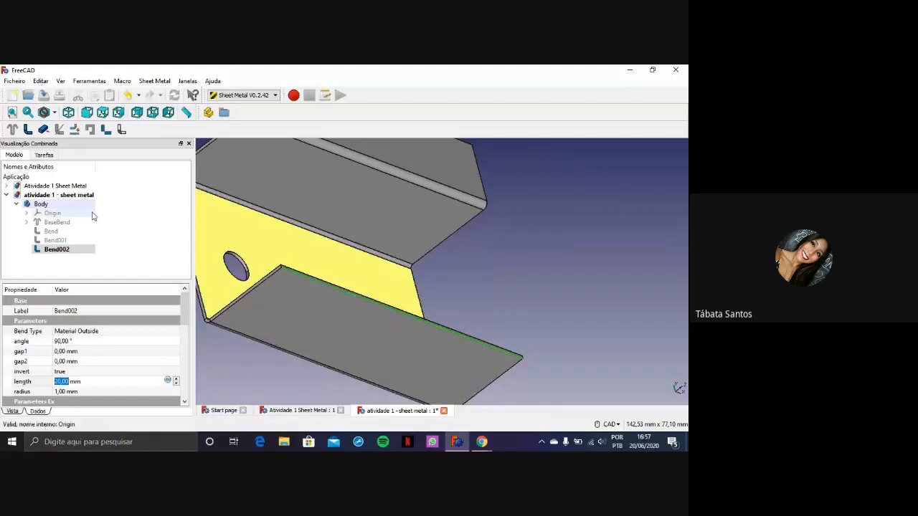
pyautogui.click(29, 130)
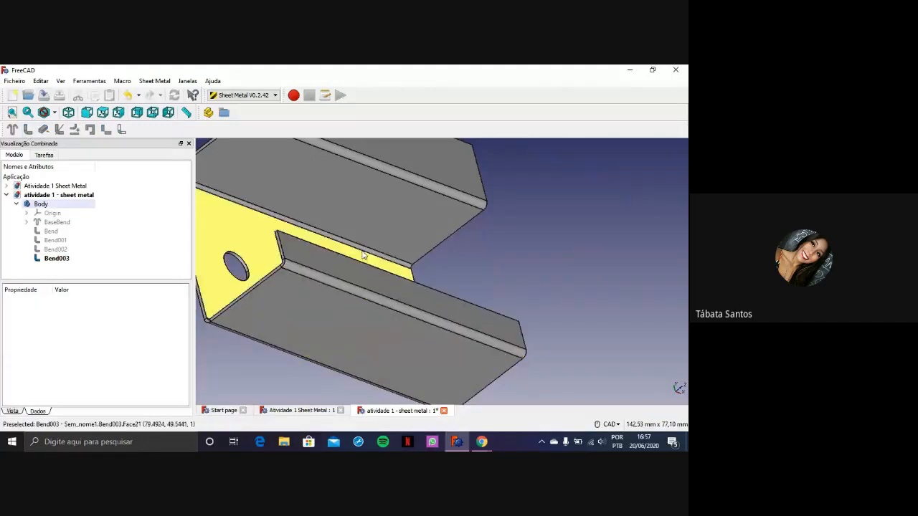
# Set the new flange's invert property to true and its length to 20 mm
pyautogui.click(335, 275)
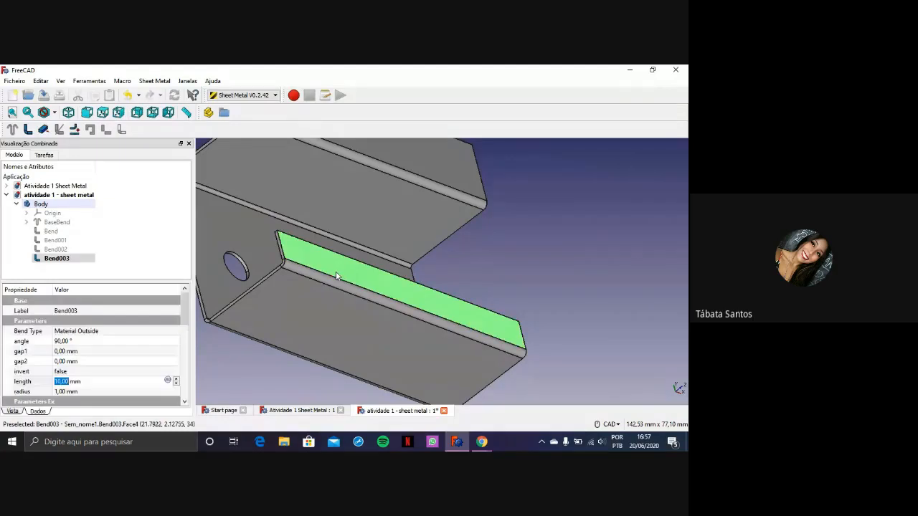
pyautogui.click(92, 372)
pyautogui.click(79, 372)
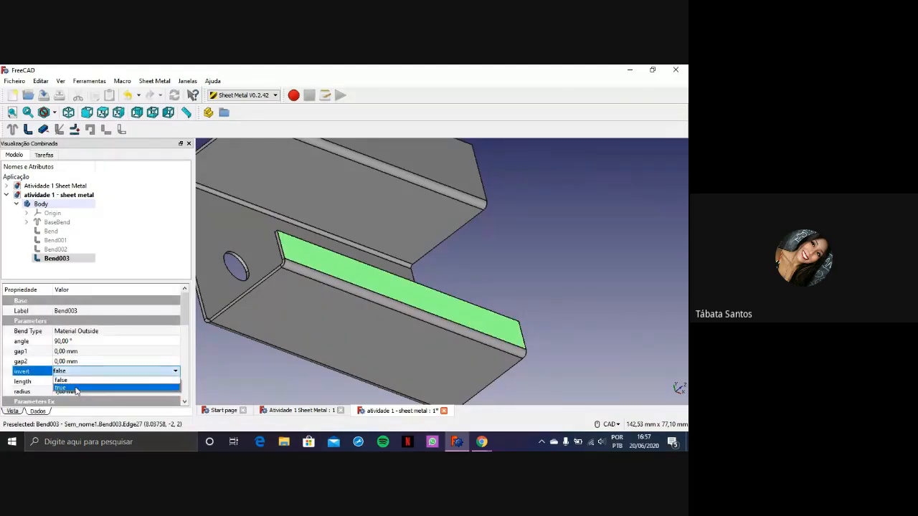
pyautogui.click(76, 388)
pyautogui.click(65, 382)
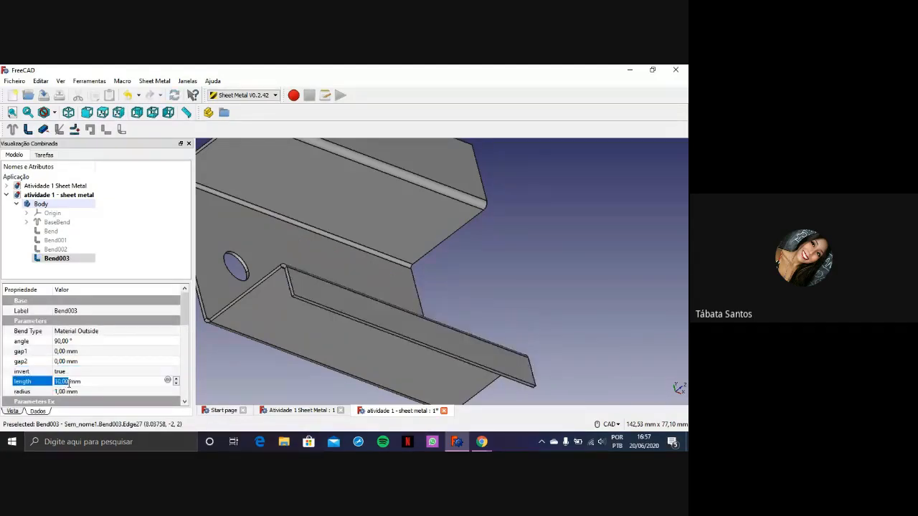
pyautogui.write('20')
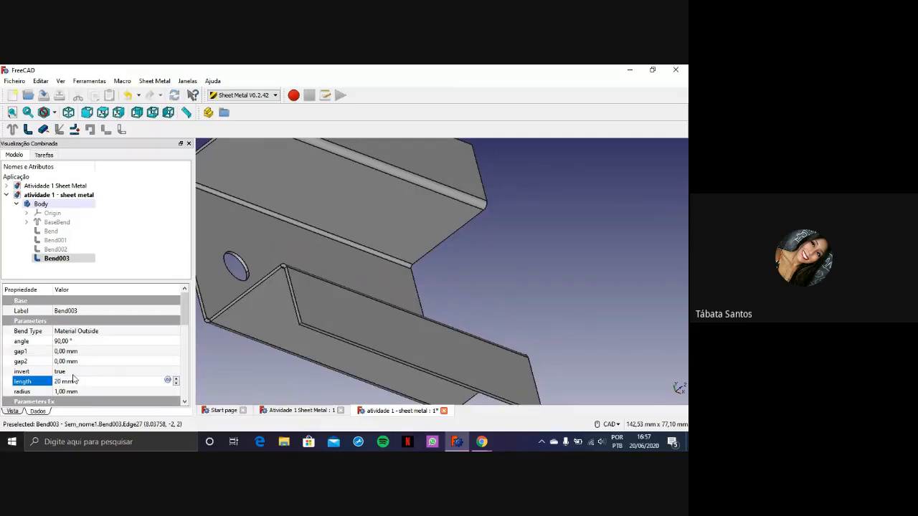
pyautogui.click(498, 305)
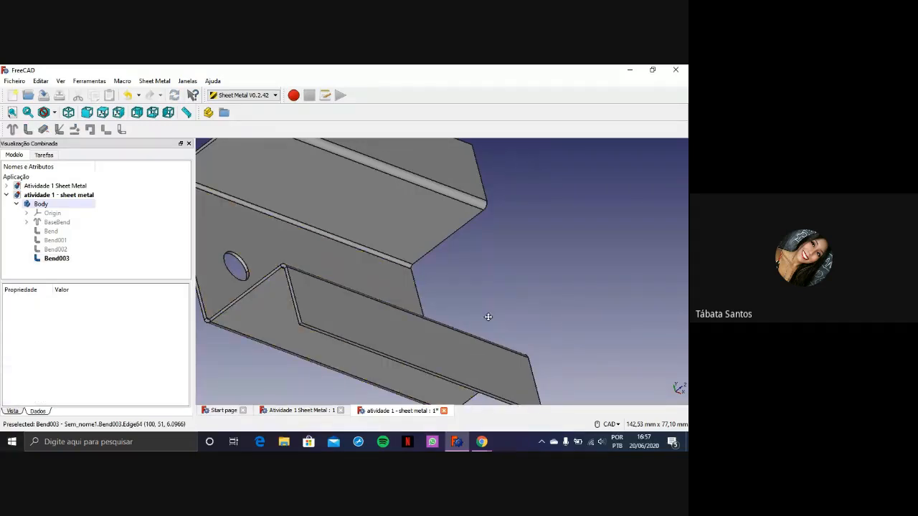
# Check the part with both top flanges, collapse the Body in the model tree and switch to the Part Design workbench
pyautogui.moveTo(487, 318); pyautogui.dragTo(467, 283, button='middle')
pyautogui.scroll(-4, 586, 251)
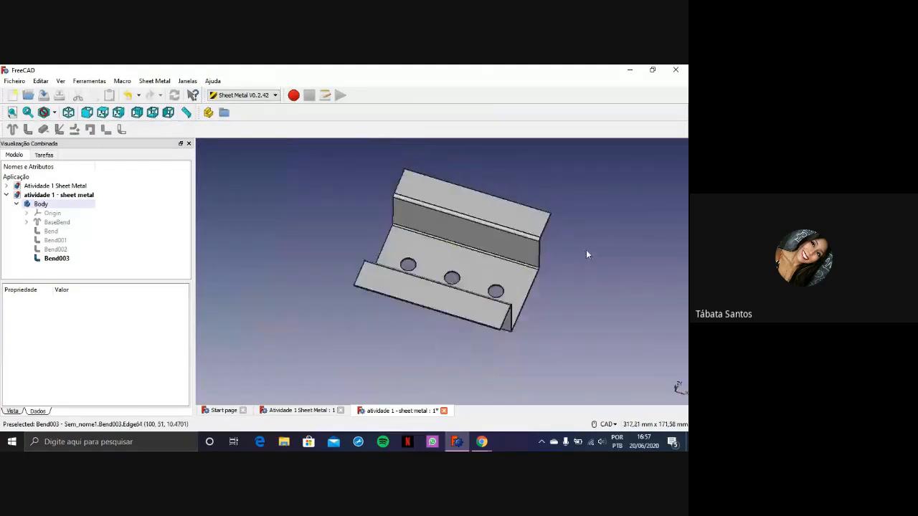
pyautogui.moveTo(586, 258); pyautogui.dragTo(481, 257, button='middle')
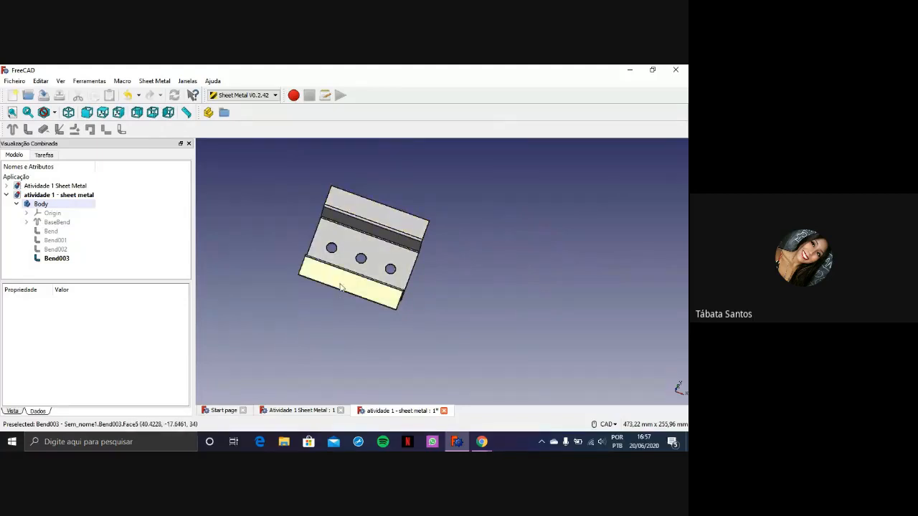
pyautogui.scroll(4, 409, 240)
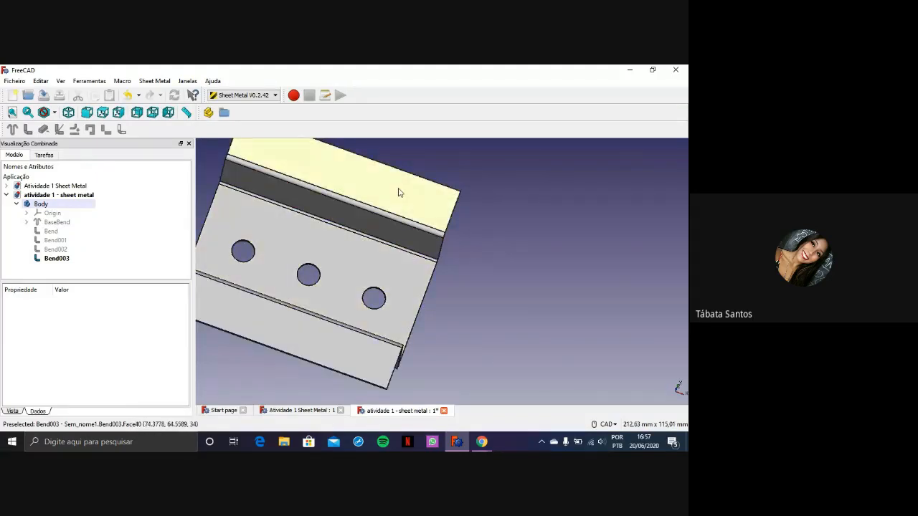
pyautogui.moveTo(454, 363); pyautogui.dragTo(397, 303, button='middle')
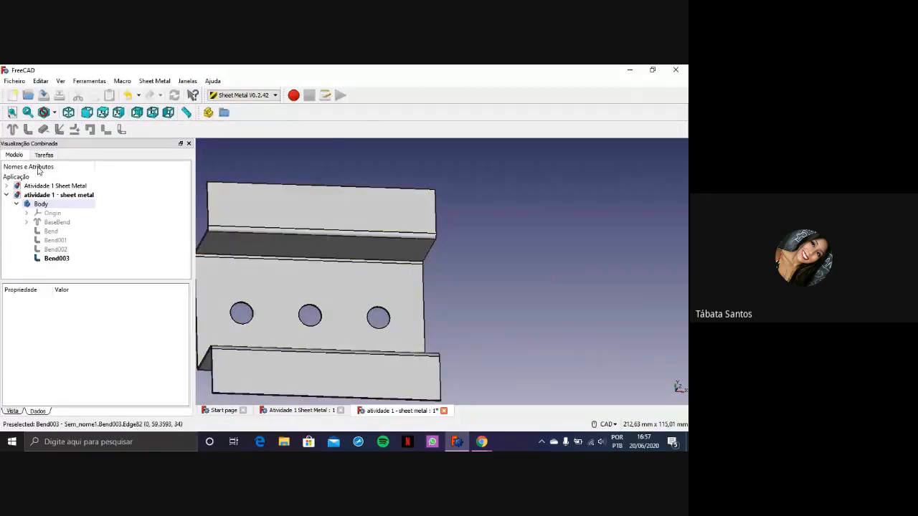
pyautogui.click(15, 204)
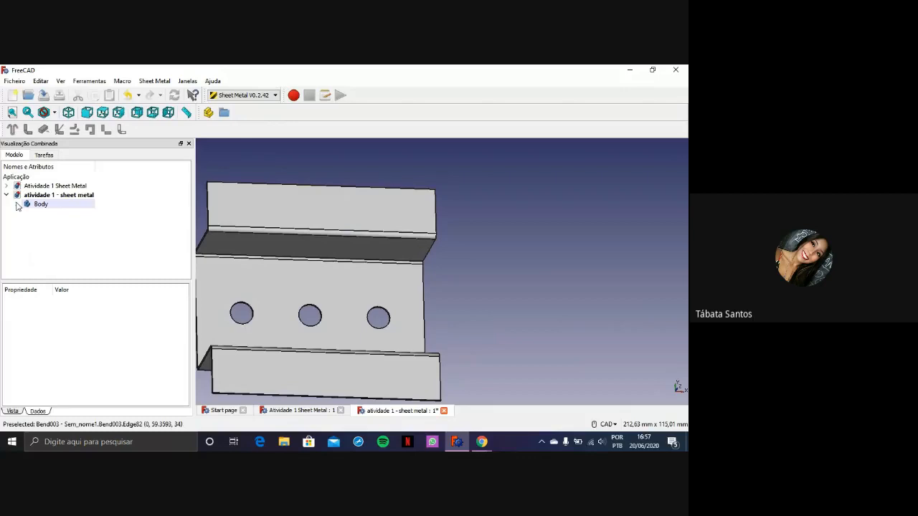
pyautogui.click(274, 95)
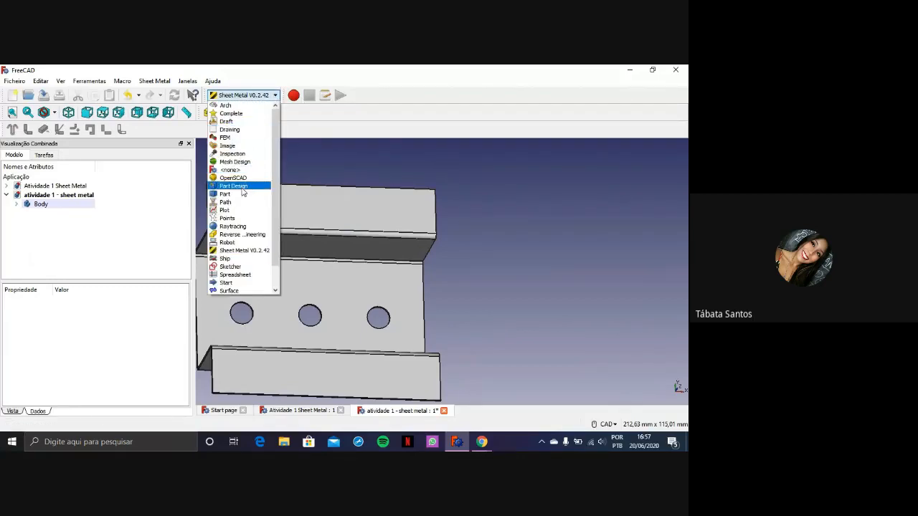
pyautogui.click(233, 186)
# Examine the base, side walls and top flanges from several angles, picking out their faces
pyautogui.scroll(-2, 344, 196)
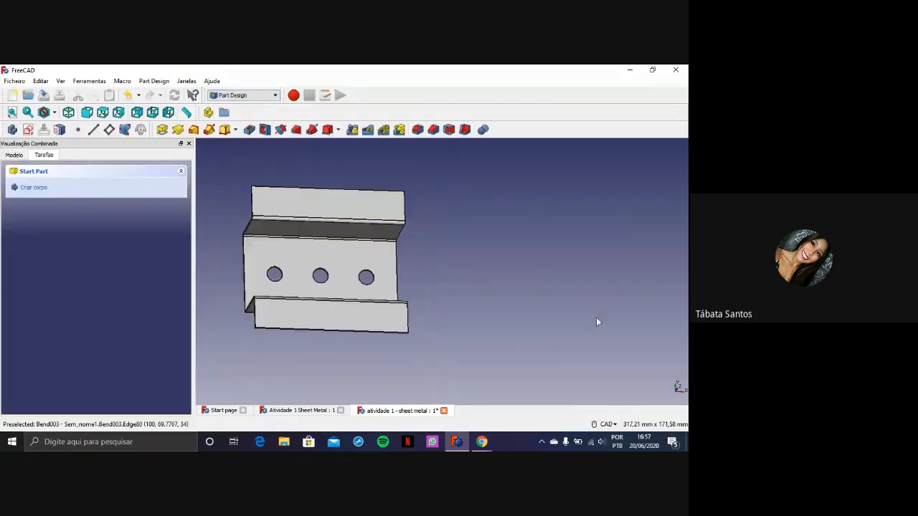
pyautogui.click(320, 208)
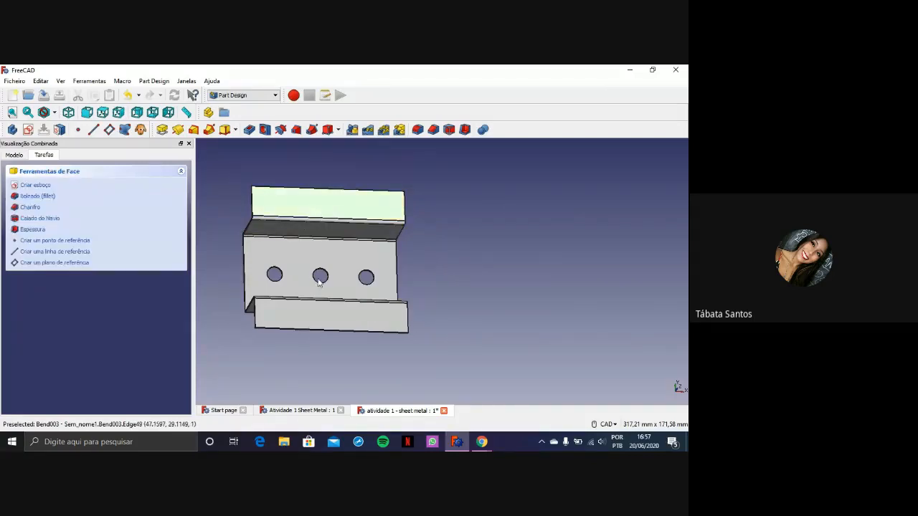
pyautogui.click(325, 311)
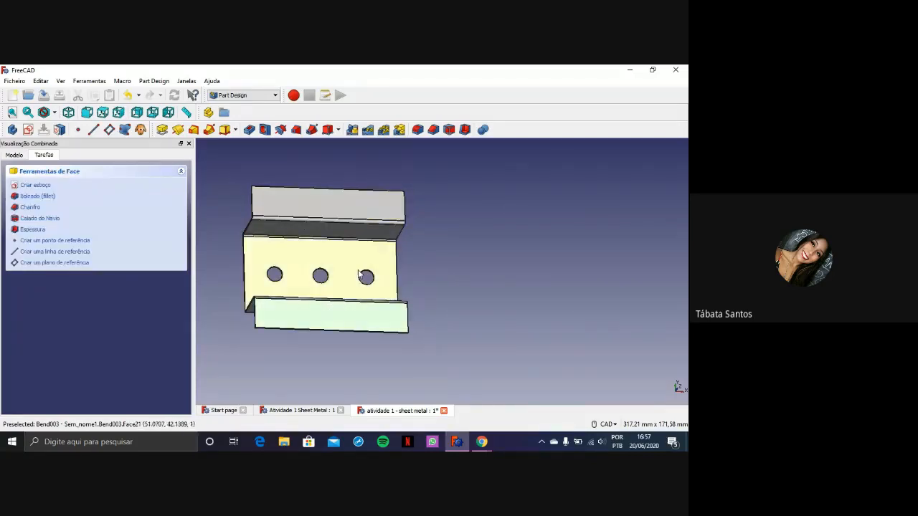
pyautogui.scroll(-2, 434, 226)
pyautogui.moveTo(379, 256); pyautogui.dragTo(373, 229, button='middle')
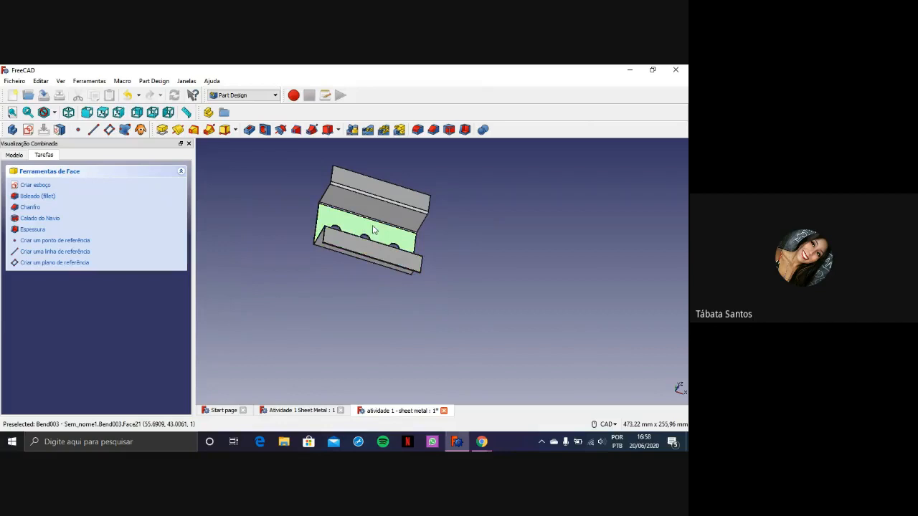
pyautogui.scroll(5, 373, 229)
pyautogui.click(428, 208)
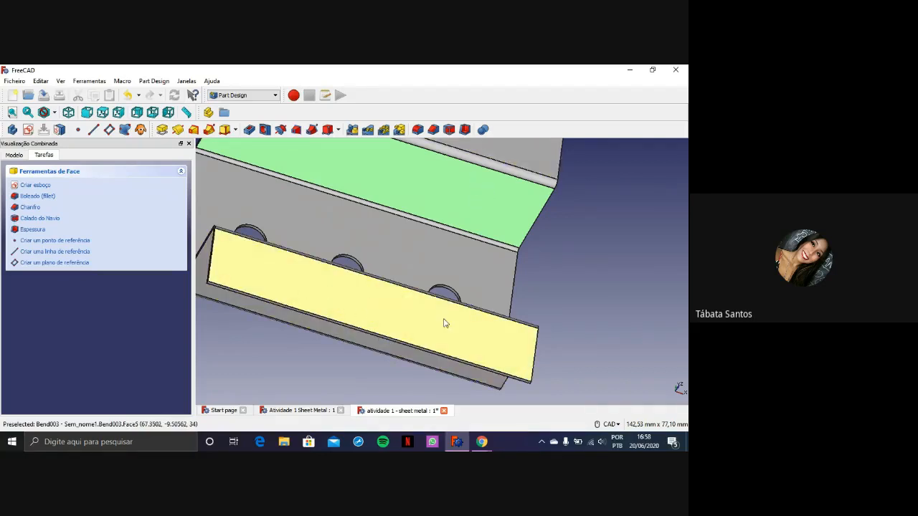
pyautogui.scroll(-5, 450, 194)
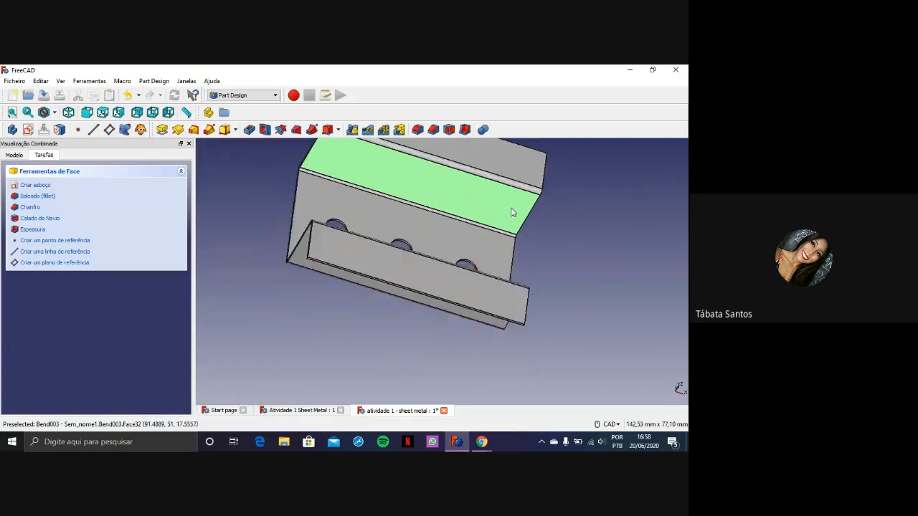
pyautogui.click(563, 198)
pyautogui.moveTo(563, 198); pyautogui.dragTo(408, 282, button='middle')
pyautogui.scroll(2, 408, 282)
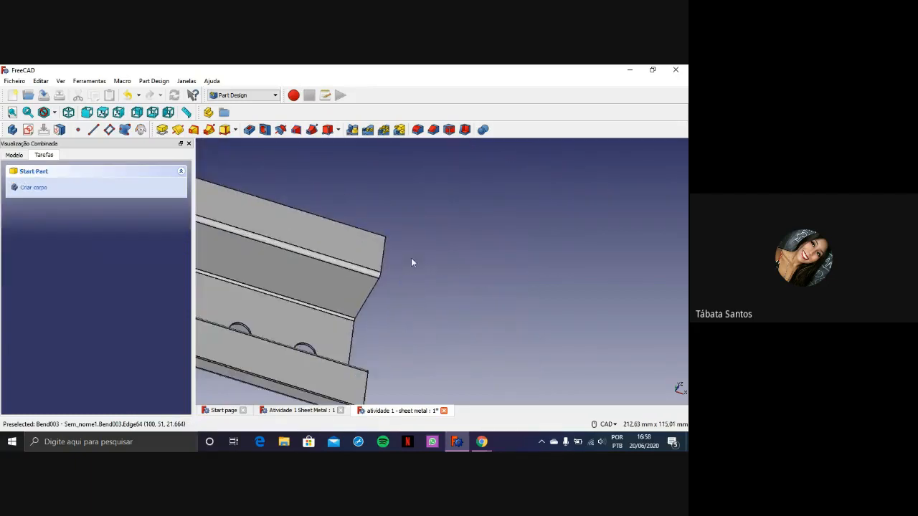
pyautogui.click(322, 248)
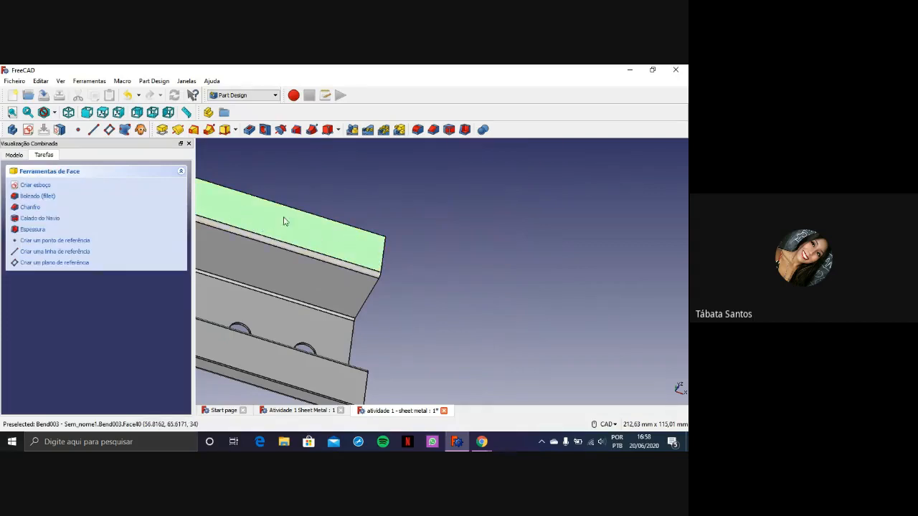
pyautogui.scroll(-3, 301, 228)
pyautogui.moveTo(423, 303); pyautogui.dragTo(535, 279, button='middle')
pyautogui.scroll(2, 532, 277)
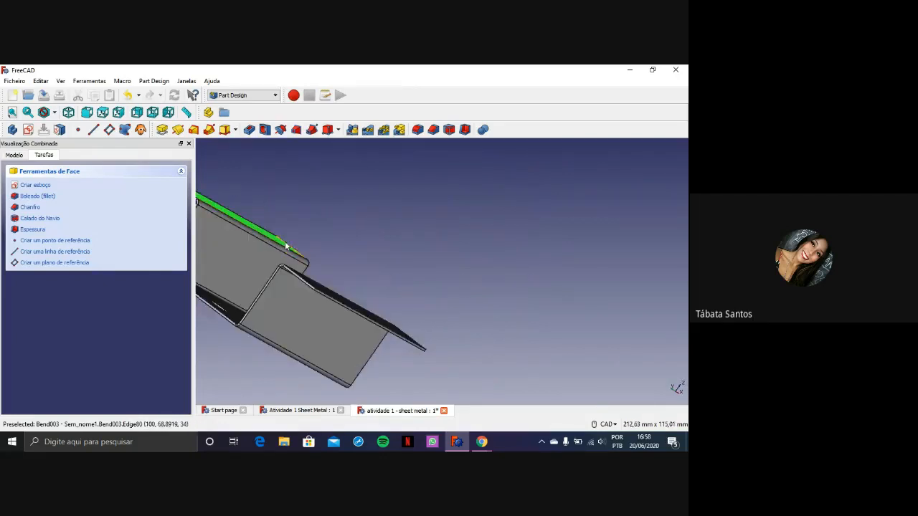
pyautogui.click(381, 320)
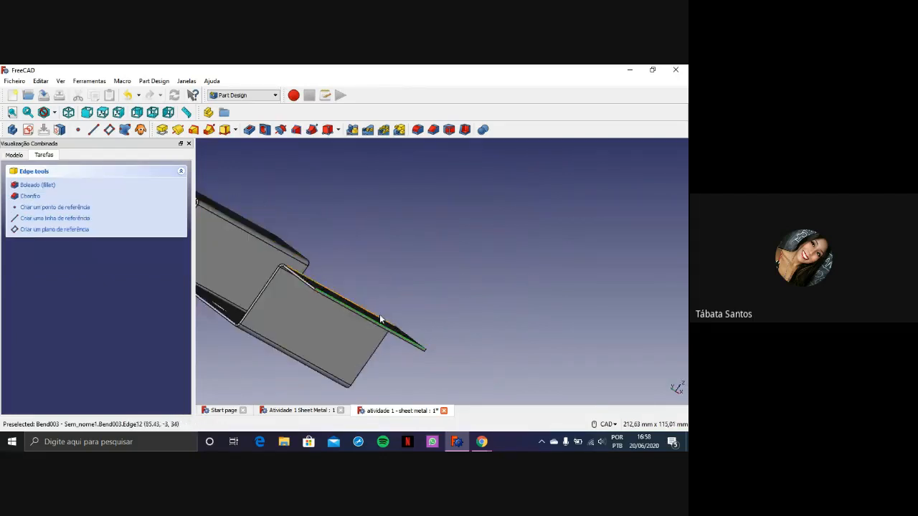
pyautogui.click(380, 324)
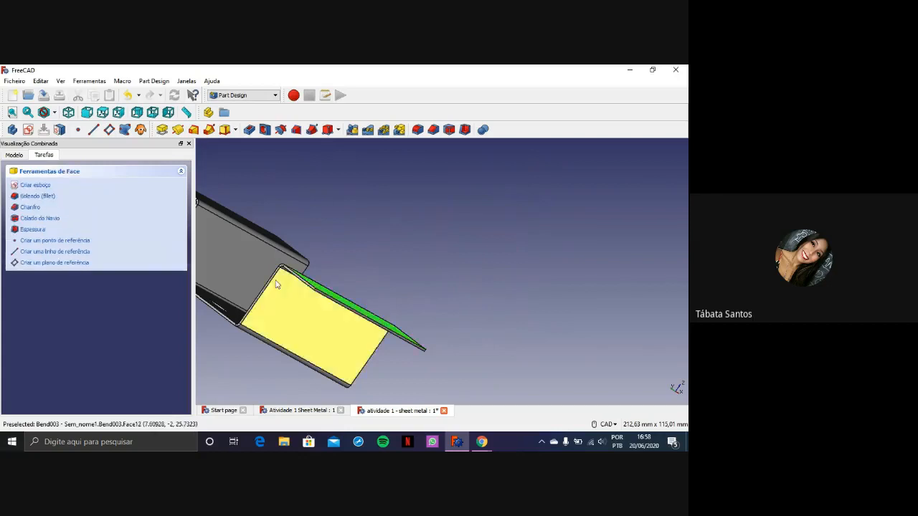
# Create a new sketch on the top face of the second side wall's flange
pyautogui.click(265, 235)
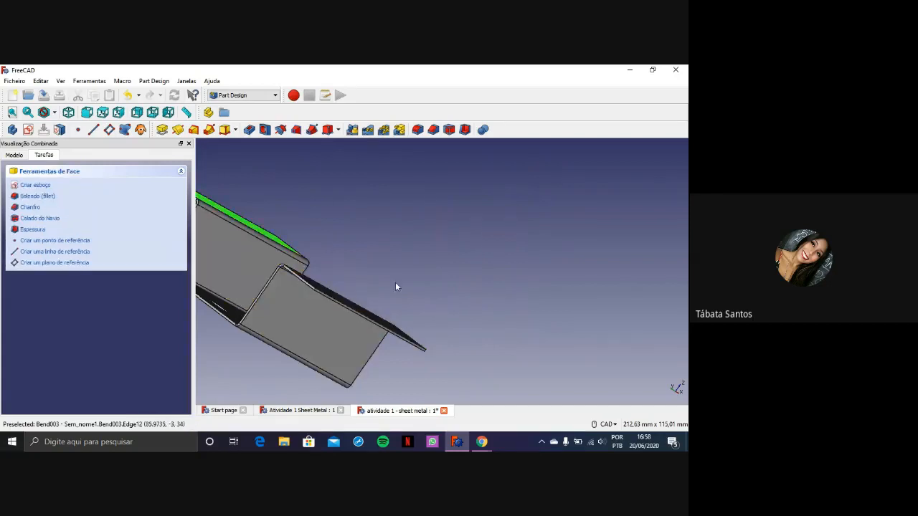
pyautogui.moveTo(395, 286); pyautogui.dragTo(227, 269, button='middle')
pyautogui.scroll(-6, 278, 266)
pyautogui.moveTo(258, 271); pyautogui.dragTo(479, 246, button='middle')
pyautogui.scroll(4, 319, 246)
pyautogui.scroll(2, 450, 245)
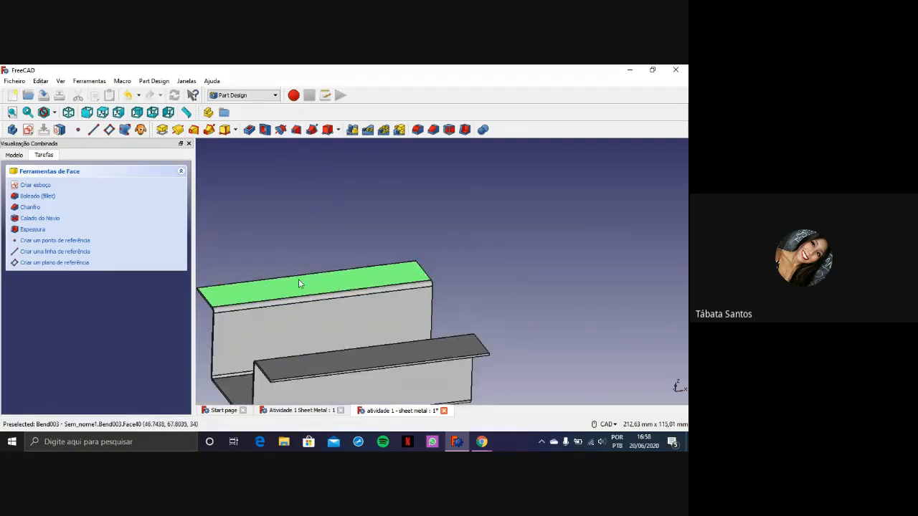
pyautogui.click(29, 131)
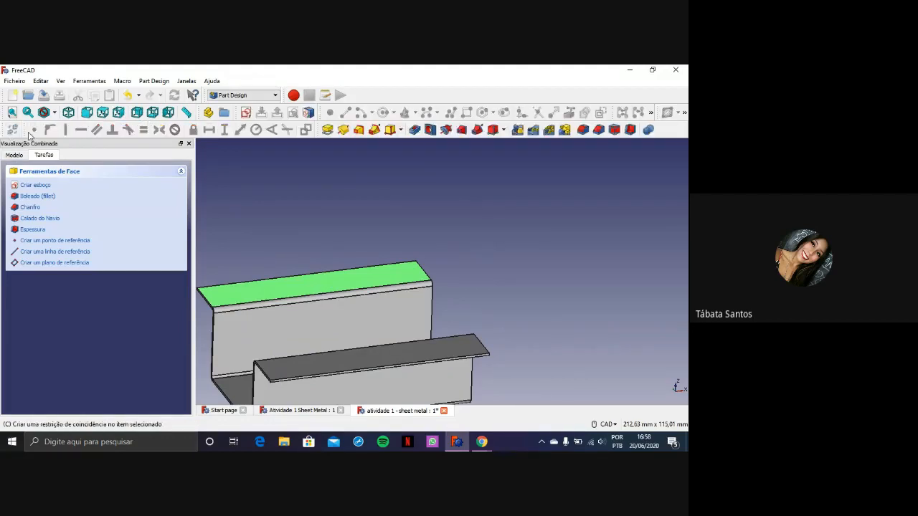
# Examine the sketch plane's position relative to both flanges and the base plate from several angles
pyautogui.scroll(2, 505, 311)
pyautogui.scroll(-2, 502, 312)
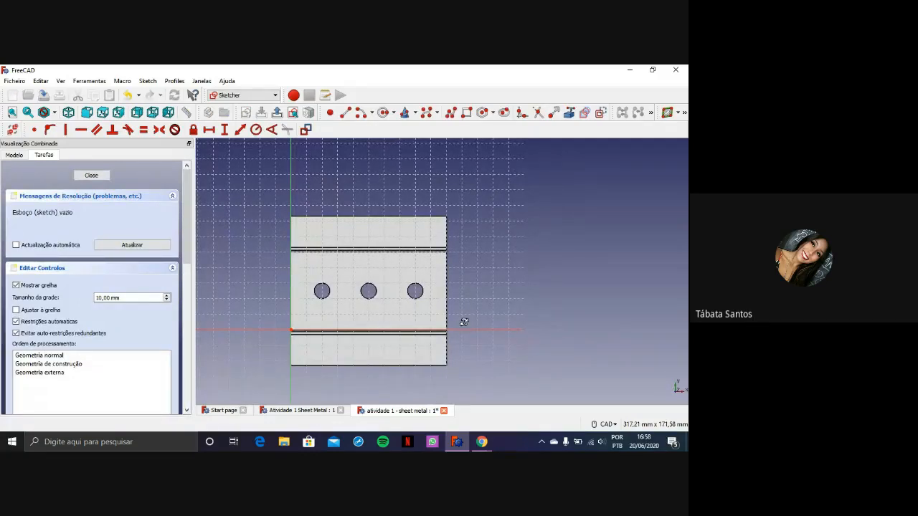
pyautogui.moveTo(464, 322)
pyautogui.mouseDown(button='middle')
pyautogui.moveTo(426, 311)
pyautogui.moveTo(467, 219)
pyautogui.mouseUp(button='middle')
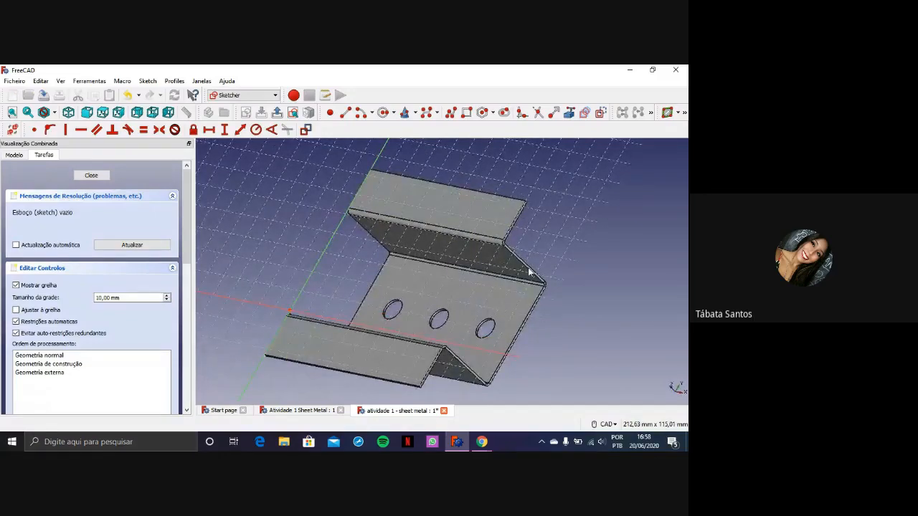
pyautogui.scroll(3, 529, 272)
pyautogui.scroll(-3, 527, 273)
pyautogui.scroll(2, 521, 279)
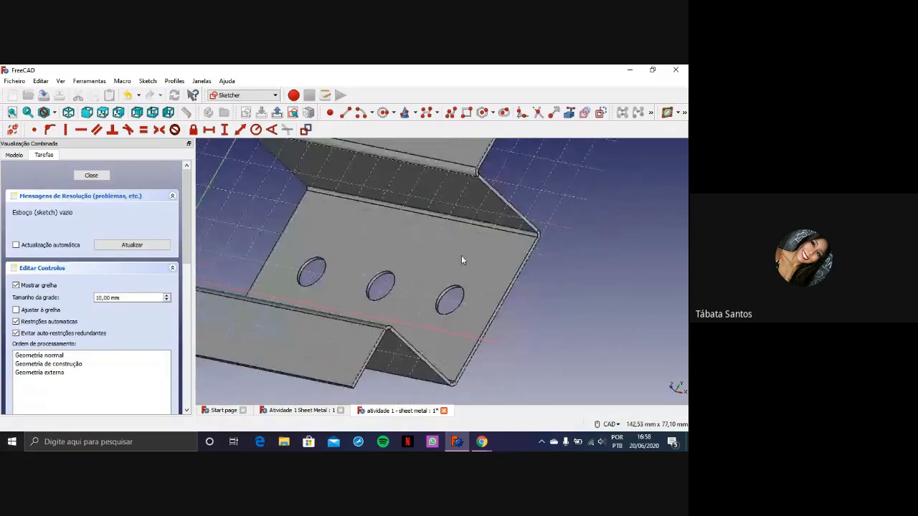
pyautogui.moveTo(461, 255); pyautogui.dragTo(531, 256, button='middle')
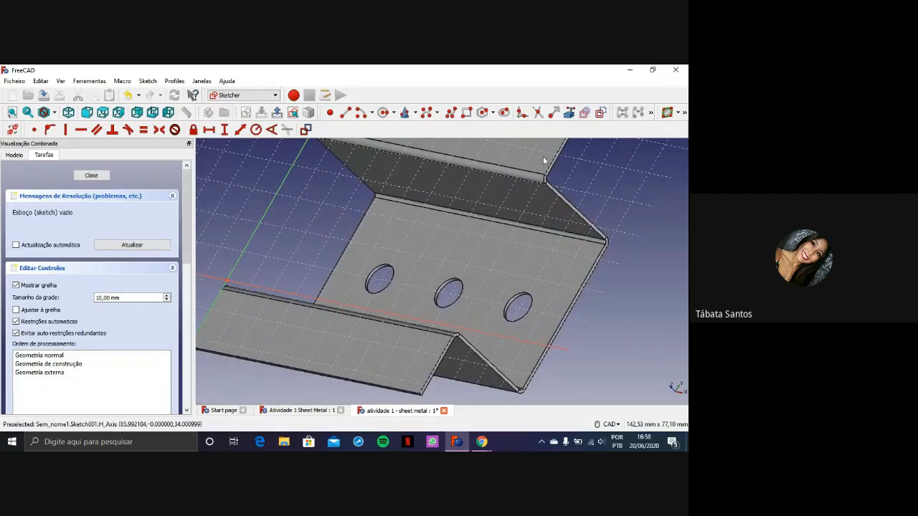
pyautogui.moveTo(629, 323); pyautogui.dragTo(580, 305, button='middle')
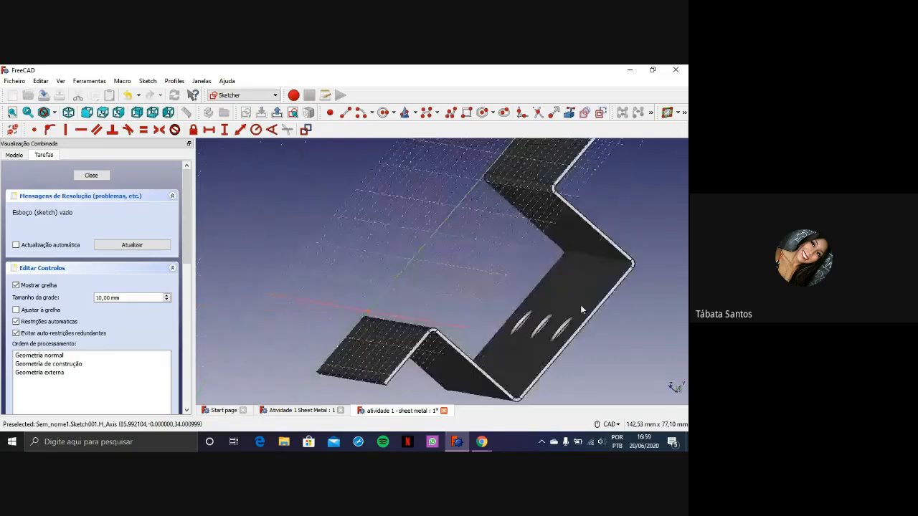
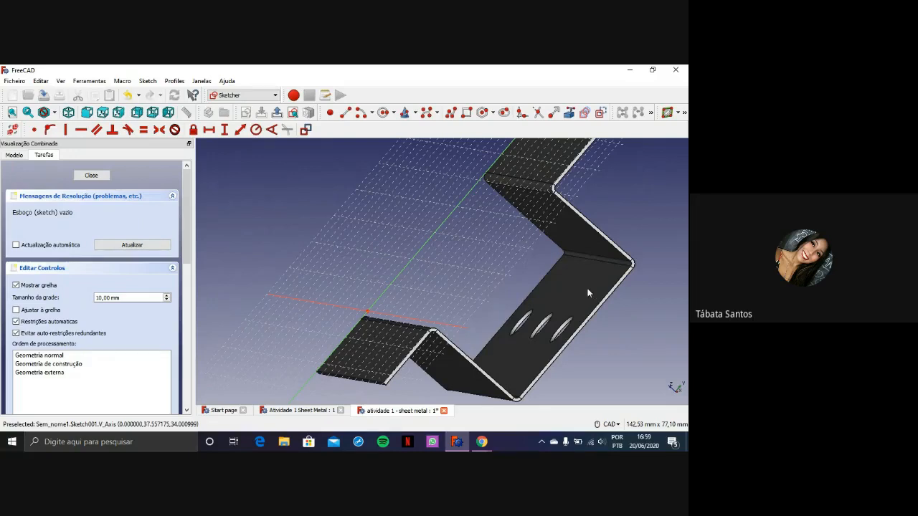
# Inspect the sketch plane against the flanges, side walls and holed base from several angles and restore the top view
pyautogui.scroll(2, 550, 169)
pyautogui.scroll(-4, 532, 212)
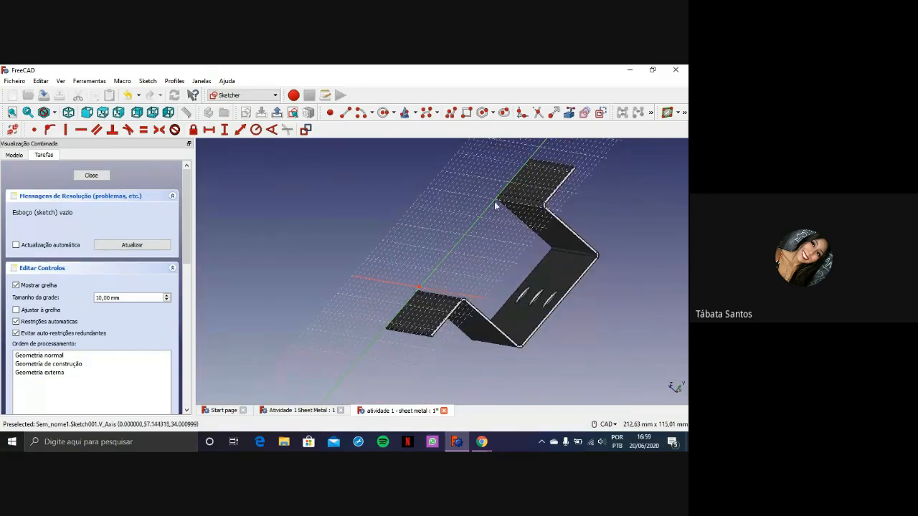
pyautogui.moveTo(434, 296); pyautogui.dragTo(559, 302, button='middle')
pyautogui.moveTo(439, 231); pyautogui.dragTo(489, 265, button='middle')
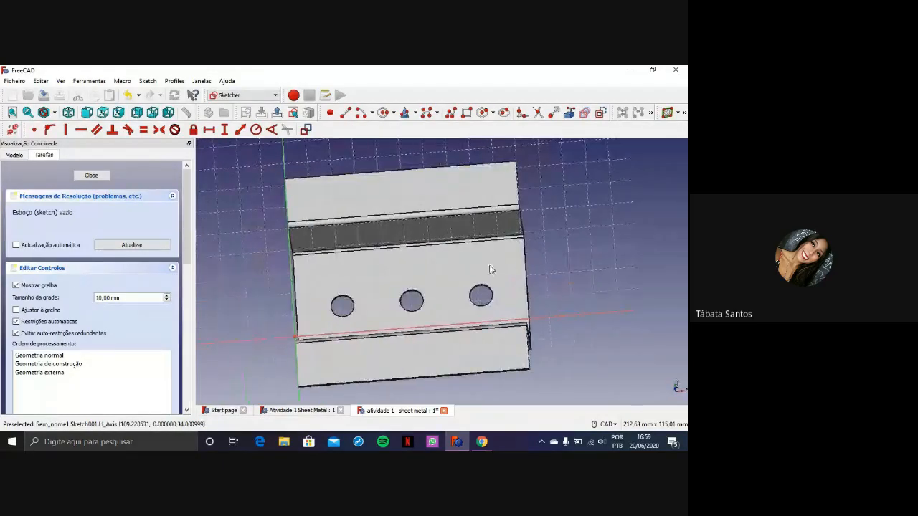
pyautogui.moveTo(381, 320); pyautogui.dragTo(444, 325, button='middle')
pyautogui.moveTo(527, 332); pyautogui.dragTo(497, 354, button='middle')
pyautogui.scroll(2, 472, 268)
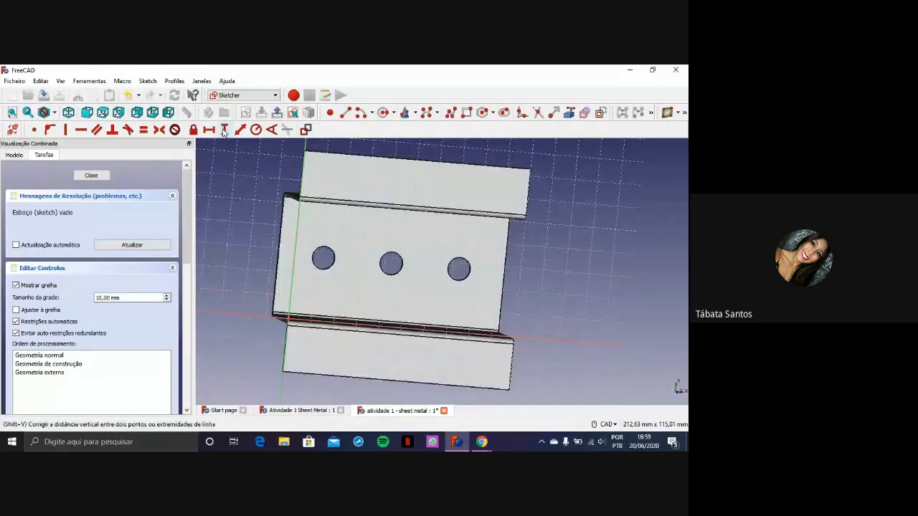
pyautogui.click(104, 113)
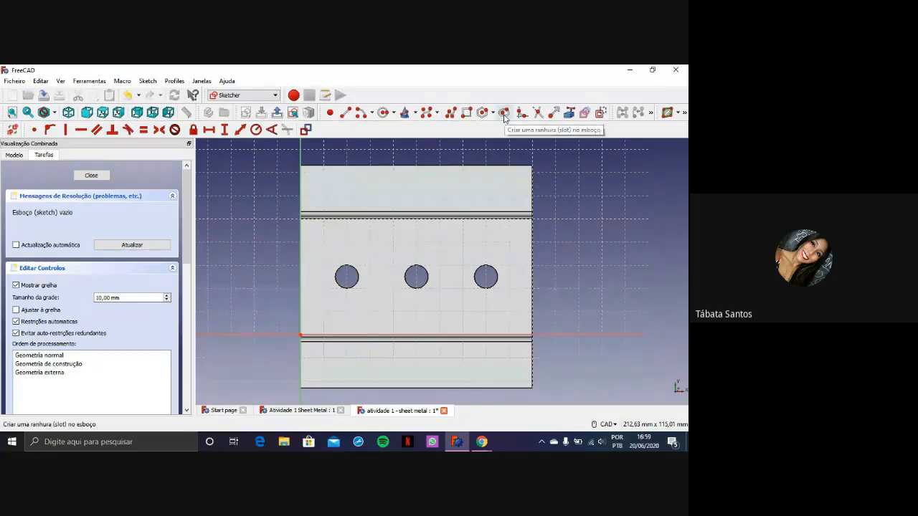
# Switch to Chrome to study the slot layout drawing on page 9 of Atividade 1 - Sheet Metal.pdf, and return to FreeCAD
pyautogui.click(482, 442)
pyautogui.click(401, 391)
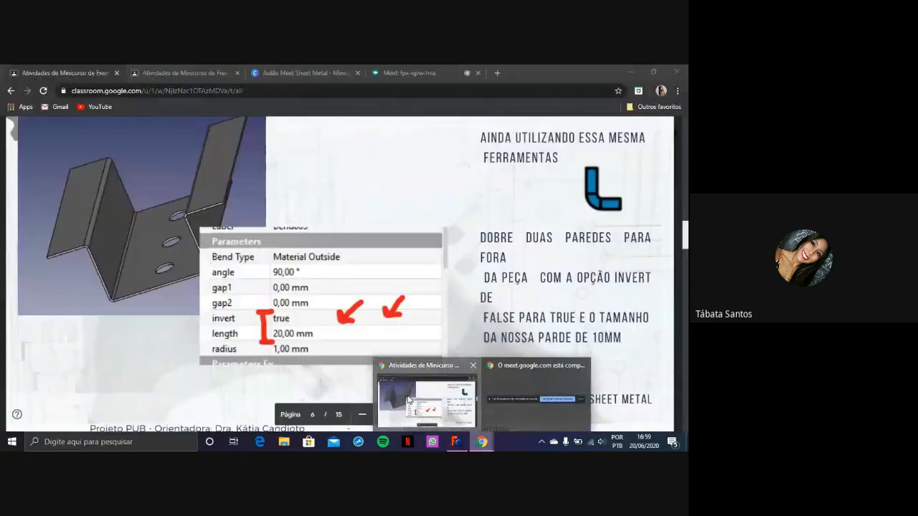
pyautogui.scroll(-3, 371, 273)
pyautogui.scroll(-2, 371, 272)
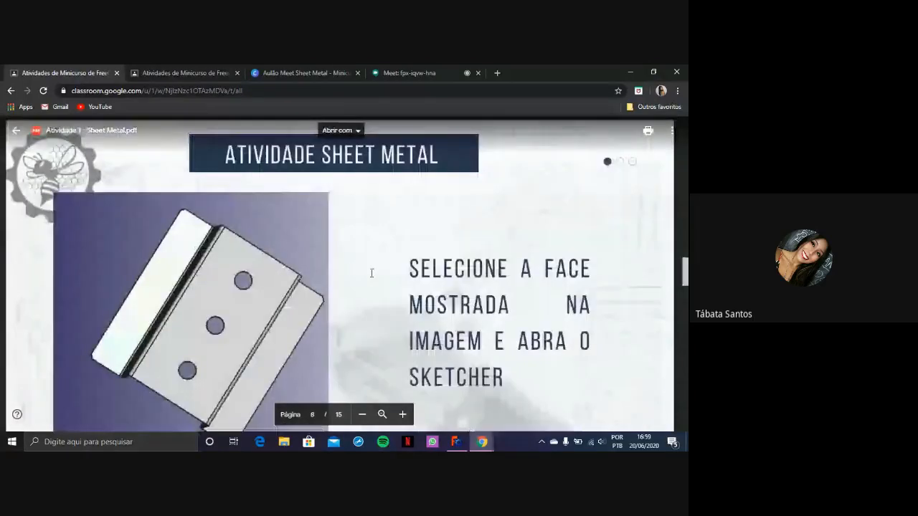
pyautogui.scroll(5, 370, 271)
pyautogui.scroll(-5, 465, 243)
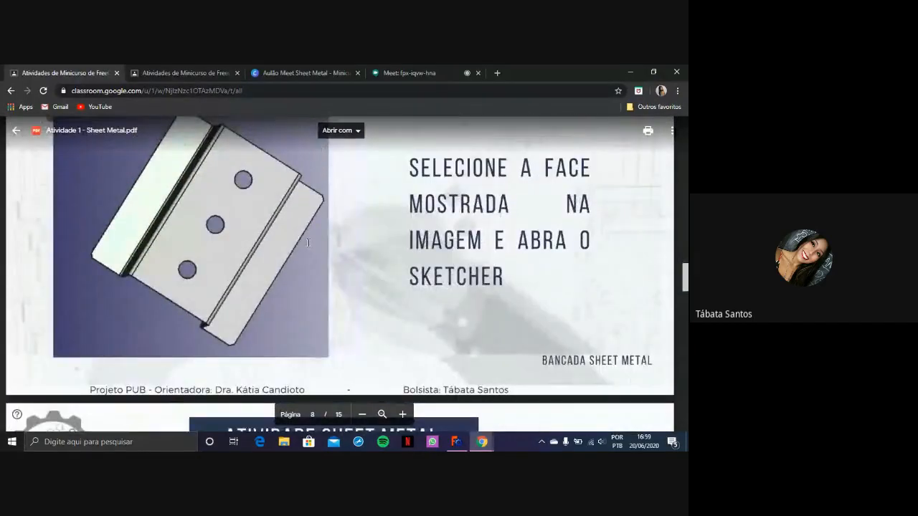
pyautogui.scroll(-5, 309, 242)
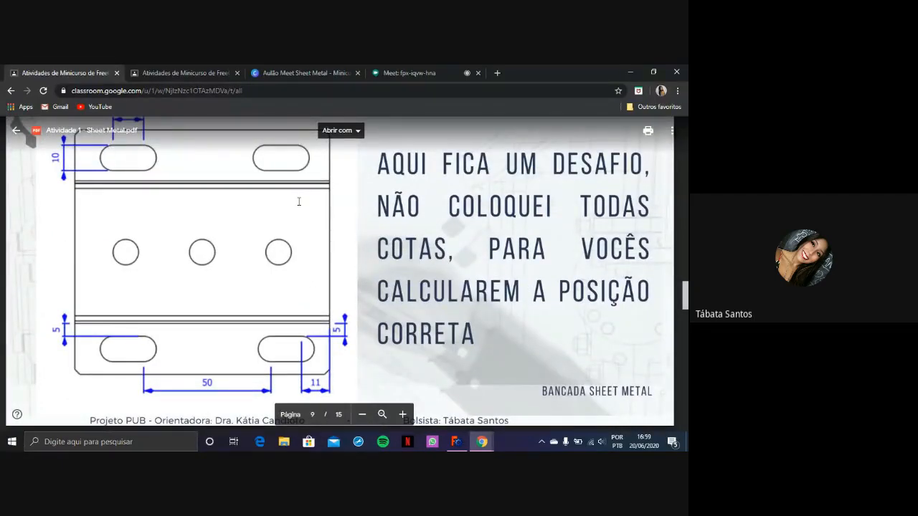
pyautogui.scroll(-1, 169, 233)
pyautogui.scroll(-4, 316, 252)
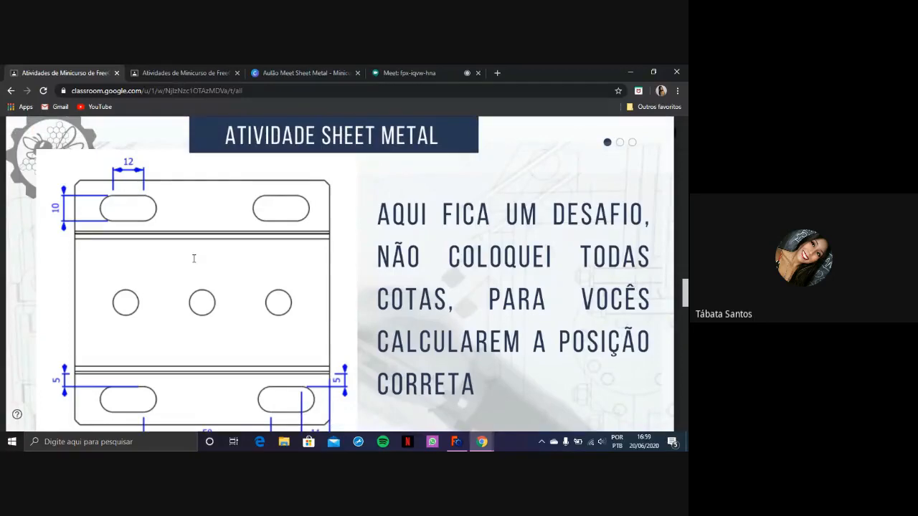
pyautogui.scroll(-2, 276, 258)
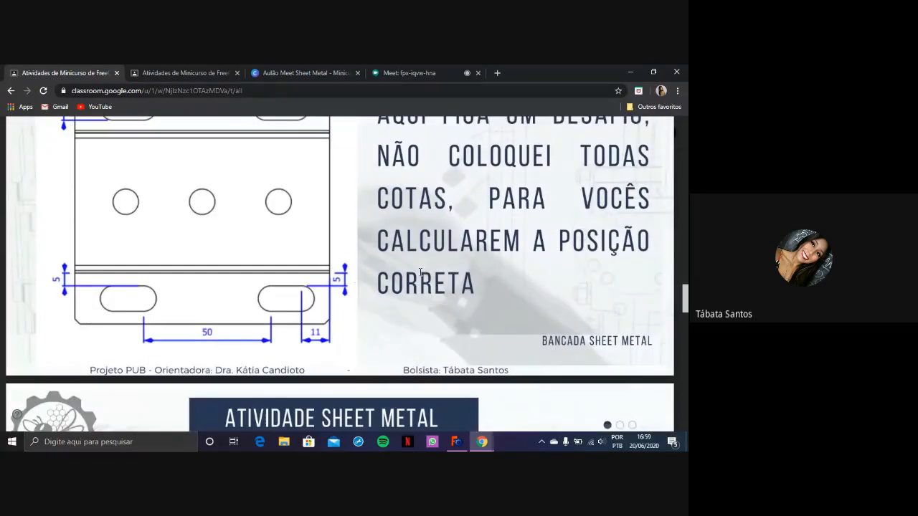
pyautogui.scroll(-4, 429, 317)
pyautogui.click(456, 441)
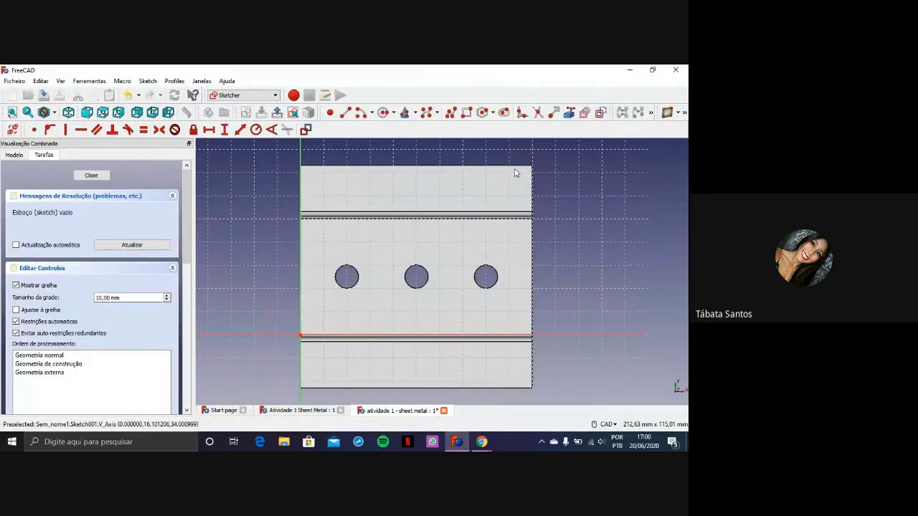
# Sketch two horizontal slots on the upper flange, about 9.6 mm high near its left end and about 9.1 mm high towards its right end
pyautogui.click(504, 113)
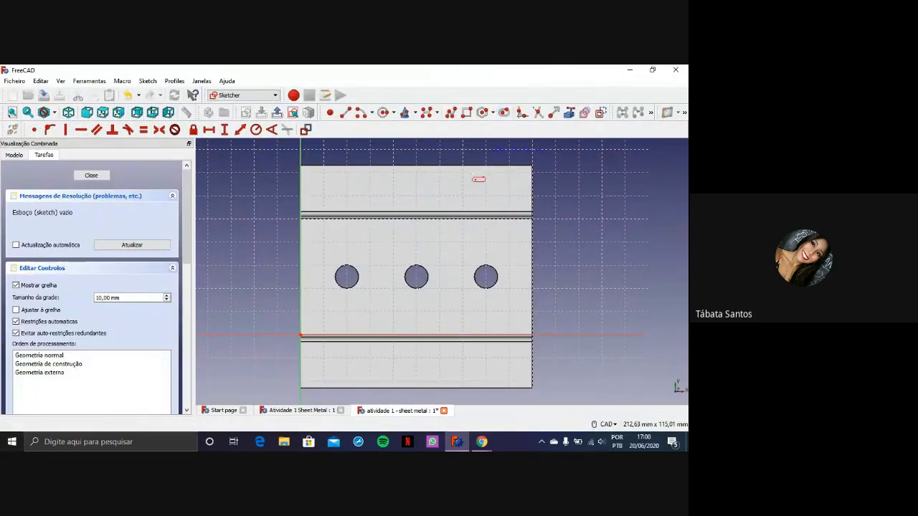
pyautogui.click(356, 195)
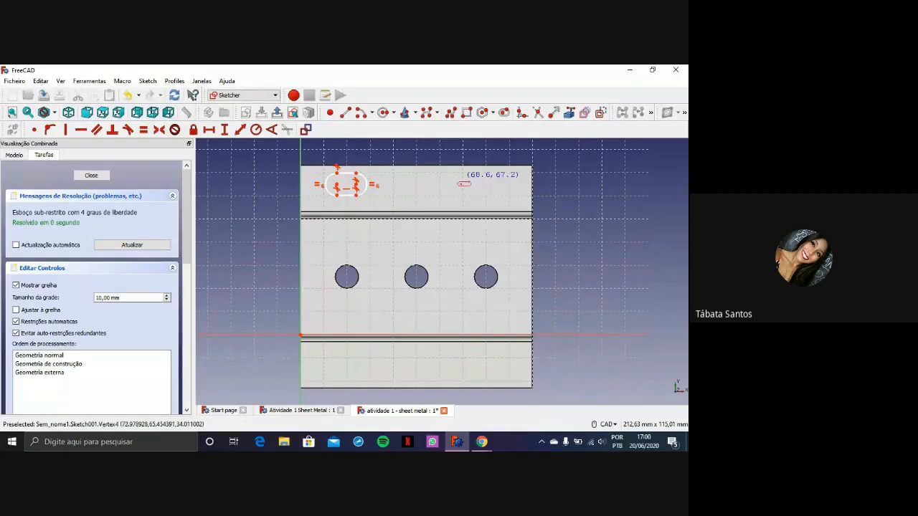
pyautogui.click(508, 115)
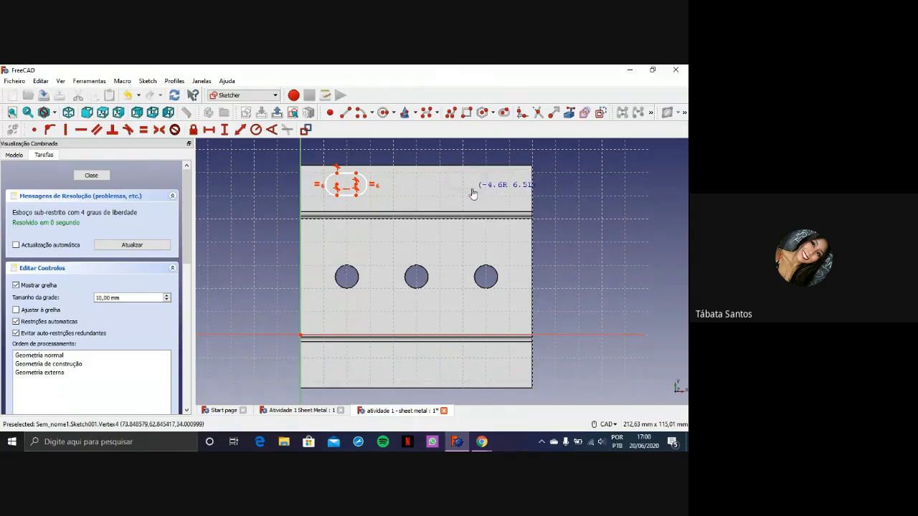
pyautogui.click(472, 190)
# Sketch two more horizontal slots on the lower flange, roughly beneath the two slots on the upper flange
pyautogui.click(336, 362)
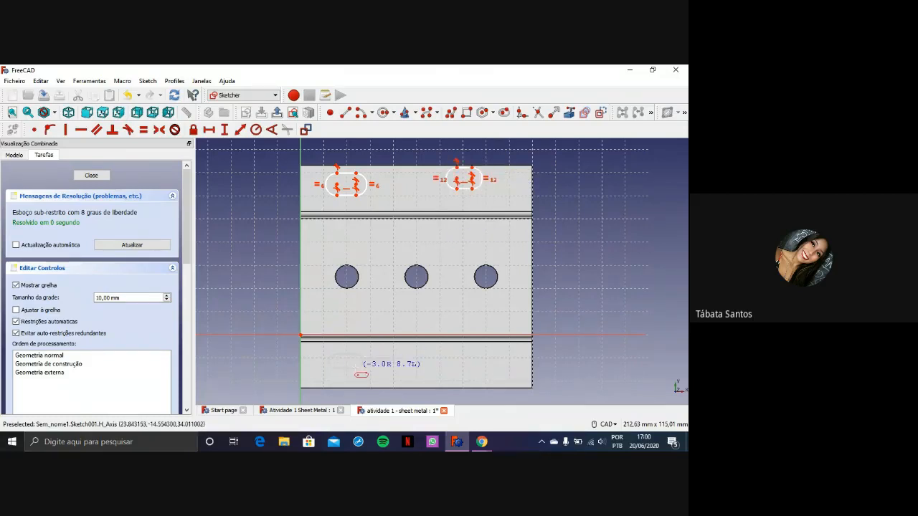
pyautogui.click(357, 362)
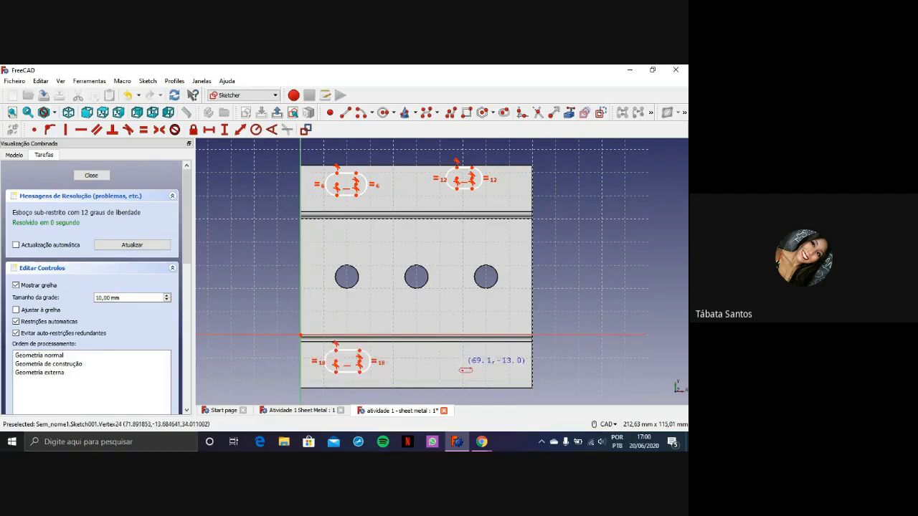
pyautogui.click(457, 358)
pyautogui.click(479, 358)
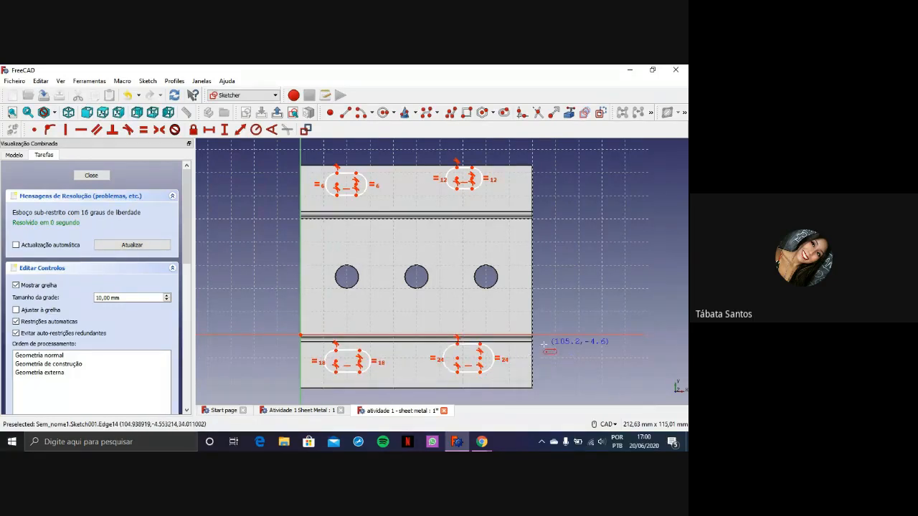
pyautogui.press('Escape')
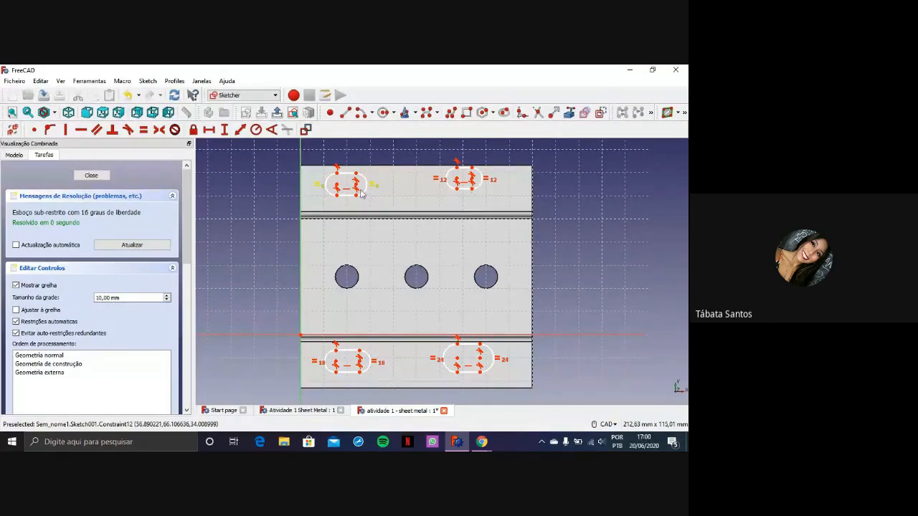
# Constrain the height of the upper flange's left slot to 10 mm, checking the slot dimension in the PDF drawing in Chrome
pyautogui.scroll(3, 407, 188)
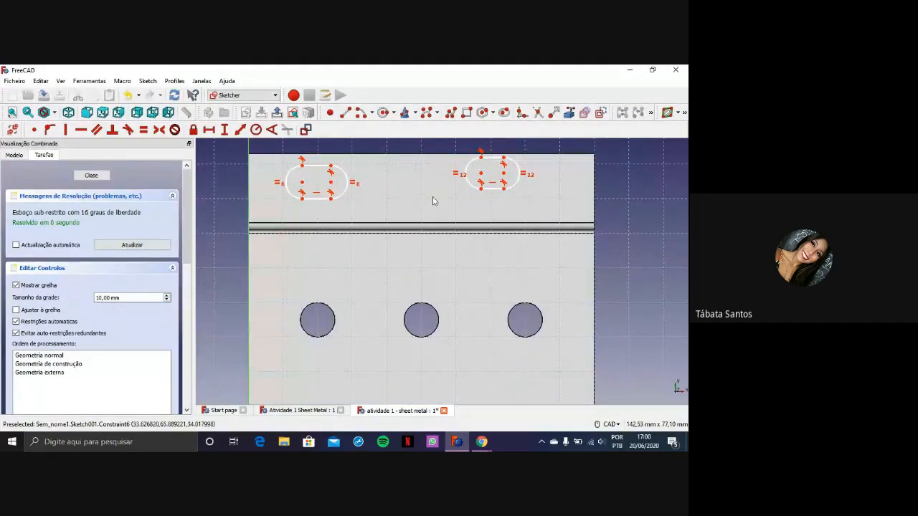
pyautogui.moveTo(432, 201); pyautogui.dragTo(494, 227, button='middle')
pyautogui.scroll(4, 494, 223)
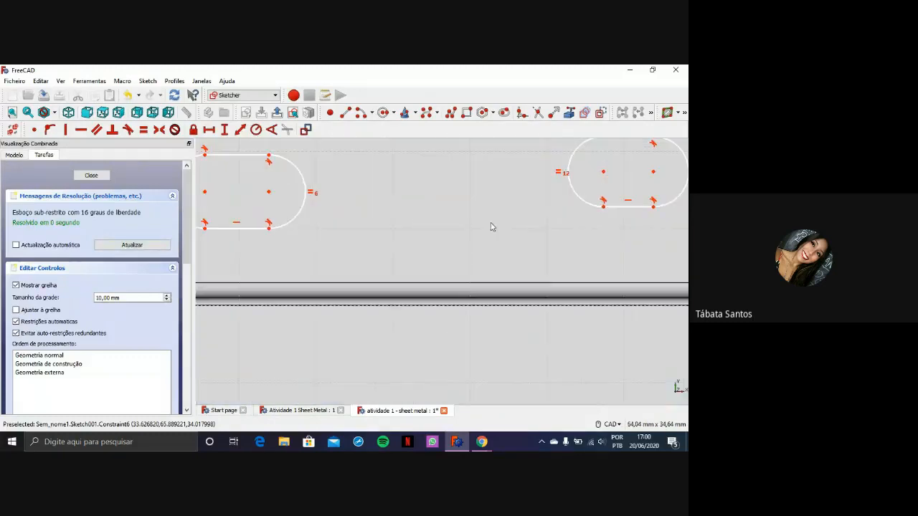
pyautogui.moveTo(391, 206); pyautogui.dragTo(531, 210, button='middle')
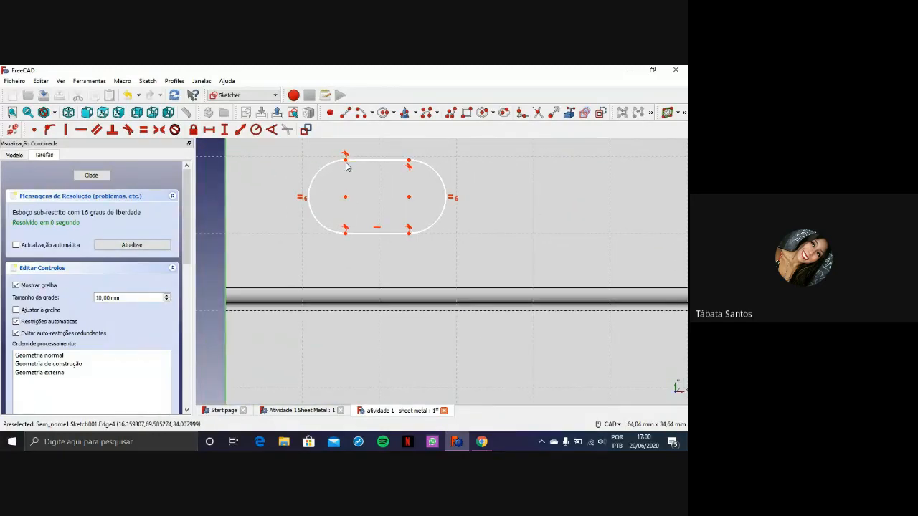
pyautogui.click(345, 162)
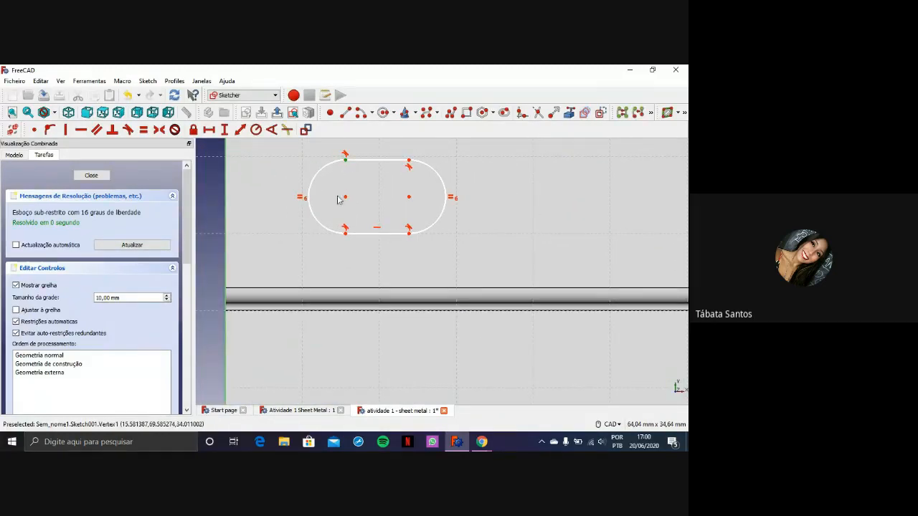
pyautogui.click(345, 232)
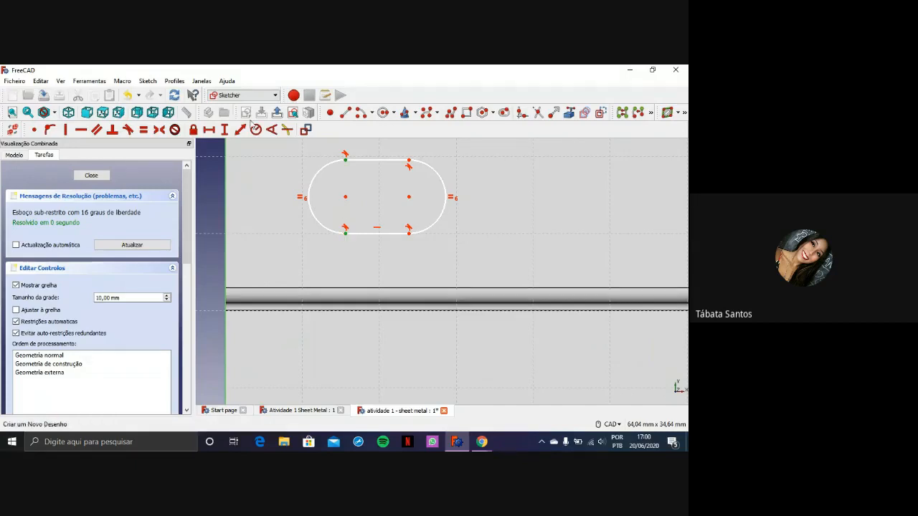
pyautogui.click(224, 130)
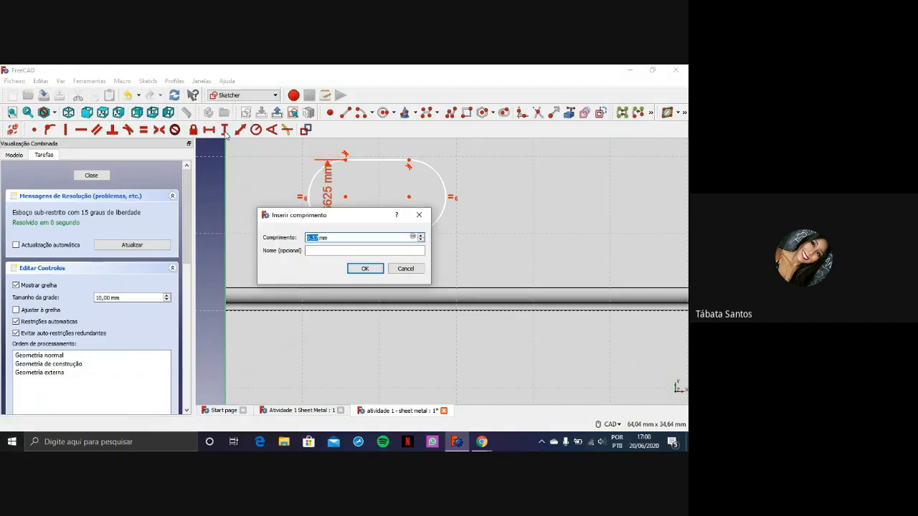
pyautogui.click(482, 442)
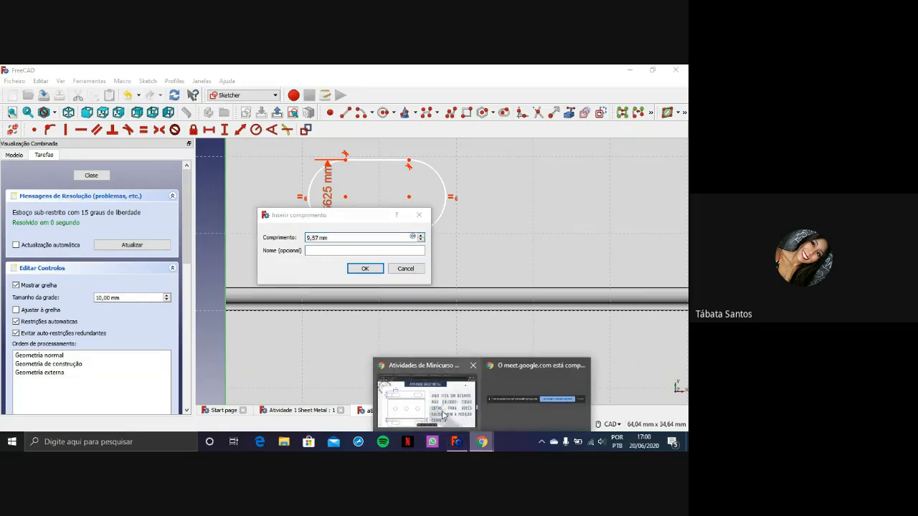
pyautogui.click(443, 414)
pyautogui.scroll(-3, 52, 220)
pyautogui.scroll(3, 51, 220)
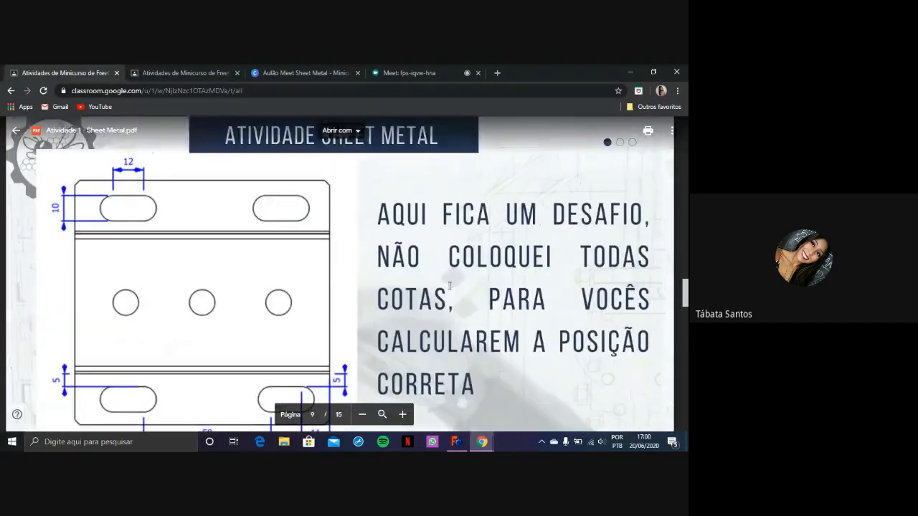
pyautogui.click(456, 442)
pyautogui.write('10')
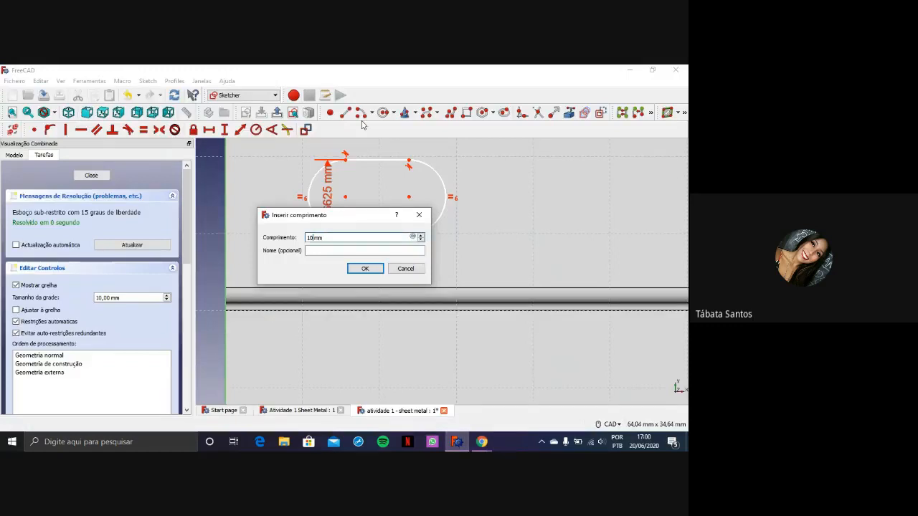
pyautogui.click(374, 267)
# Constrain the height of the upper flange's right slot to 10 mm with a vertical distance between its left arc endpoints
pyautogui.scroll(-3, 548, 244)
pyautogui.scroll(-1, 447, 242)
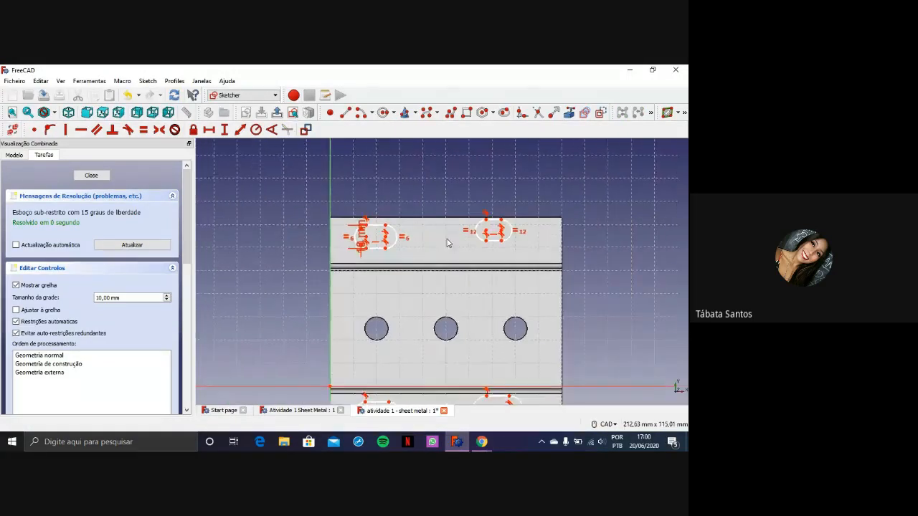
pyautogui.scroll(5, 508, 231)
pyautogui.click(486, 213)
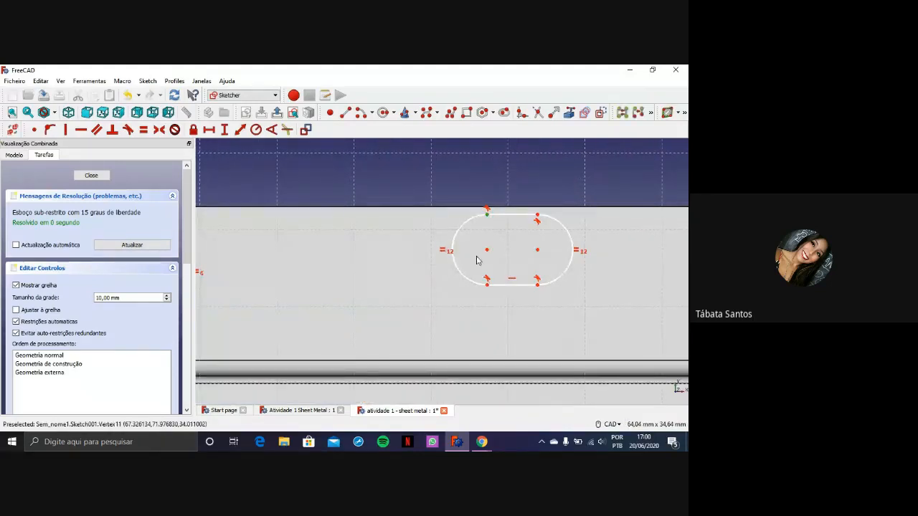
pyautogui.click(487, 285)
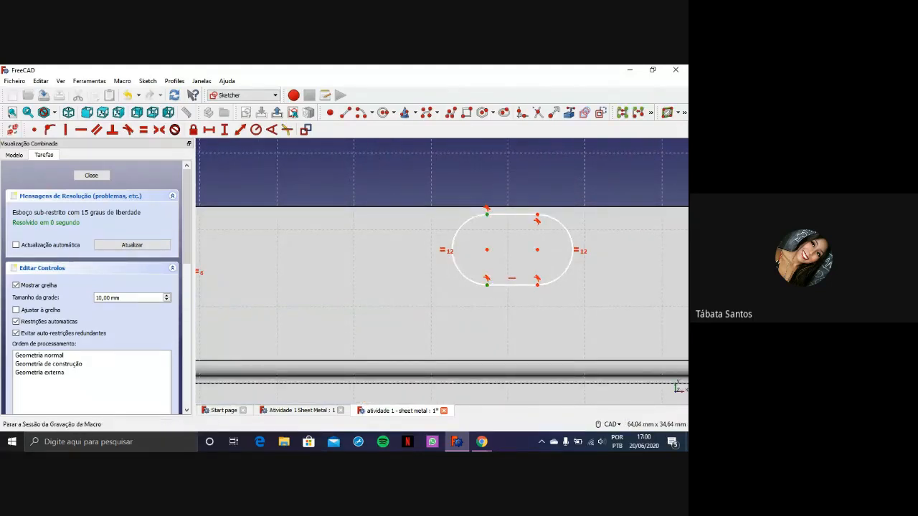
pyautogui.click(224, 133)
pyautogui.write('10')
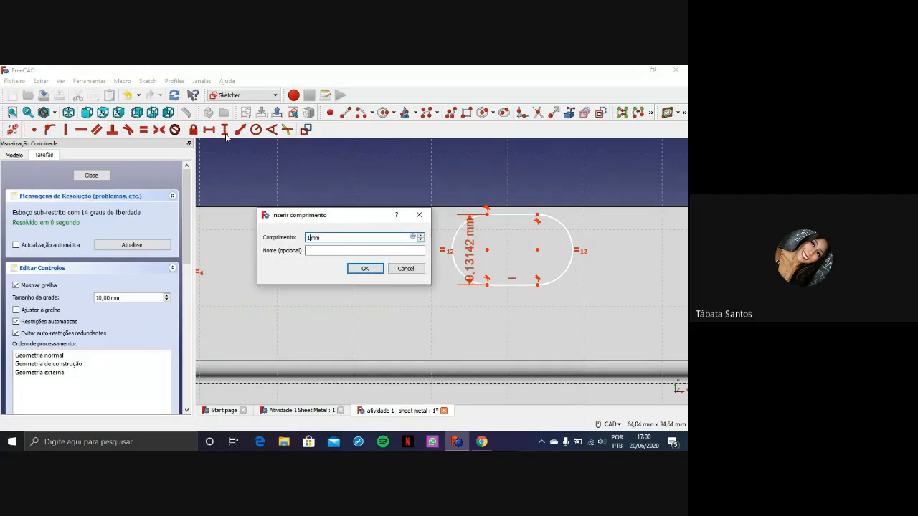
pyautogui.press('Return')
# Constrain the height of the lower flange's left slot to 10 mm with a vertical distance between its left arc endpoints
pyautogui.scroll(-5, 270, 152)
pyautogui.scroll(-3, 273, 301)
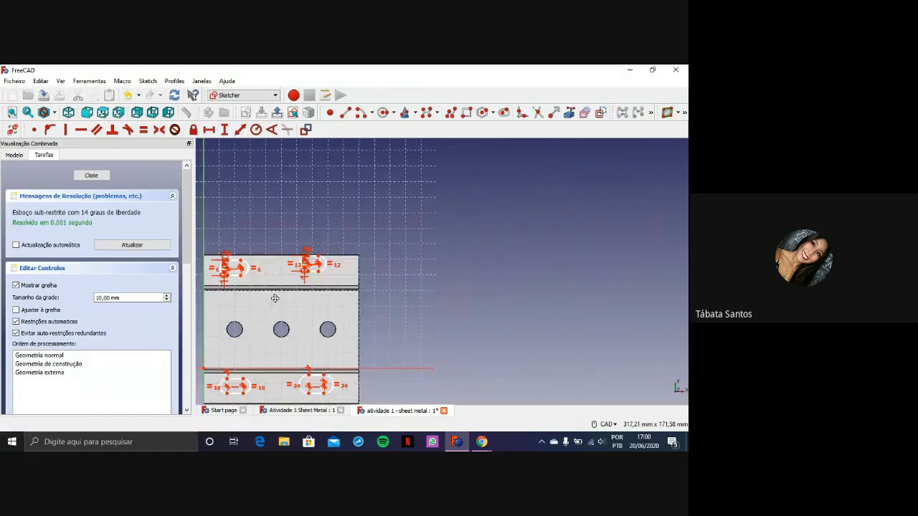
pyautogui.moveTo(275, 298); pyautogui.dragTo(383, 204, button='middle')
pyautogui.scroll(6, 338, 318)
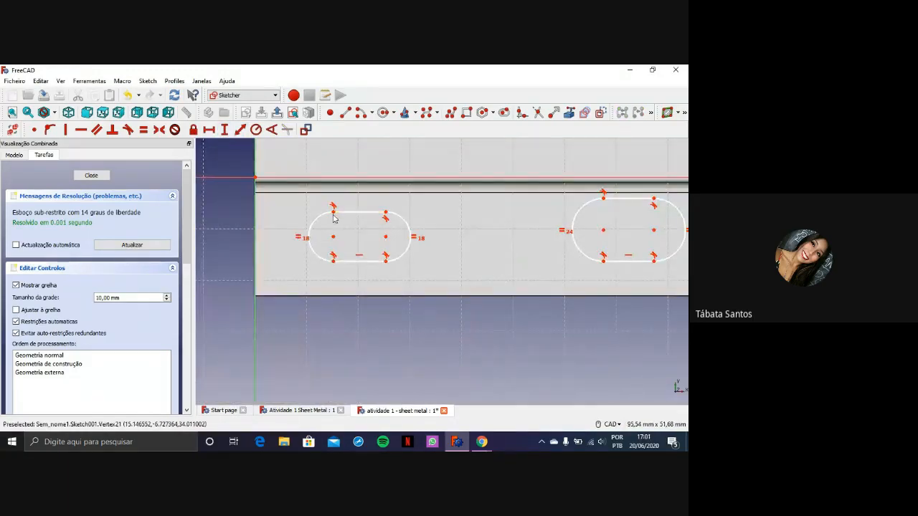
pyautogui.click(333, 212)
pyautogui.click(333, 260)
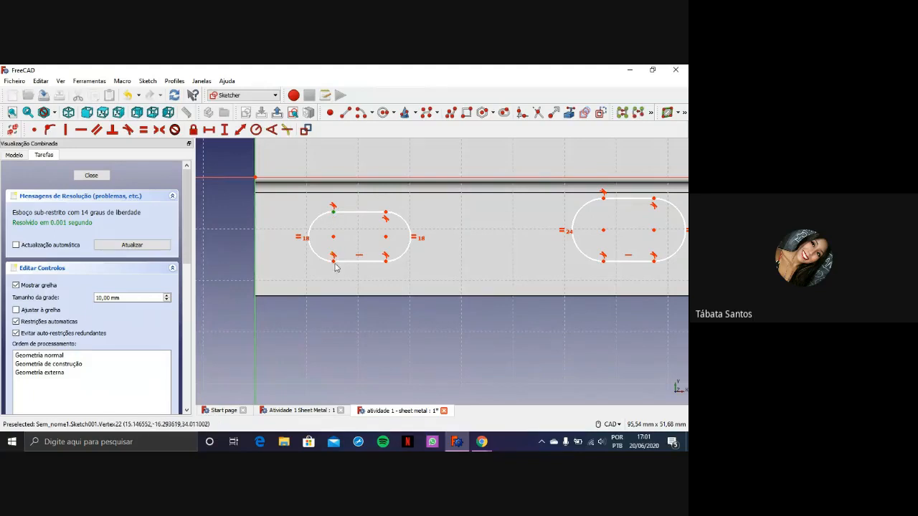
pyautogui.click(225, 129)
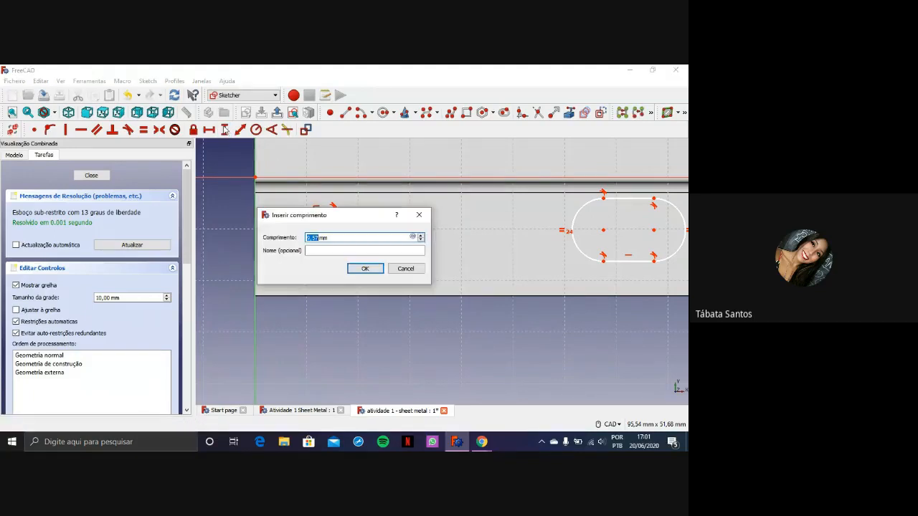
pyautogui.write('10')
pyautogui.press('Return')
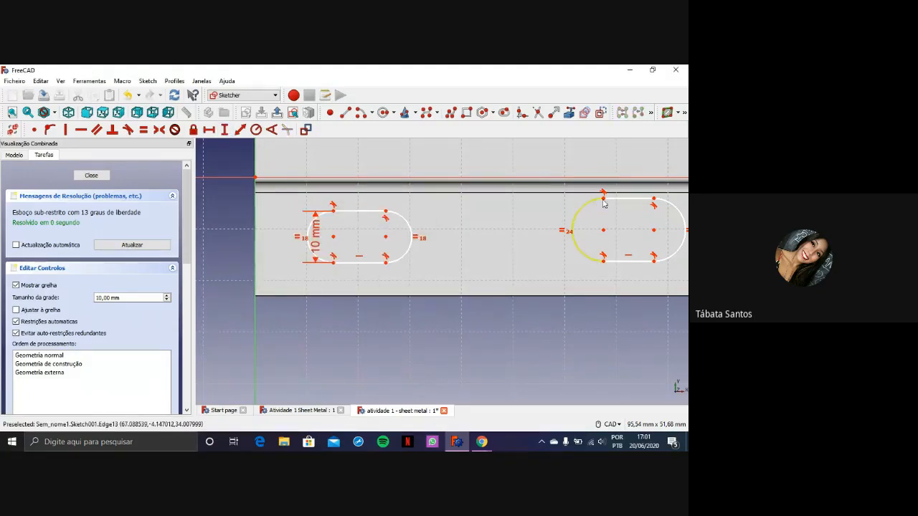
# Constrain the height of the lower flange's right slot to 10 mm with a vertical distance between its left arc endpoints
pyautogui.click(603, 199)
pyautogui.click(604, 261)
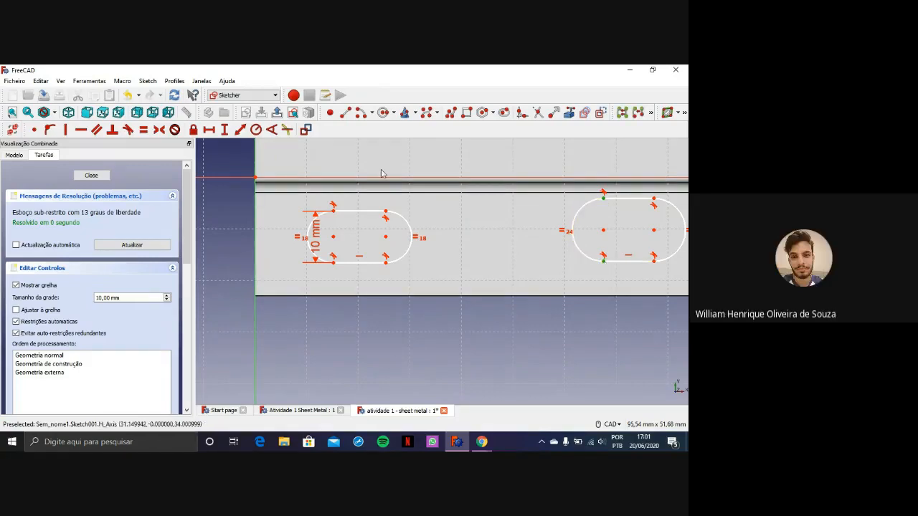
pyautogui.click(224, 129)
pyautogui.write('10')
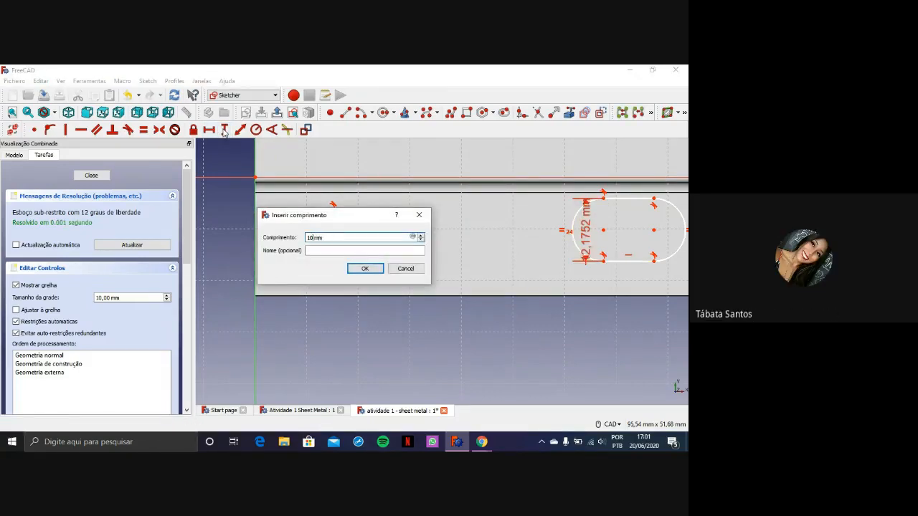
pyautogui.press('Return')
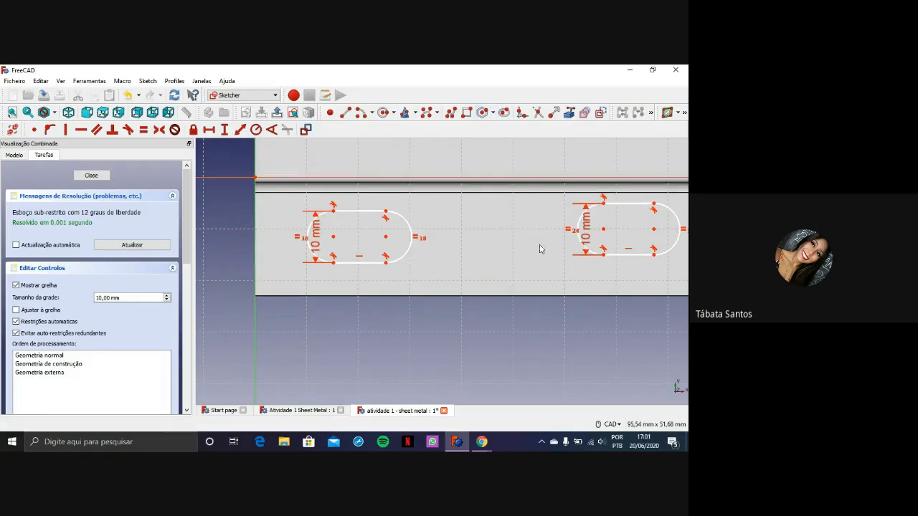
# Switch to the activity PDF in Chrome to examine the slot's length and position dimensions, and return to the FreeCAD sketch
pyautogui.scroll(-3, 545, 240)
pyautogui.moveTo(592, 188)
pyautogui.mouseDown(button='middle')
pyautogui.moveTo(487, 263)
pyautogui.moveTo(490, 298)
pyautogui.mouseUp(button='middle')
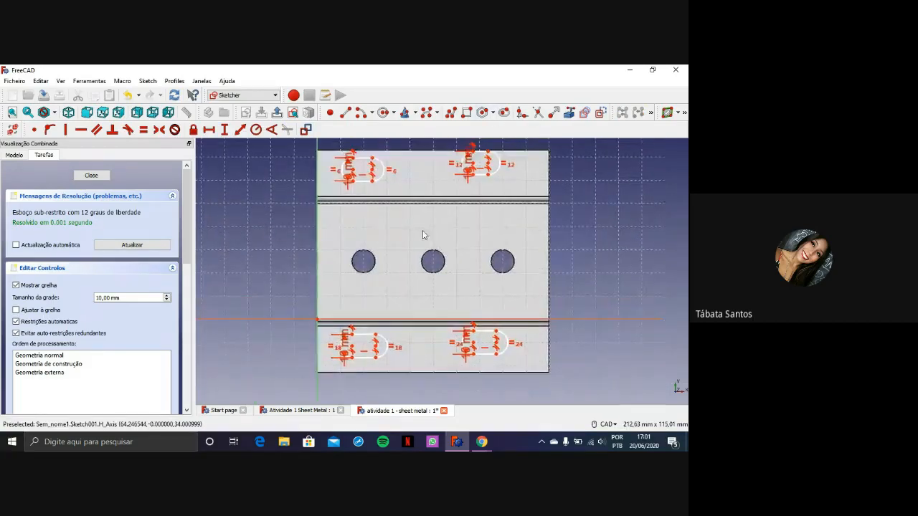
pyautogui.scroll(2, 415, 225)
pyautogui.moveTo(414, 220); pyautogui.dragTo(434, 290, button='middle')
pyautogui.scroll(3, 358, 229)
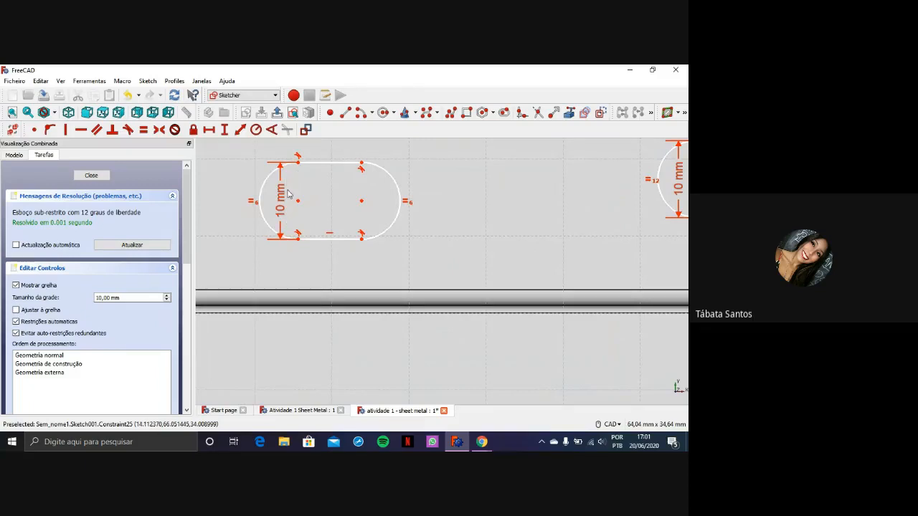
pyautogui.click(470, 436)
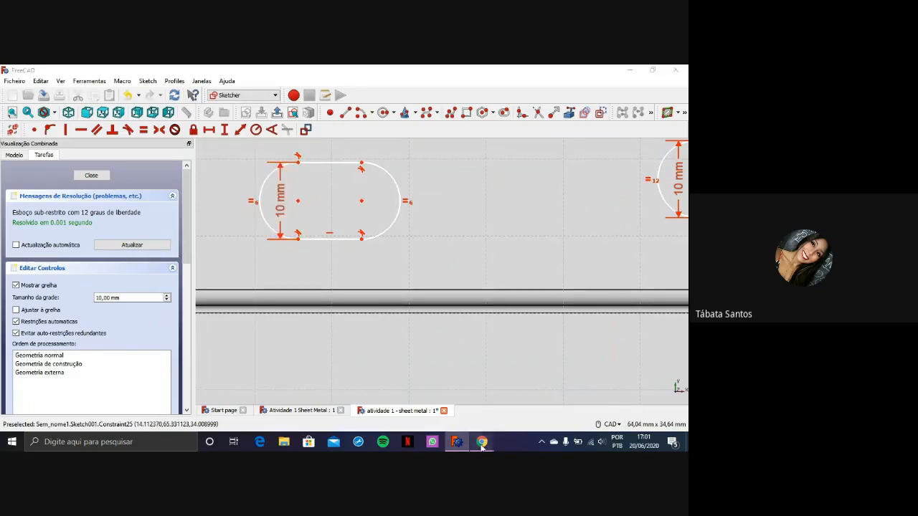
pyautogui.click(433, 412)
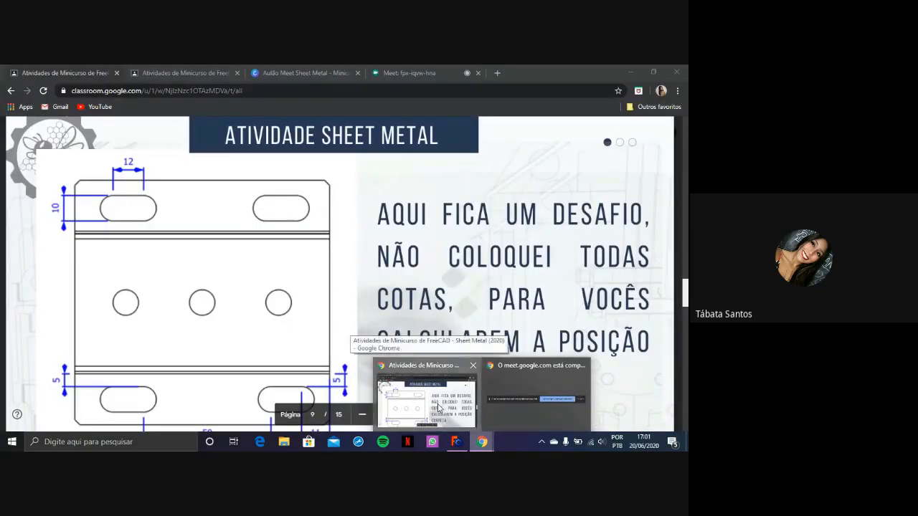
pyautogui.scroll(-2, 455, 337)
pyautogui.scroll(2, 455, 337)
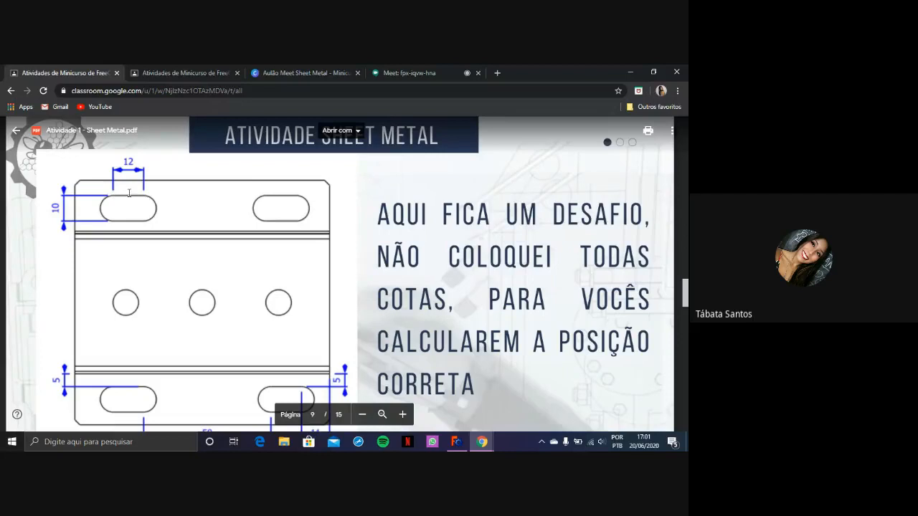
pyautogui.click(463, 448)
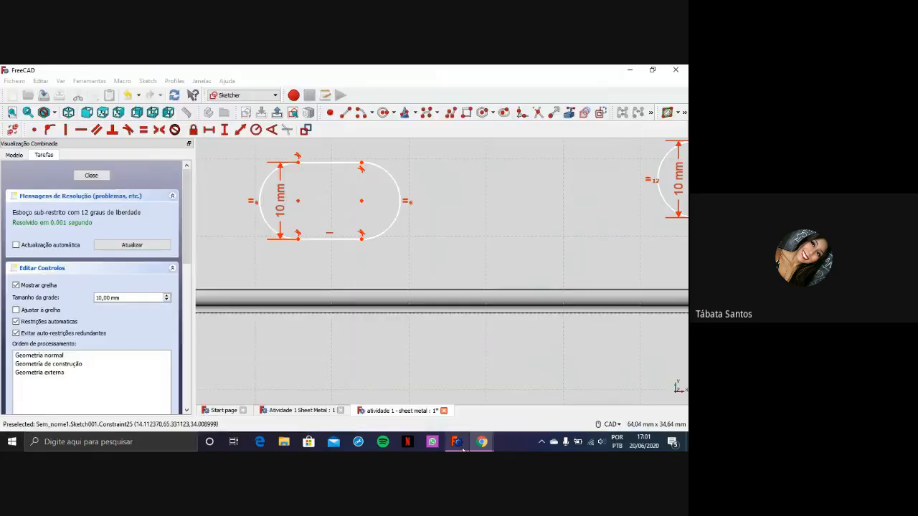
# Constrain the straight length of the upper flange's left slot to 12 mm with a horizontal distance between its upper arc endpoints
pyautogui.click(322, 163)
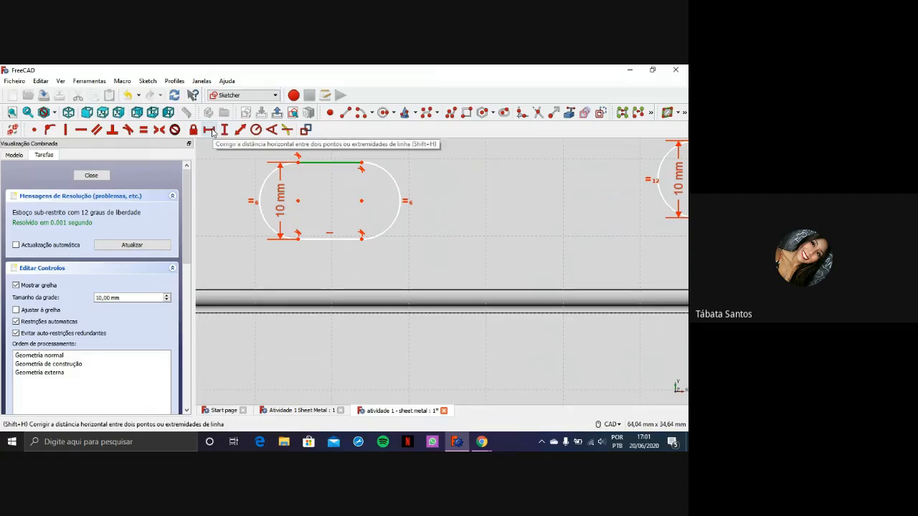
pyautogui.click(332, 163)
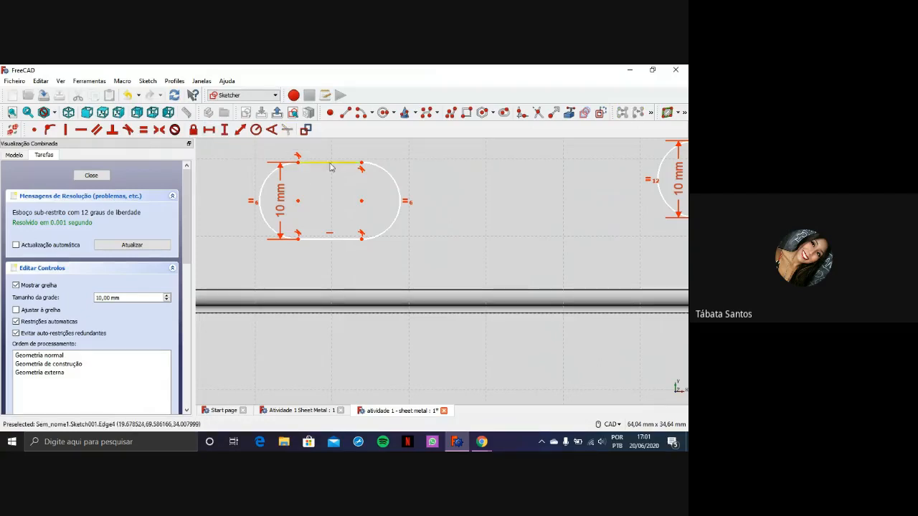
pyautogui.click(362, 164)
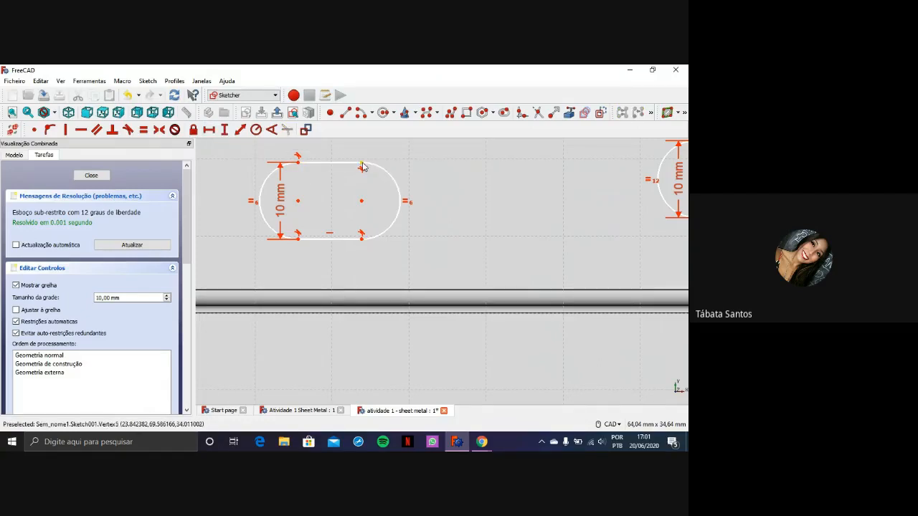
pyautogui.click(299, 163)
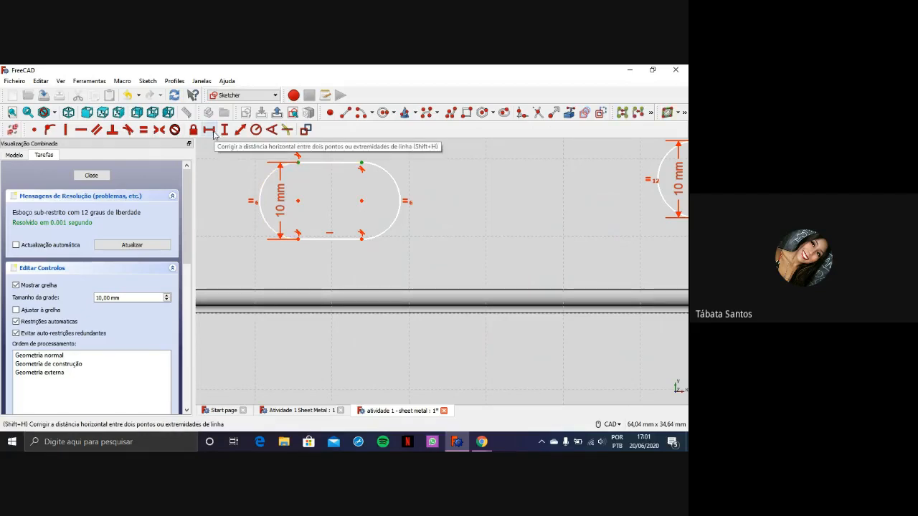
pyautogui.click(212, 133)
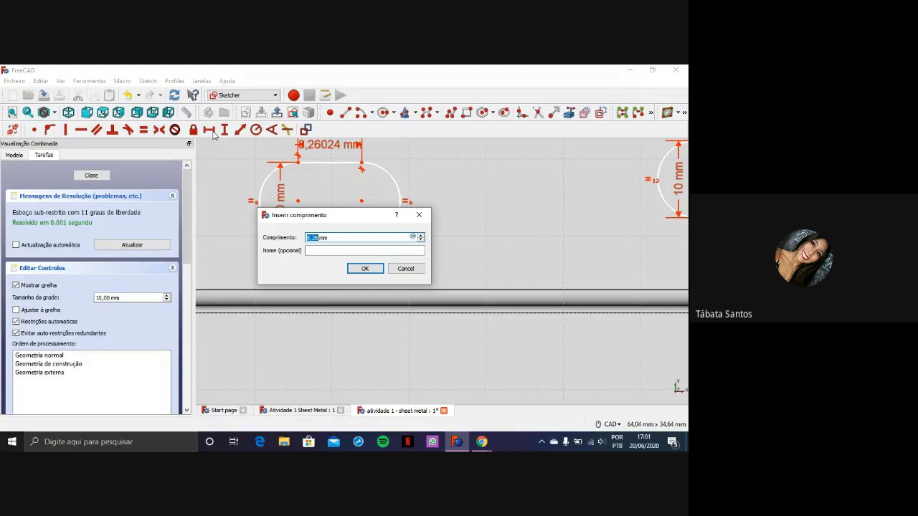
pyautogui.write('12')
pyautogui.press('Return')
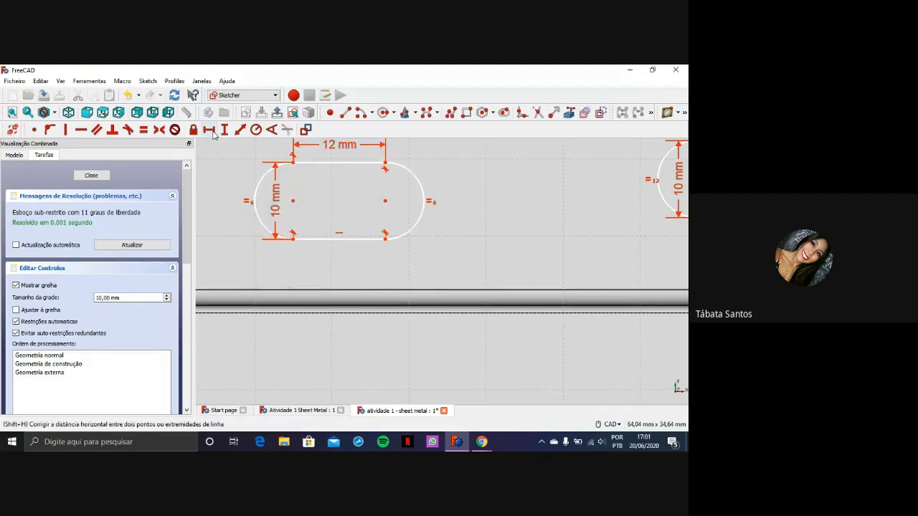
# Reposition the 10 mm and 12 mm dimensions of the upper flange's left slot, placing the height dimension outside the slot outline
pyautogui.scroll(-3, 480, 221)
pyautogui.scroll(5, 318, 158)
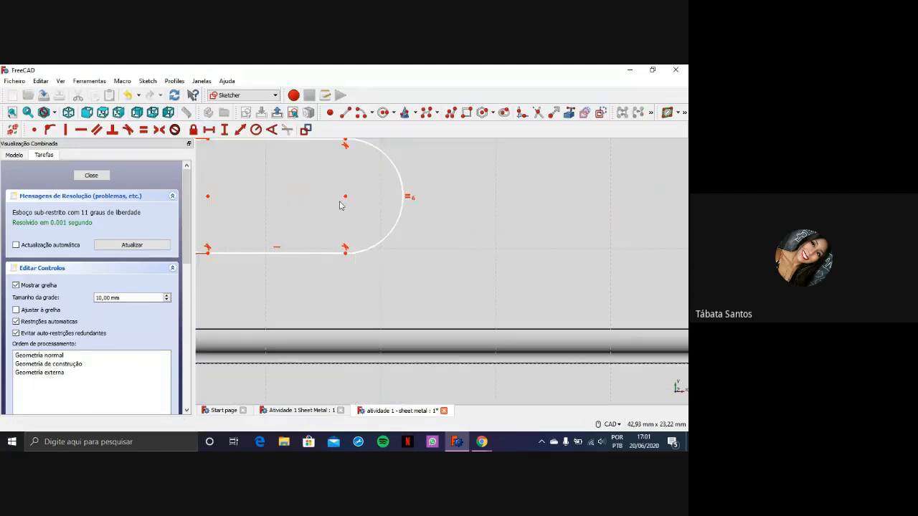
pyautogui.scroll(-5, 370, 209)
pyautogui.scroll(5, 326, 198)
pyautogui.scroll(-3, 408, 203)
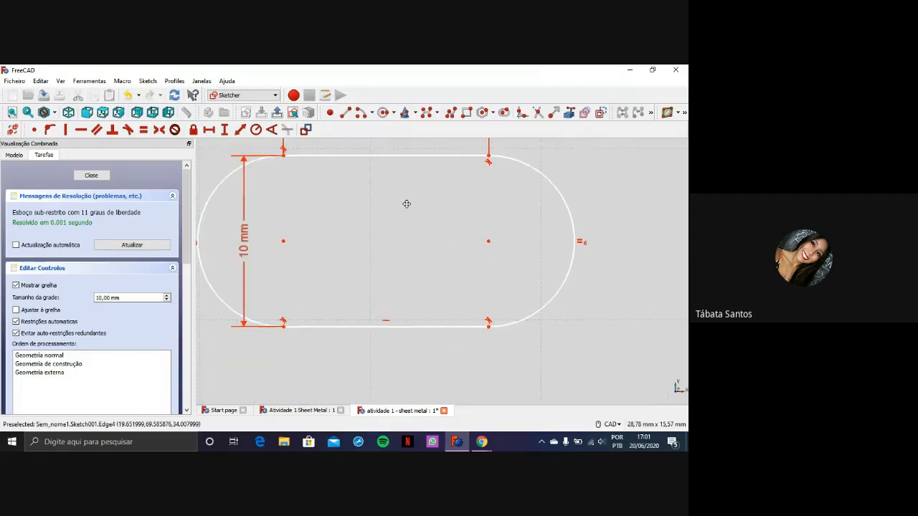
pyautogui.scroll(-2, 403, 208)
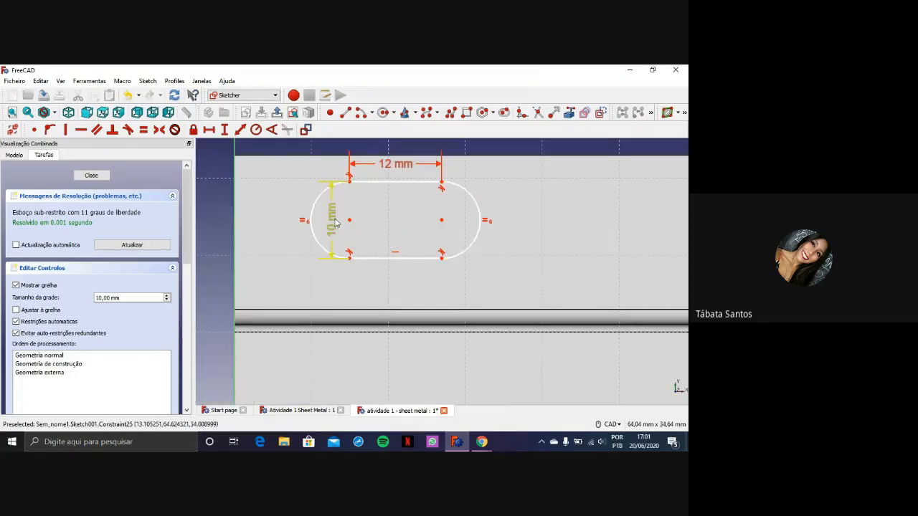
pyautogui.moveTo(332, 218); pyautogui.dragTo(294, 223)
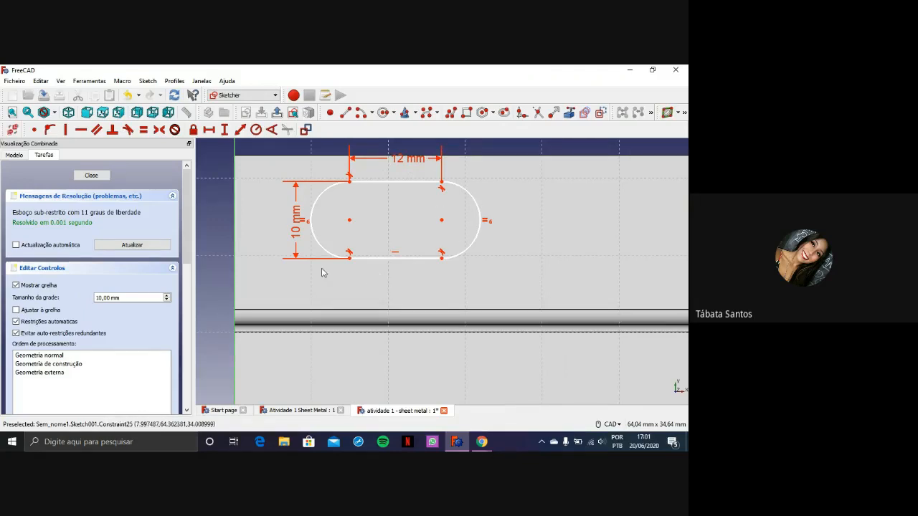
pyautogui.moveTo(405, 158); pyautogui.dragTo(371, 159)
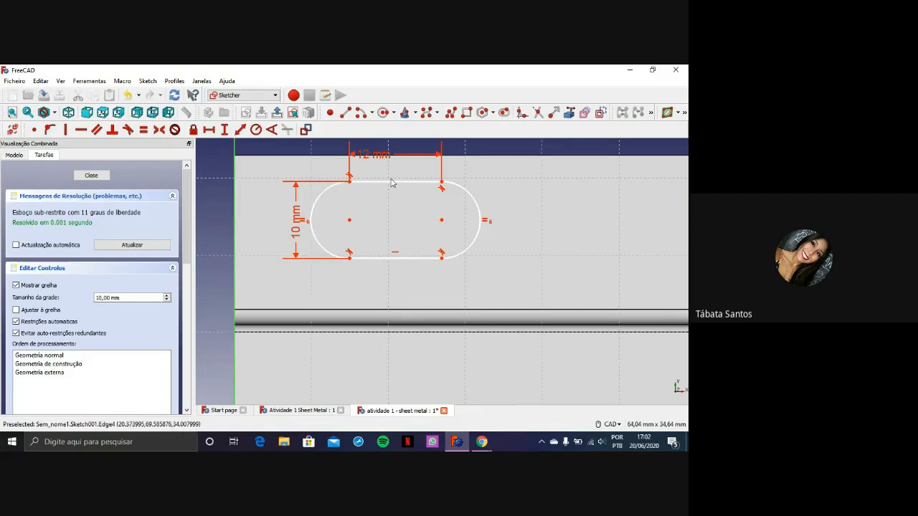
# Constrain the straight length of the upper flange's right slot to 12 mm with a horizontal distance between its upper arc endpoints
pyautogui.scroll(-2, 438, 249)
pyautogui.scroll(2, 565, 250)
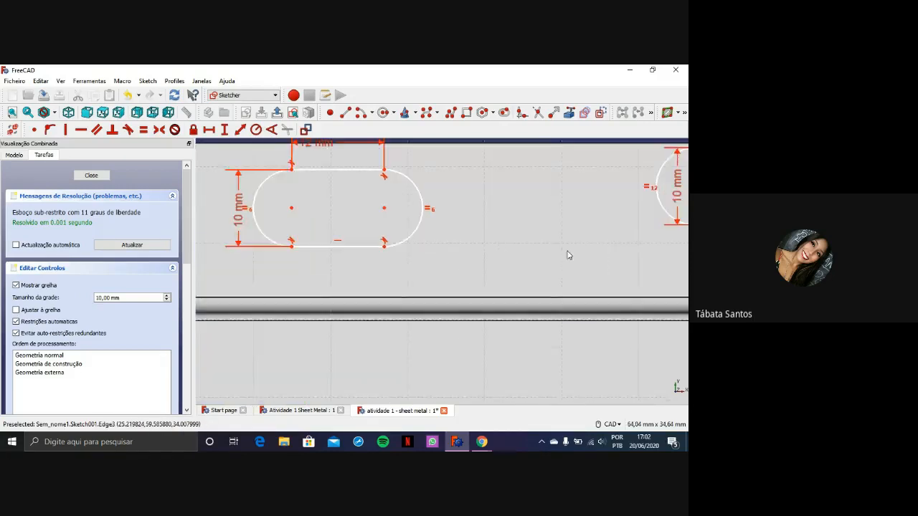
pyautogui.moveTo(563, 250)
pyautogui.mouseDown(button='middle')
pyautogui.moveTo(403, 291)
pyautogui.moveTo(328, 296)
pyautogui.mouseUp(button='middle')
pyautogui.scroll(-3, 340, 246)
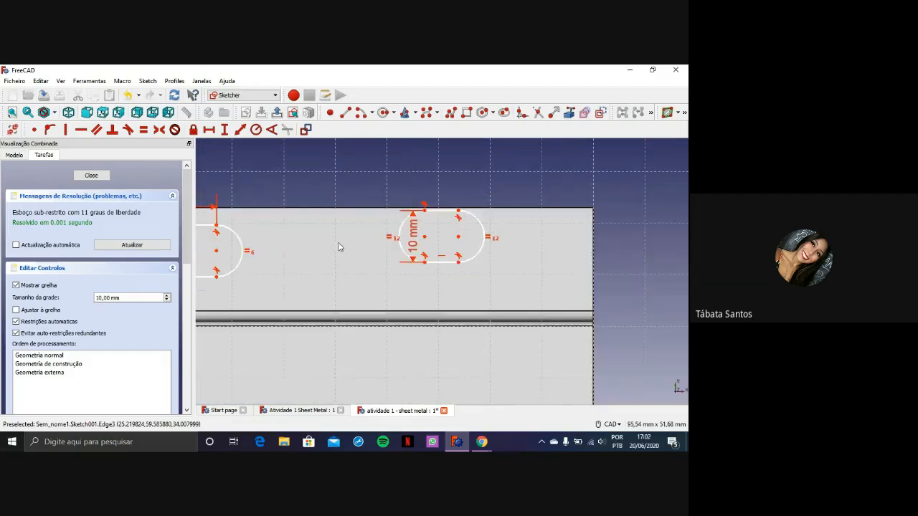
pyautogui.moveTo(338, 246)
pyautogui.mouseDown(button='middle')
pyautogui.moveTo(389, 239)
pyautogui.moveTo(405, 250)
pyautogui.mouseUp(button='middle')
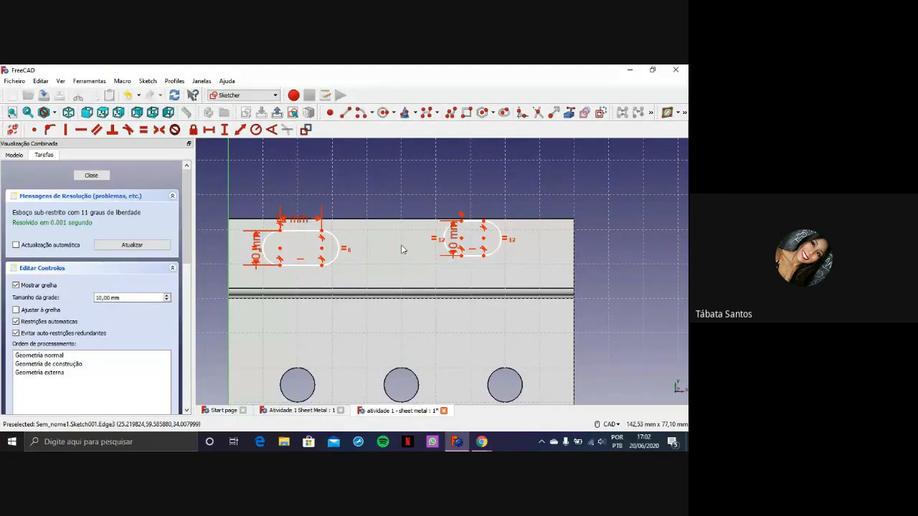
pyautogui.scroll(2, 479, 271)
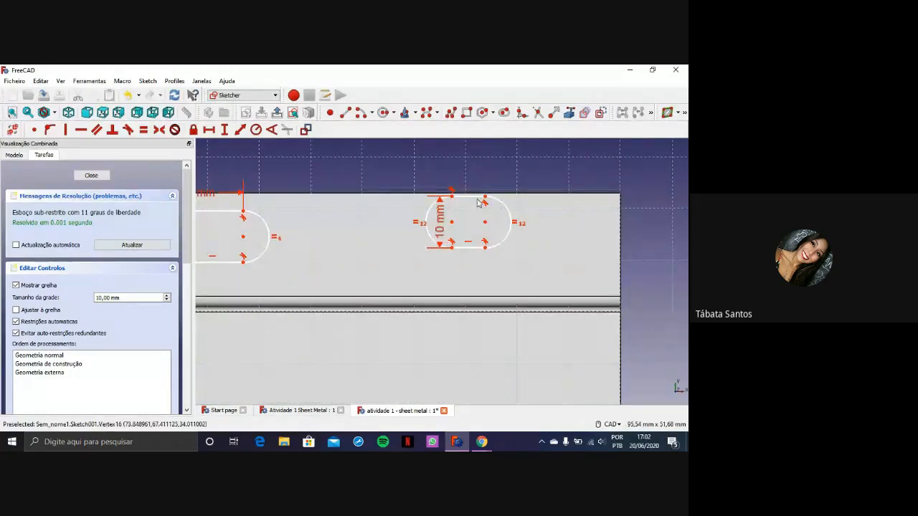
pyautogui.click(451, 196)
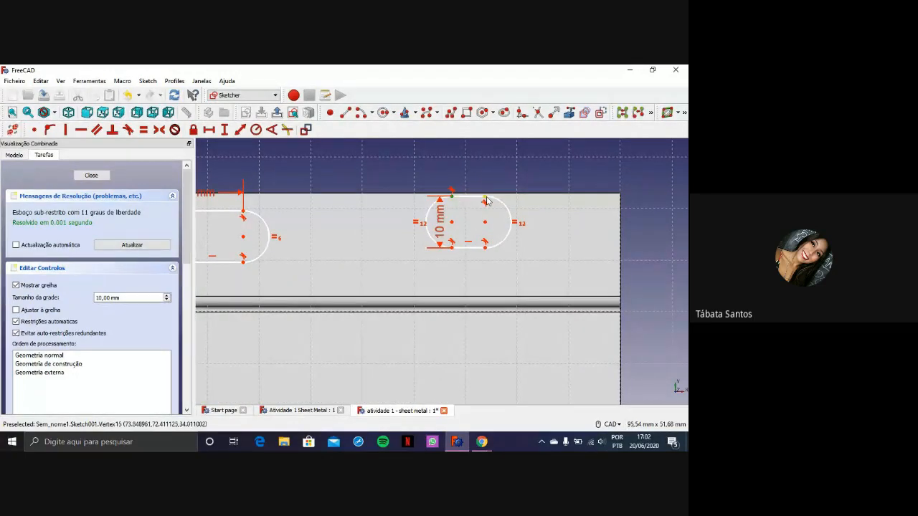
pyautogui.click(484, 197)
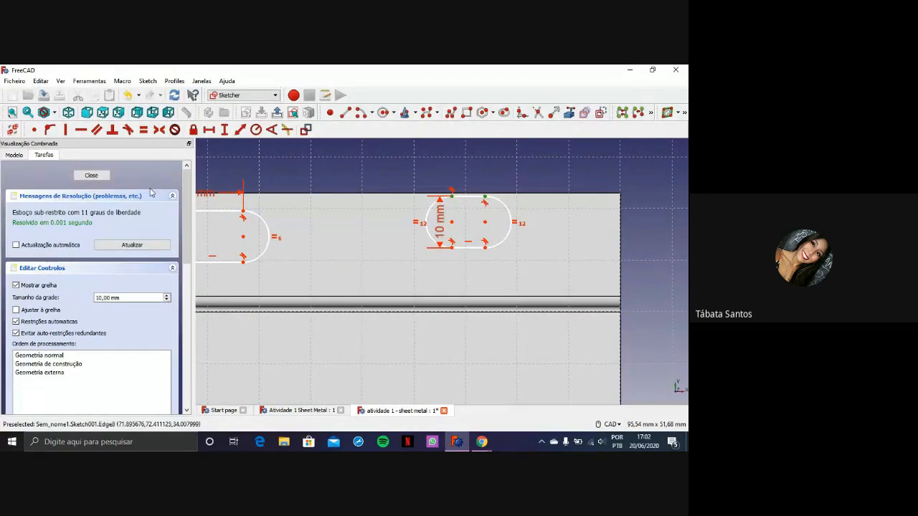
pyautogui.click(209, 130)
pyautogui.write('12')
pyautogui.press('Return')
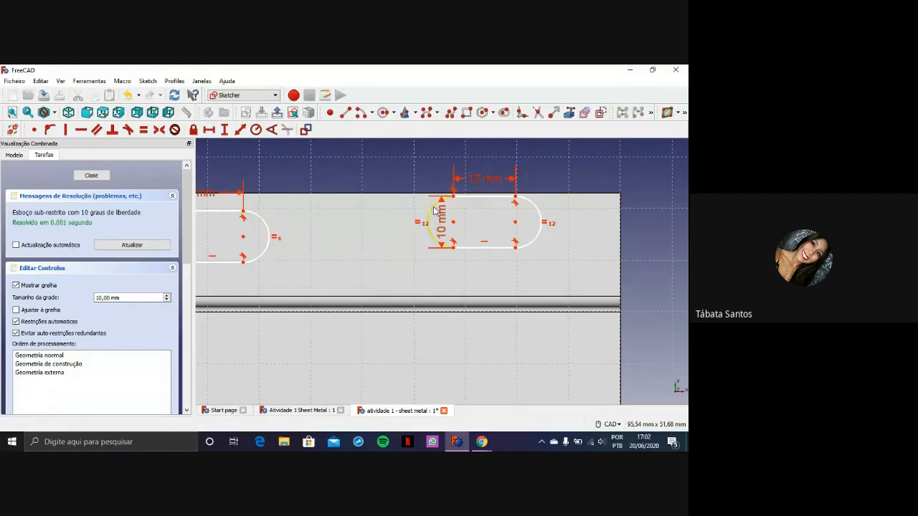
# Constrain the straight length of the lower flange's left slot to 12 mm with a horizontal distance between its upper arc endpoints
pyautogui.scroll(-6, 471, 249)
pyautogui.scroll(9, 431, 367)
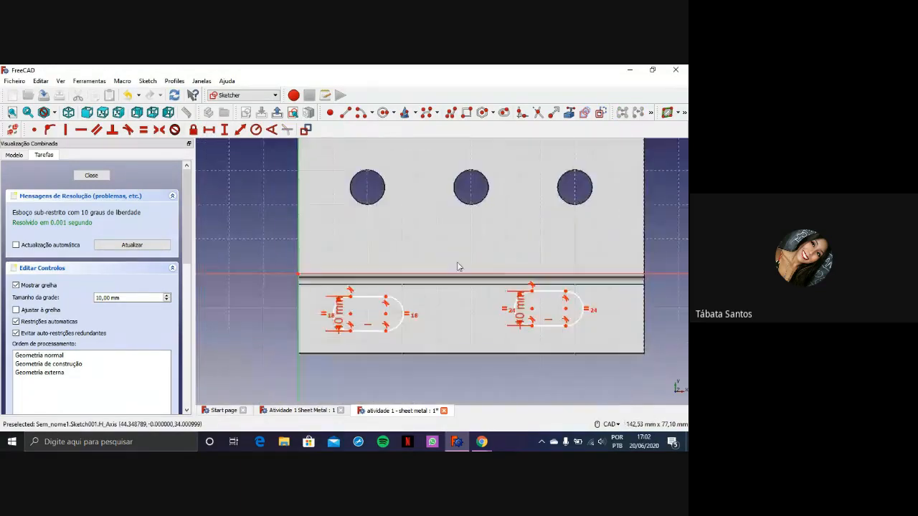
pyautogui.click(304, 363)
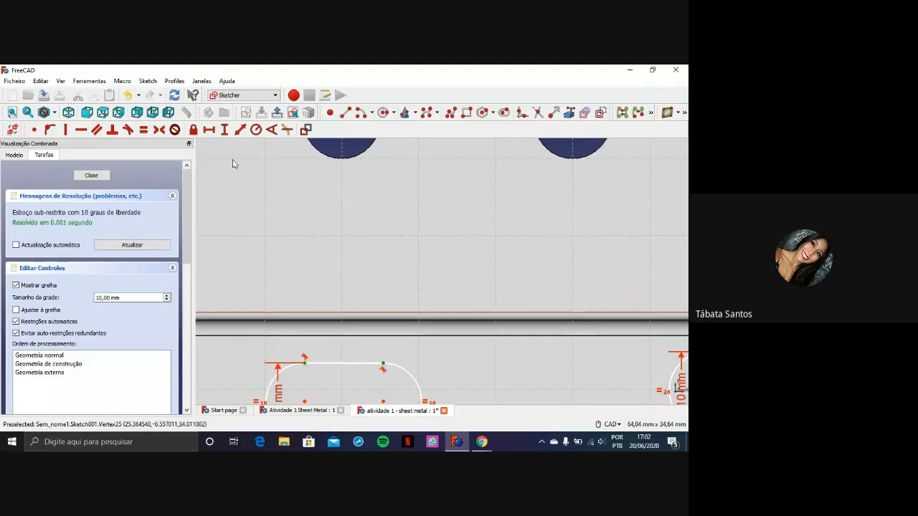
pyautogui.click(212, 131)
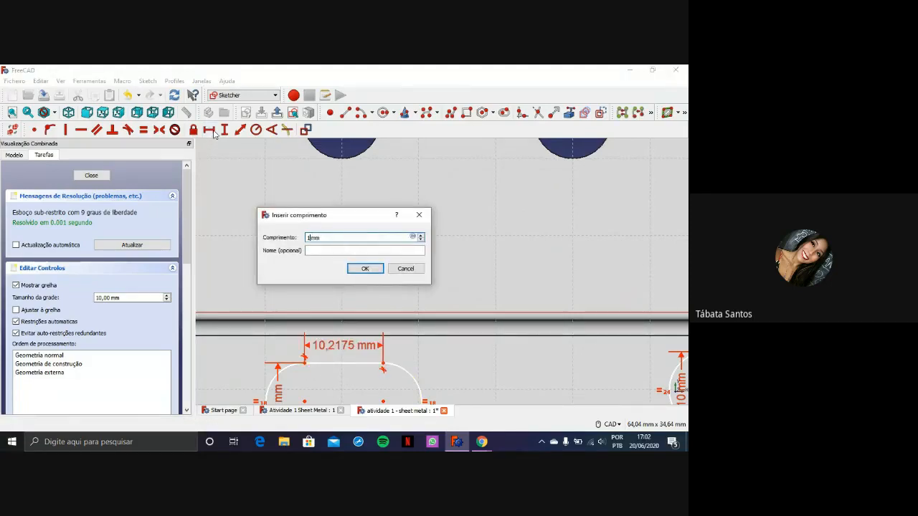
pyautogui.press('Return')
# Constrain the straight length of the lower flange's right slot to 12 mm with a horizontal distance between its upper arc endpoints
pyautogui.scroll(-5, 476, 253)
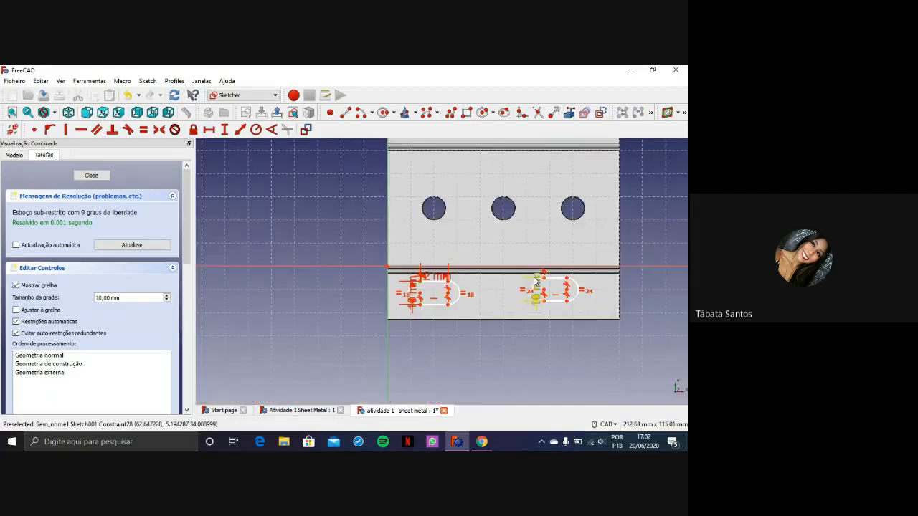
pyautogui.scroll(5, 483, 273)
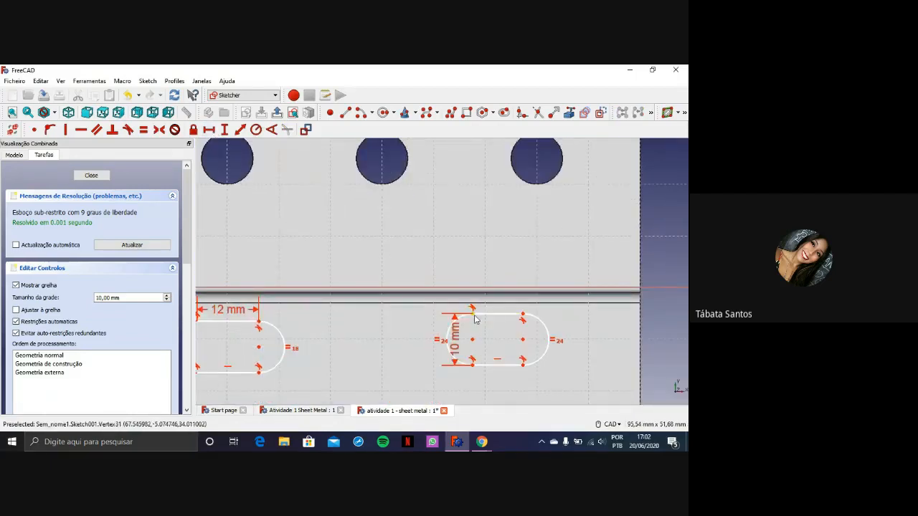
pyautogui.click(473, 315)
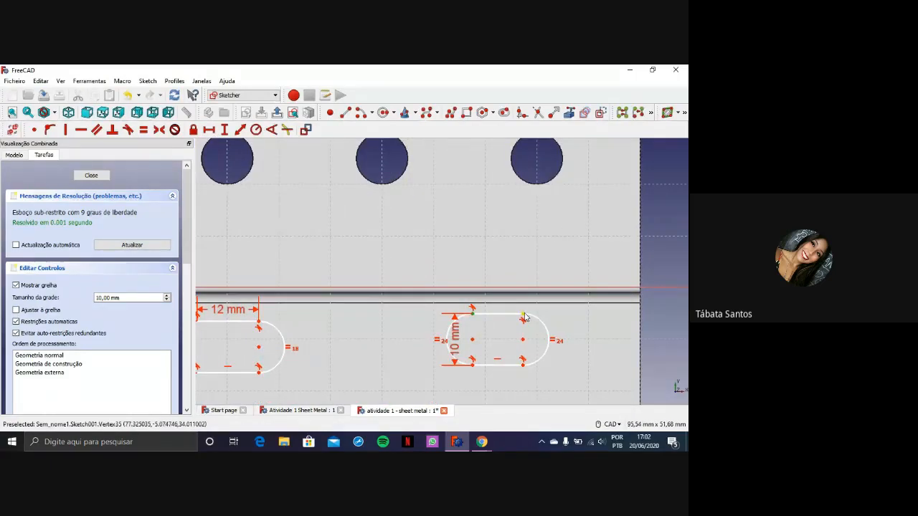
pyautogui.click(524, 318)
pyautogui.click(209, 130)
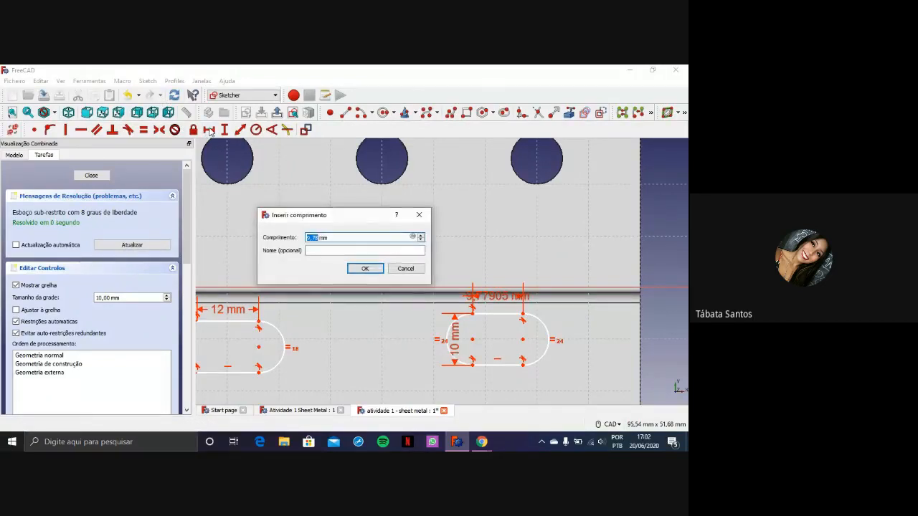
pyautogui.write('12')
pyautogui.press('Return')
# Move the two upper flange slots freehand so they sit inside the flange, roughly level with each other
pyautogui.scroll(-2, 367, 200)
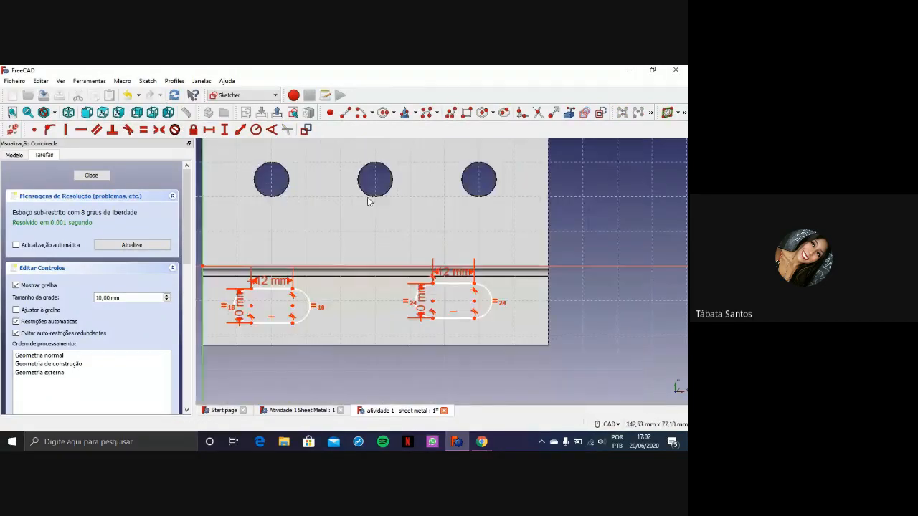
pyautogui.scroll(-4, 396, 197)
pyautogui.moveTo(404, 171); pyautogui.dragTo(396, 267, button='middle')
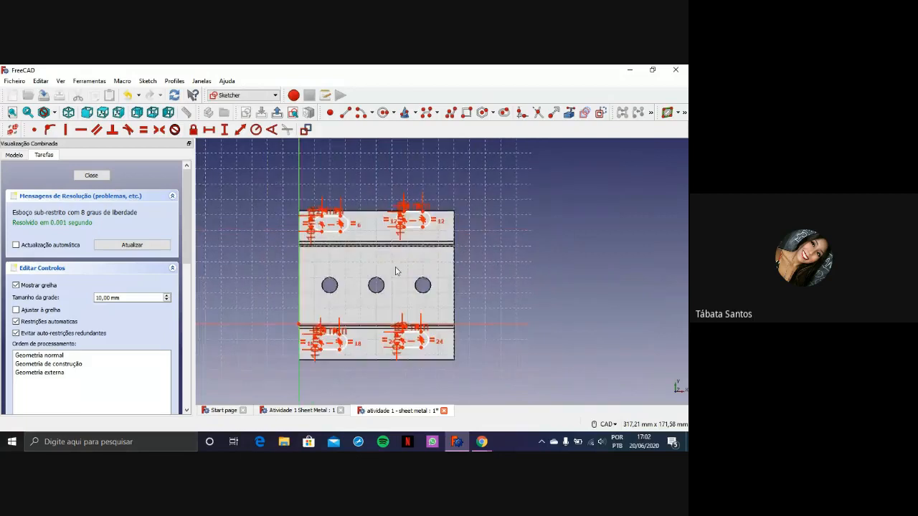
pyautogui.scroll(2, 395, 270)
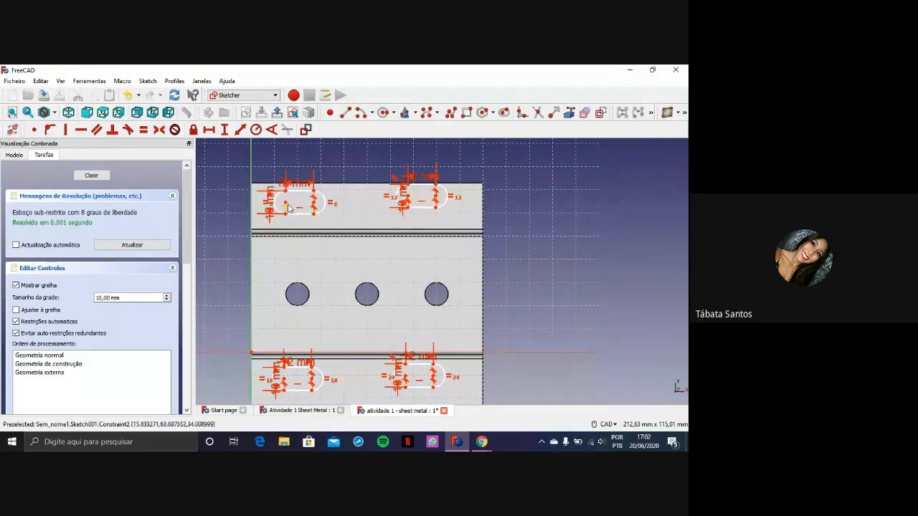
pyautogui.moveTo(294, 209); pyautogui.dragTo(292, 212)
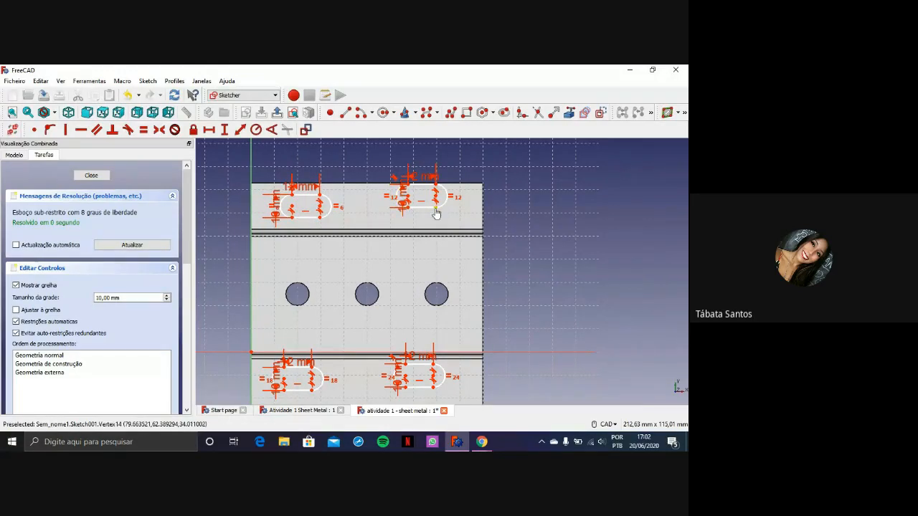
pyautogui.moveTo(435, 212); pyautogui.dragTo(451, 222)
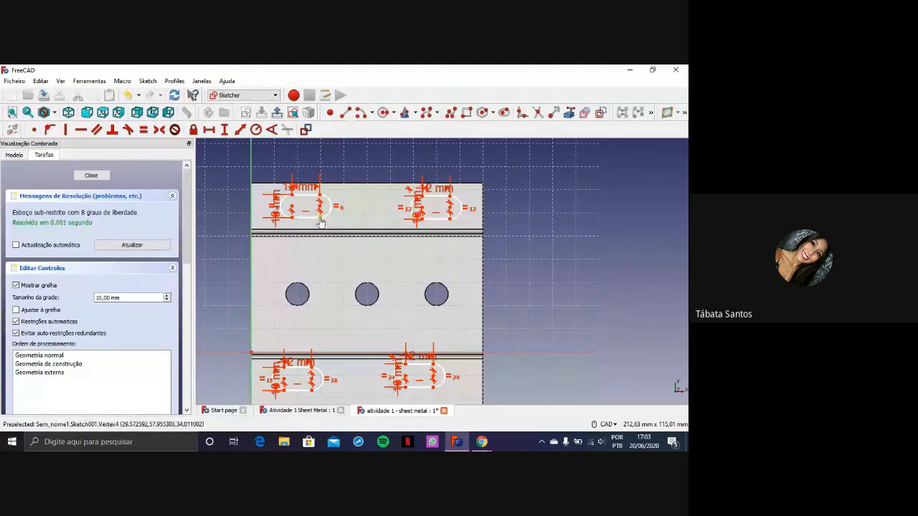
pyautogui.moveTo(320, 218); pyautogui.dragTo(317, 218)
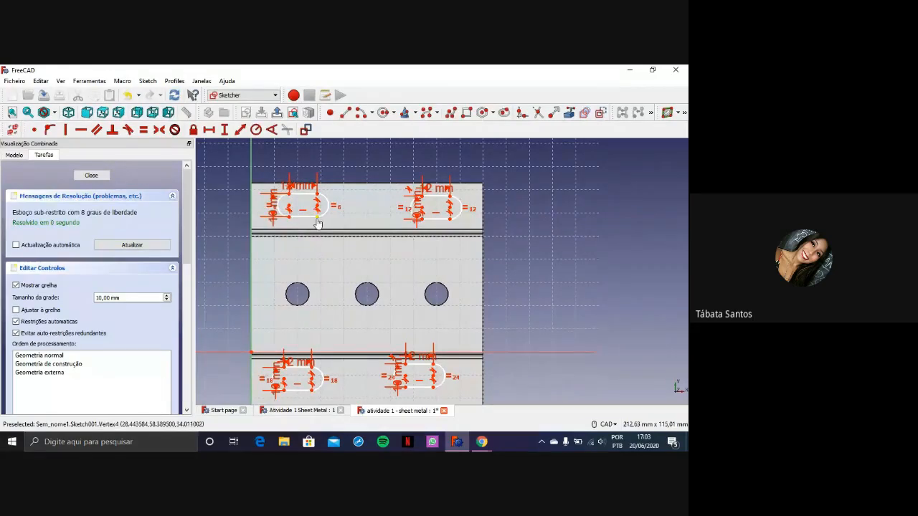
pyautogui.moveTo(319, 222); pyautogui.dragTo(322, 220)
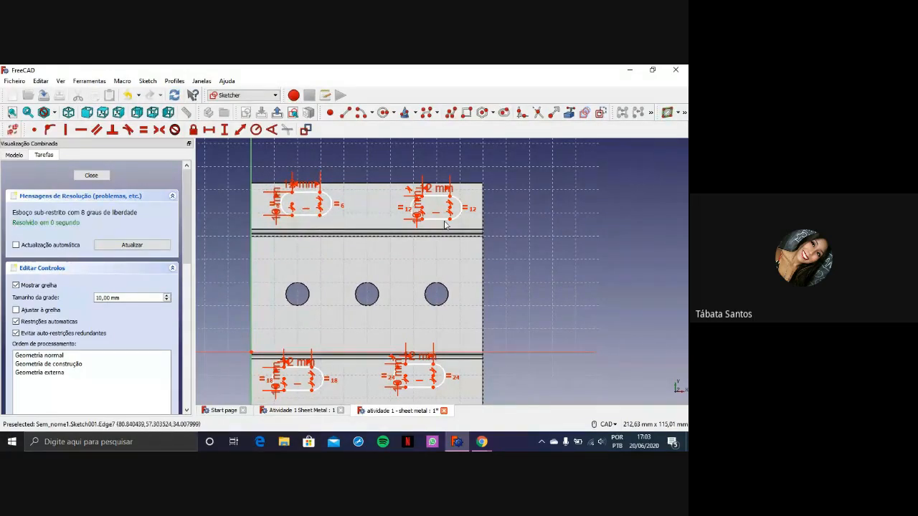
pyautogui.moveTo(450, 222); pyautogui.dragTo(443, 222)
# Move the two lower flange slots freehand slightly inward and down, roughly centring them within the flange height
pyautogui.scroll(-3, 359, 293)
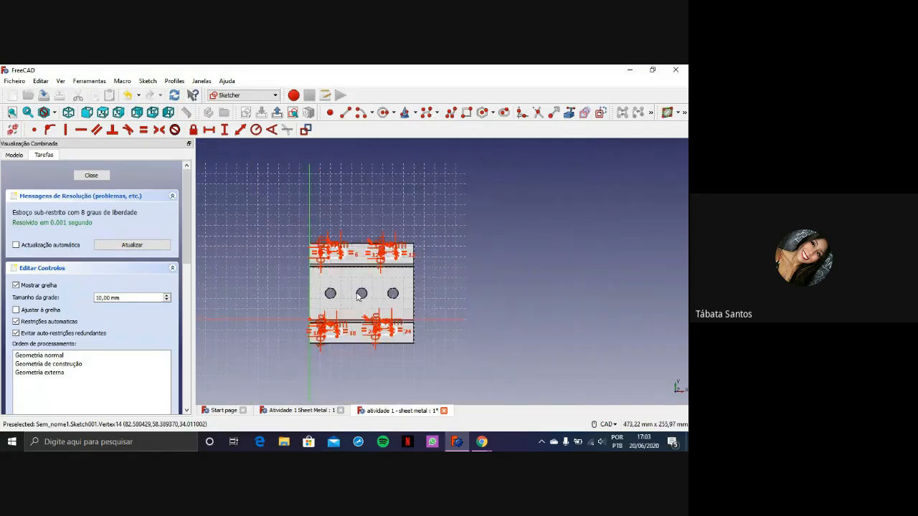
pyautogui.scroll(8, 303, 280)
pyautogui.scroll(-5, 303, 334)
pyautogui.scroll(3, 301, 335)
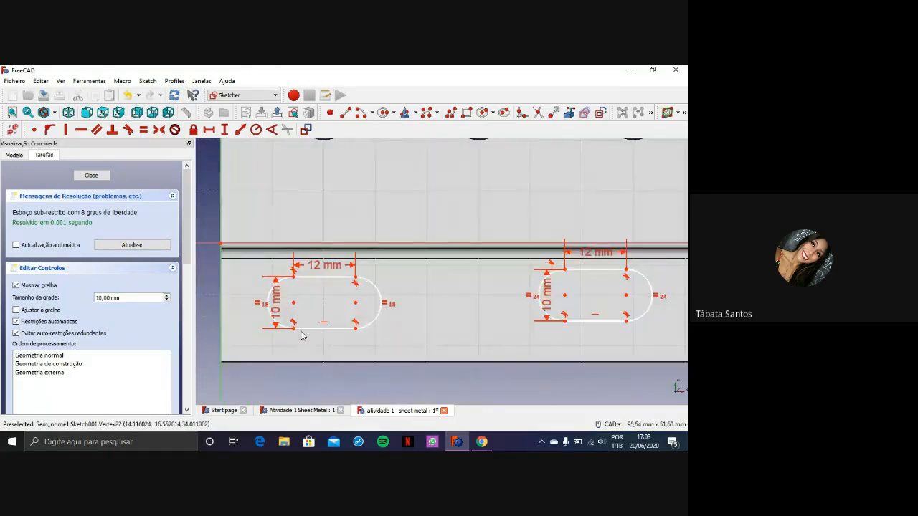
pyautogui.click(294, 334)
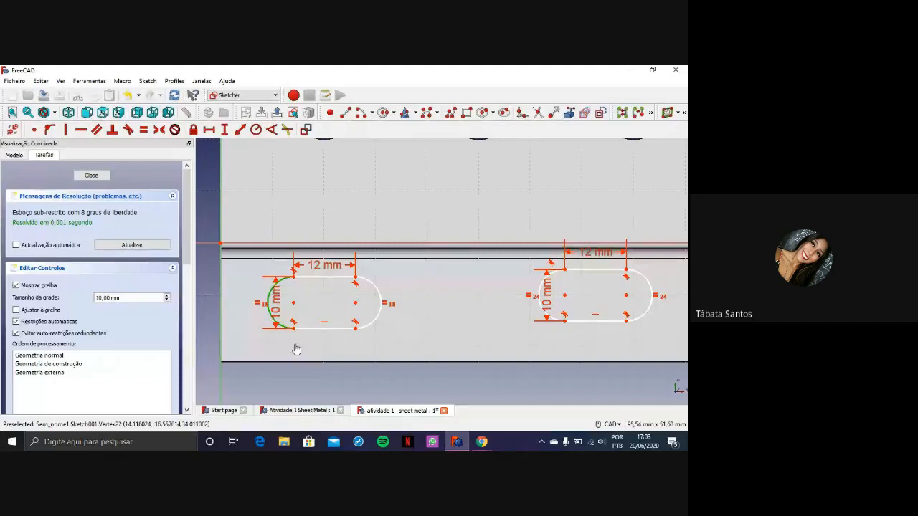
pyautogui.click(296, 349)
pyautogui.moveTo(294, 304); pyautogui.dragTo(317, 308)
pyautogui.moveTo(635, 299); pyautogui.dragTo(499, 298, button='middle')
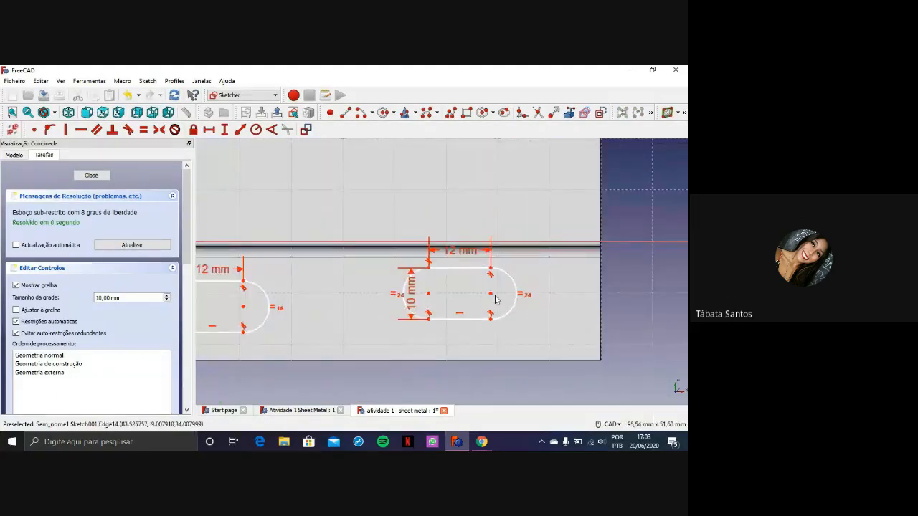
pyautogui.moveTo(494, 300); pyautogui.dragTo(507, 315)
# Switch to the activity PDF in Chrome to check the slot spacing and edge distances on the plate drawing, and return to FreeCAD
pyautogui.scroll(-6, 391, 186)
pyautogui.scroll(2, 387, 185)
pyautogui.moveTo(378, 183)
pyautogui.mouseDown(button='middle')
pyautogui.moveTo(373, 228)
pyautogui.moveTo(389, 269)
pyautogui.mouseUp(button='middle')
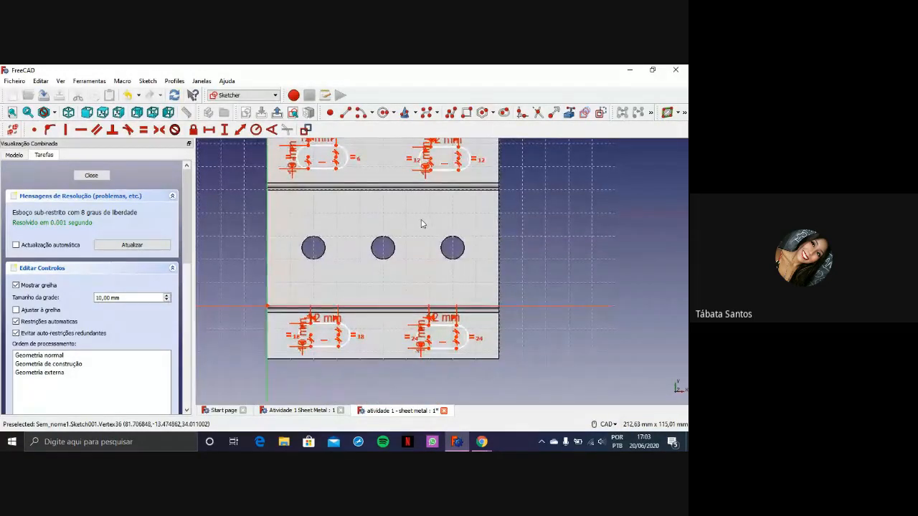
pyautogui.scroll(-2, 420, 223)
pyautogui.scroll(2, 421, 222)
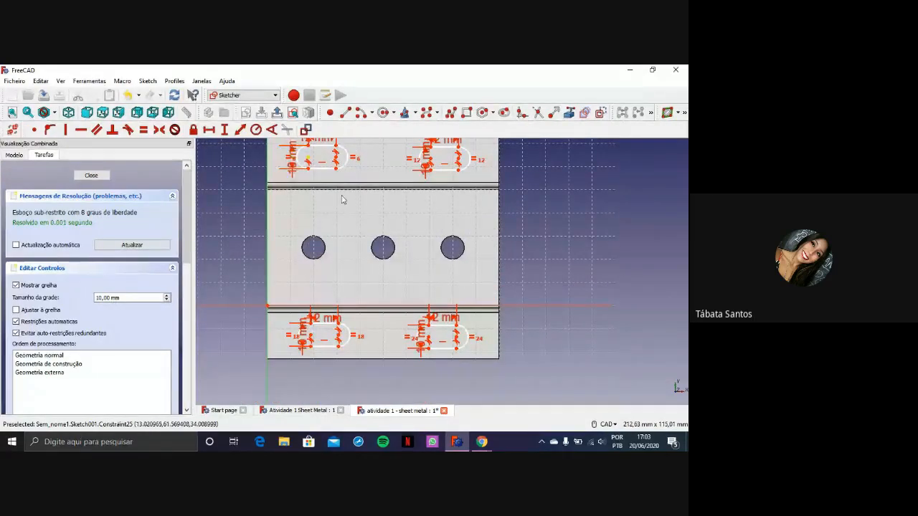
pyautogui.click(483, 444)
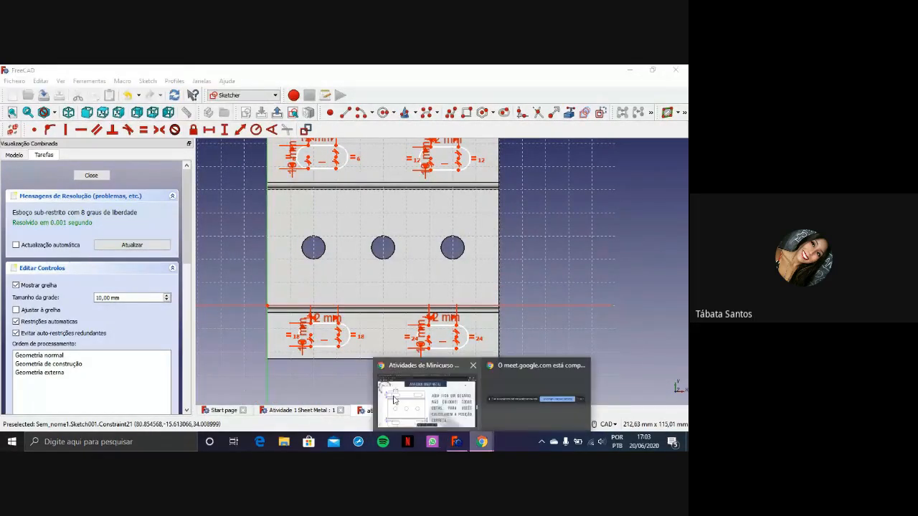
pyautogui.click(426, 407)
pyautogui.scroll(-5, 456, 276)
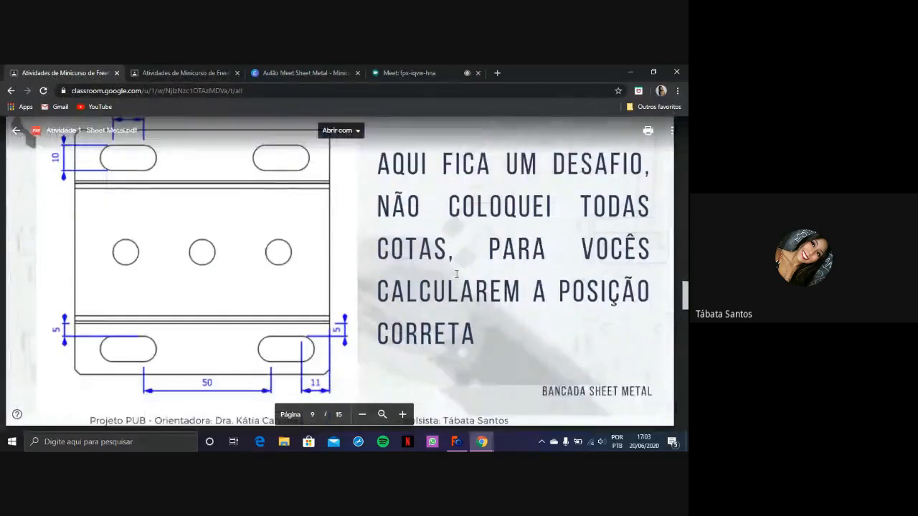
pyautogui.scroll(4, 456, 276)
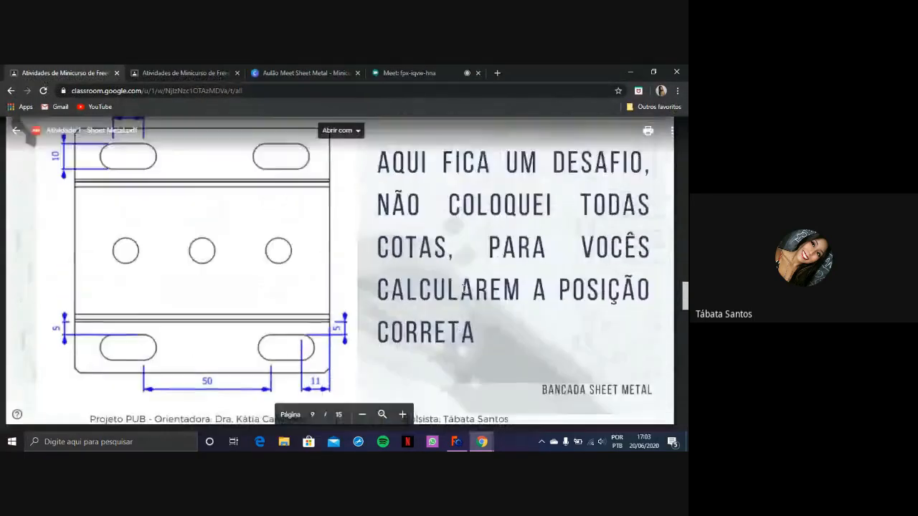
pyautogui.scroll(2, 469, 296)
pyautogui.scroll(-2, 258, 324)
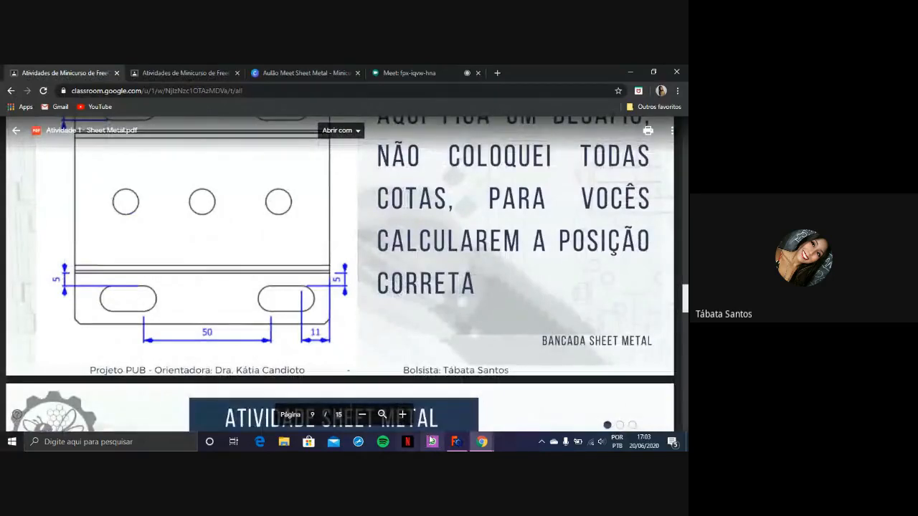
pyautogui.click(457, 442)
# View the finished model in the Atividade 1 Sheet Metal document, and reopen Sketch001 of the atividade 1 - sheet metal body for editing
pyautogui.scroll(3, 406, 279)
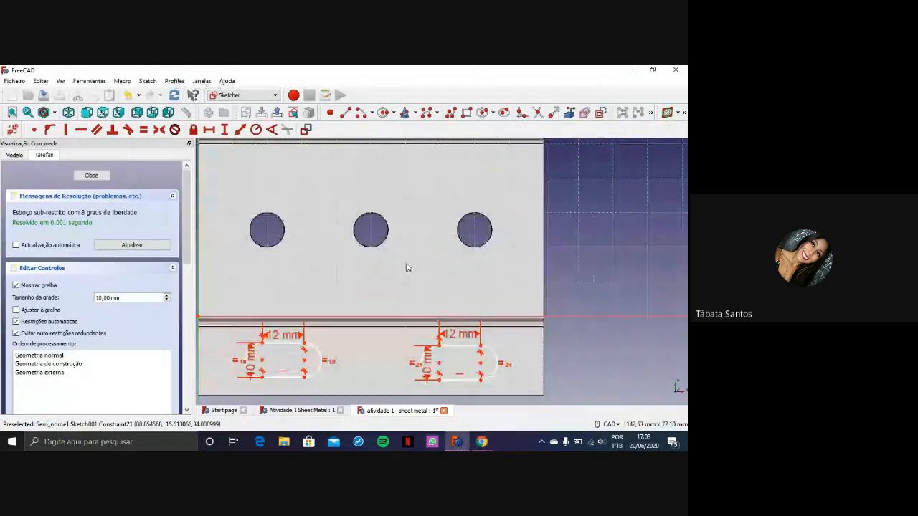
pyautogui.scroll(-3, 407, 270)
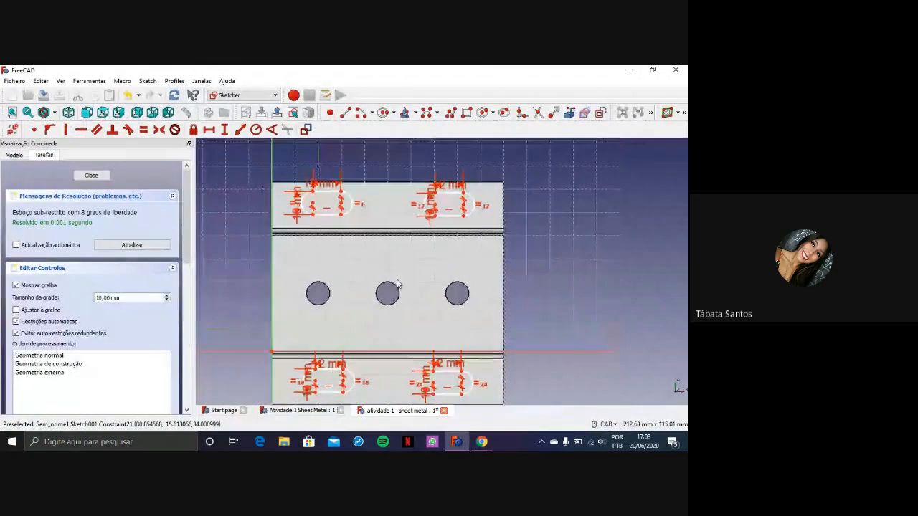
pyautogui.scroll(3, 295, 246)
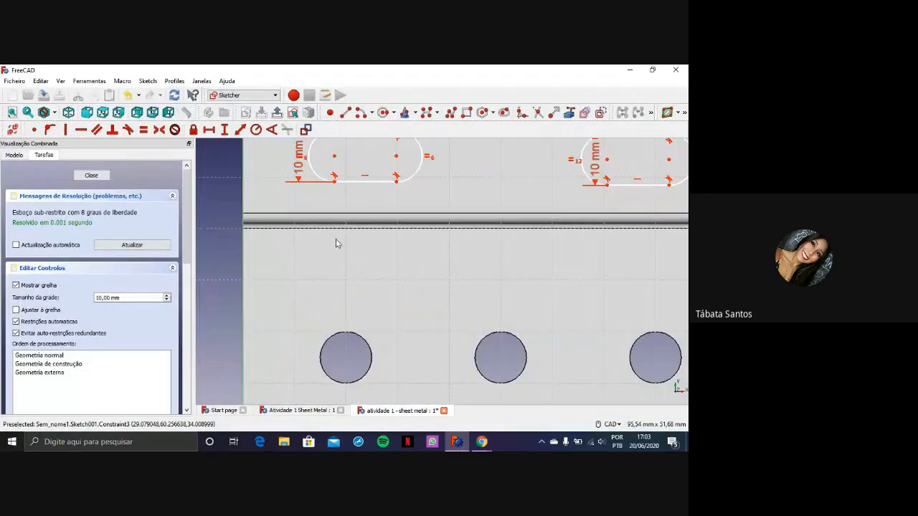
pyautogui.moveTo(471, 263); pyautogui.dragTo(414, 266, button='middle')
pyautogui.scroll(-2, 416, 271)
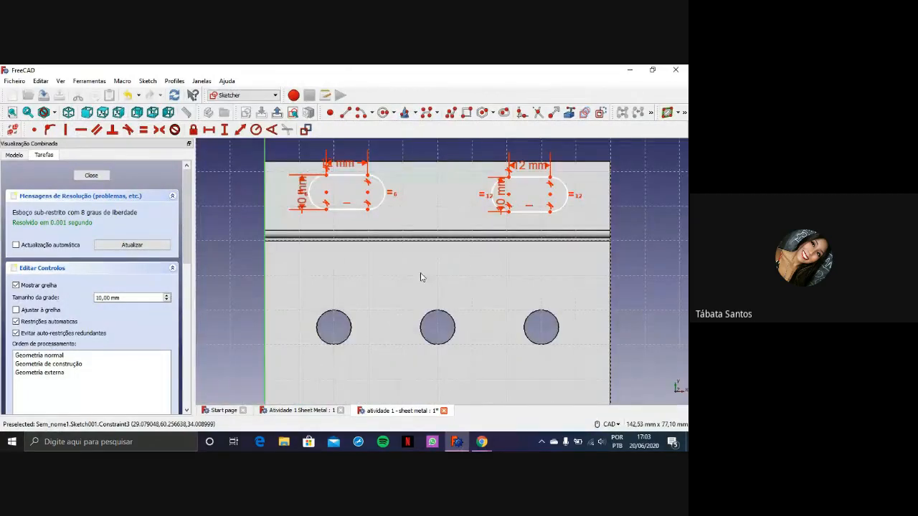
pyautogui.click(293, 411)
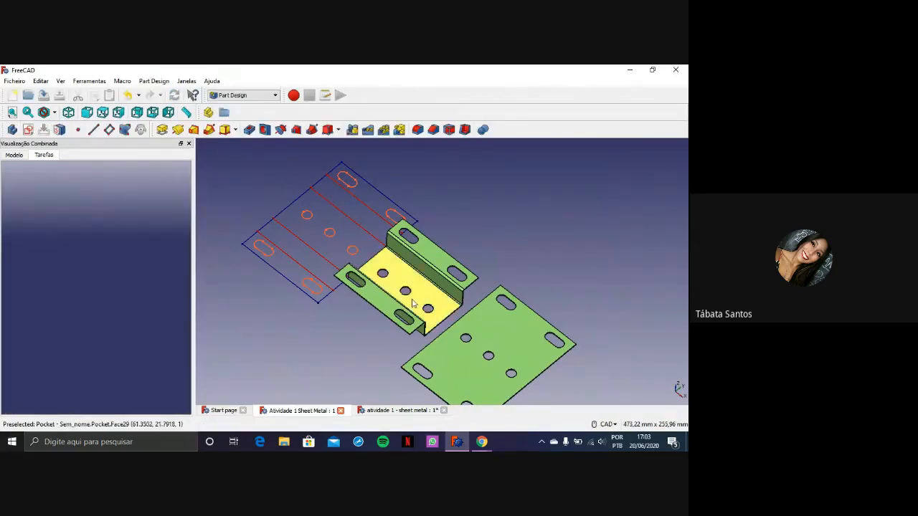
pyautogui.click(16, 155)
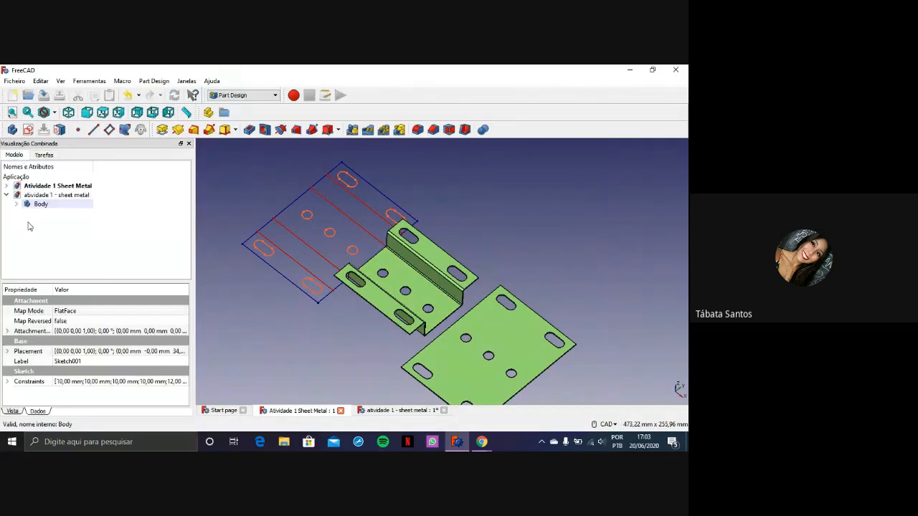
pyautogui.click(17, 204)
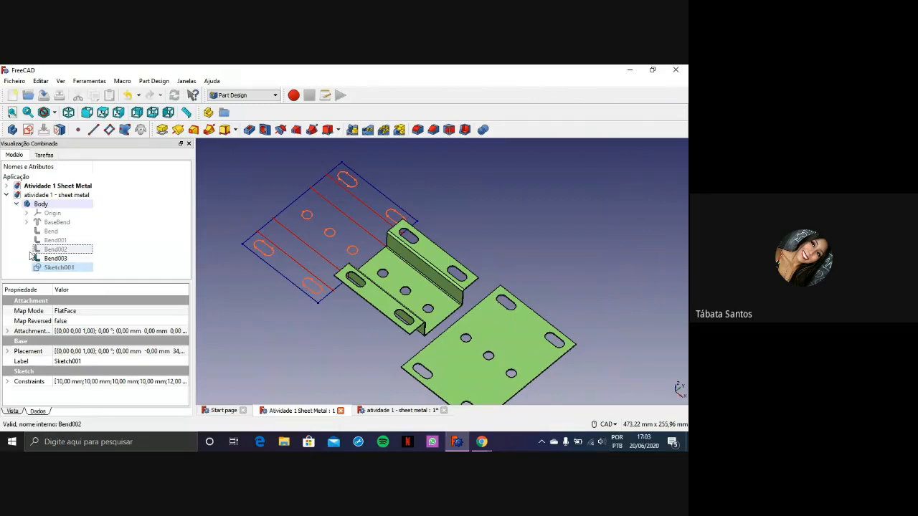
pyautogui.click(26, 223)
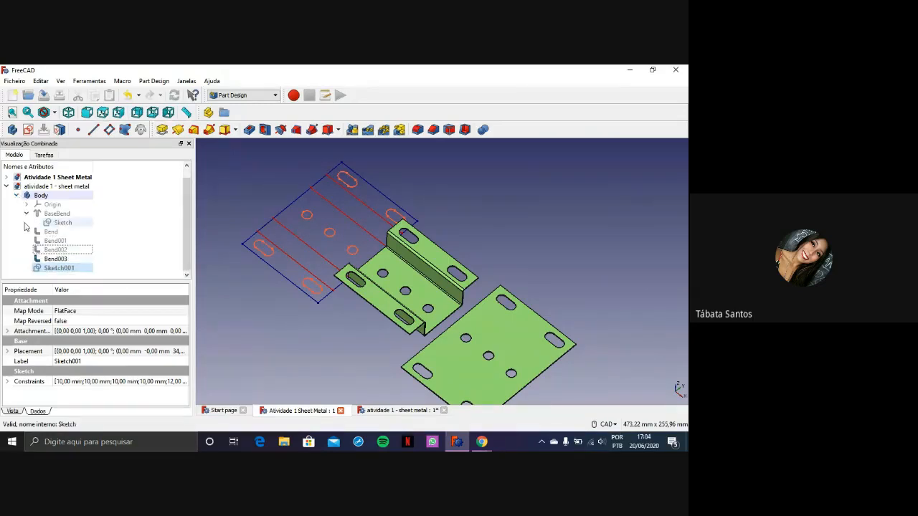
pyautogui.click(45, 273)
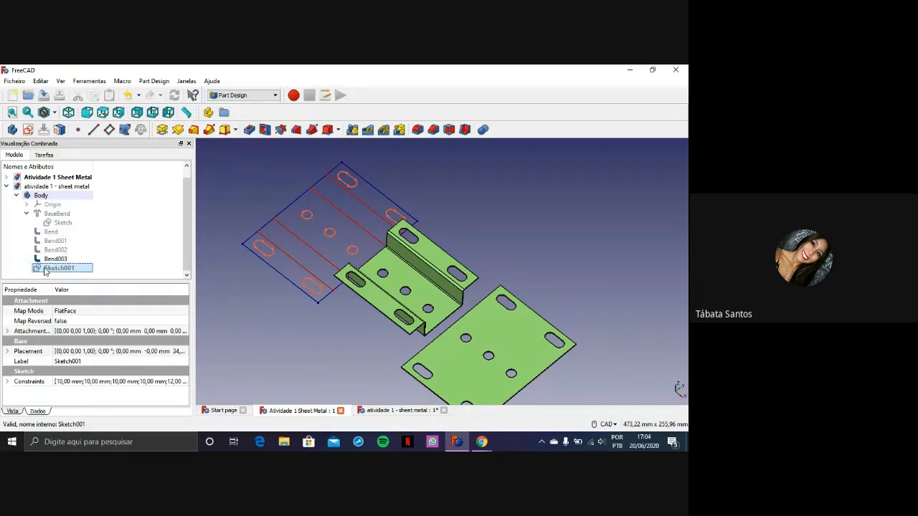
pyautogui.doubleClick(44, 270)
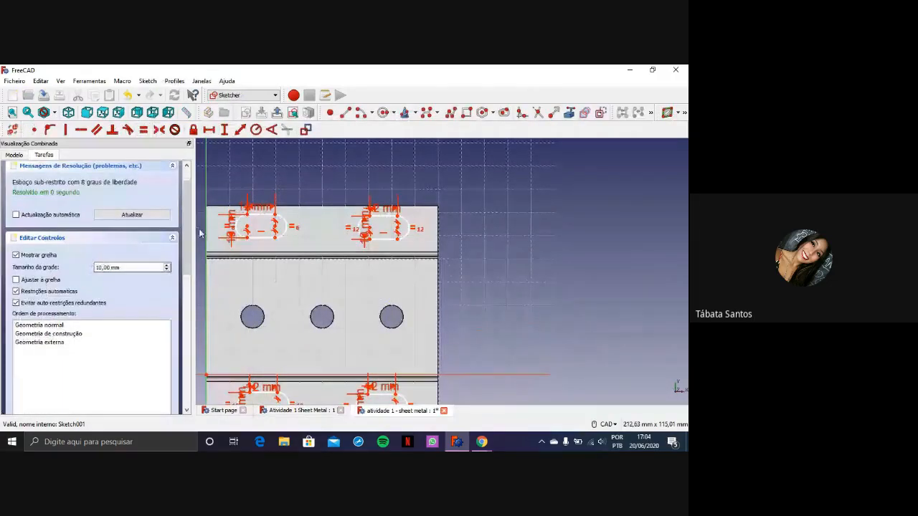
pyautogui.scroll(-2, 399, 339)
pyautogui.scroll(2, 463, 326)
pyautogui.moveTo(439, 367); pyautogui.dragTo(540, 294, button='middle')
pyautogui.scroll(2, 540, 293)
pyautogui.scroll(-2, 543, 305)
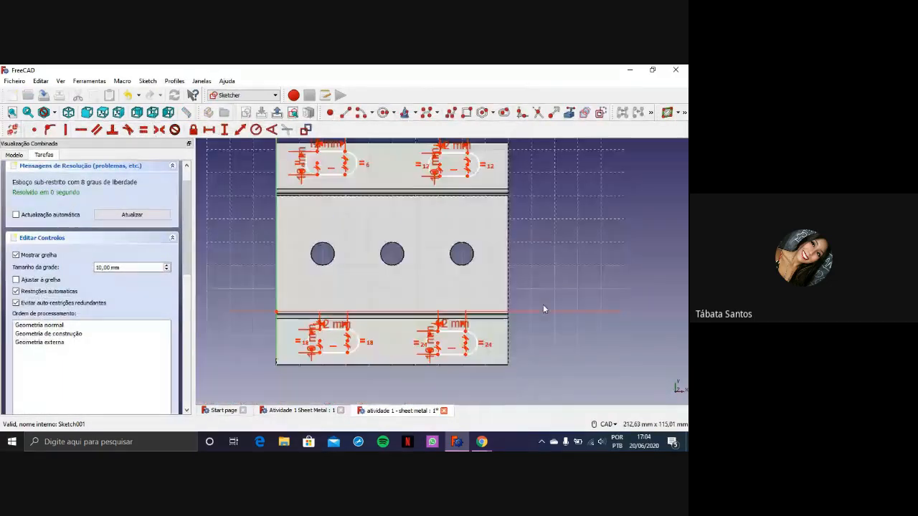
# Compare with the finished model in the Atividade 1 Sheet Metal document, and set the horizontal distance between the two upper flange slots to 40 mm
pyautogui.click(296, 411)
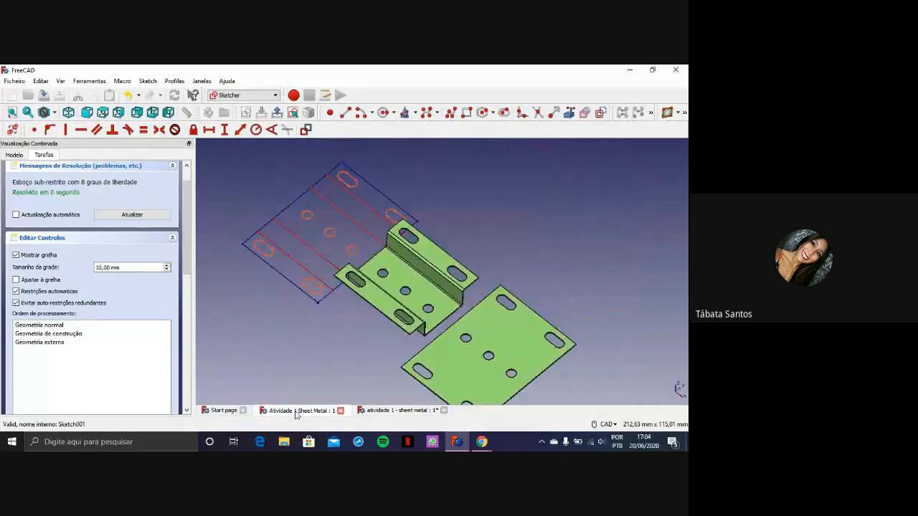
pyautogui.click(396, 412)
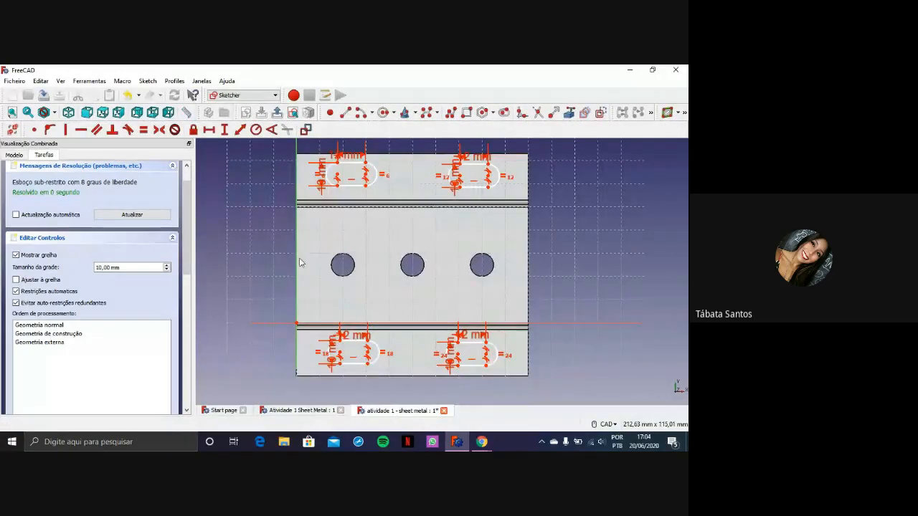
pyautogui.scroll(2, 325, 245)
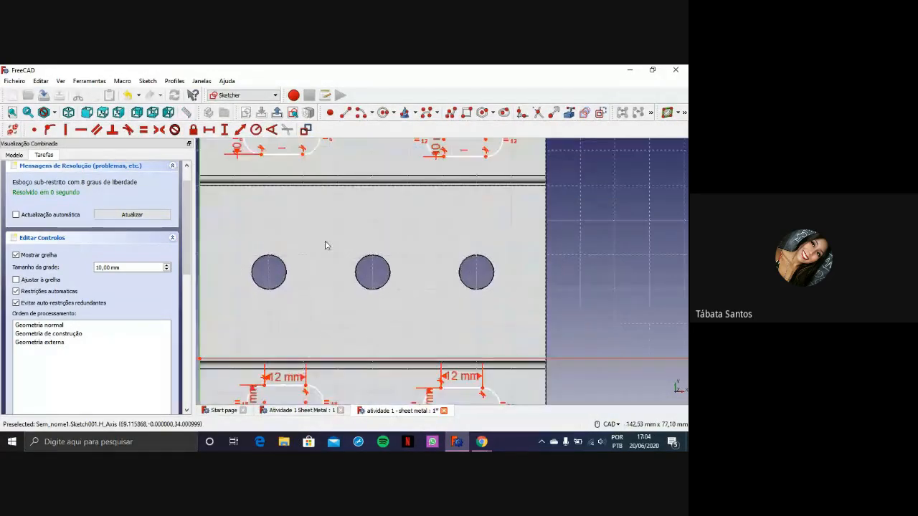
pyautogui.moveTo(325, 181); pyautogui.dragTo(349, 260, button='middle')
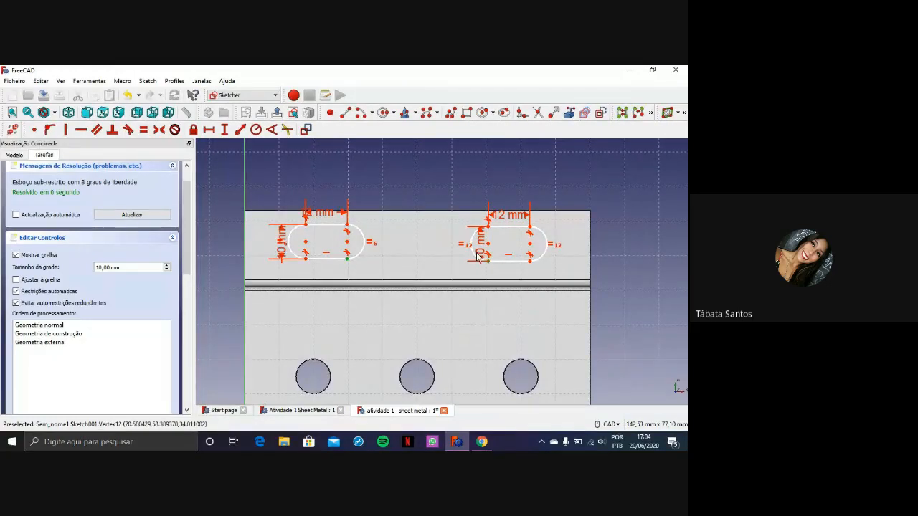
pyautogui.click(225, 130)
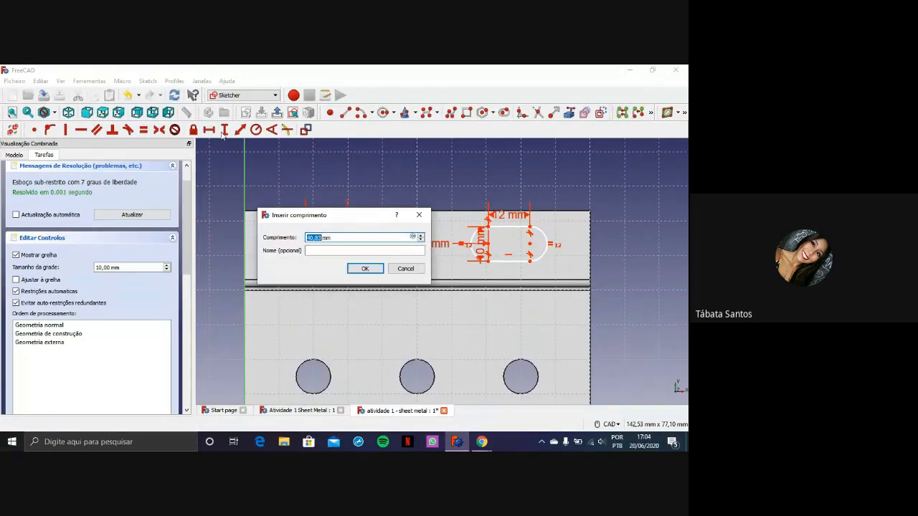
pyautogui.press('Return')
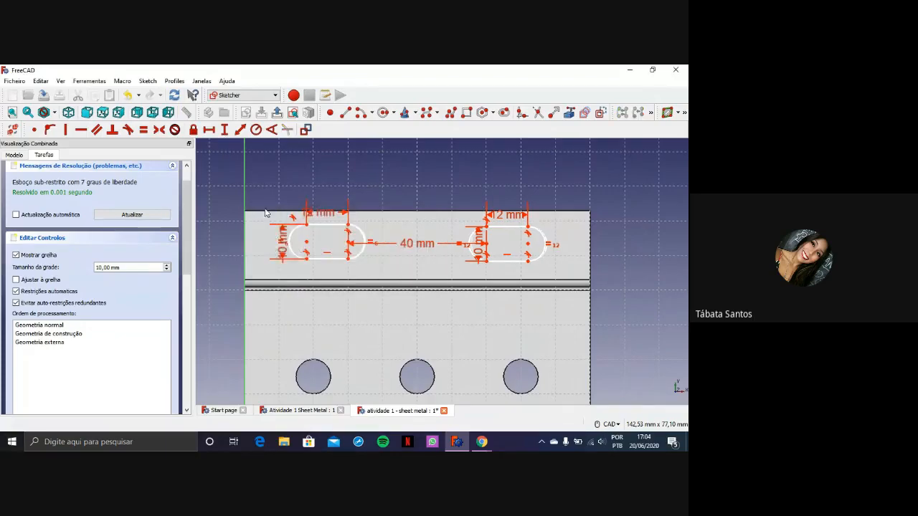
# Set the horizontal distance between the two lower flange slots to 40 mm
pyautogui.scroll(-2, 475, 333)
pyautogui.moveTo(476, 332); pyautogui.dragTo(464, 278, button='middle')
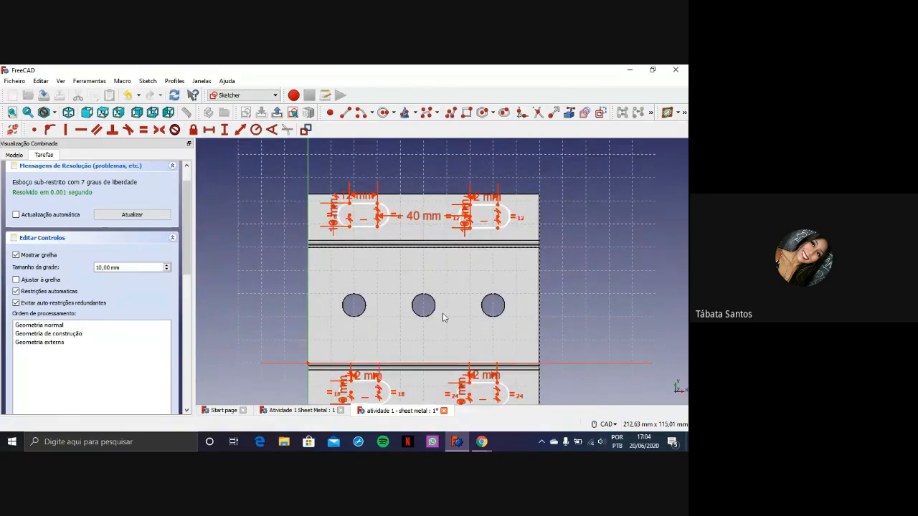
pyautogui.scroll(-2, 431, 334)
pyautogui.moveTo(430, 335); pyautogui.dragTo(424, 266, button='middle')
pyautogui.scroll(4, 426, 266)
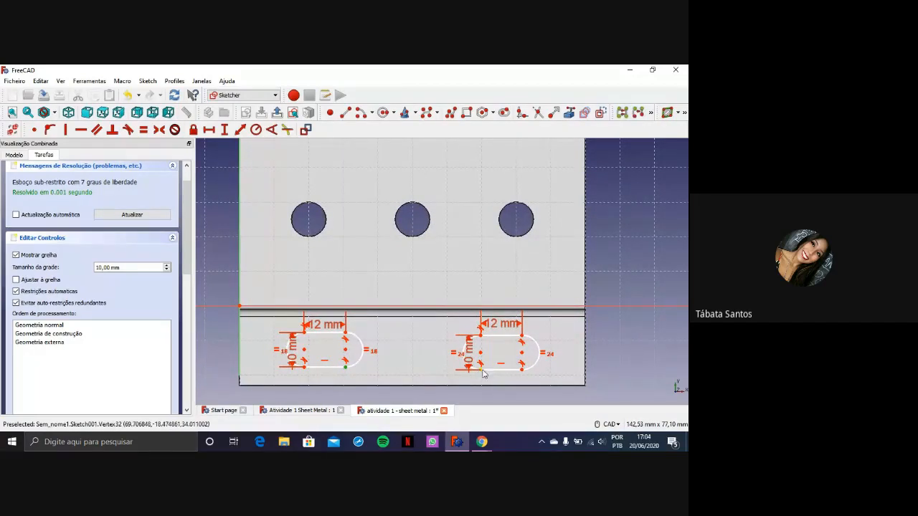
pyautogui.click(209, 130)
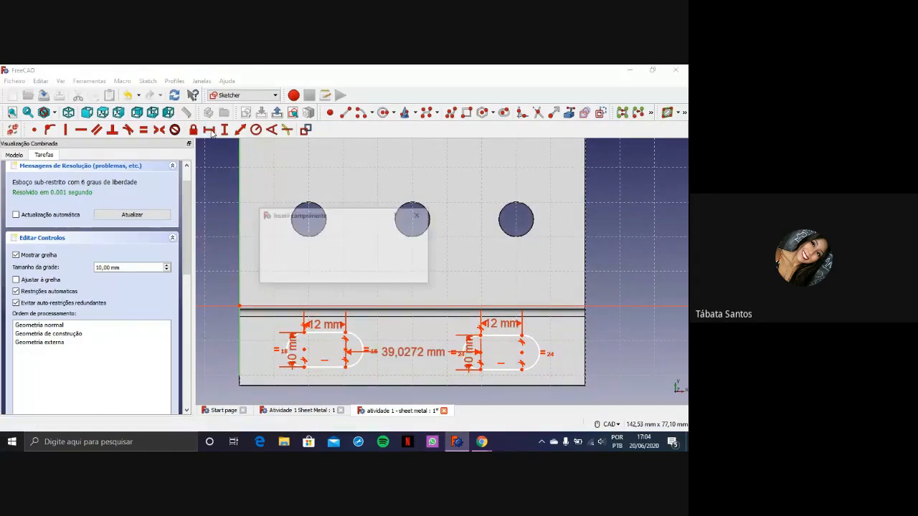
pyautogui.write('40')
pyautogui.press('Return')
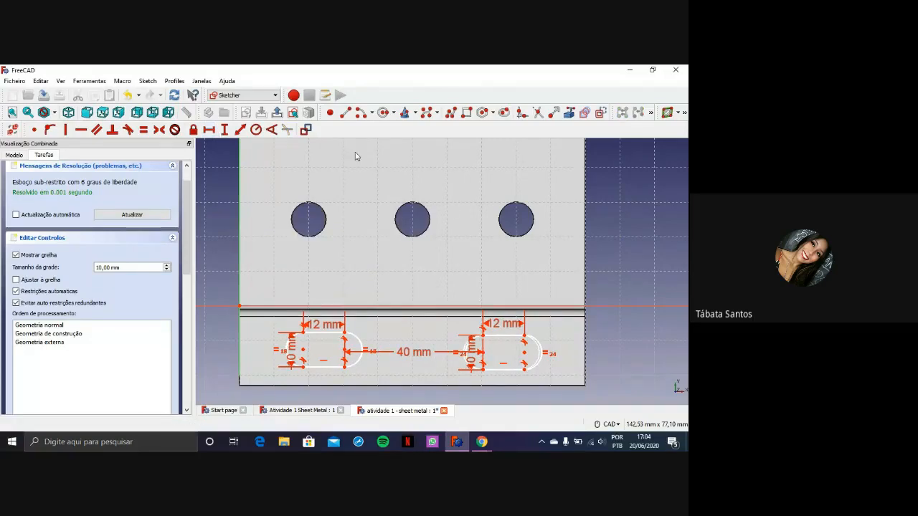
# Set the vertical distance from the sketch origin to the upper edge of the lower-left slot to 7 mm
pyautogui.scroll(-2, 450, 218)
pyautogui.moveTo(364, 195); pyautogui.dragTo(350, 305, button='middle')
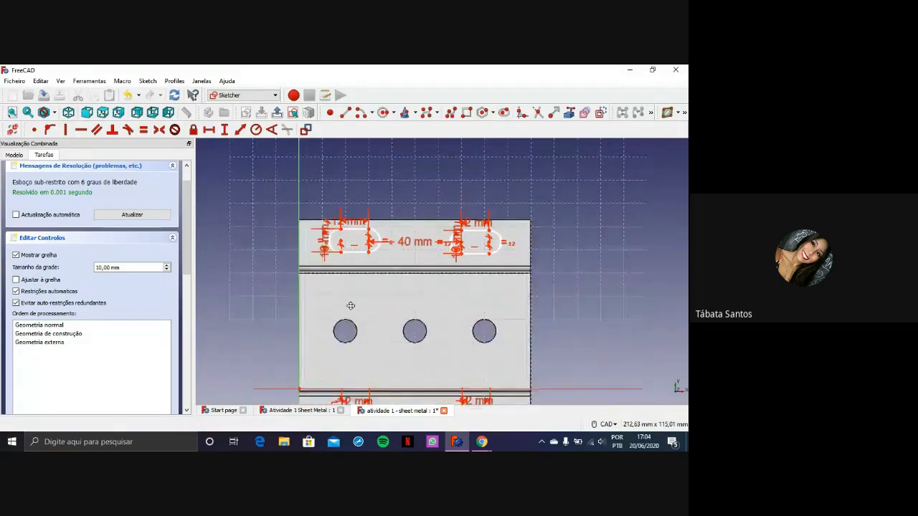
pyautogui.scroll(2, 351, 305)
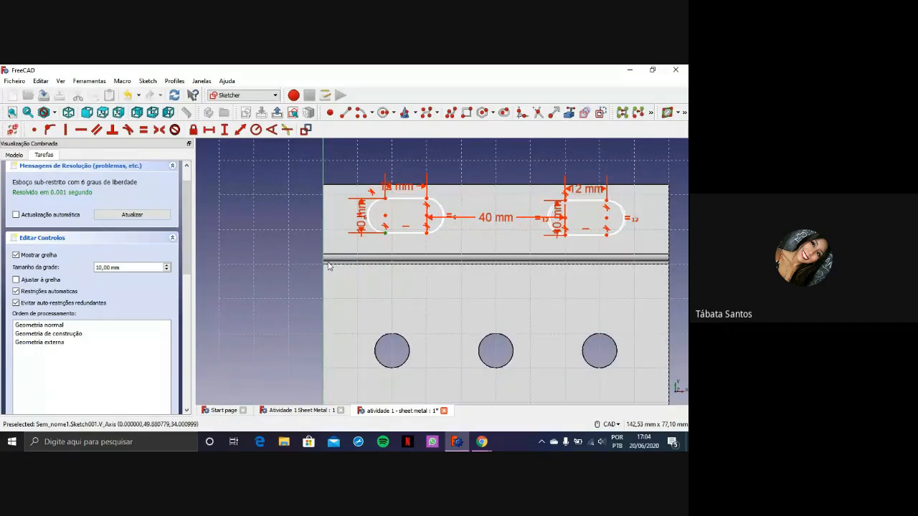
pyautogui.scroll(-3, 330, 265)
pyautogui.scroll(2, 362, 287)
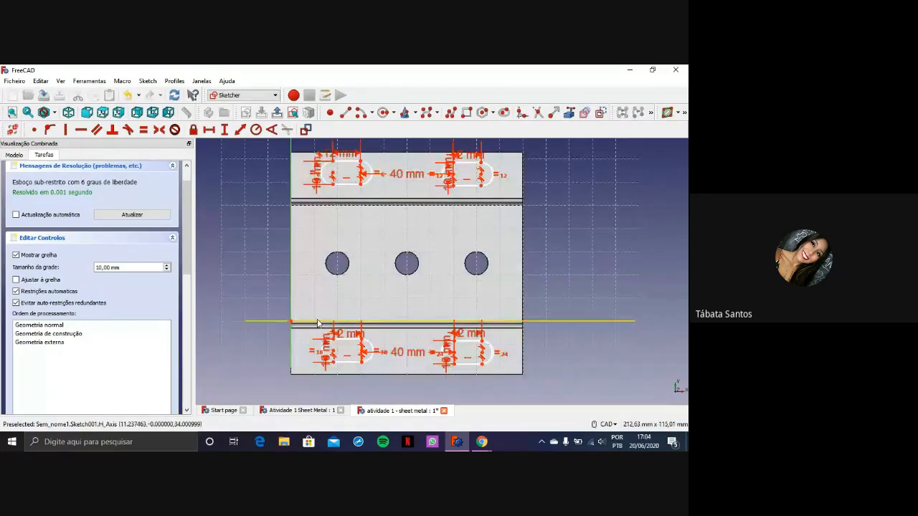
pyautogui.scroll(3, 318, 324)
pyautogui.moveTo(340, 321); pyautogui.dragTo(360, 266, button='middle')
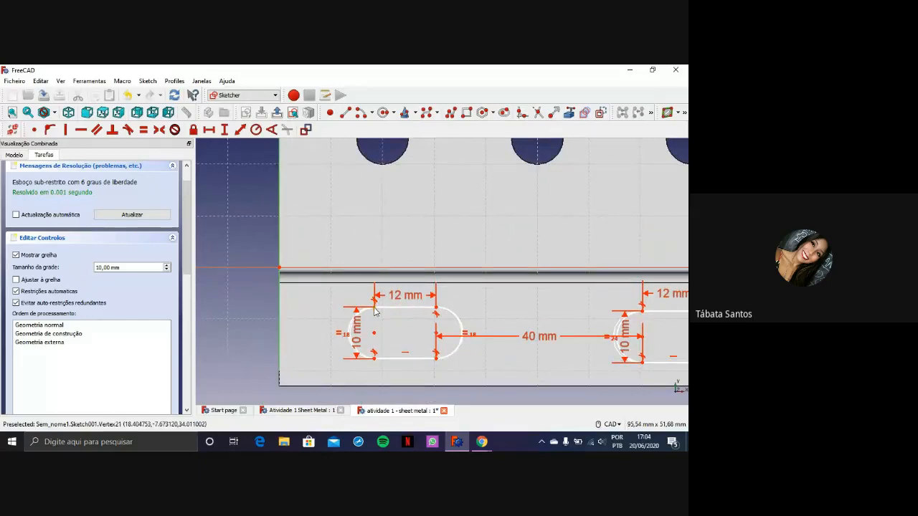
pyautogui.click(280, 270)
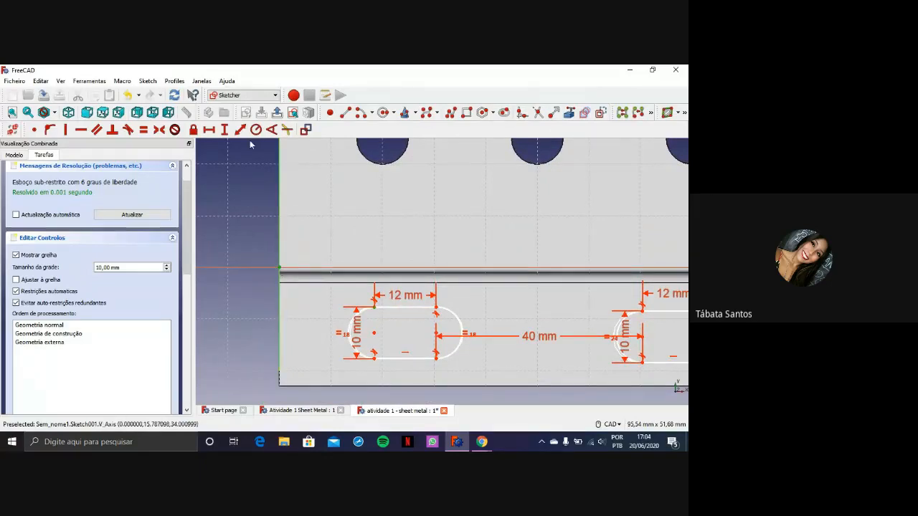
pyautogui.click(225, 130)
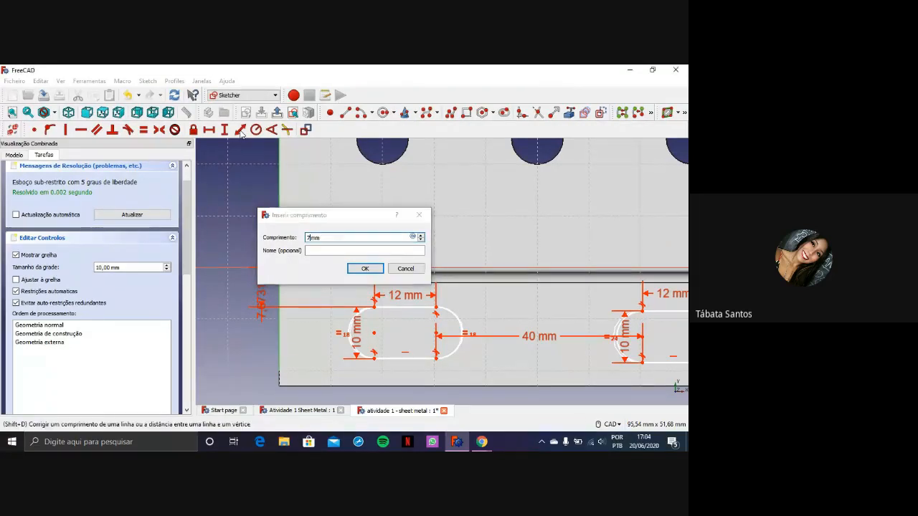
pyautogui.press('Return')
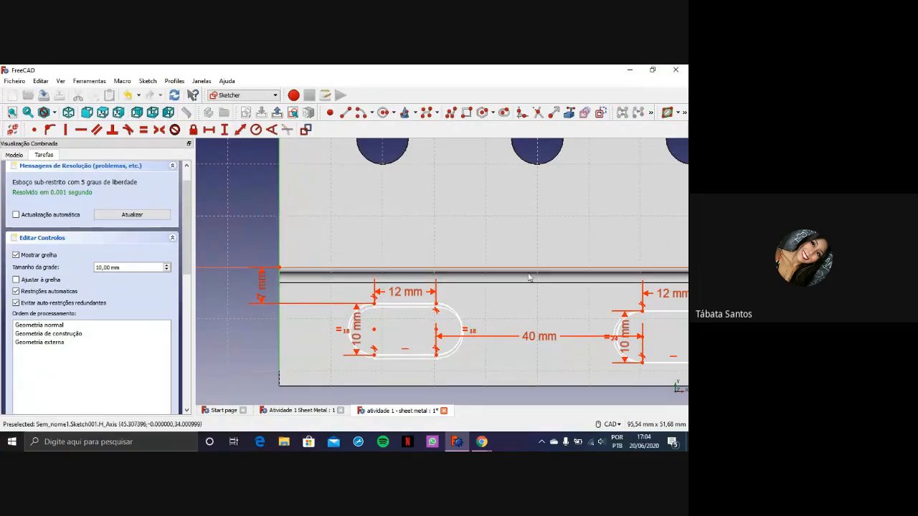
# Constrain the lower-right slot's upper edge 7 mm vertically from the sketch origin, and move that dimension outside the plate's right edge
pyautogui.scroll(-3, 559, 282)
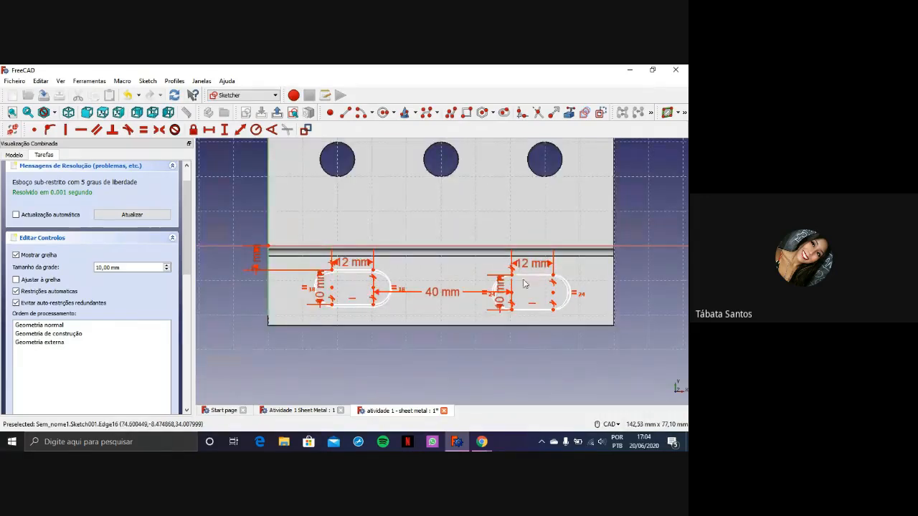
pyautogui.click(512, 275)
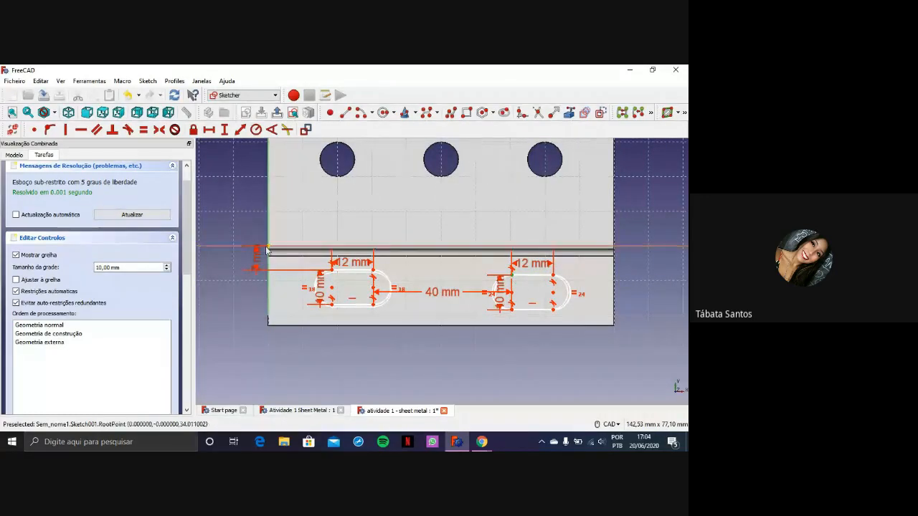
pyautogui.click(347, 244)
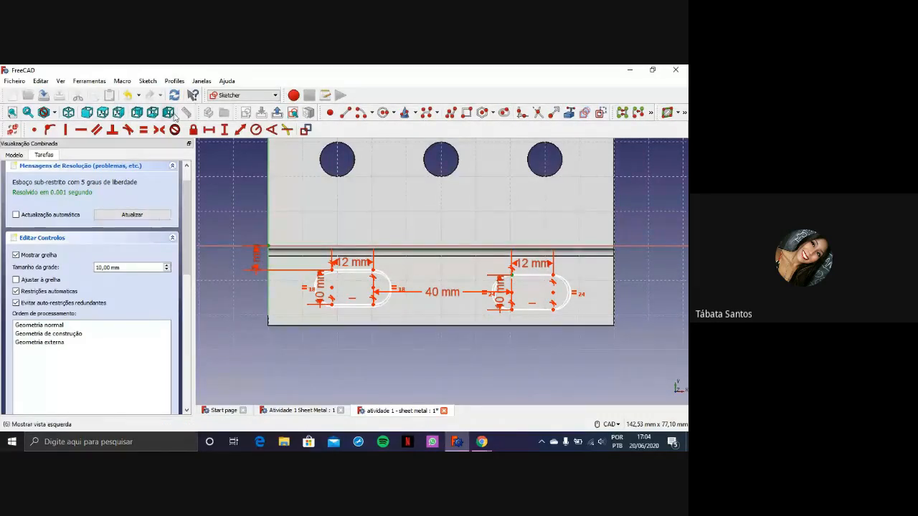
pyautogui.click(224, 129)
pyautogui.press('Return')
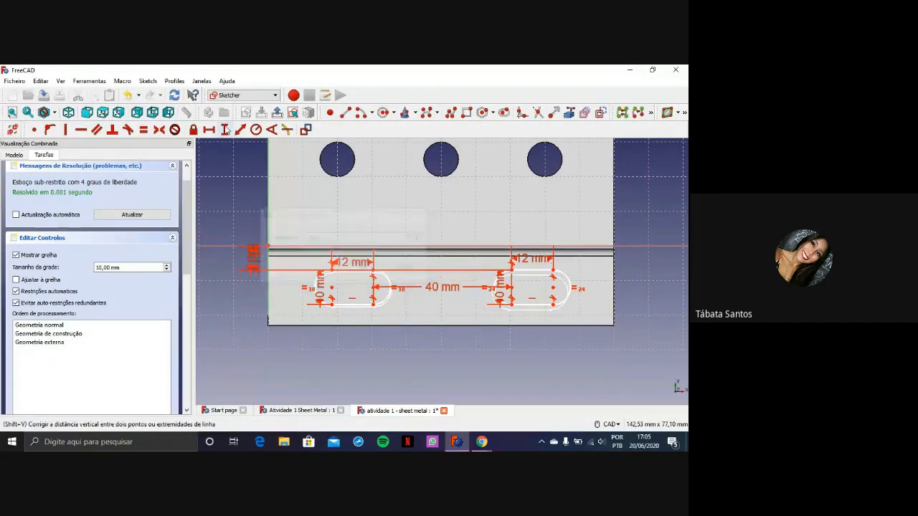
pyautogui.moveTo(256, 261); pyautogui.dragTo(654, 253)
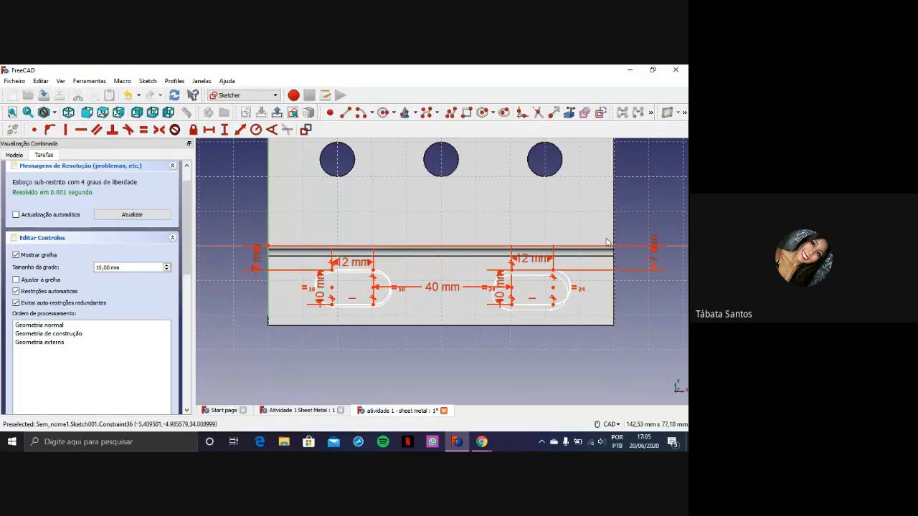
# Close the Atividade 1 Sheet Metal reference document, leave the sketch to view the whole part, and reopen Sketch001 for editing
pyautogui.moveTo(525, 201); pyautogui.dragTo(521, 193, button='middle')
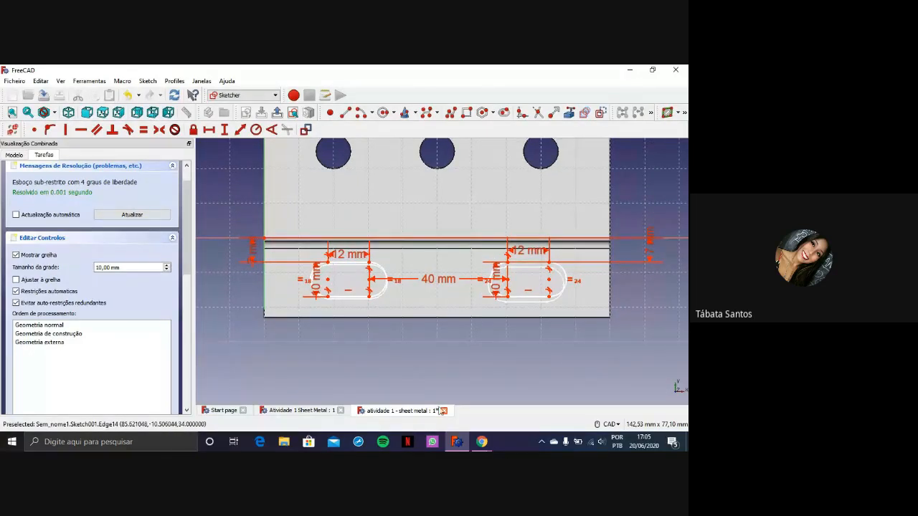
pyautogui.scroll(2, 553, 327)
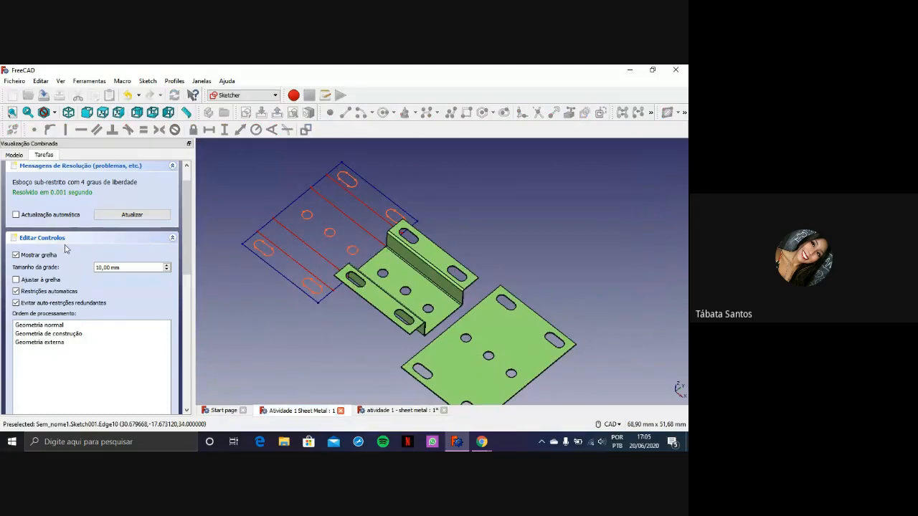
pyautogui.scroll(2, 68, 175)
pyautogui.click(86, 174)
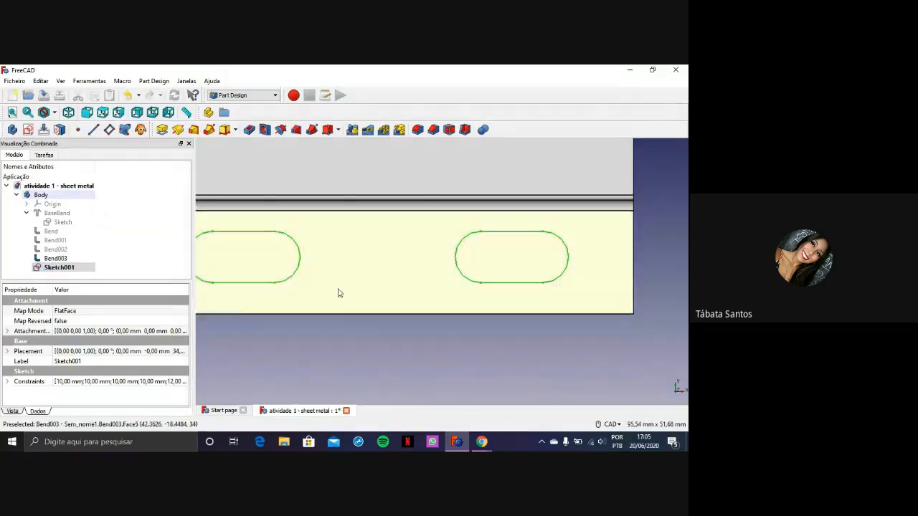
pyautogui.scroll(-4, 338, 293)
pyautogui.moveTo(370, 195)
pyautogui.mouseDown(button='middle')
pyautogui.moveTo(364, 282)
pyautogui.moveTo(371, 266)
pyautogui.mouseUp(button='middle')
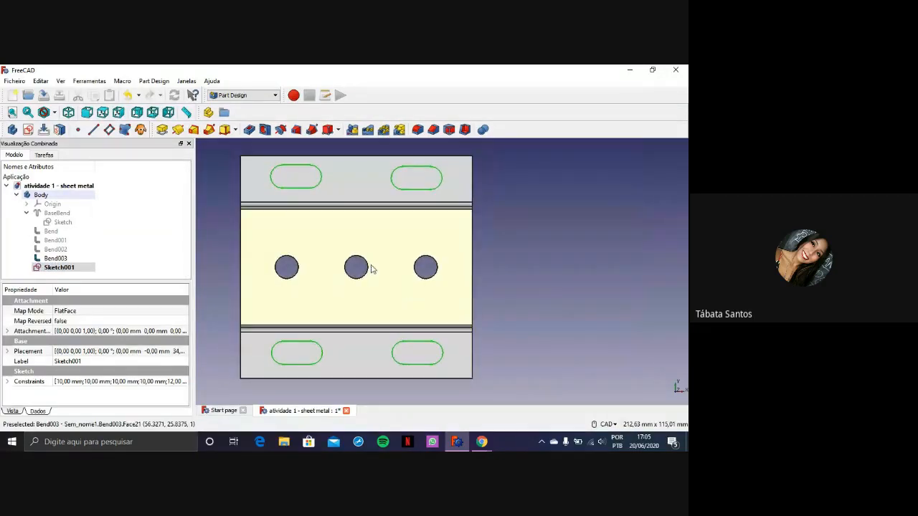
pyautogui.click(49, 268)
pyautogui.doubleClick(49, 267)
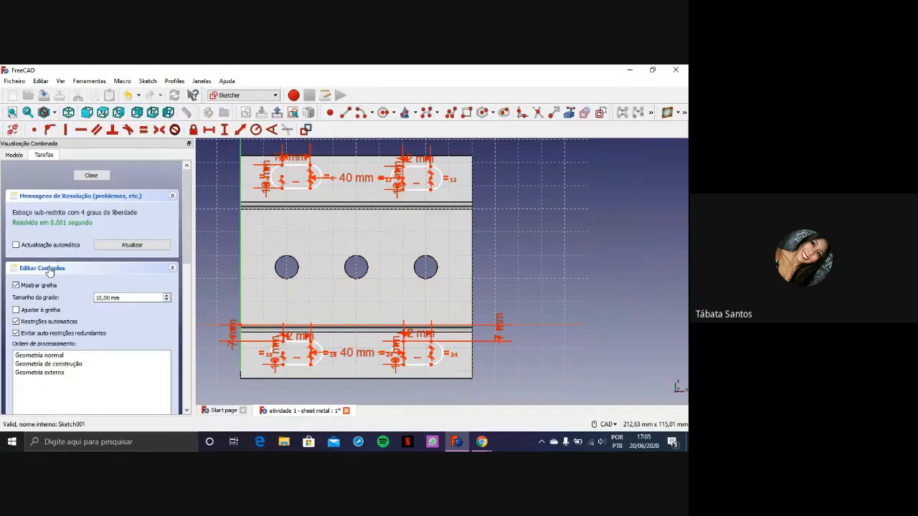
# Constrain the upper-left slot's lower edge 60 mm vertically from the sketch origin, and move that dimension outside the plate's left edge
pyautogui.scroll(3, 413, 242)
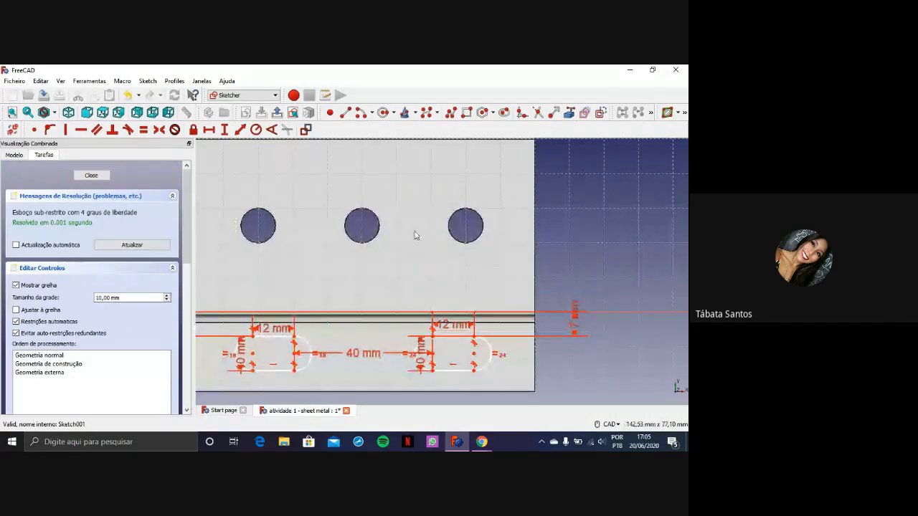
pyautogui.moveTo(403, 240); pyautogui.dragTo(431, 353, button='middle')
pyautogui.moveTo(401, 278); pyautogui.dragTo(401, 242, button='middle')
pyautogui.scroll(2, 364, 266)
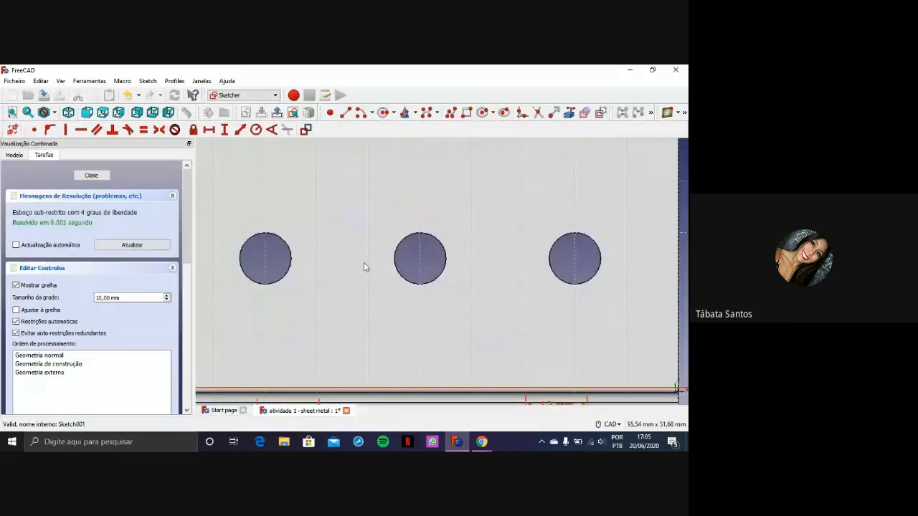
pyautogui.scroll(-6, 347, 236)
pyautogui.scroll(4, 332, 312)
pyautogui.scroll(2, 302, 321)
pyautogui.scroll(-1, 318, 311)
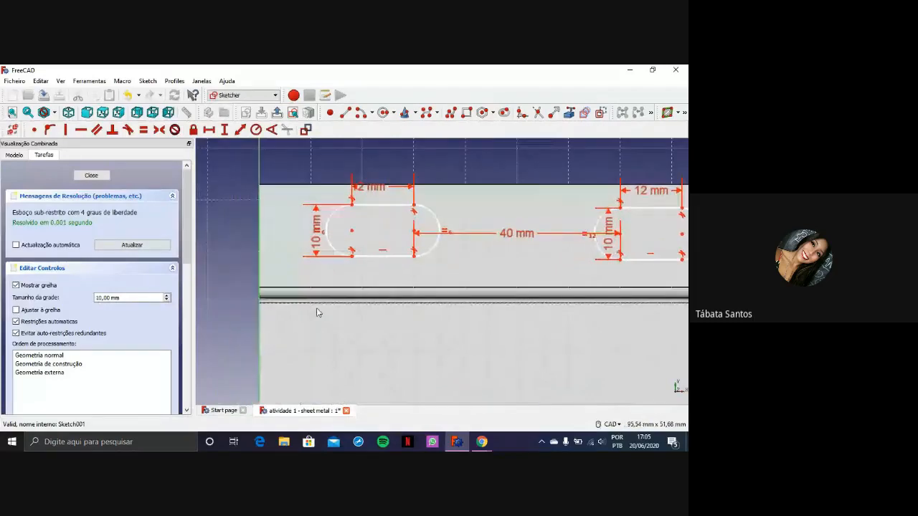
pyautogui.scroll(-5, 338, 352)
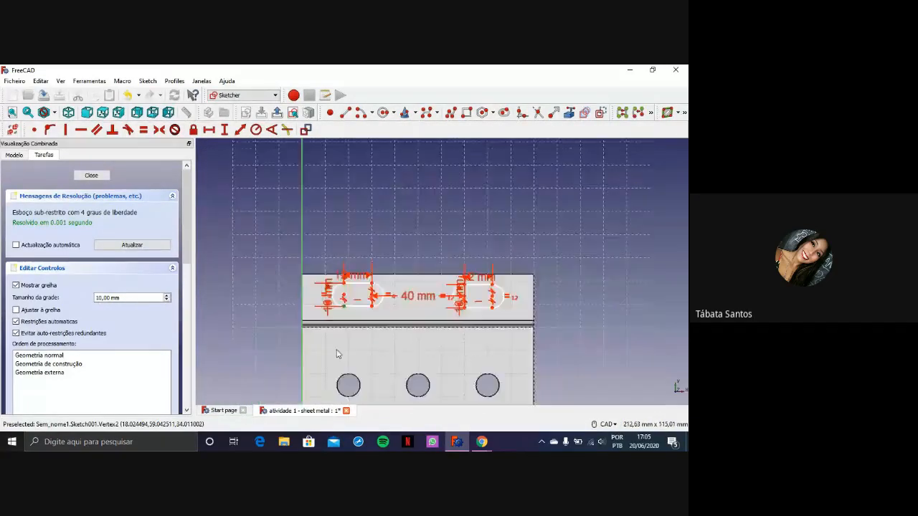
pyautogui.moveTo(334, 352); pyautogui.dragTo(347, 296, button='middle')
pyautogui.scroll(2, 347, 296)
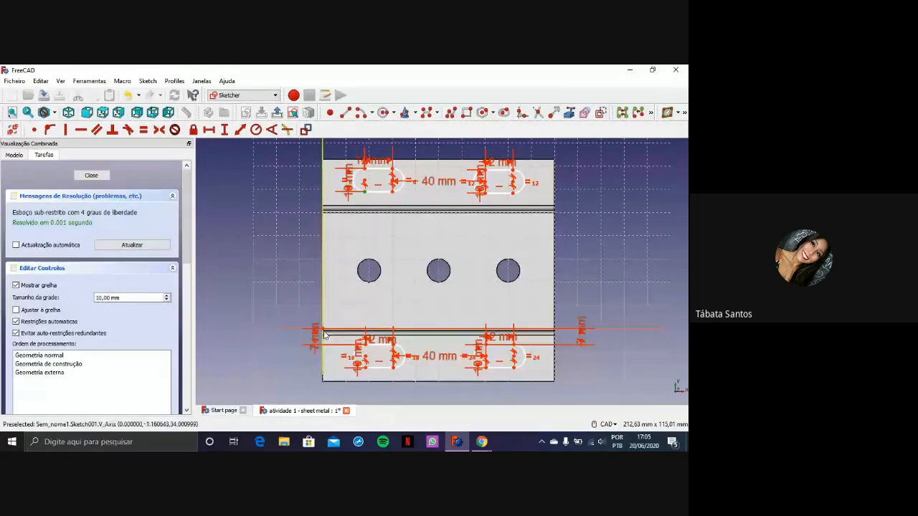
pyautogui.click(324, 333)
pyautogui.click(225, 130)
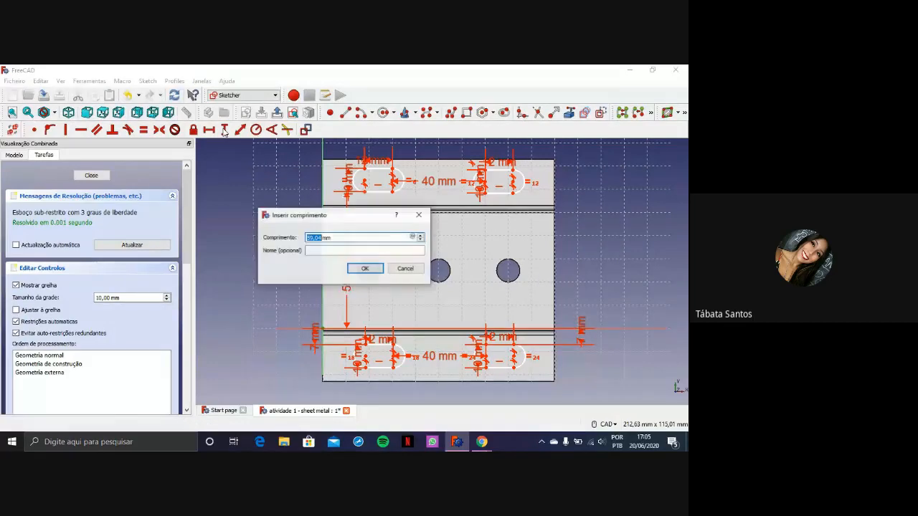
pyautogui.write('60')
pyautogui.click(364, 268)
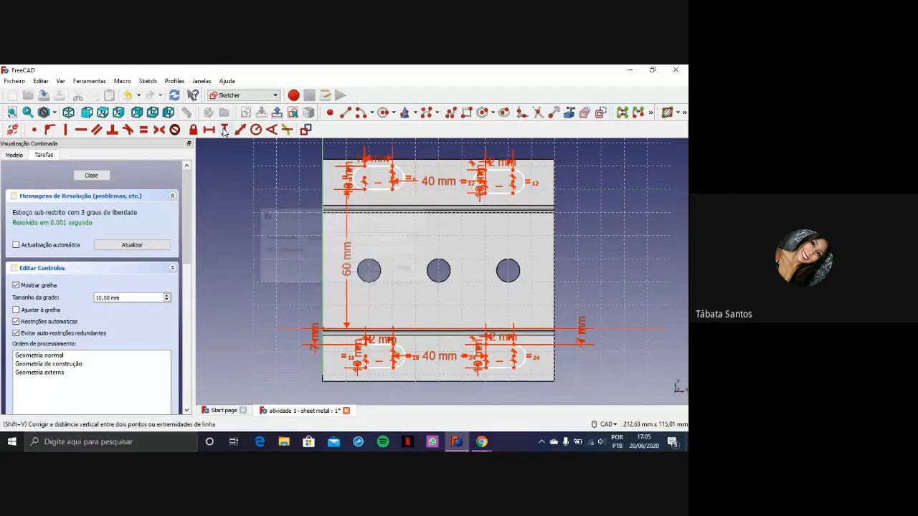
pyautogui.moveTo(338, 261); pyautogui.dragTo(305, 272)
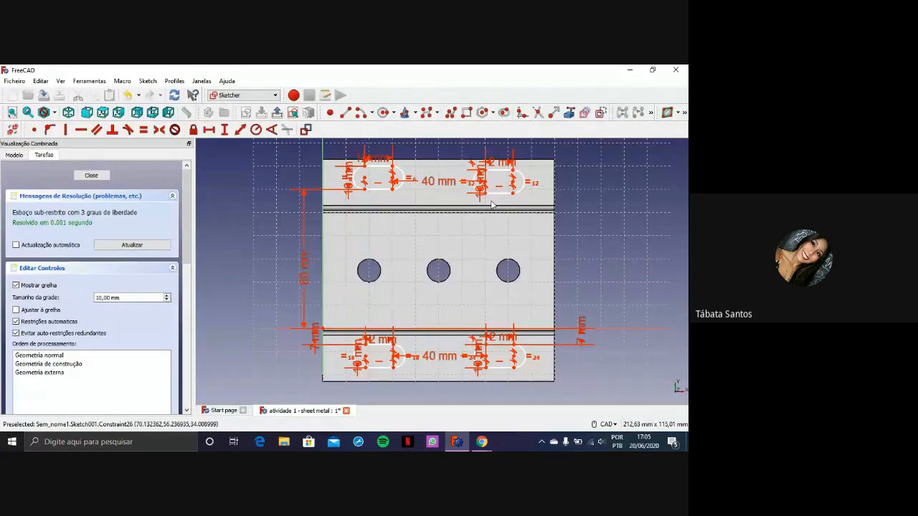
# Move the upper-right slot's 10 mm dimension into the slot, and constrain the slot's lower edge 60 mm vertically from the sketch origin
pyautogui.moveTo(479, 197); pyautogui.dragTo(494, 202)
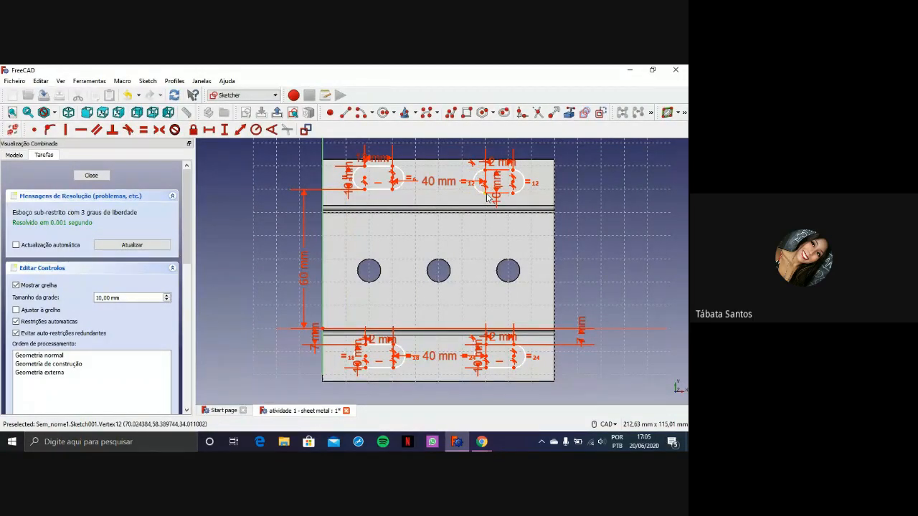
pyautogui.click(486, 193)
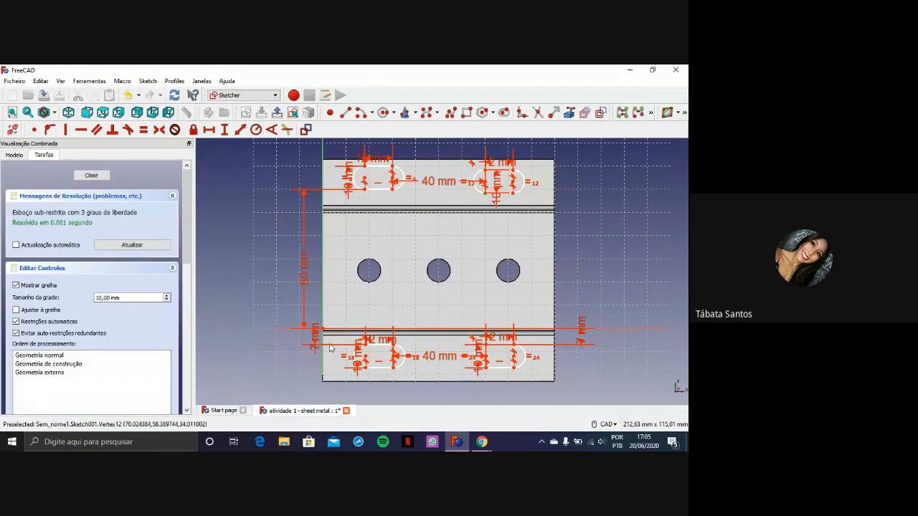
pyautogui.click(225, 129)
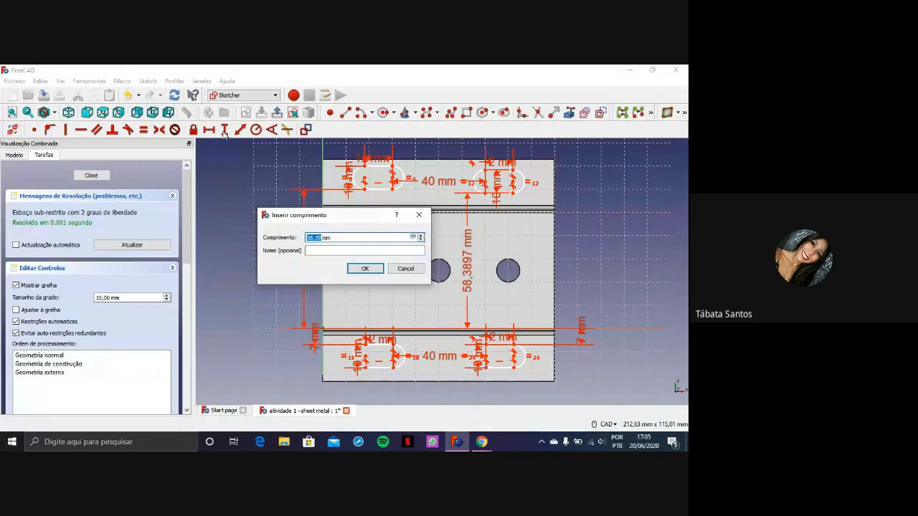
pyautogui.write('60')
pyautogui.press('Return')
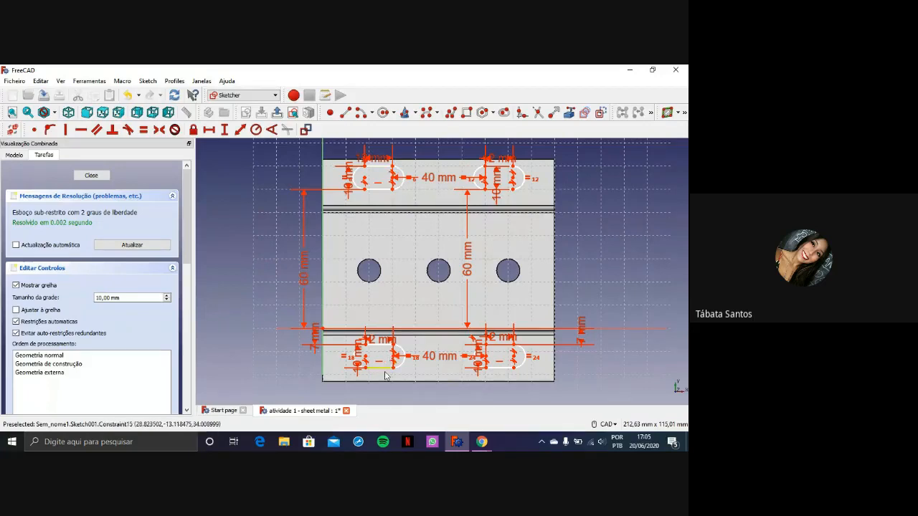
# Set the vertical distances from the sketch origin to the lower edges of both upper slots to 58 mm
pyautogui.doubleClick(304, 279)
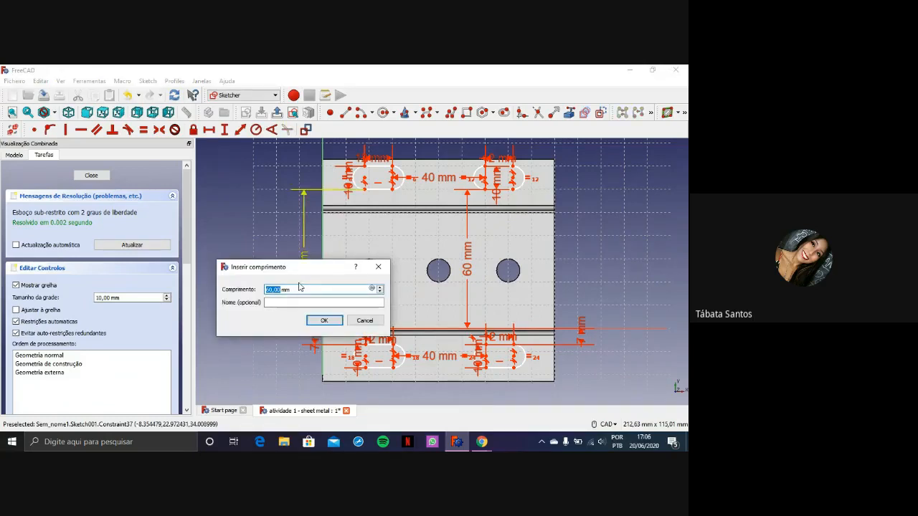
pyautogui.write('58')
pyautogui.press('Return')
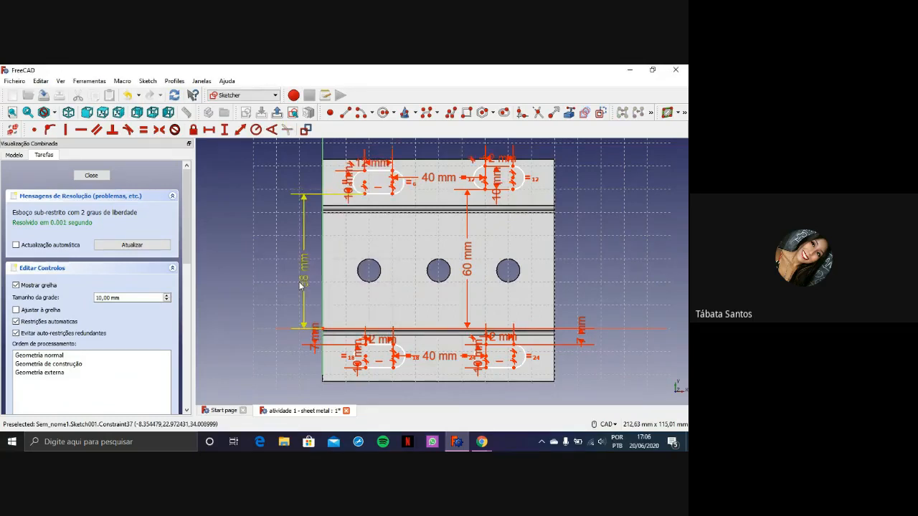
pyautogui.doubleClick(468, 270)
pyautogui.write('58')
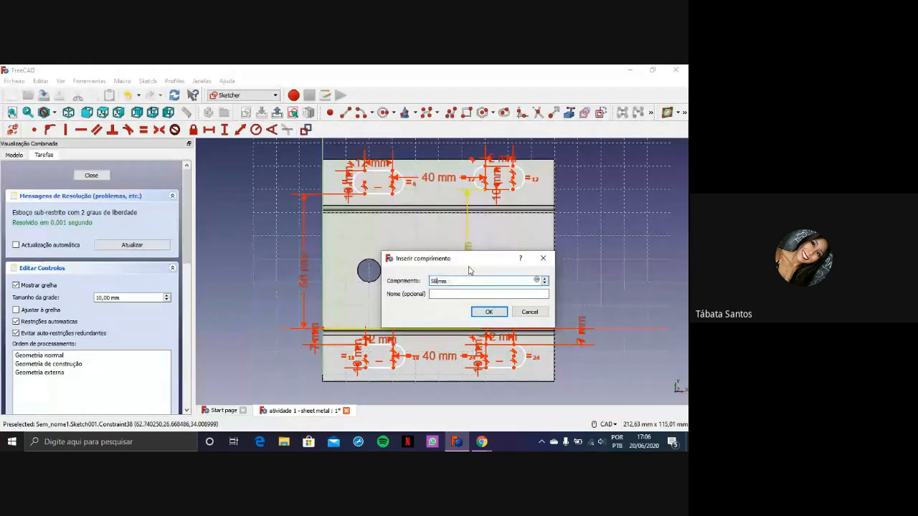
pyautogui.press('Return')
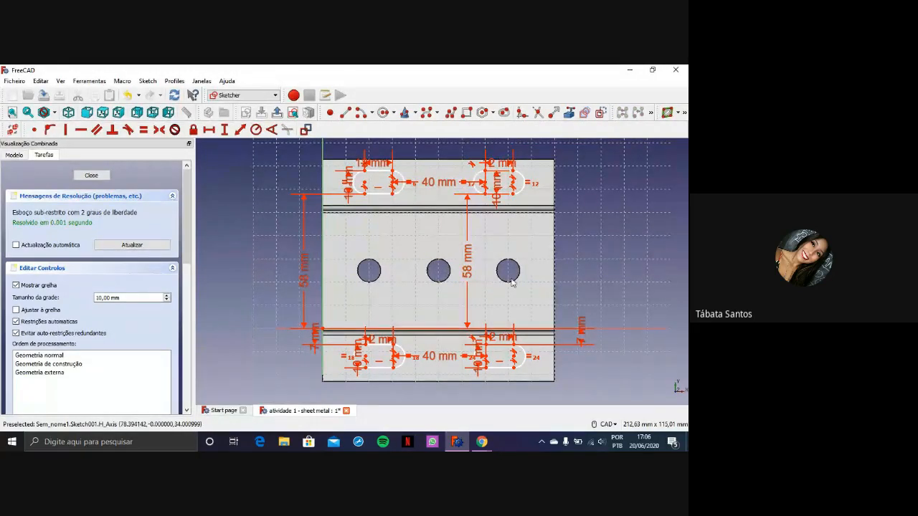
# Slide the upper pair of slots sideways to test their remaining horizontal freedom
pyautogui.scroll(-2, 523, 274)
pyautogui.scroll(2, 522, 277)
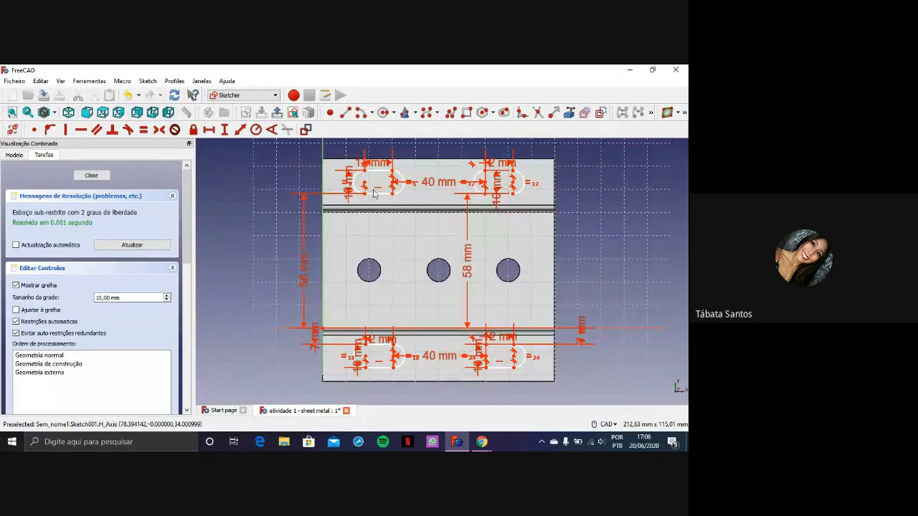
pyautogui.moveTo(375, 198); pyautogui.dragTo(395, 179)
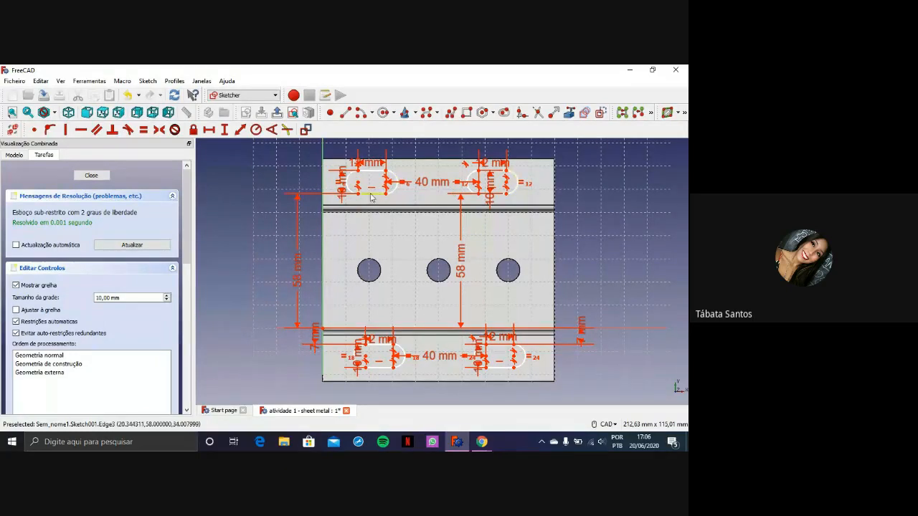
pyautogui.moveTo(371, 194)
pyautogui.mouseDown()
pyautogui.moveTo(393, 195)
pyautogui.moveTo(358, 192)
pyautogui.moveTo(399, 199)
pyautogui.moveTo(374, 199)
pyautogui.mouseUp()
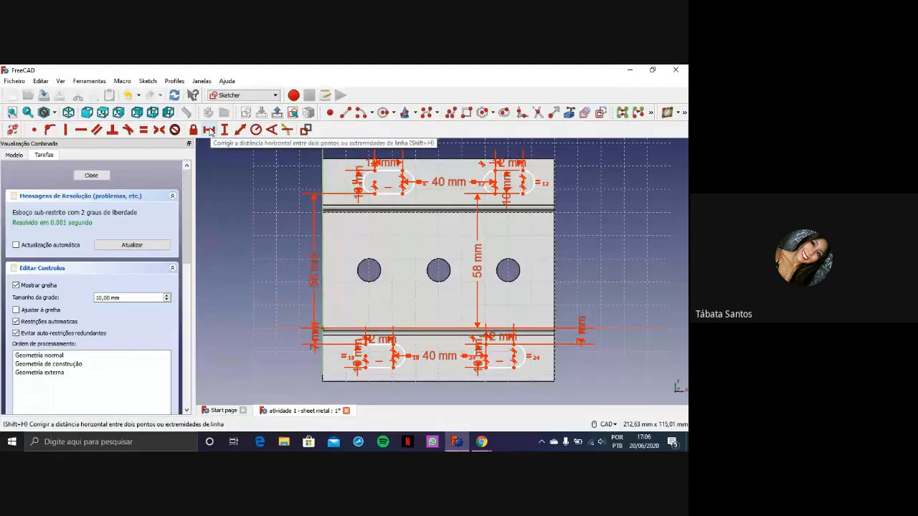
pyautogui.moveTo(391, 194); pyautogui.dragTo(383, 195)
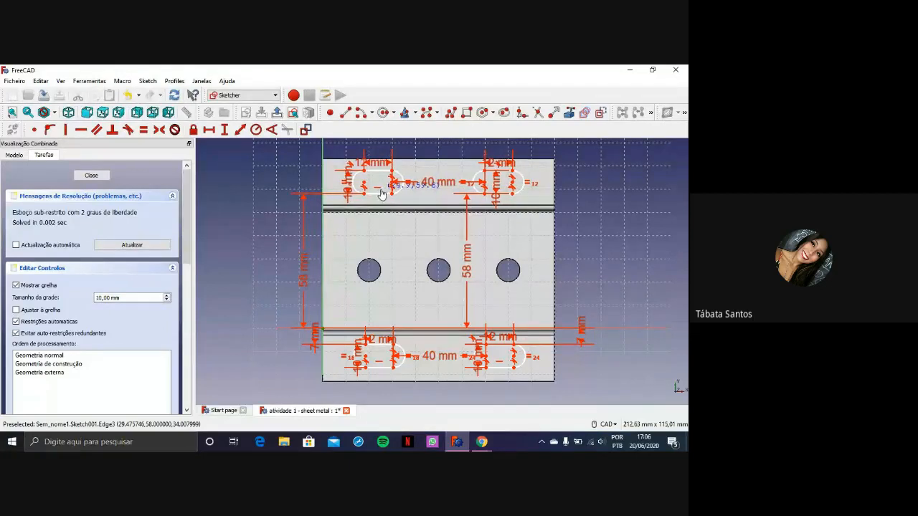
# Constrain the left end of the upper-left slot's lower edge 18 mm horizontally from the sketch origin
pyautogui.click(209, 129)
pyautogui.click(455, 223)
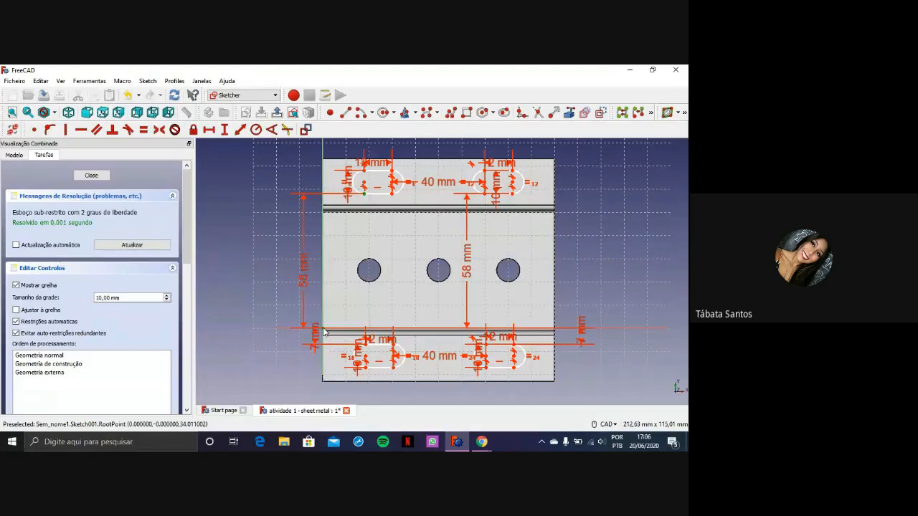
pyautogui.scroll(3, 326, 334)
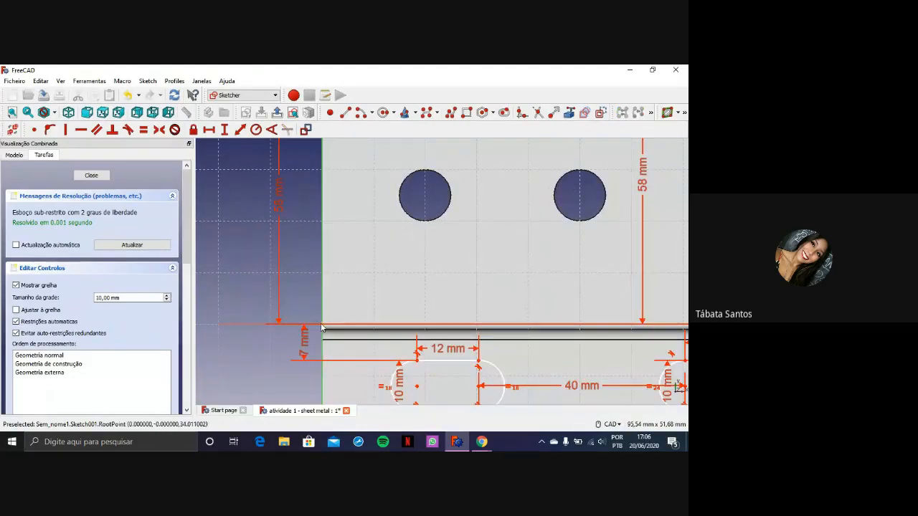
pyautogui.moveTo(364, 215); pyautogui.dragTo(342, 371, button='middle')
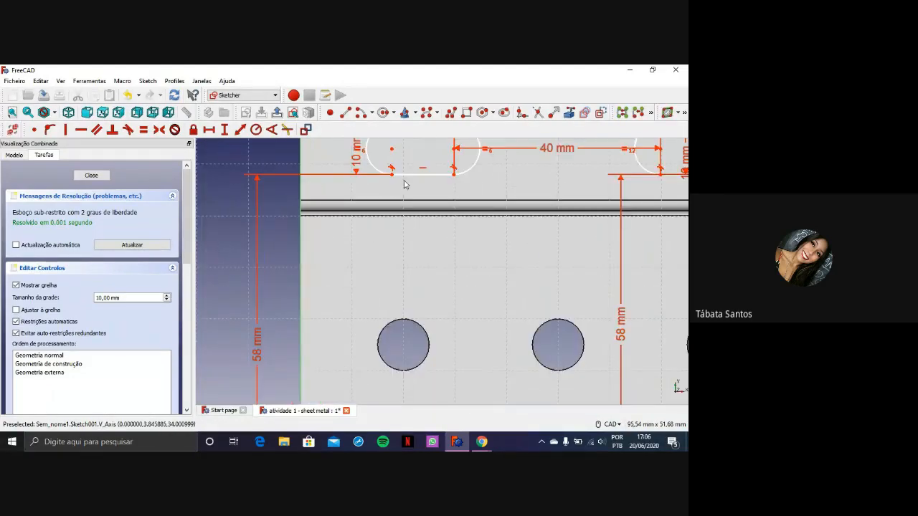
pyautogui.scroll(-5, 358, 244)
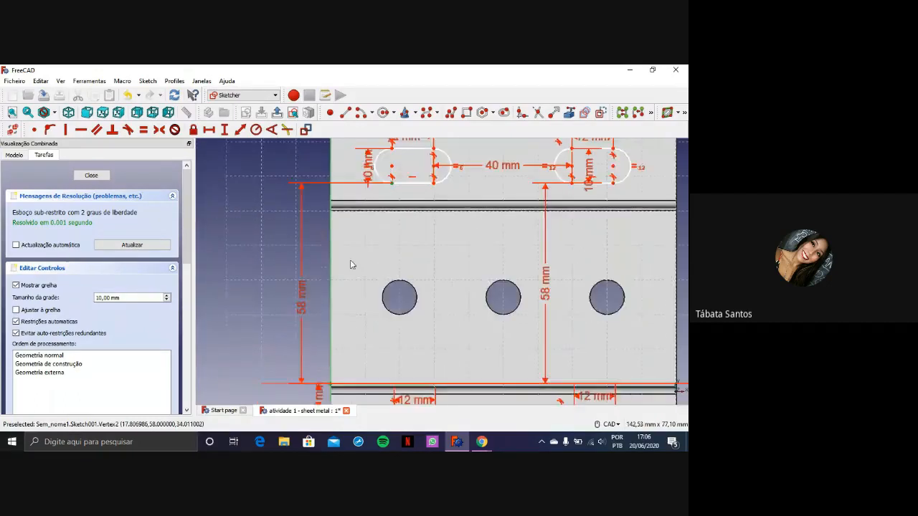
pyautogui.click(207, 130)
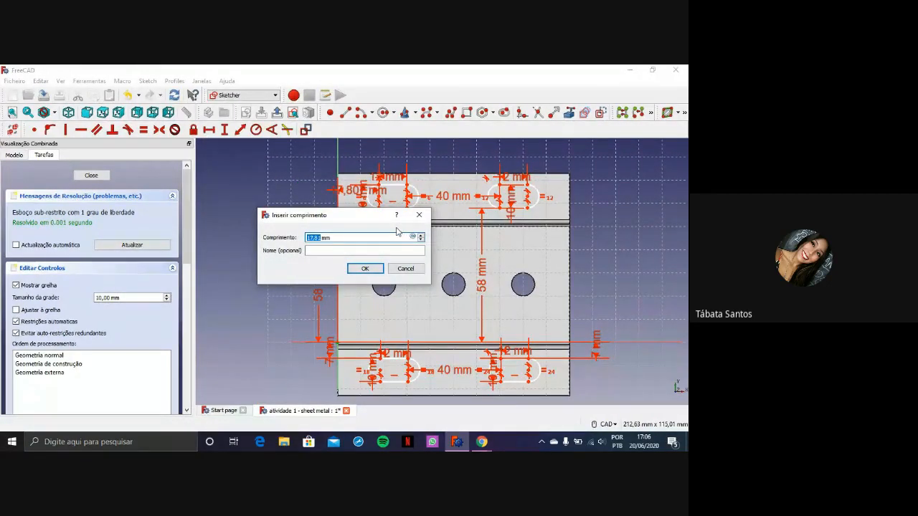
pyautogui.press('Return')
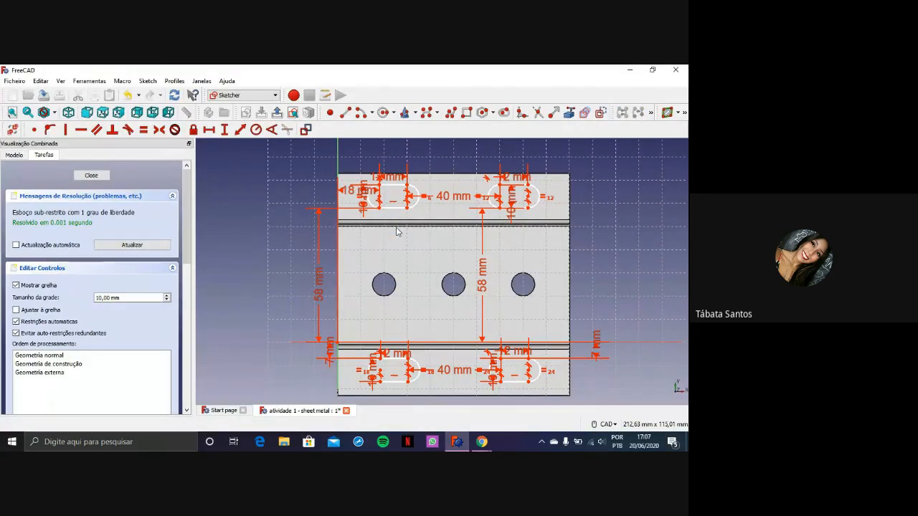
# Constrain the left end of the lower-left slot's upper edge 18 mm horizontally from the sketch origin, and close the sketch
pyautogui.scroll(-2, 404, 229)
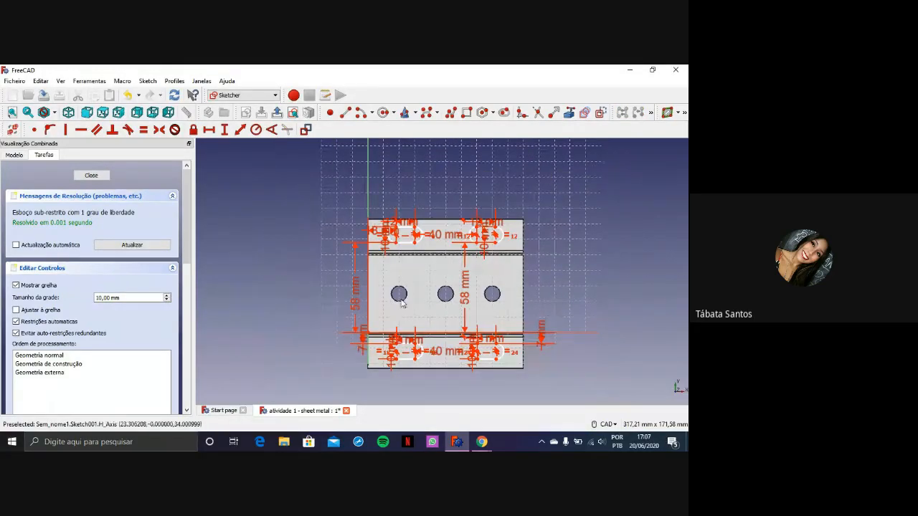
pyautogui.scroll(3, 380, 291)
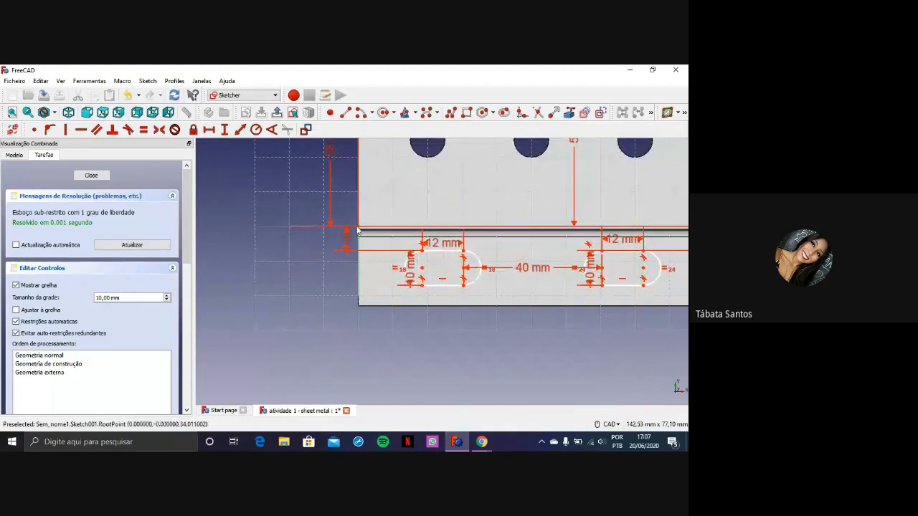
pyautogui.click(358, 234)
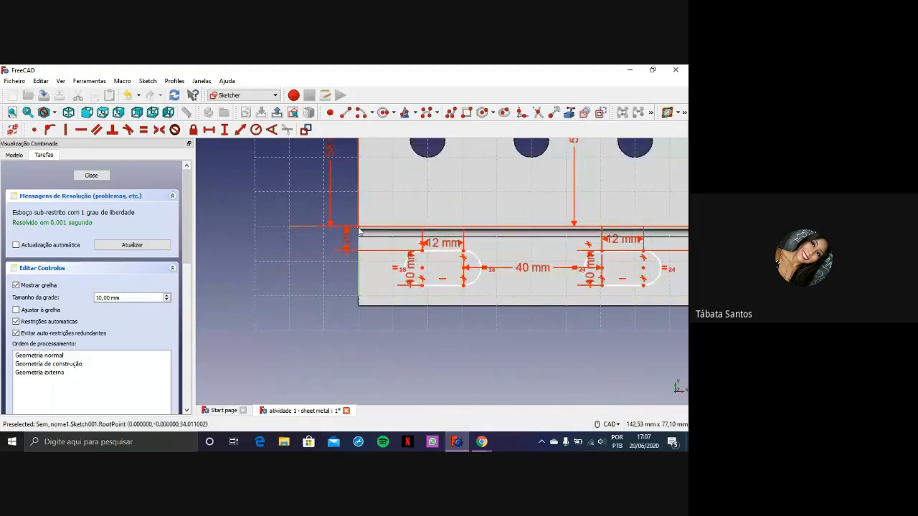
pyautogui.click(422, 251)
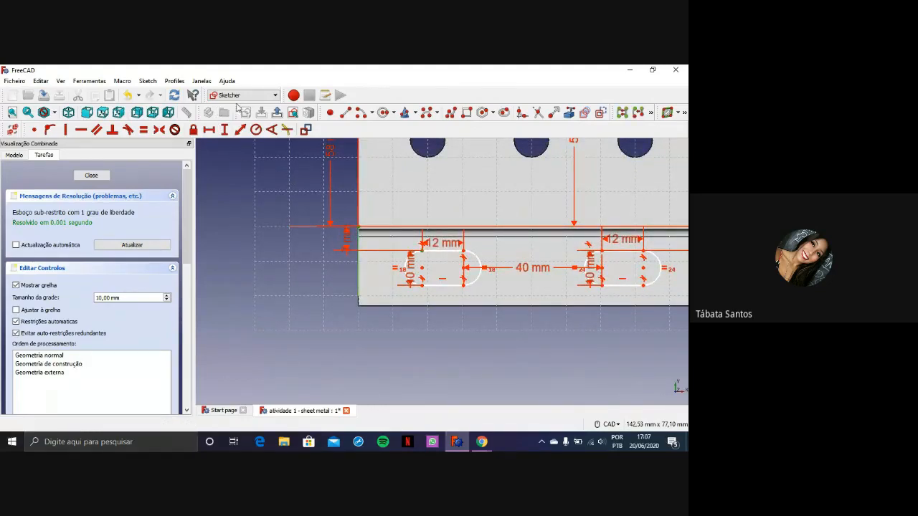
pyautogui.click(210, 129)
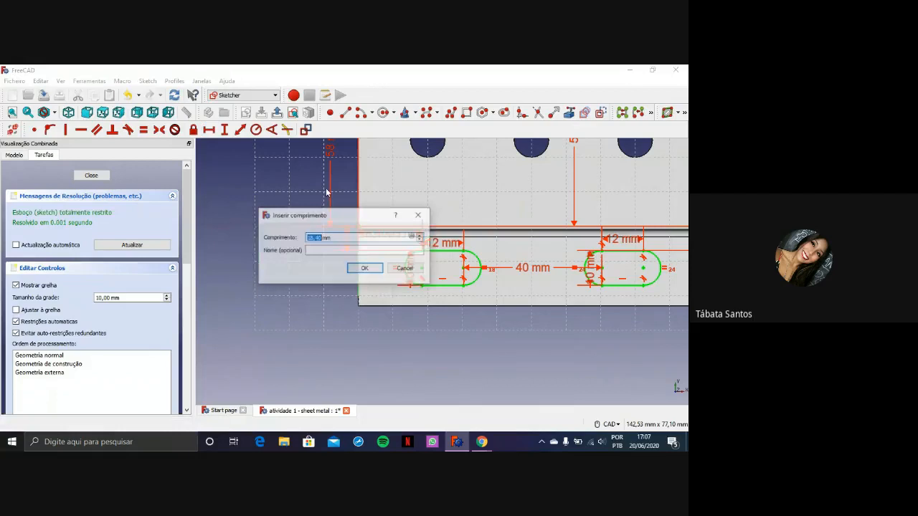
pyautogui.click(426, 218)
pyautogui.scroll(-5, 463, 283)
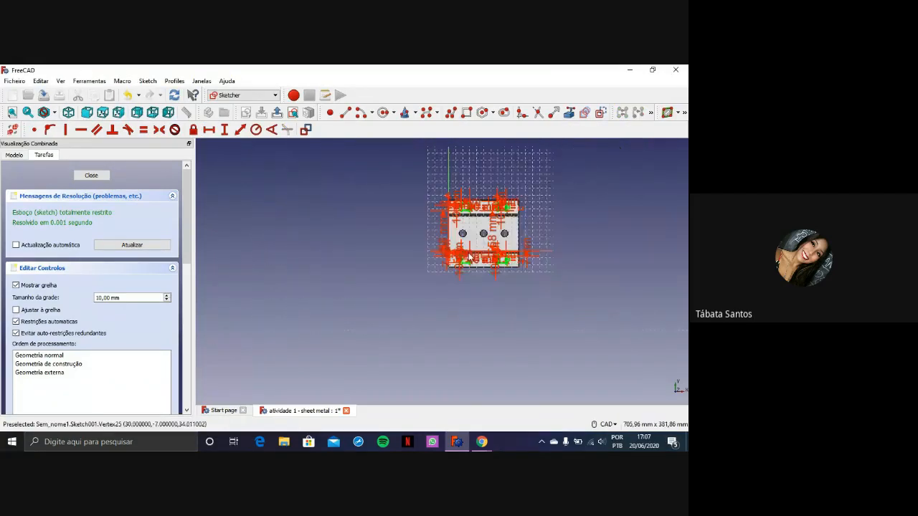
pyautogui.scroll(3, 464, 283)
pyautogui.scroll(2, 464, 284)
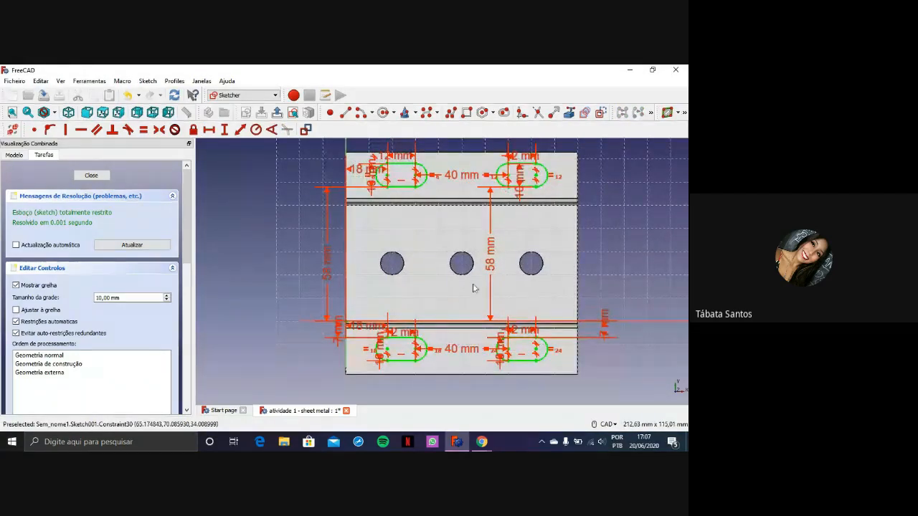
pyautogui.scroll(2, 330, 170)
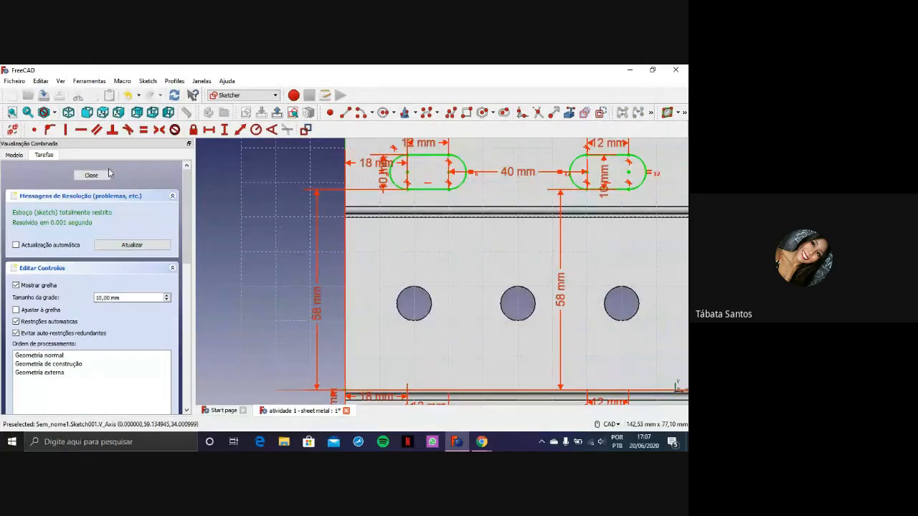
pyautogui.click(104, 175)
# Examine the bent part and the four slot outlines on its flanges from several angles and zoom levels
pyautogui.scroll(-6, 418, 239)
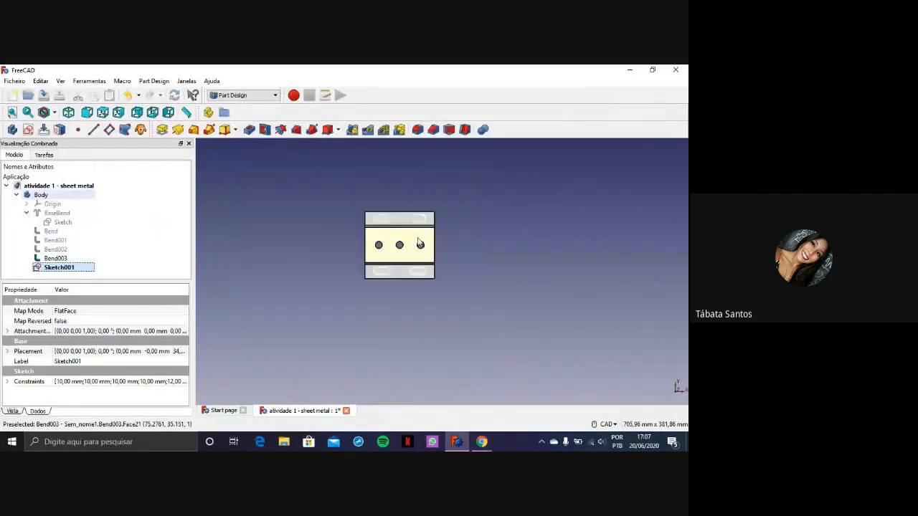
pyautogui.scroll(6, 418, 238)
pyautogui.moveTo(383, 237)
pyautogui.mouseDown(button='middle')
pyautogui.moveTo(404, 246)
pyautogui.moveTo(342, 232)
pyautogui.moveTo(383, 230)
pyautogui.moveTo(373, 237)
pyautogui.mouseUp(button='middle')
pyautogui.scroll(2, 374, 237)
pyautogui.scroll(-2, 426, 308)
pyautogui.scroll(2, 428, 309)
pyautogui.click(541, 332)
pyautogui.scroll(-4, 541, 332)
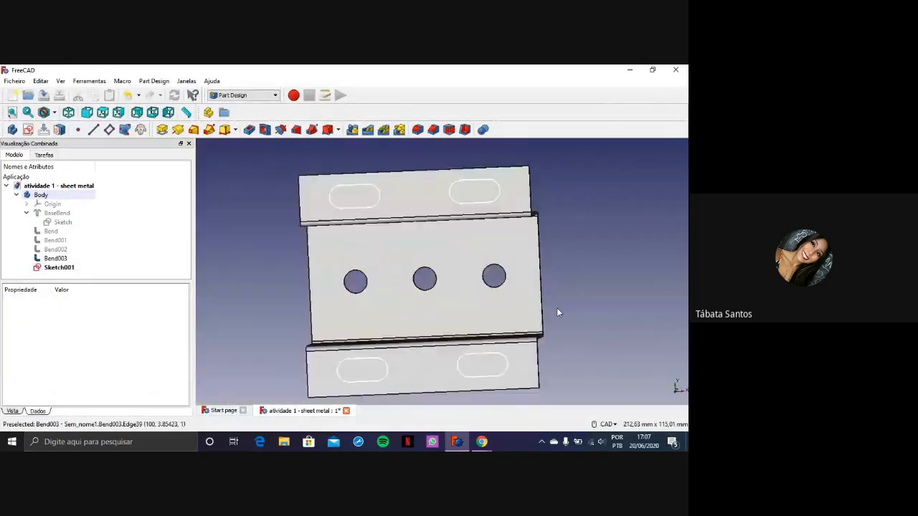
pyautogui.scroll(1, 551, 332)
pyautogui.scroll(2, 622, 279)
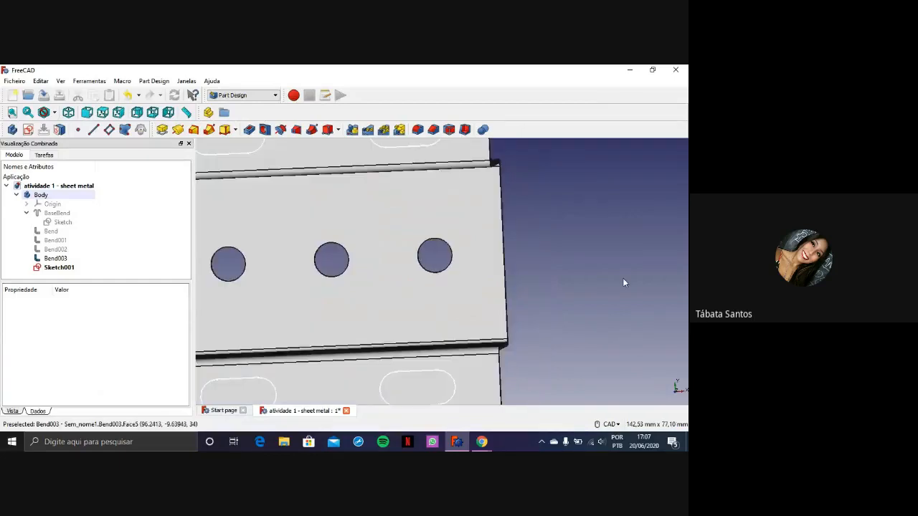
pyautogui.scroll(-2, 622, 278)
pyautogui.moveTo(552, 280); pyautogui.dragTo(534, 246, button='middle')
# Change the shape colour of Bend003 to light blue (RGB 85, 170, 255) in its display properties
pyautogui.doubleClick(396, 255)
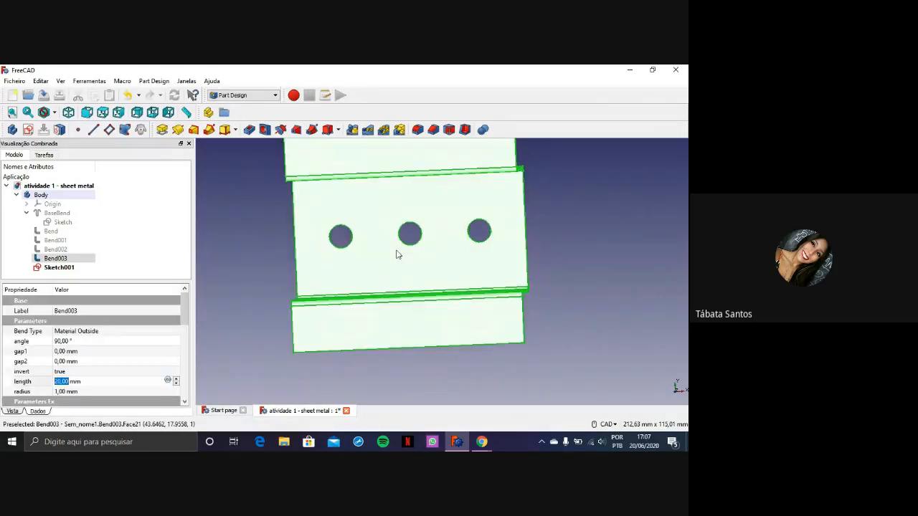
pyautogui.hotkey('ctrl', 'd')
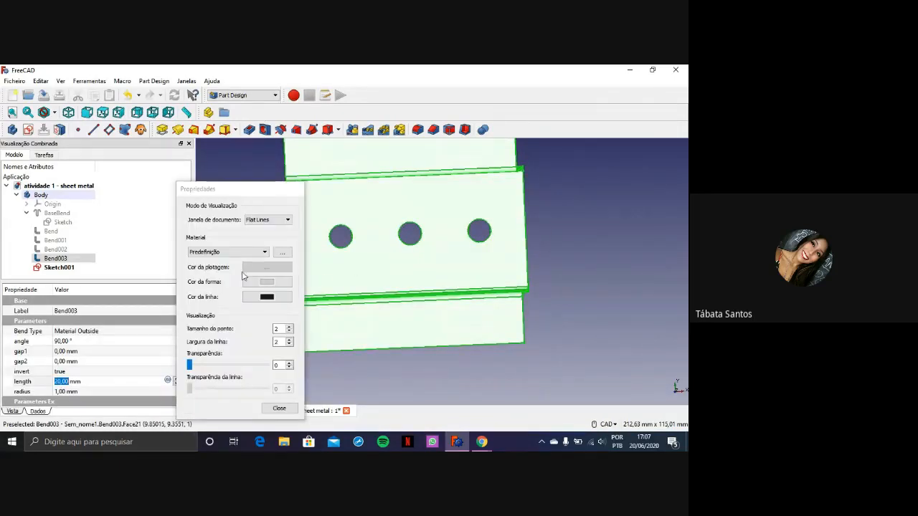
pyautogui.click(259, 283)
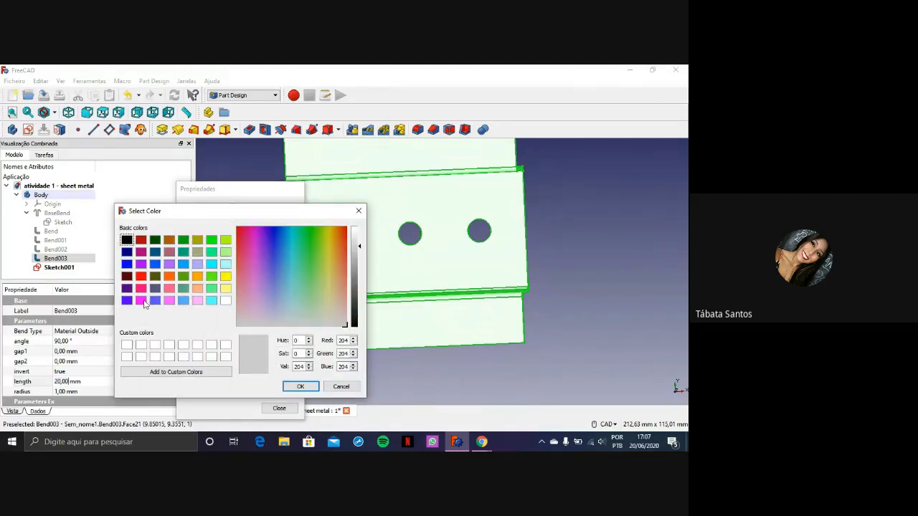
pyautogui.click(183, 300)
pyautogui.click(300, 386)
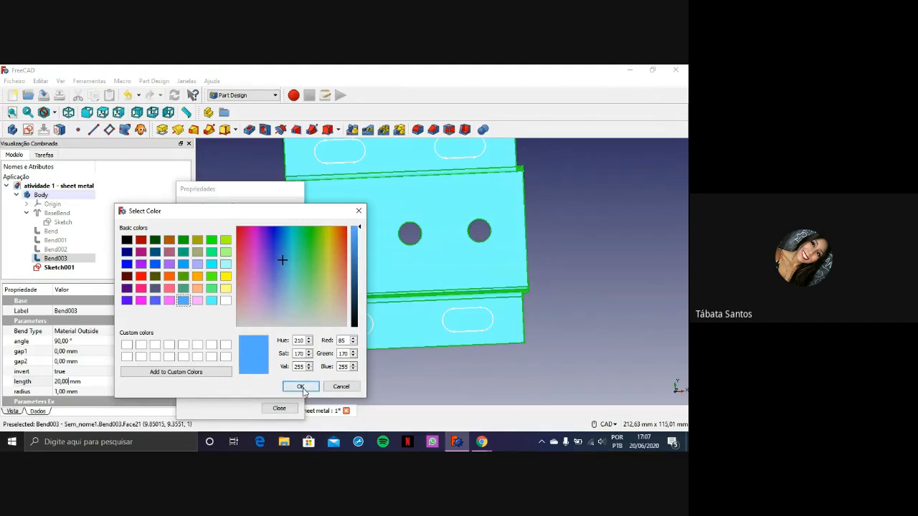
pyautogui.click(278, 408)
pyautogui.click(251, 311)
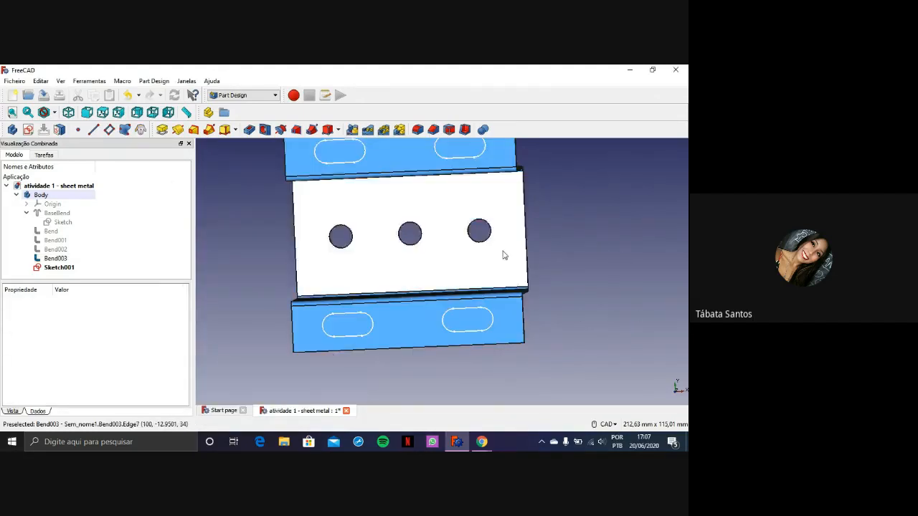
pyautogui.scroll(-4, 552, 260)
pyautogui.scroll(4, 575, 254)
pyautogui.moveTo(556, 241)
pyautogui.mouseDown(button='middle')
pyautogui.moveTo(555, 256)
pyautogui.moveTo(564, 241)
pyautogui.mouseUp(button='middle')
pyautogui.scroll(2, 362, 175)
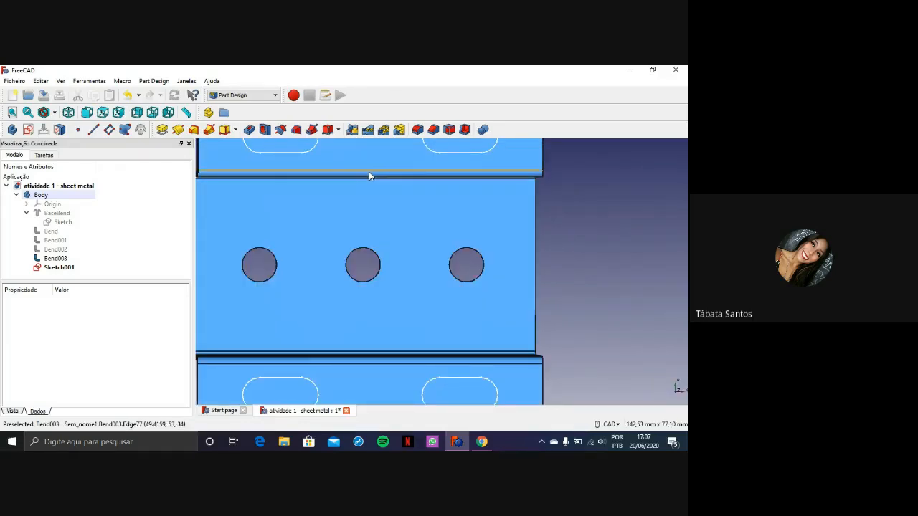
# Cut the four slots of Sketch001 through the flanges with a Pocket of type Através de todos
pyautogui.scroll(-4, 369, 171)
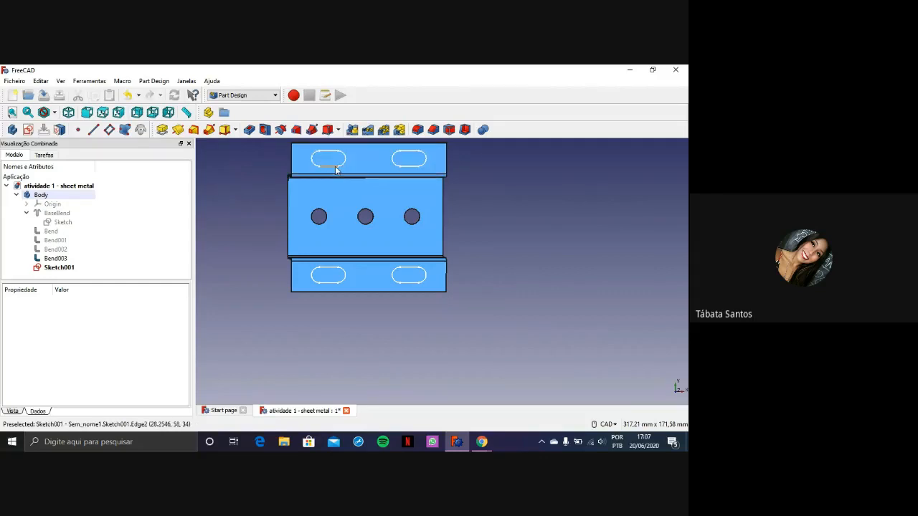
pyautogui.click(335, 169)
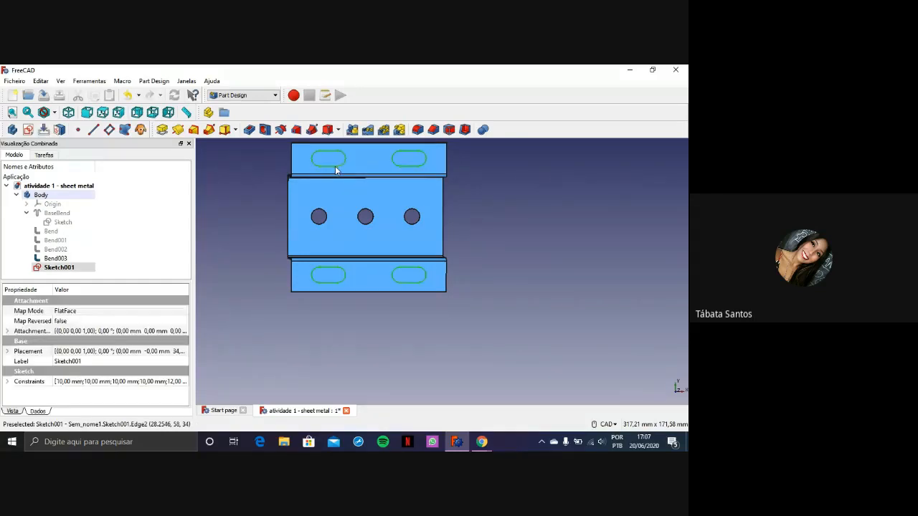
pyautogui.click(249, 130)
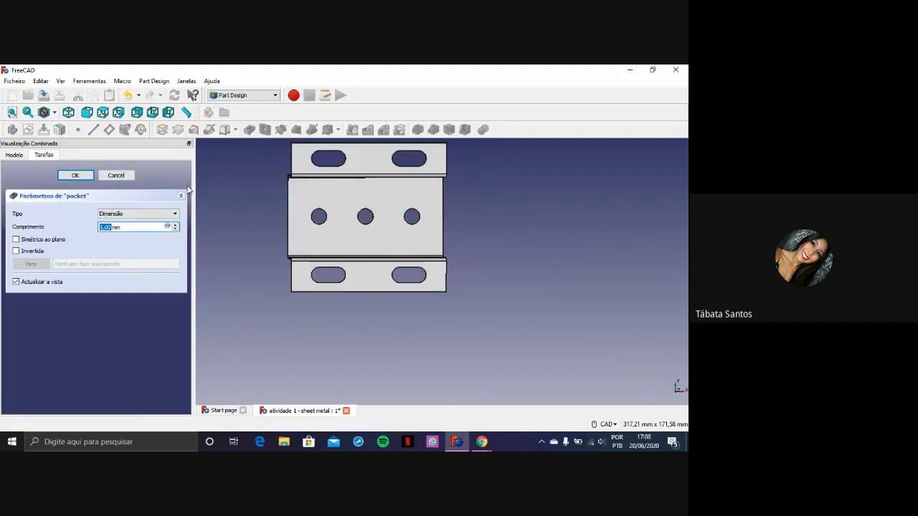
pyautogui.click(137, 214)
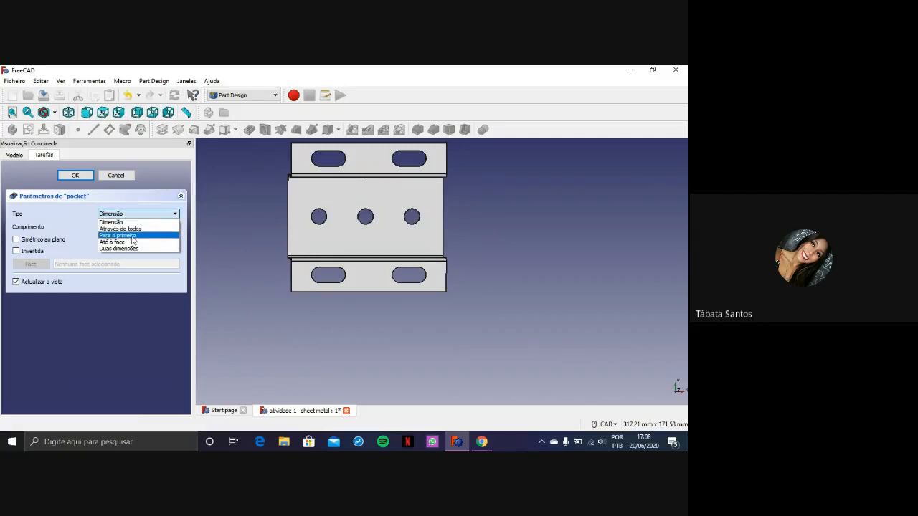
pyautogui.click(136, 229)
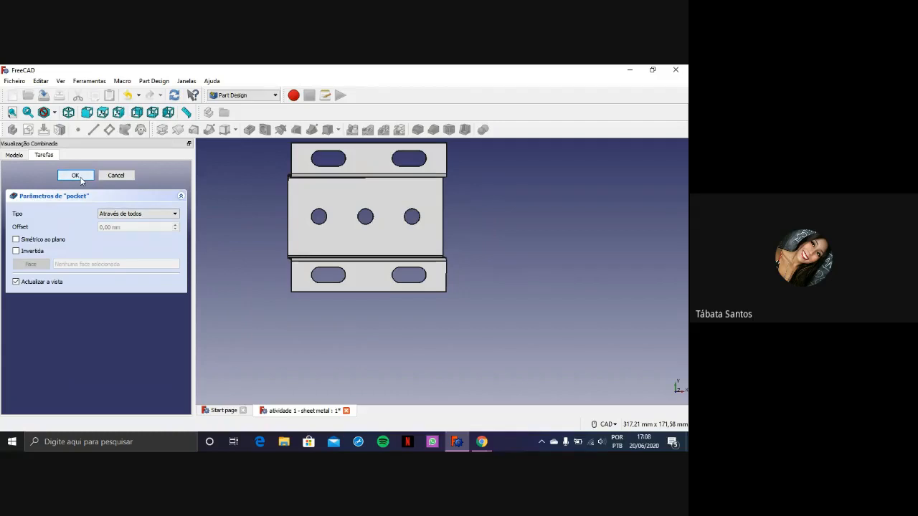
pyautogui.click(81, 179)
# Examine the slots cut in both flanges from the underside and the front of the part
pyautogui.scroll(-4, 322, 180)
pyautogui.moveTo(410, 183); pyautogui.dragTo(285, 268, button='middle')
pyautogui.scroll(2, 285, 273)
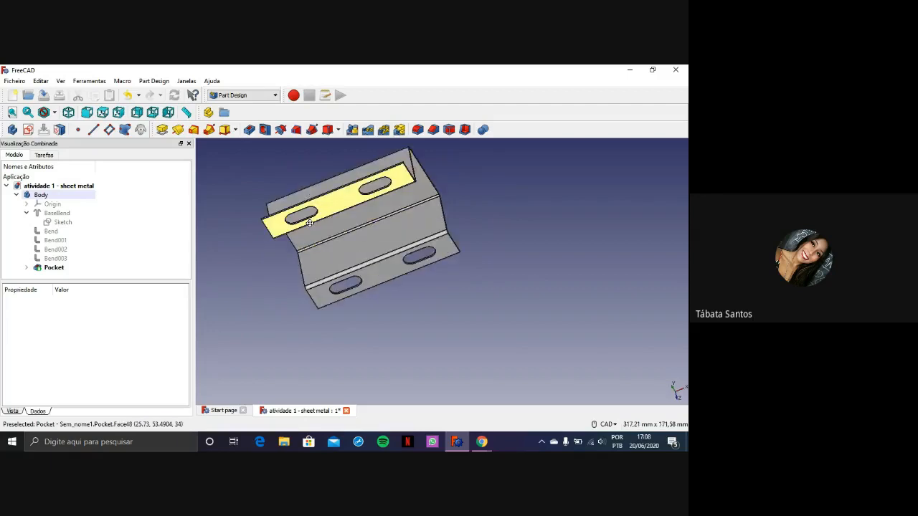
pyautogui.scroll(2, 310, 222)
pyautogui.moveTo(309, 221); pyautogui.dragTo(324, 174, button='middle')
pyautogui.scroll(-4, 392, 198)
pyautogui.moveTo(456, 201); pyautogui.dragTo(410, 250, button='middle')
pyautogui.scroll(2, 410, 250)
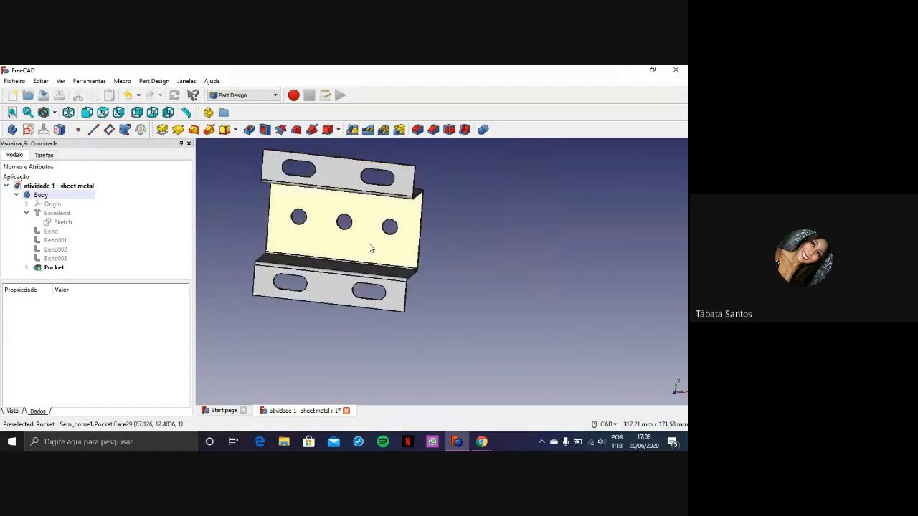
# In the Sheet Metal workbench, unfold the part from its central holed face with separate projection layers and a manual ANSI K-factor of 0.400
pyautogui.click(235, 96)
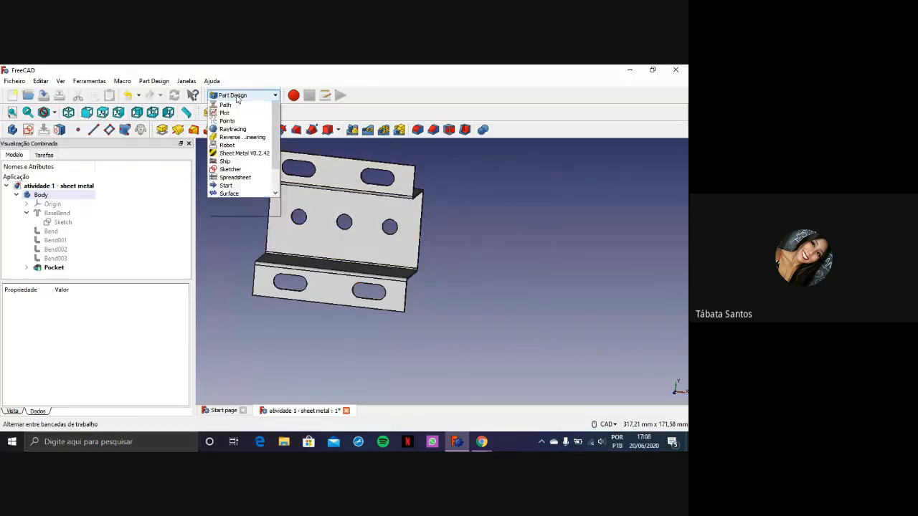
pyautogui.click(244, 251)
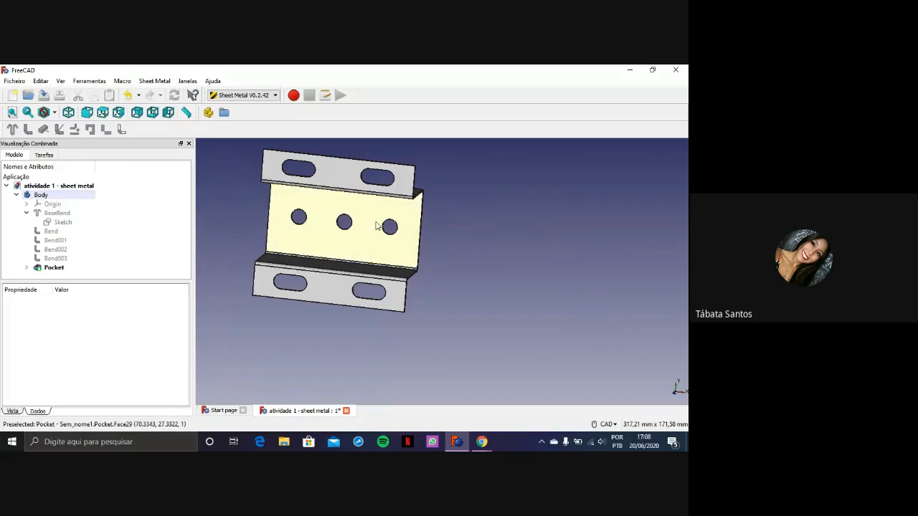
pyautogui.moveTo(447, 288); pyautogui.dragTo(403, 256, button='middle')
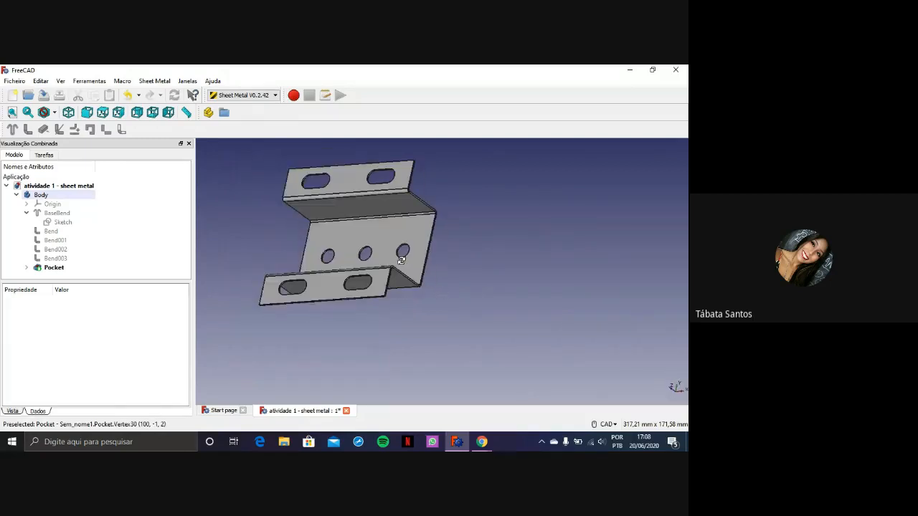
pyautogui.scroll(2, 401, 252)
pyautogui.click(367, 229)
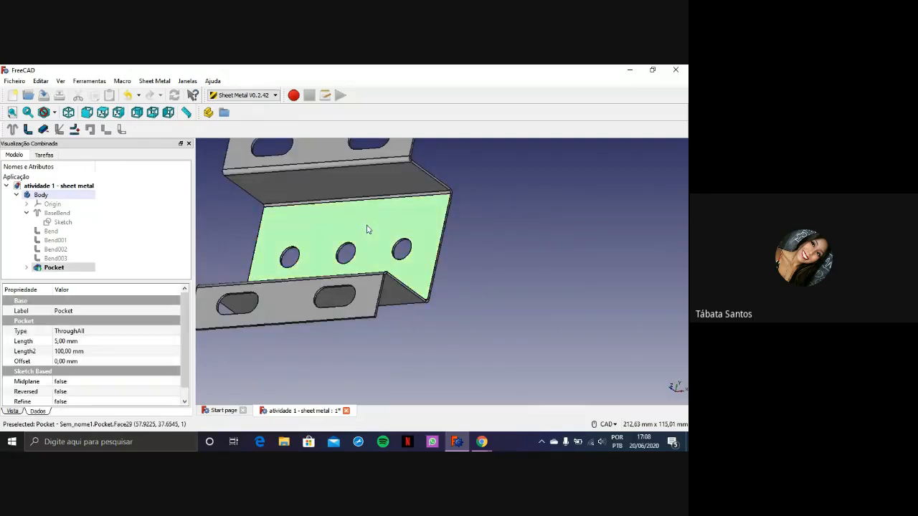
pyautogui.scroll(-2, 367, 230)
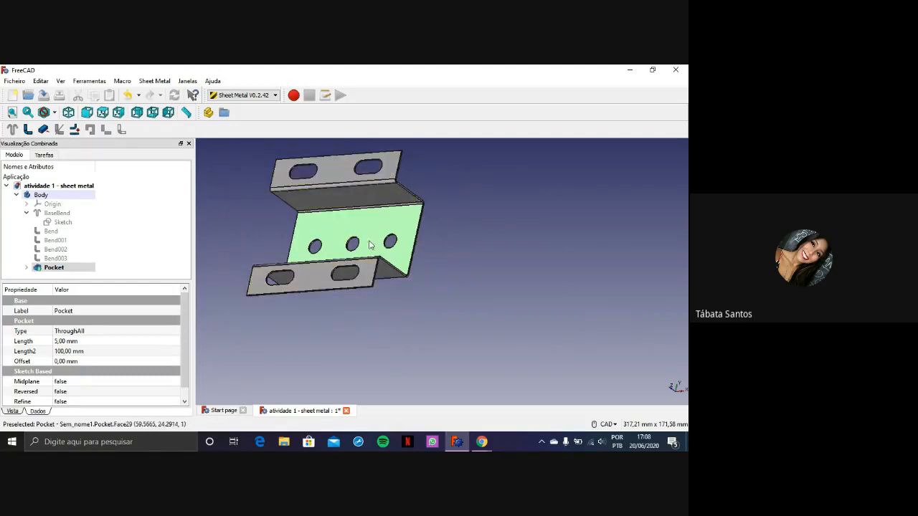
pyautogui.click(75, 130)
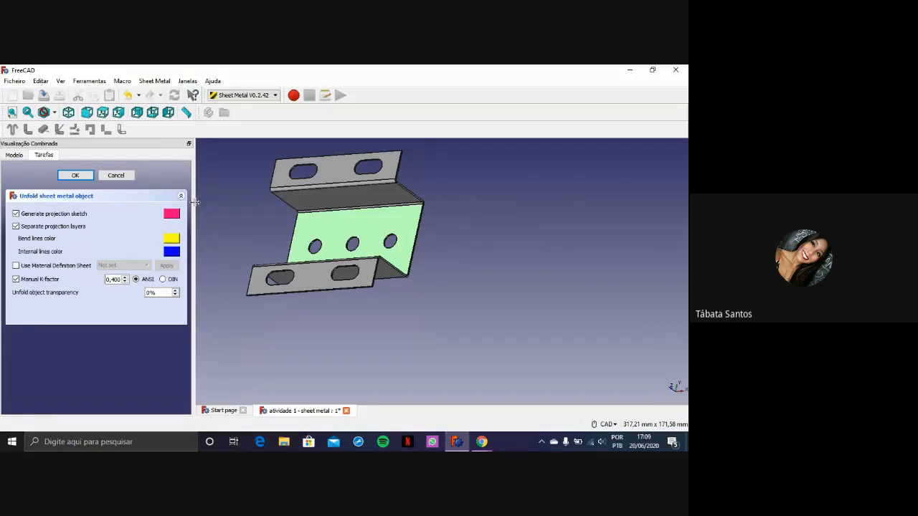
pyautogui.click(90, 175)
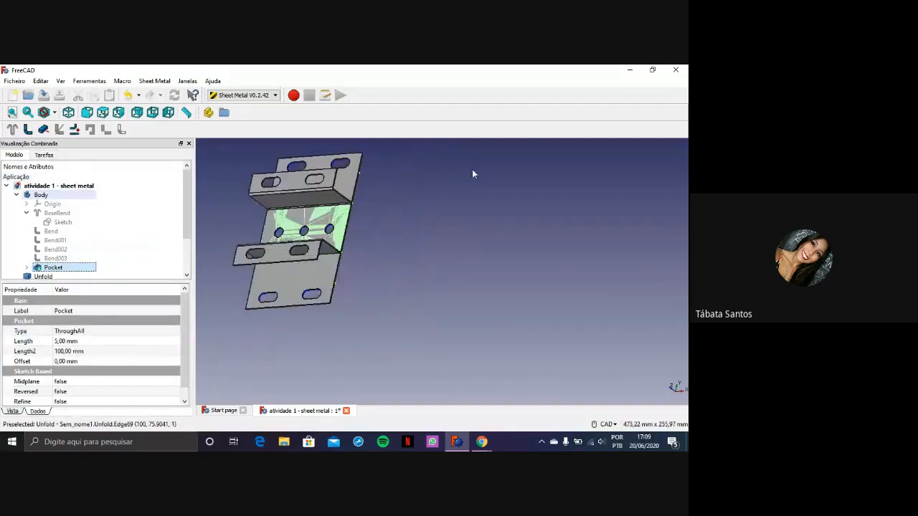
# Examine the flat pattern overlapping the folded part, including the projected slot outlines, at several zoom levels
pyautogui.scroll(2, 393, 185)
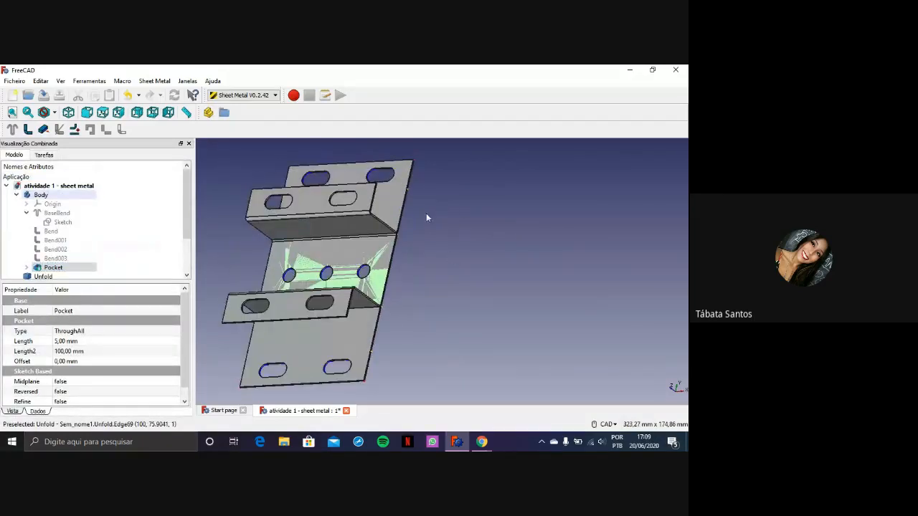
pyautogui.scroll(5, 371, 171)
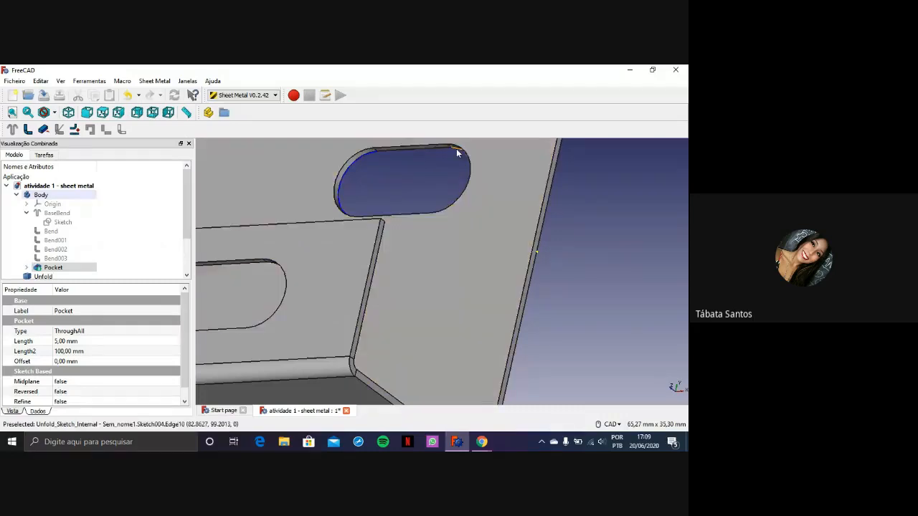
pyautogui.scroll(-6, 403, 176)
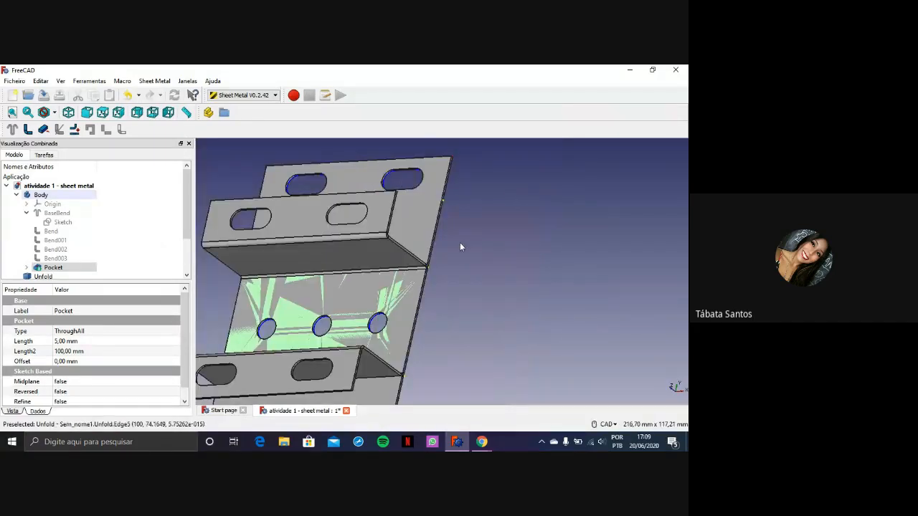
pyautogui.moveTo(474, 274); pyautogui.dragTo(563, 211, button='middle')
pyautogui.scroll(-2, 565, 252)
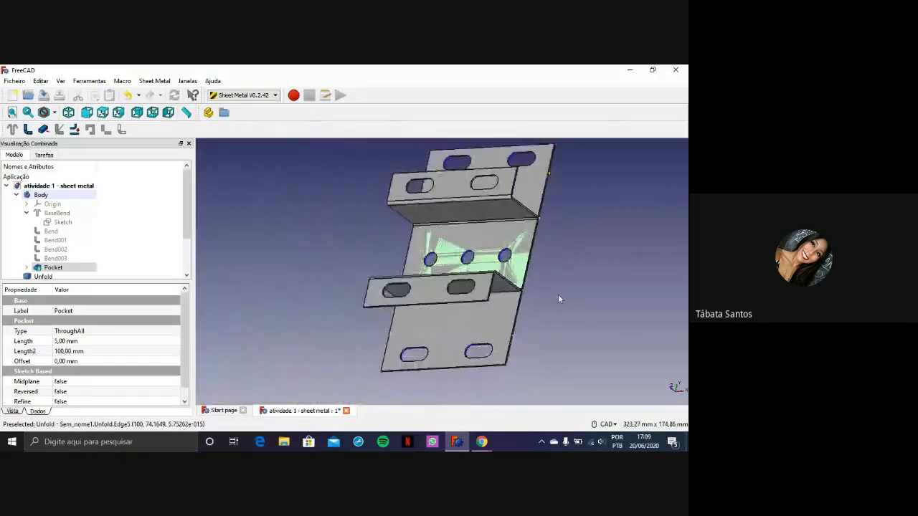
pyautogui.moveTo(558, 307); pyautogui.dragTo(502, 276, button='middle')
pyautogui.moveTo(497, 233); pyautogui.dragTo(462, 287, button='middle')
pyautogui.scroll(2, 396, 280)
# Toggle the visibility of the folded Pocket body to compare it with the flat pattern behind it
pyautogui.click(396, 279)
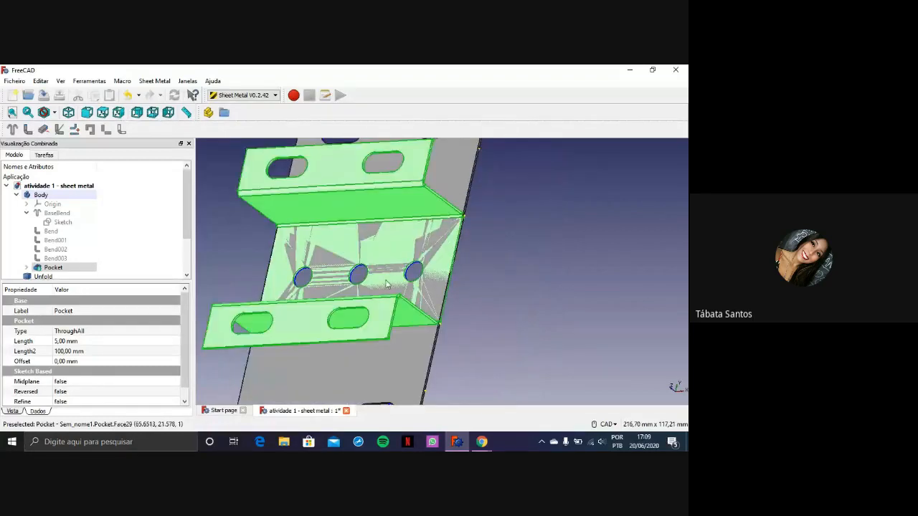
pyautogui.press('space')
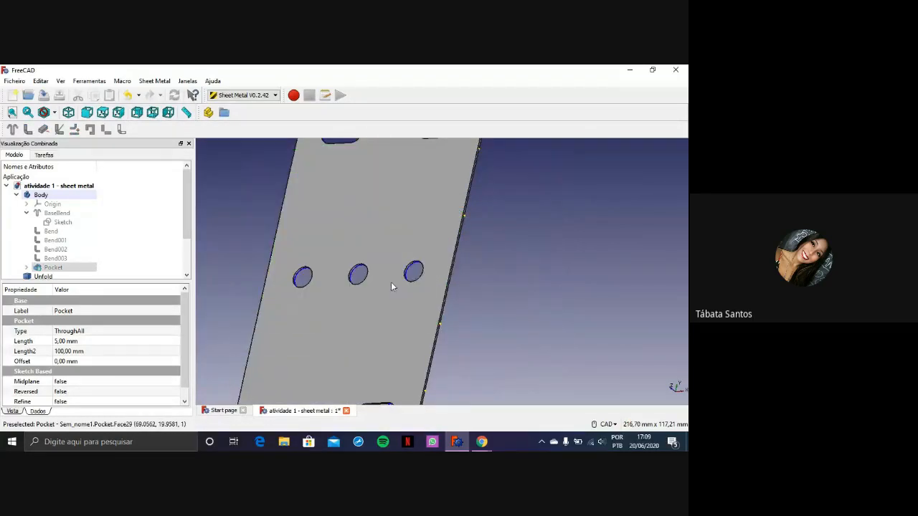
pyautogui.press('space')
pyautogui.press('space')
pyautogui.press('space')
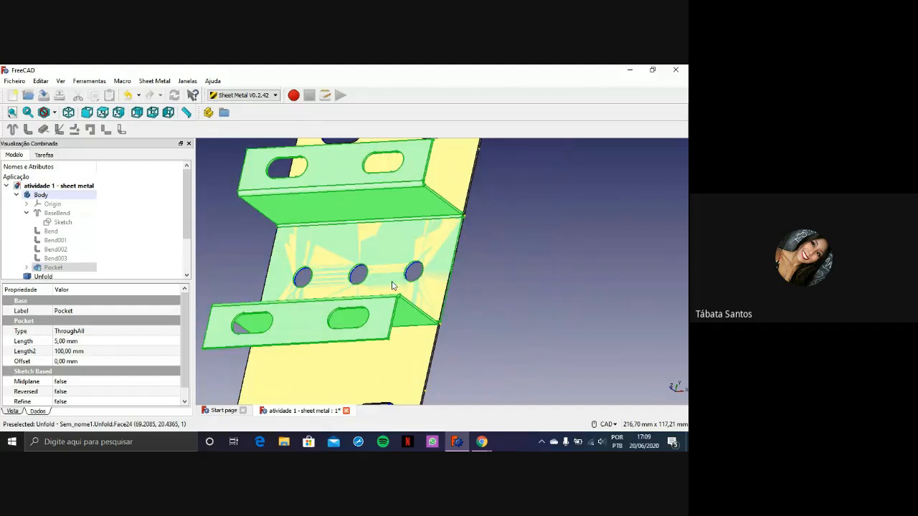
pyautogui.click(509, 295)
# Place the Unfold flat pattern beside the folded part by setting its placement position X to 120 mm
pyautogui.scroll(-2, 160, 266)
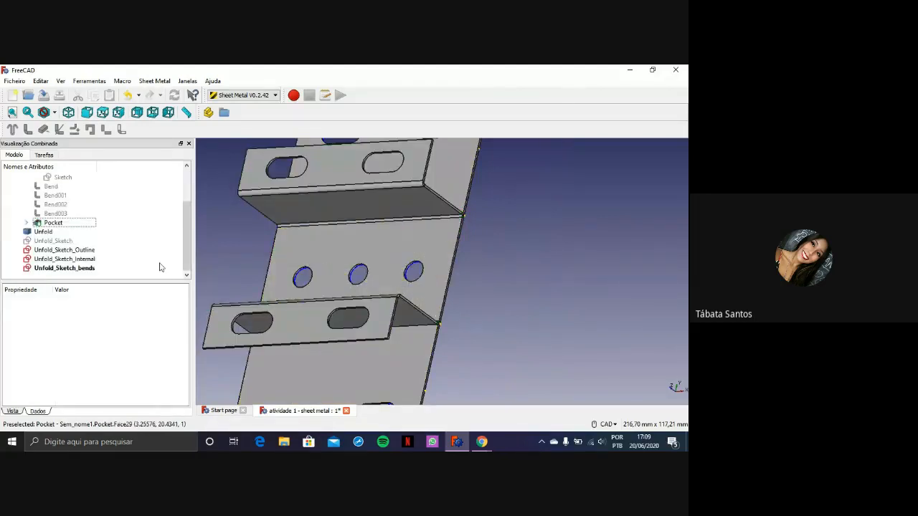
pyautogui.click(44, 231)
pyautogui.click(6, 321)
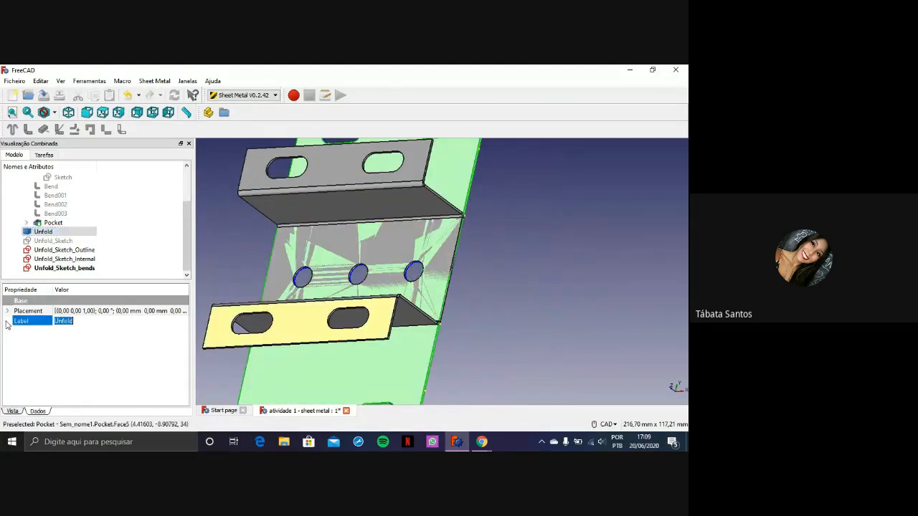
pyautogui.click(7, 310)
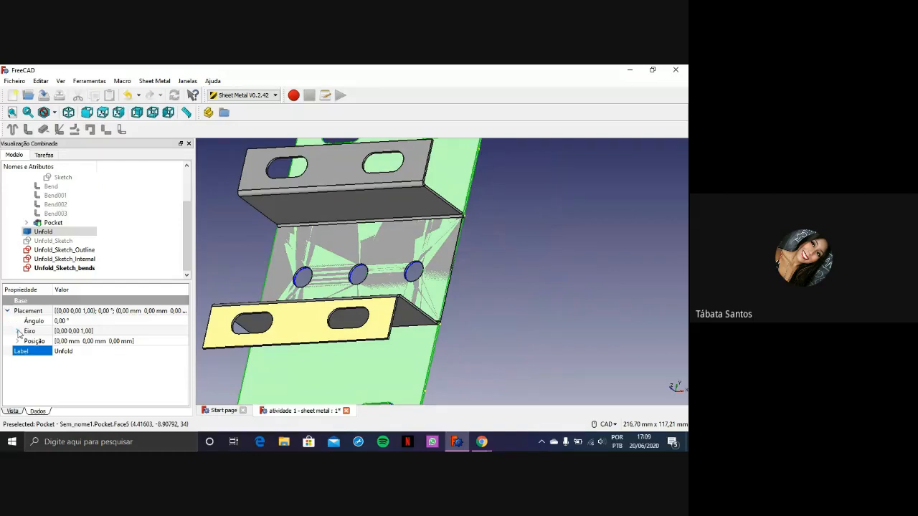
pyautogui.click(17, 341)
pyautogui.click(94, 351)
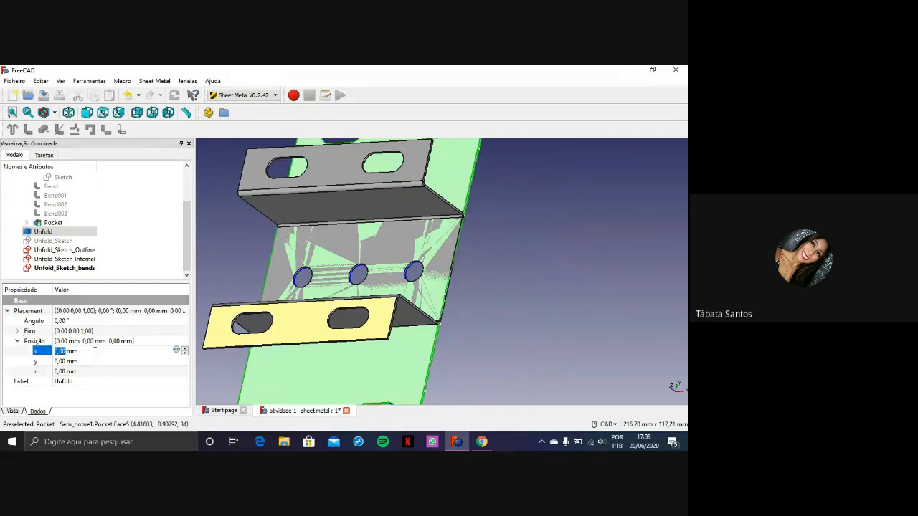
pyautogui.write('10')
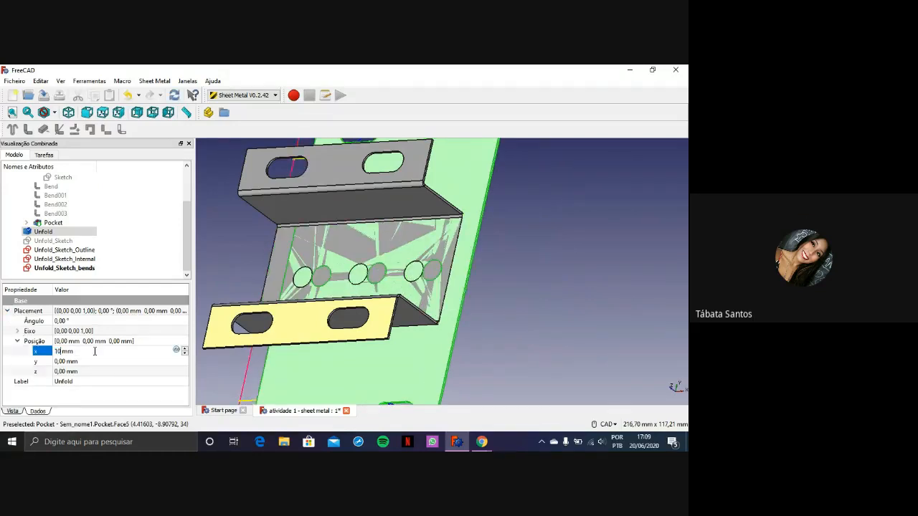
pyautogui.press('BackSpace')
pyautogui.write('50')
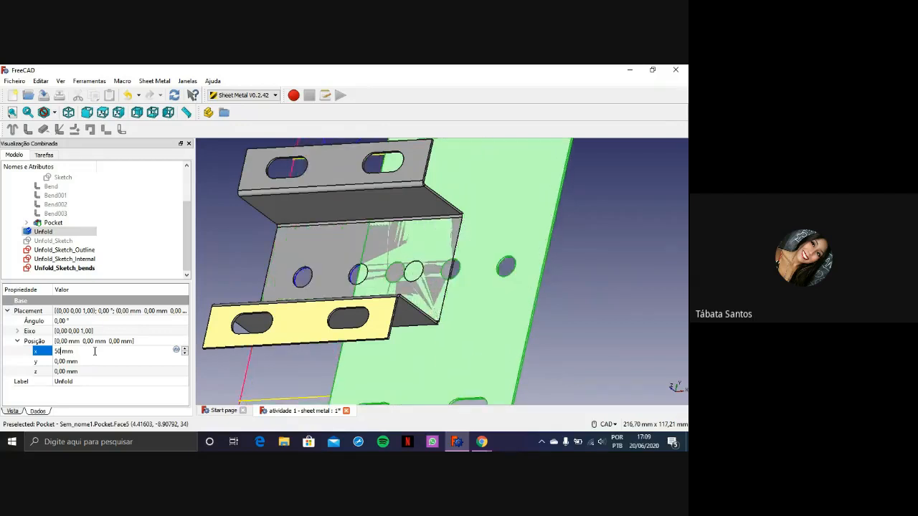
pyautogui.press('BackSpace')
pyautogui.press('BackSpace')
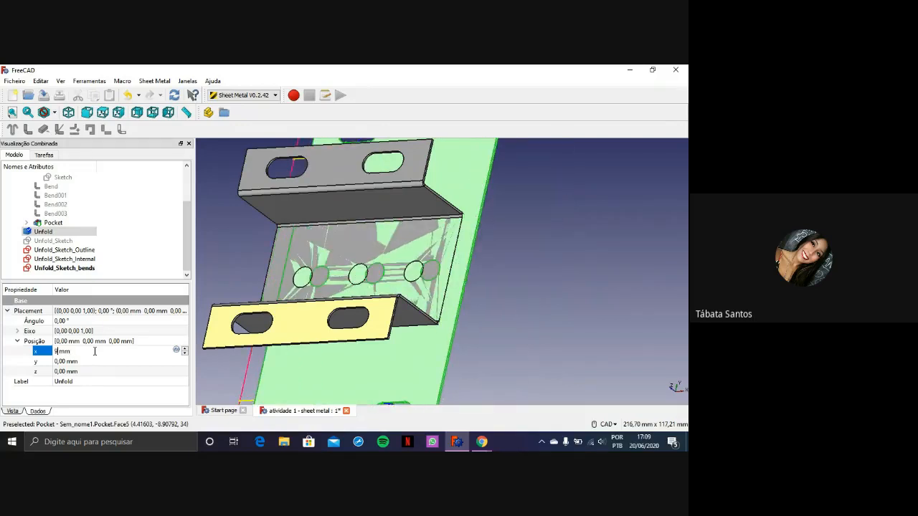
pyautogui.write('90')
pyautogui.press('BackSpace')
pyautogui.press('BackSpace')
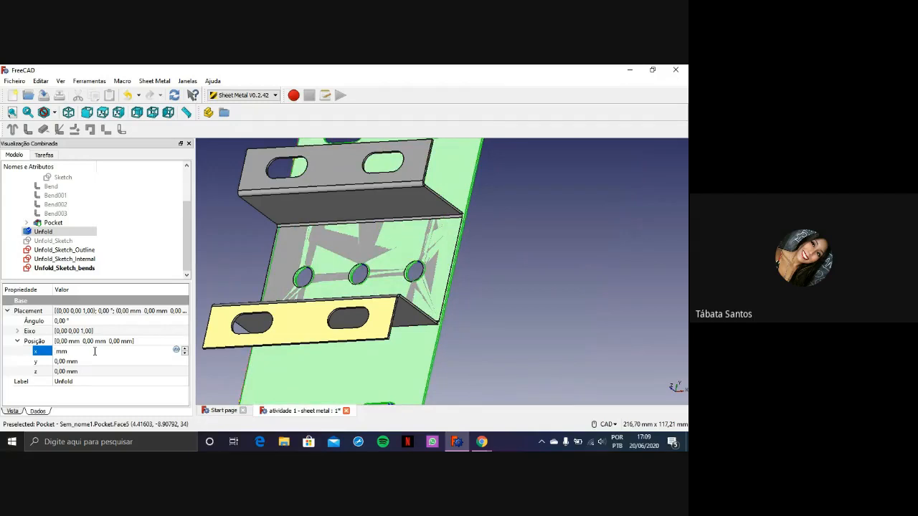
pyautogui.write('120')
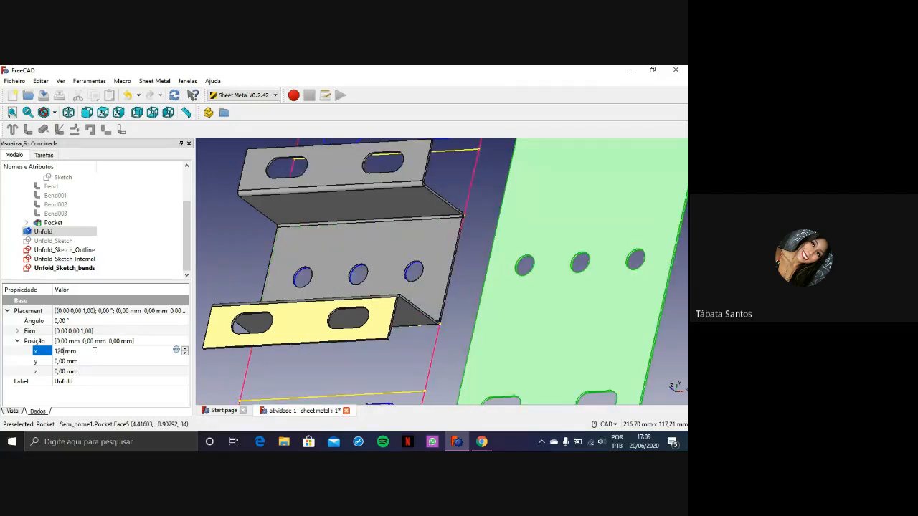
pyautogui.press('Return')
# Examine the folded part, its projection sketches and the separated flat pattern side by side from several angles
pyautogui.scroll(-4, 537, 235)
pyautogui.scroll(2, 654, 255)
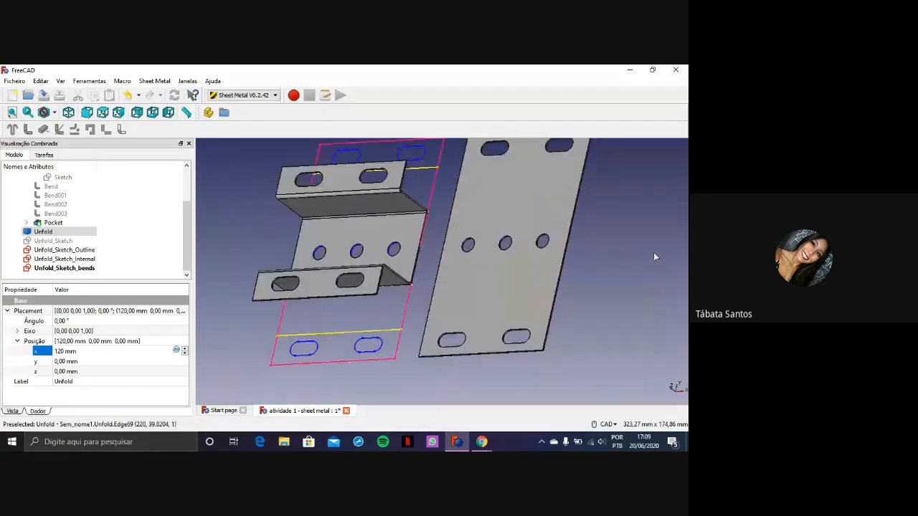
pyautogui.scroll(-2, 628, 247)
pyautogui.moveTo(629, 246); pyautogui.dragTo(617, 280, button='middle')
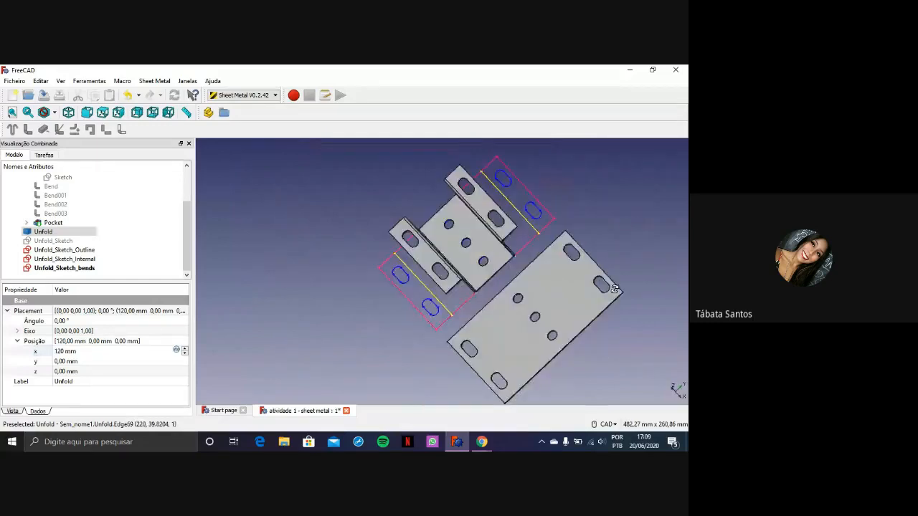
pyautogui.scroll(3, 618, 280)
pyautogui.scroll(2, 354, 244)
pyautogui.scroll(-5, 354, 244)
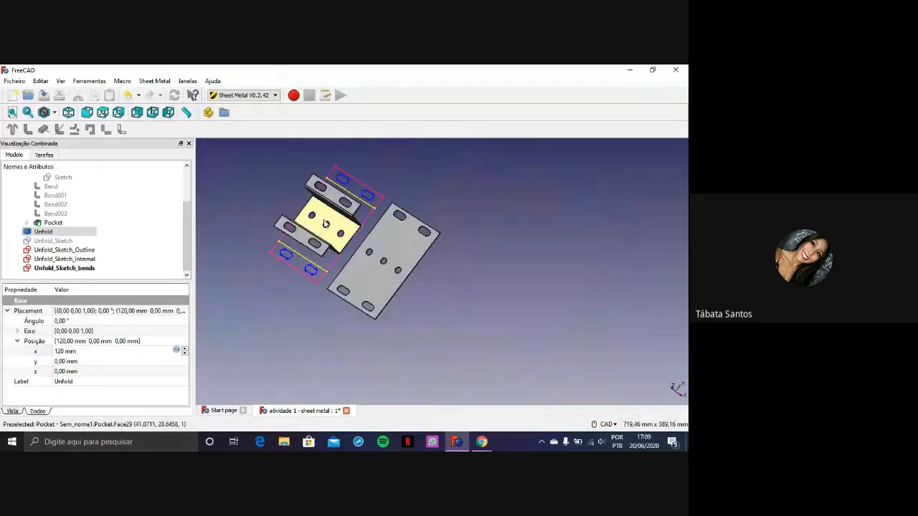
pyautogui.click(337, 215)
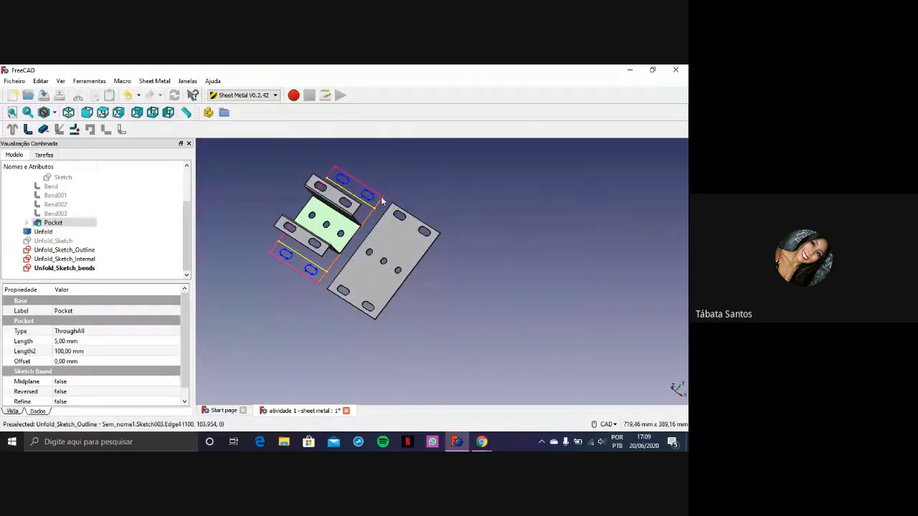
pyautogui.scroll(3, 373, 202)
pyautogui.scroll(-2, 313, 246)
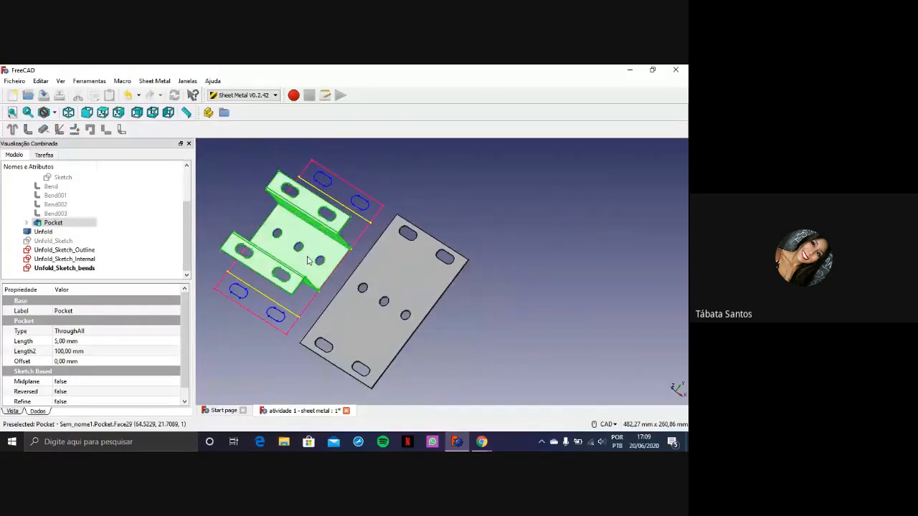
# Hide the folded Pocket body and examine the outline, hole and bend-line sketches beside the flat pattern
pyautogui.press('space')
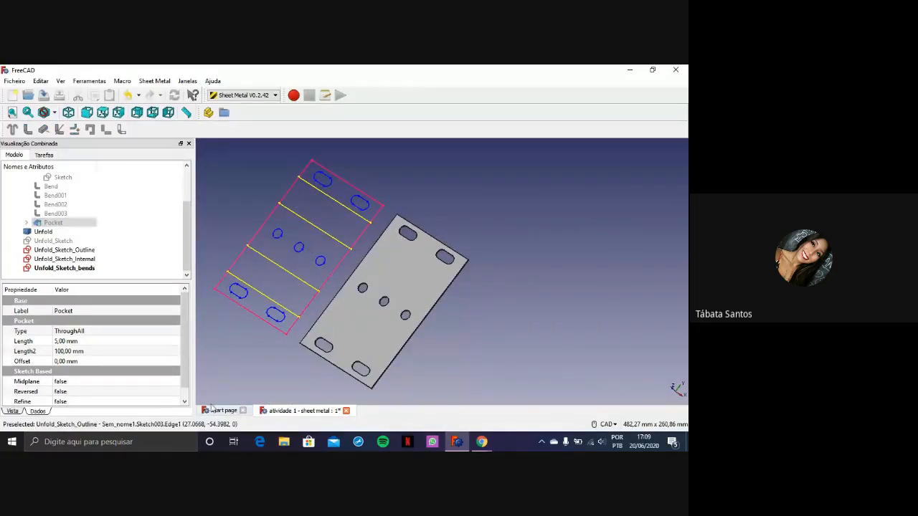
pyautogui.scroll(2, 372, 298)
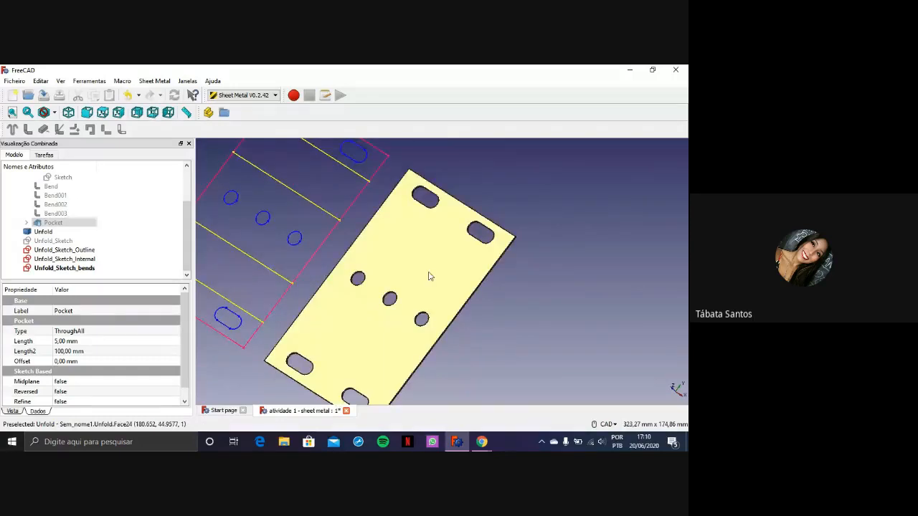
pyautogui.scroll(-2, 428, 274)
pyautogui.moveTo(415, 247)
pyautogui.mouseDown(button='middle')
pyautogui.moveTo(410, 233)
pyautogui.moveTo(496, 266)
pyautogui.moveTo(430, 257)
pyautogui.mouseUp(button='middle')
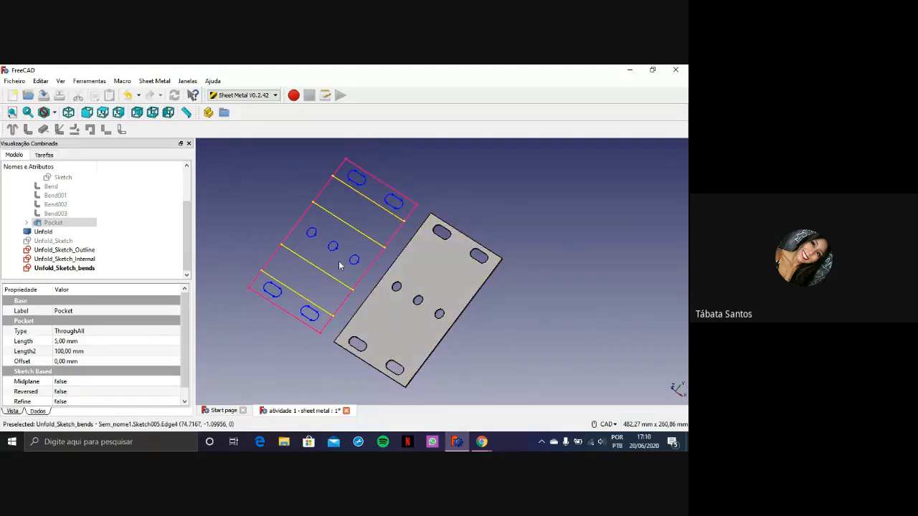
pyautogui.scroll(2, 333, 249)
pyautogui.scroll(2, 333, 249)
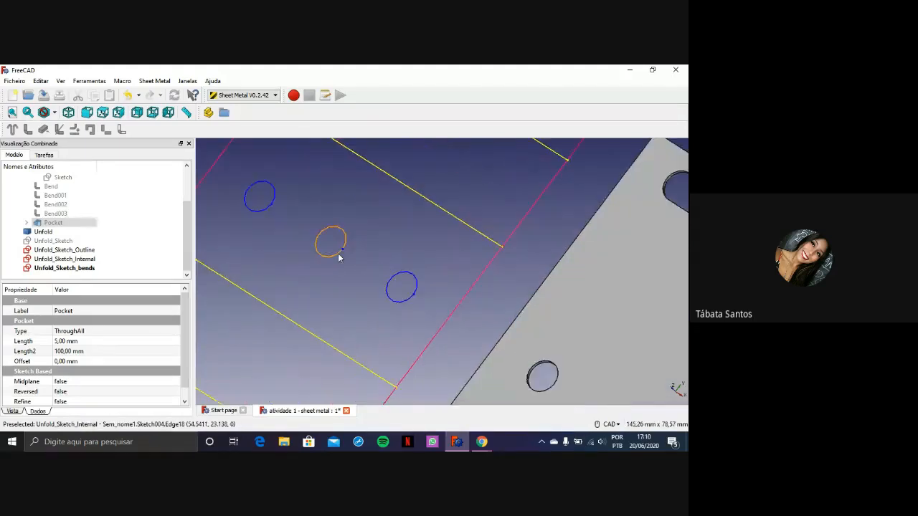
pyautogui.scroll(-5, 338, 253)
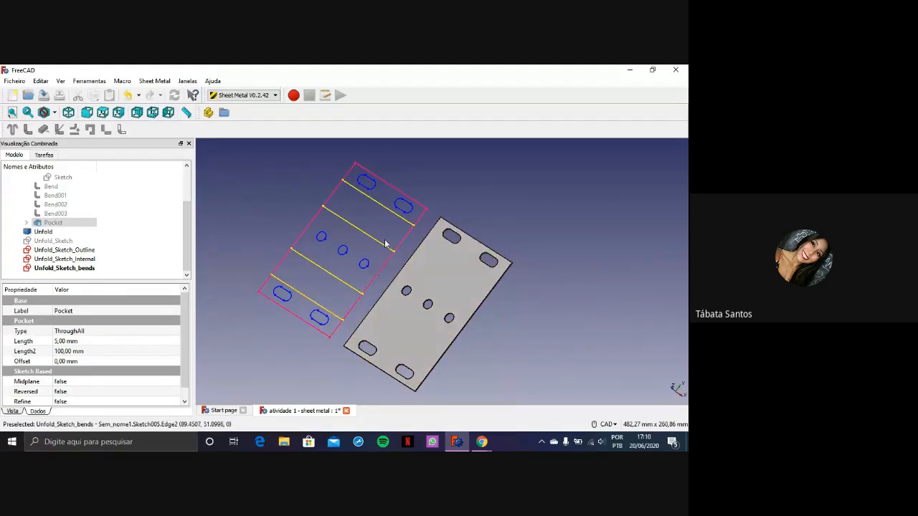
# Toggle the folded Pocket body's visibility repeatedly to compare it with its unfold sketches, leaving the body shown
pyautogui.press('space')
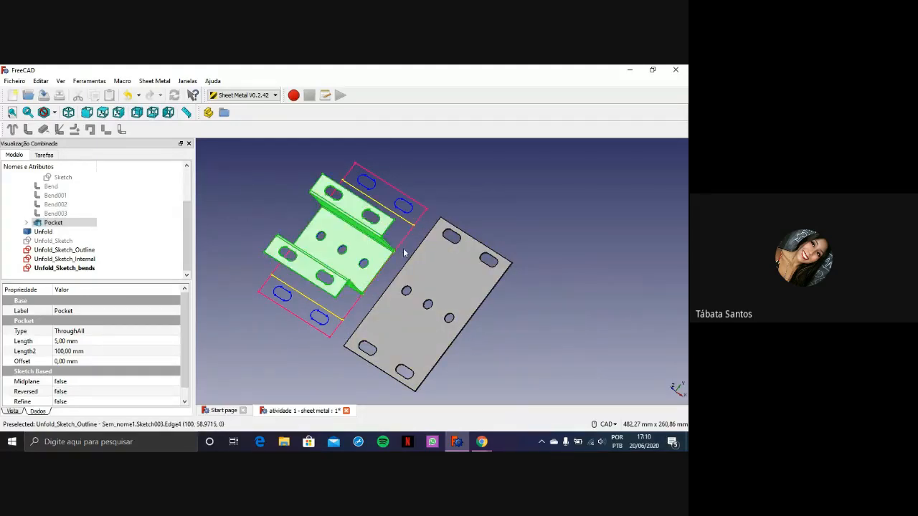
pyautogui.scroll(-2, 430, 258)
pyautogui.press('space')
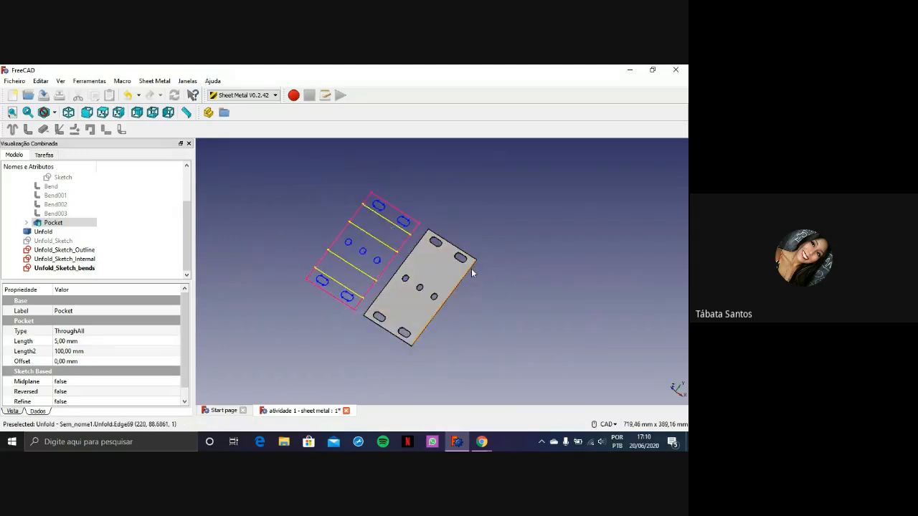
pyautogui.press('space')
pyautogui.press('space')
pyautogui.press('space')
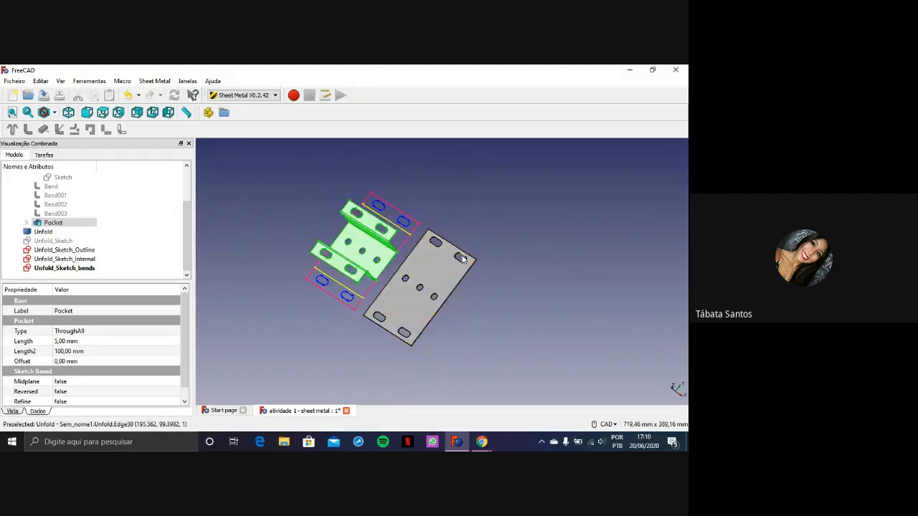
# Set the shape colour of the folded Pocket body to bright yellow (RGB 255, 255, 0)
pyautogui.scroll(5, 461, 285)
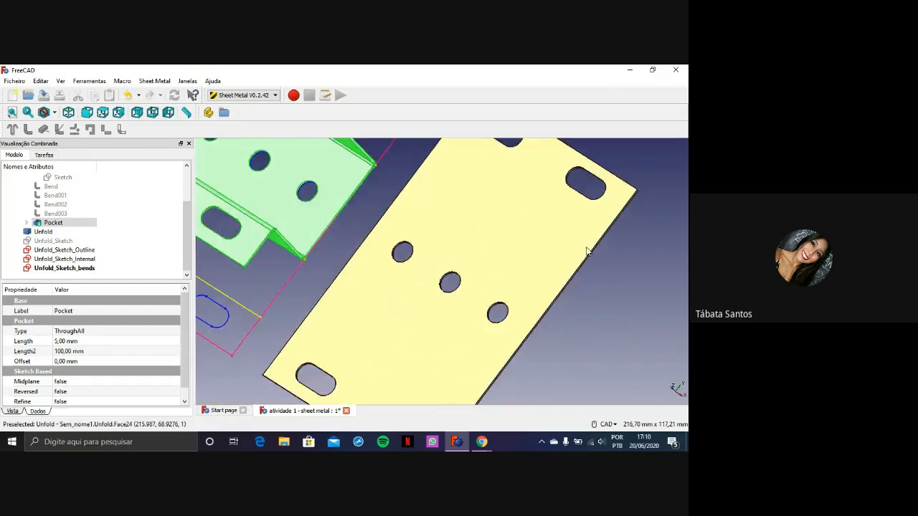
pyautogui.scroll(-4, 587, 250)
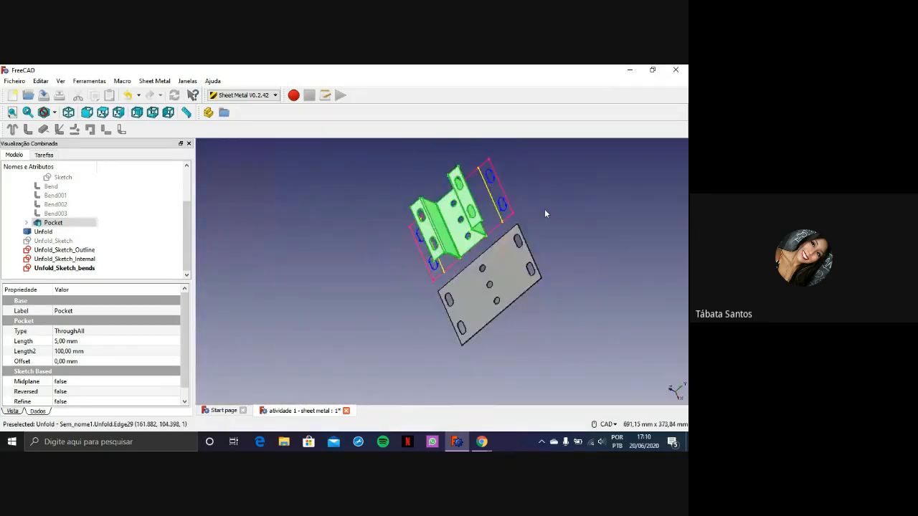
pyautogui.scroll(4, 545, 209)
pyautogui.moveTo(526, 216); pyautogui.dragTo(549, 209, button='middle')
pyautogui.scroll(-2, 552, 208)
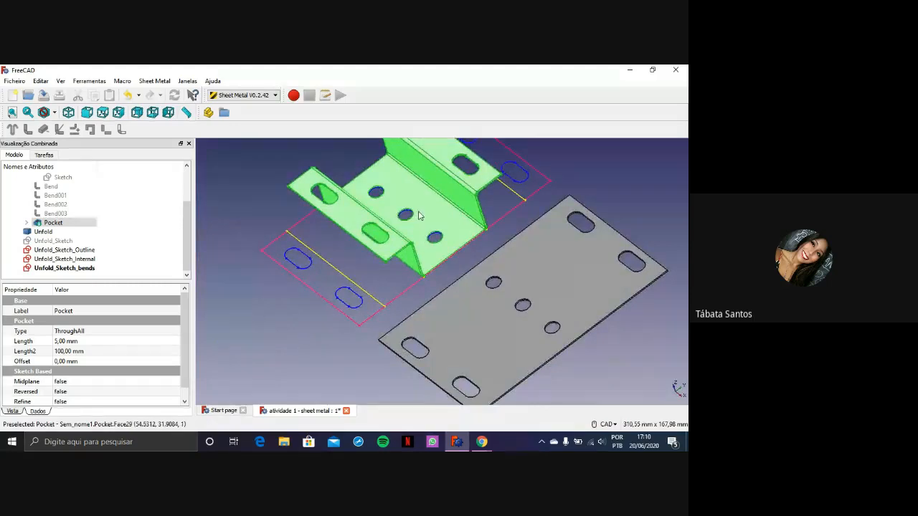
pyautogui.hotkey('ctrl', 'd')
pyautogui.click(270, 285)
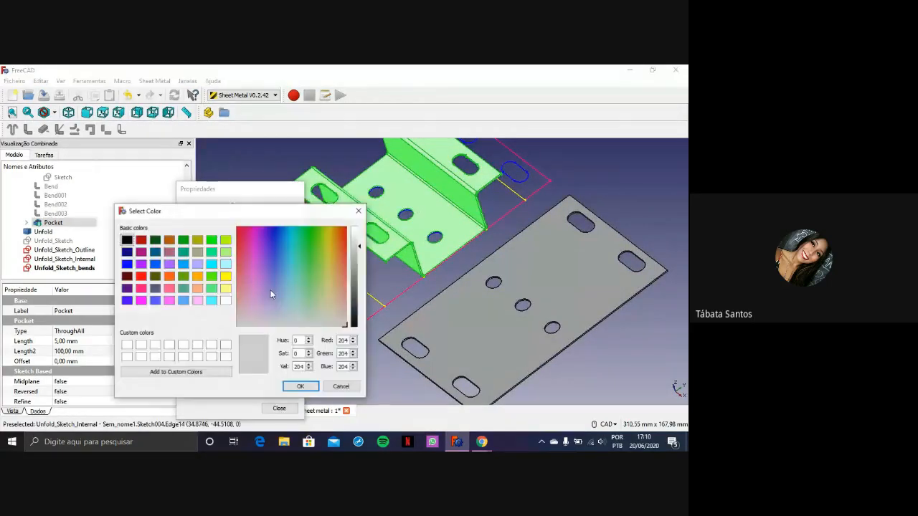
pyautogui.click(225, 276)
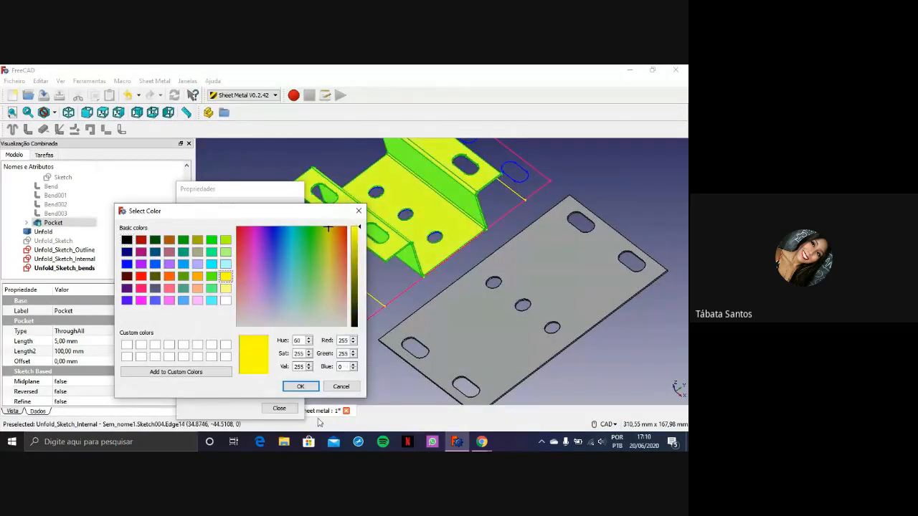
pyautogui.click(300, 386)
pyautogui.click(279, 408)
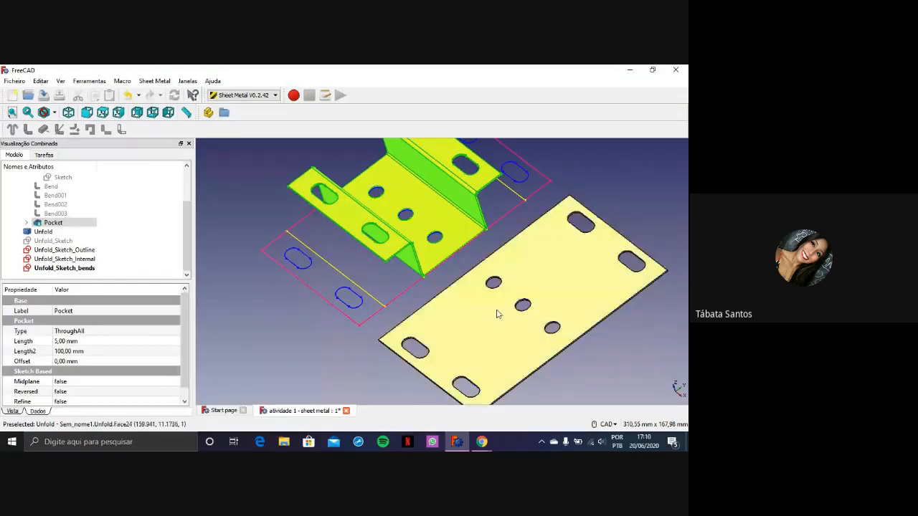
# Set the shape colour of the Unfold flat pattern to light blue (RGB 85, 170, 255)
pyautogui.click(491, 318)
pyautogui.hotkey('ctrl', 'd')
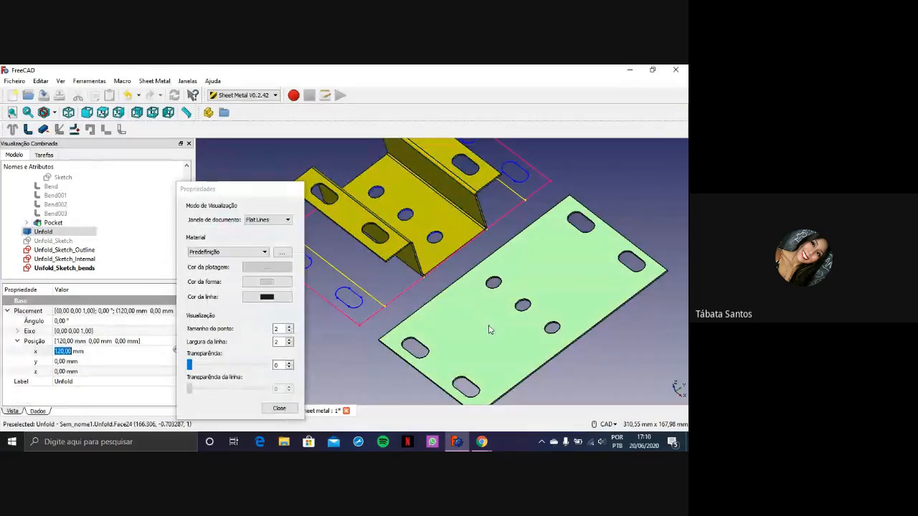
pyautogui.click(266, 281)
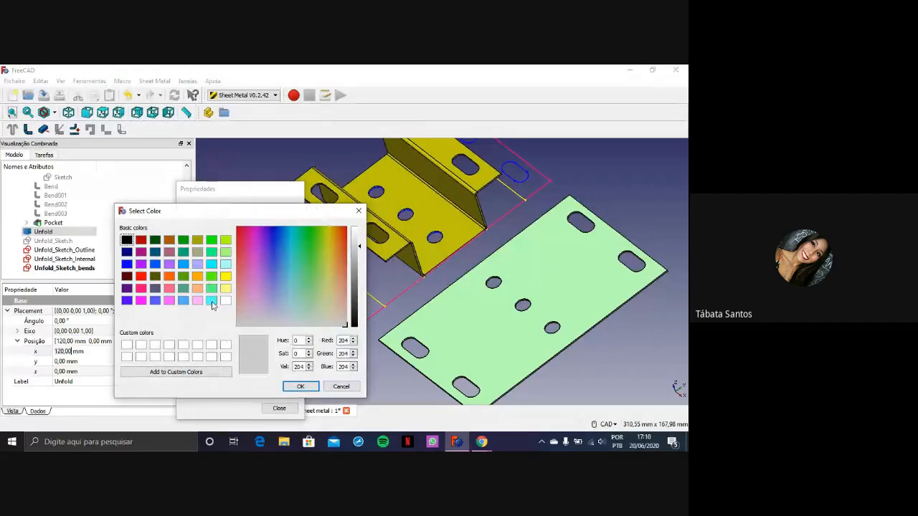
pyautogui.click(171, 302)
pyautogui.click(182, 302)
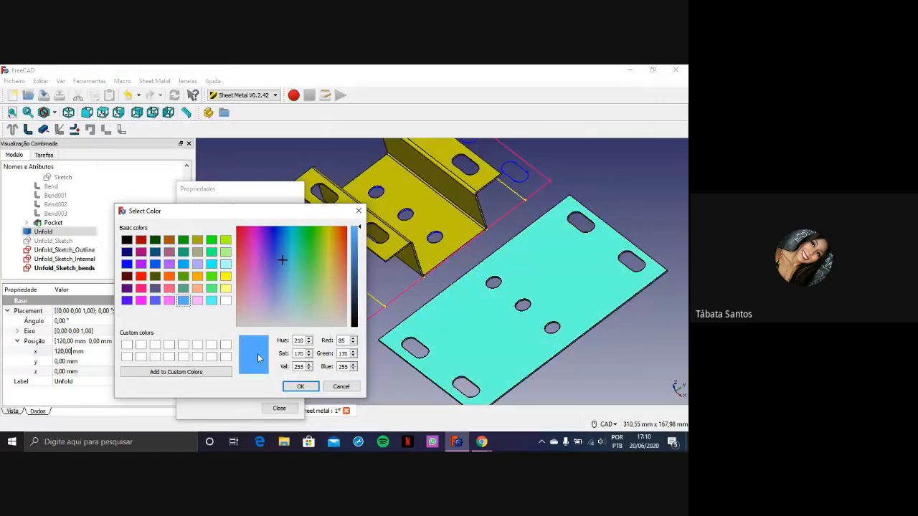
pyautogui.click(300, 386)
pyautogui.click(279, 408)
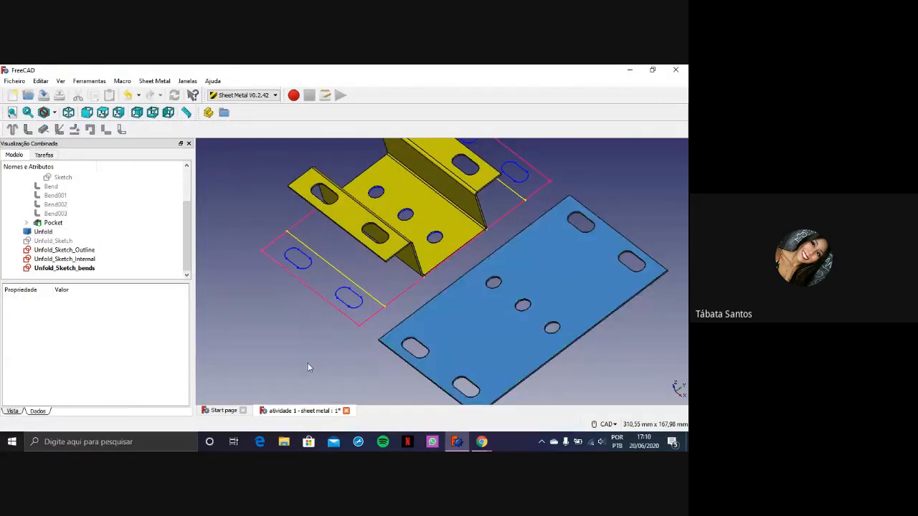
# Examine the yellow folded part and the blue flat pattern side by side from several angles and zoom levels
pyautogui.scroll(-5, 474, 286)
pyautogui.scroll(-3, 559, 336)
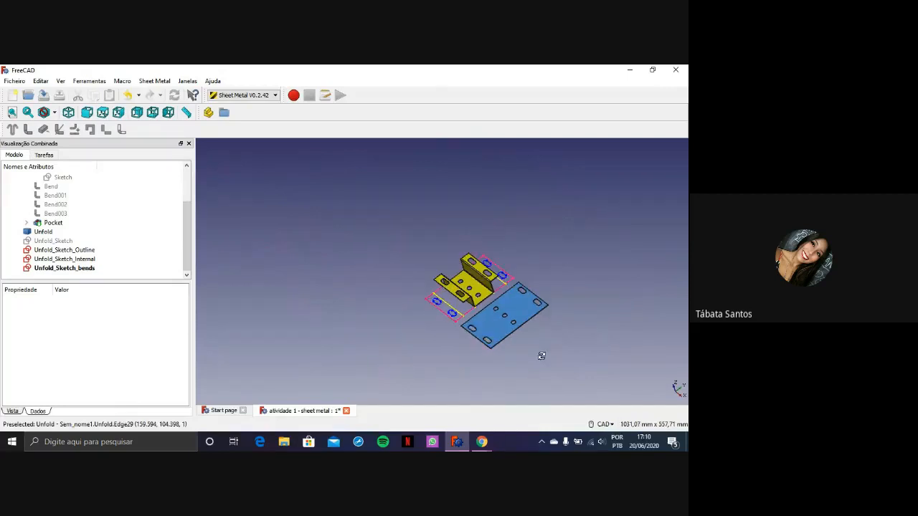
pyautogui.moveTo(541, 356); pyautogui.dragTo(508, 365, button='middle')
pyautogui.click(477, 346)
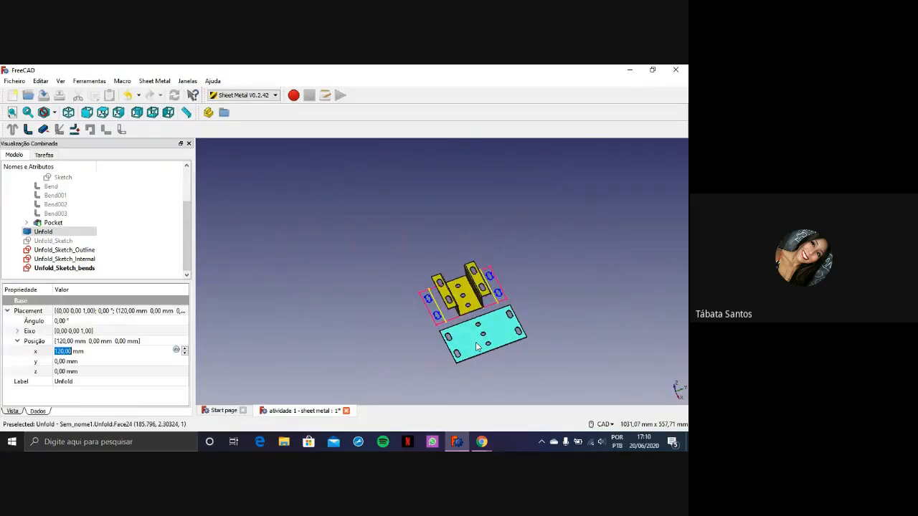
pyautogui.click(463, 291)
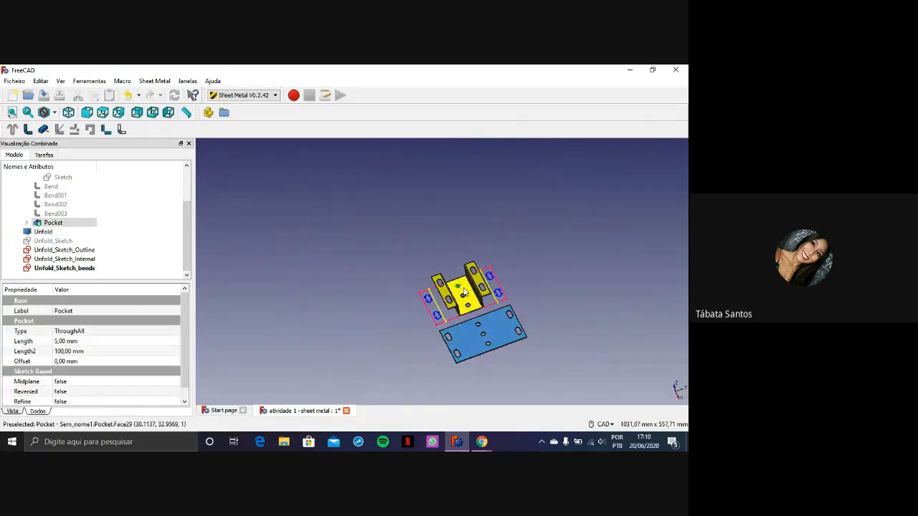
pyautogui.scroll(2, 484, 345)
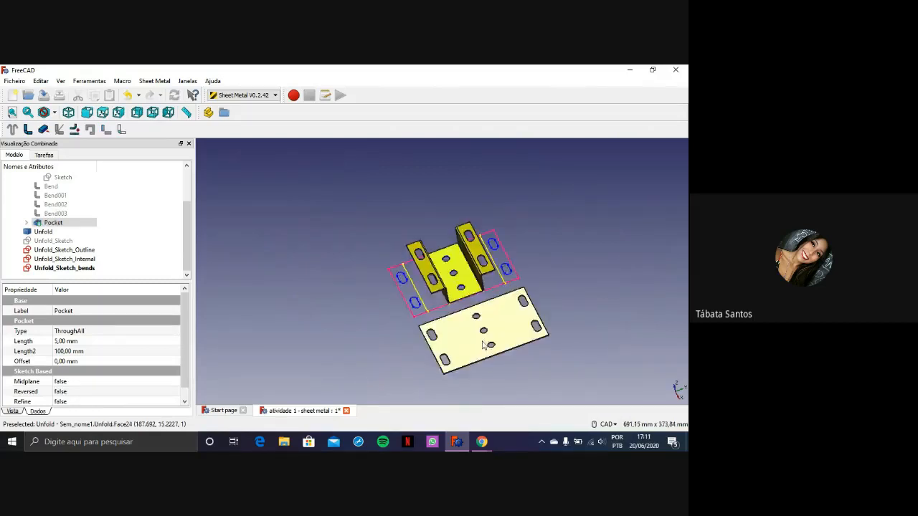
pyautogui.scroll(2, 484, 345)
pyautogui.scroll(-6, 440, 259)
pyautogui.scroll(6, 438, 244)
pyautogui.scroll(-4, 401, 319)
pyautogui.moveTo(516, 308); pyautogui.dragTo(481, 237, button='middle')
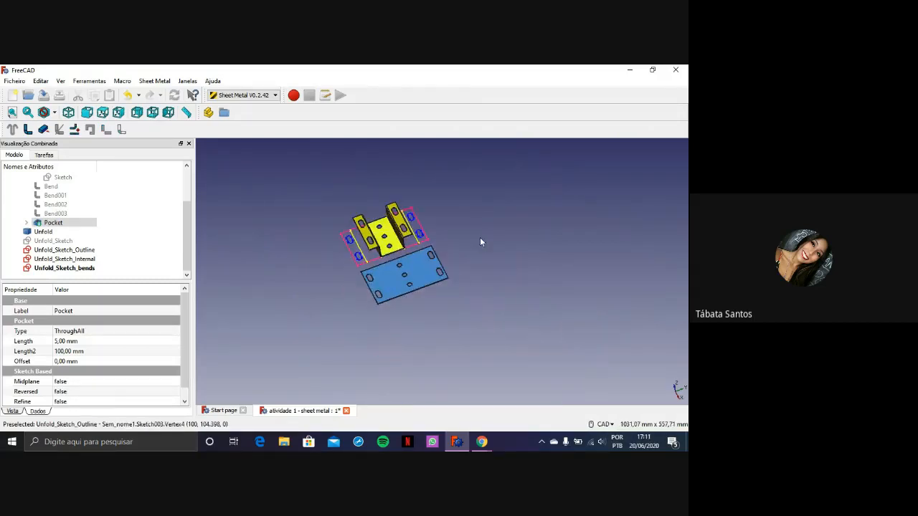
pyautogui.scroll(3, 479, 248)
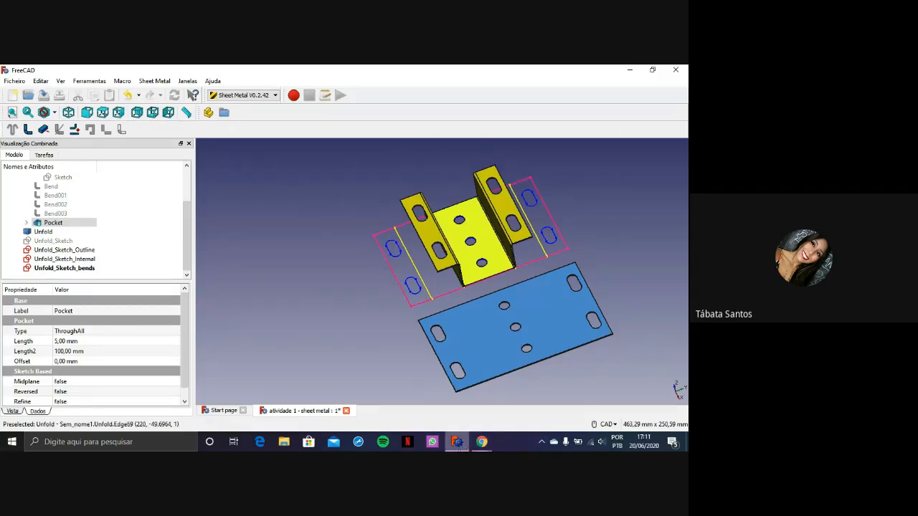
pyautogui.moveTo(457, 442)
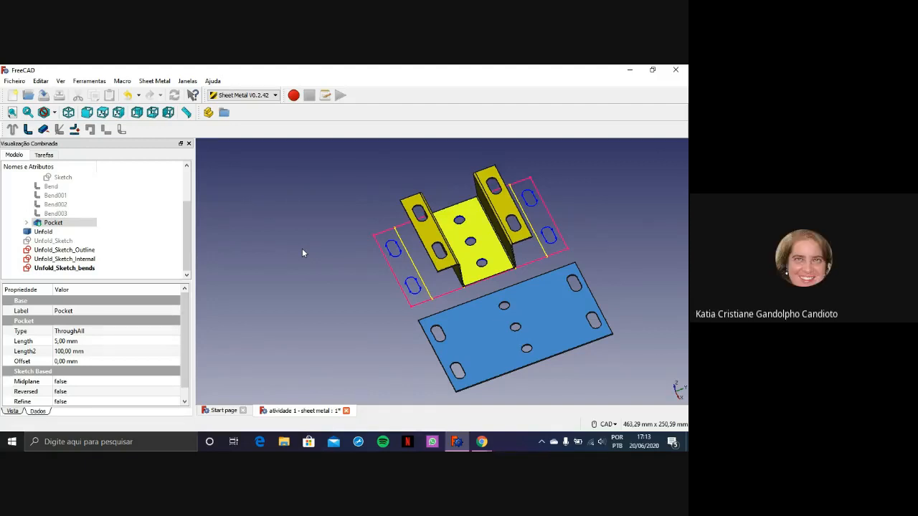
pyautogui.scroll(3, 416, 278)
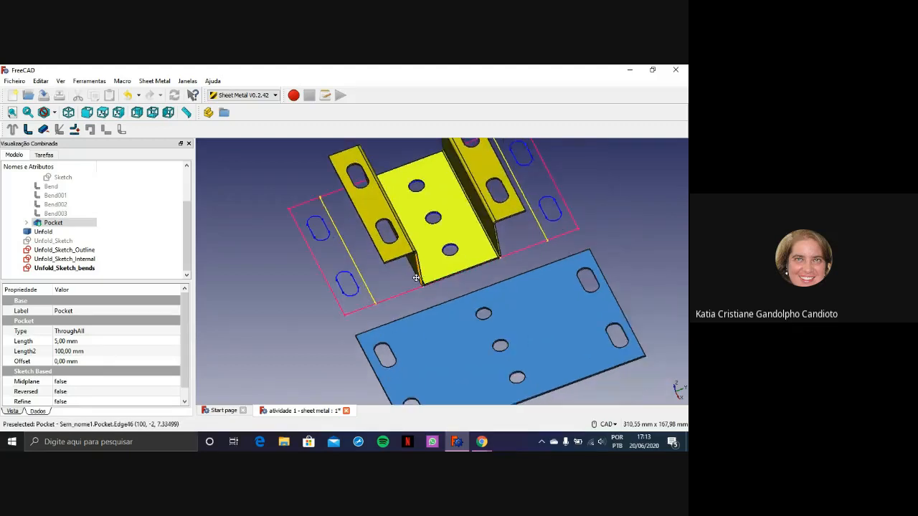
pyautogui.moveTo(416, 278); pyautogui.dragTo(378, 257, button='middle')
pyautogui.moveTo(361, 290); pyautogui.dragTo(388, 277, button='middle')
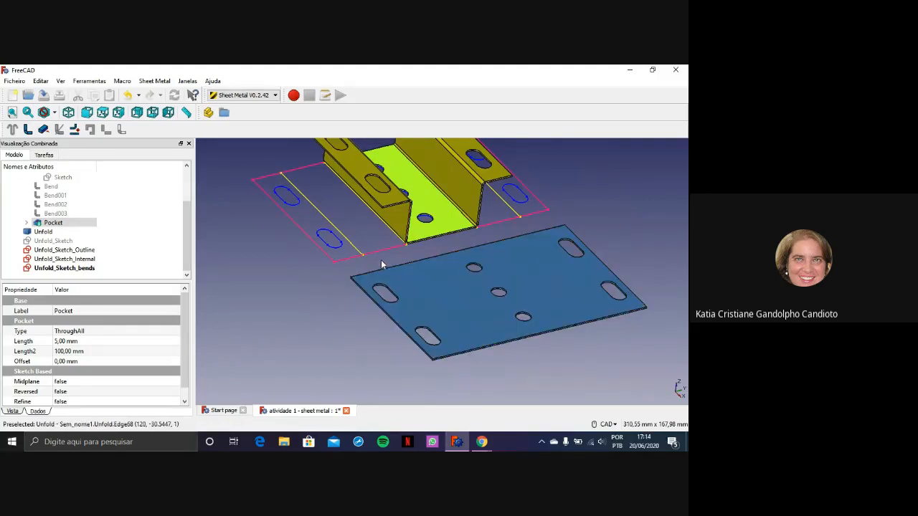
pyautogui.moveTo(381, 266); pyautogui.dragTo(371, 282, button='middle')
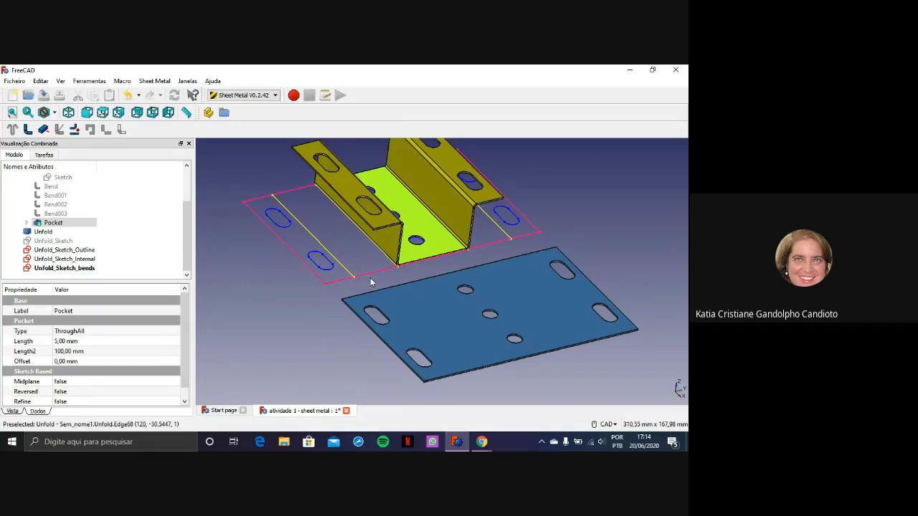
# Review the file formats offered for export, such as Autodesk DXF 2D, and leave without exporting
pyautogui.click(14, 81)
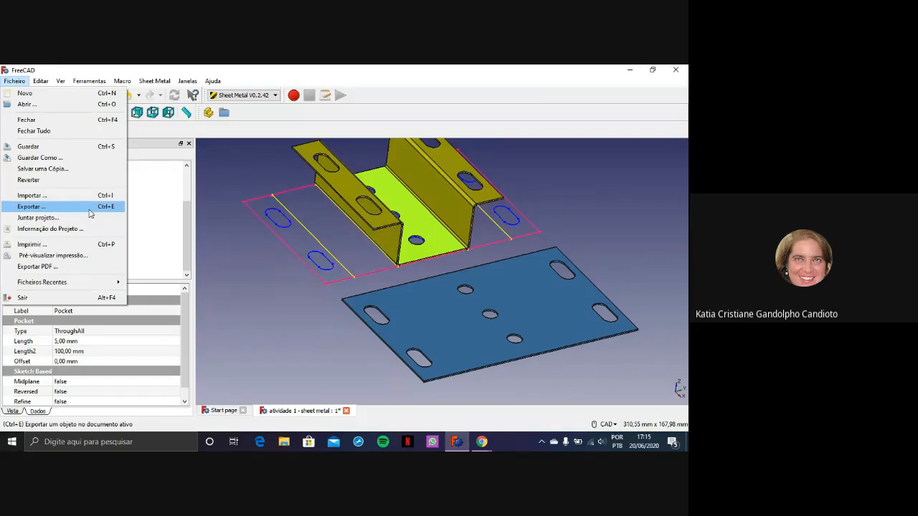
pyautogui.click(90, 213)
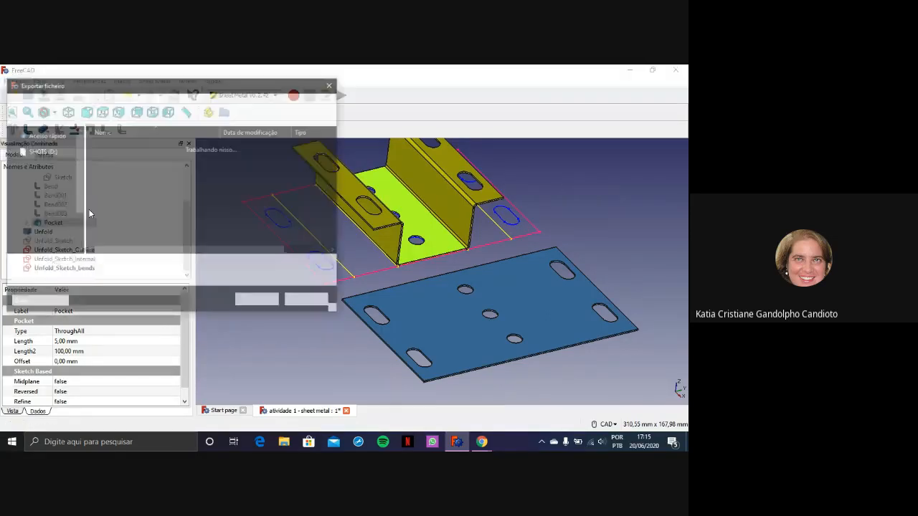
pyautogui.click(151, 279)
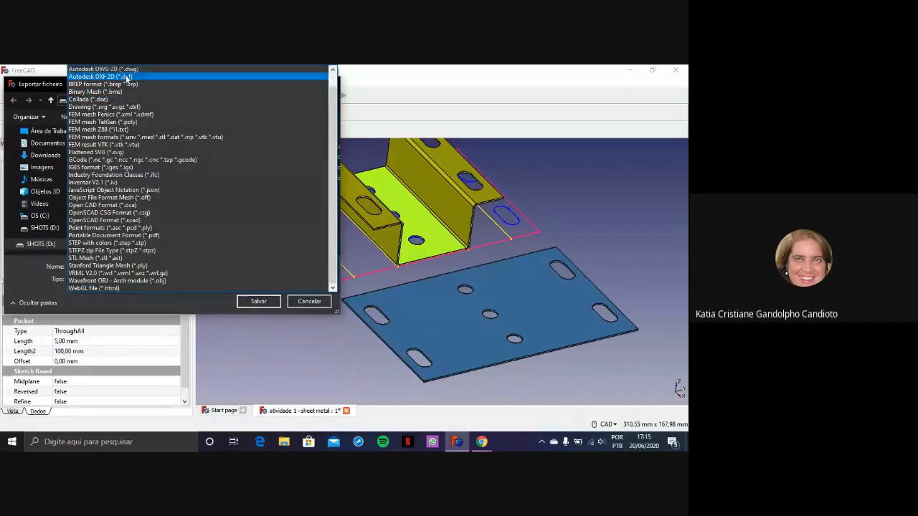
pyautogui.click(309, 301)
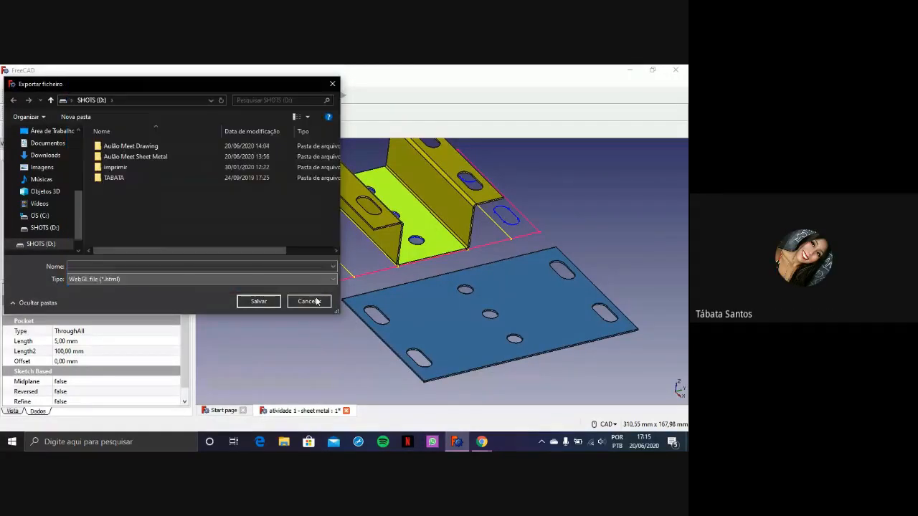
pyautogui.click(309, 301)
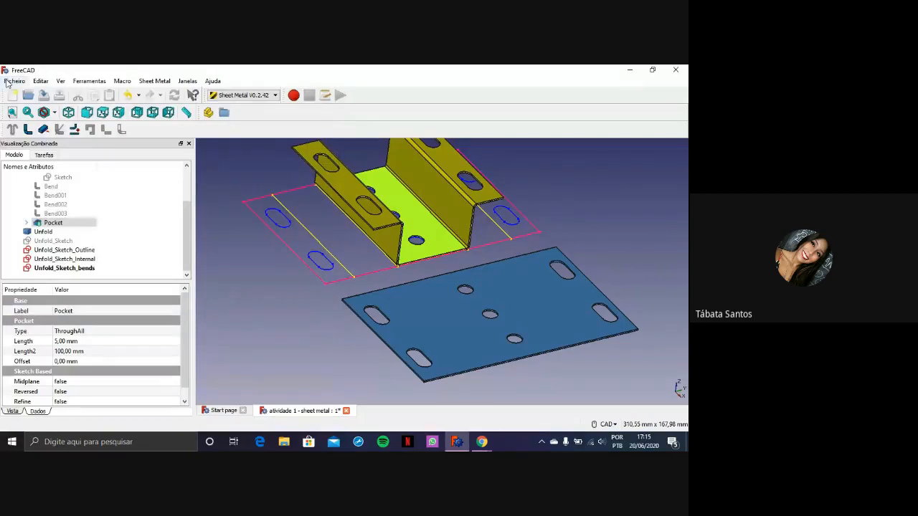
# Examine the full list of file types available for exporting the Pocket body, and cancel the export
pyautogui.click(9, 83)
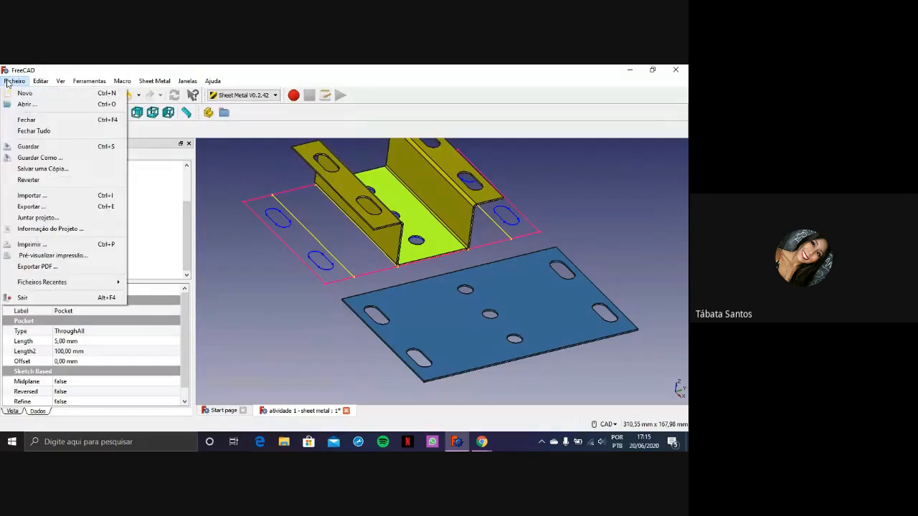
pyautogui.click(53, 209)
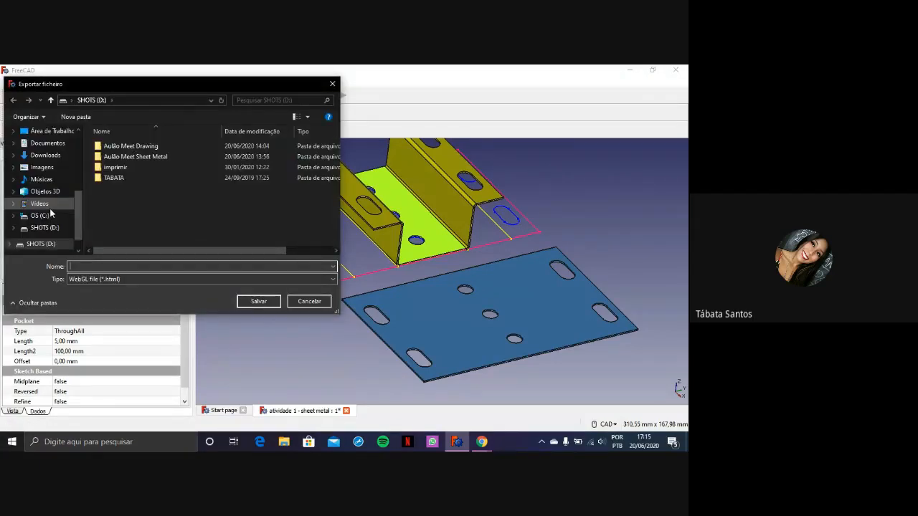
pyautogui.click(105, 280)
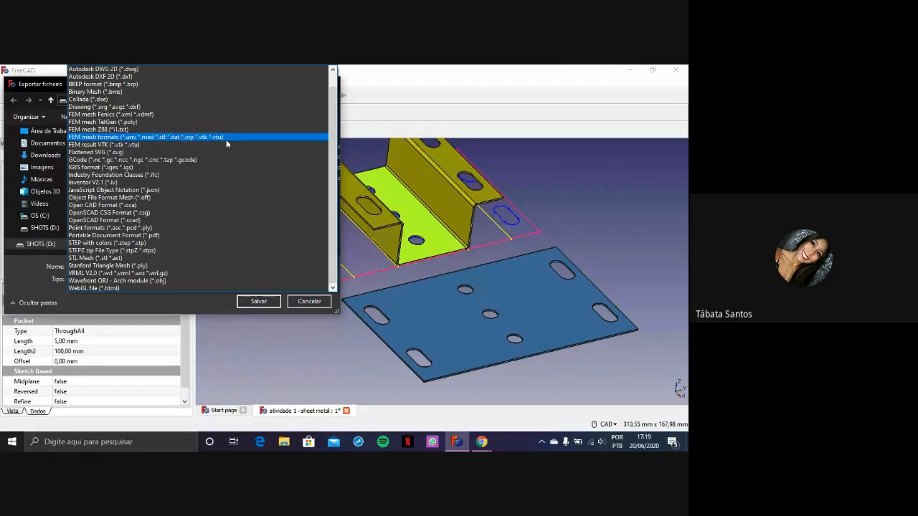
pyautogui.click(314, 288)
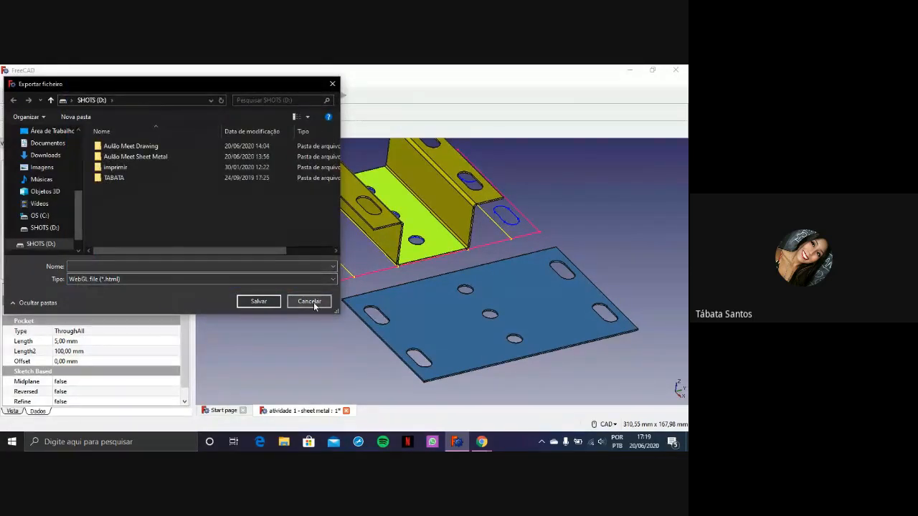
pyautogui.click(308, 301)
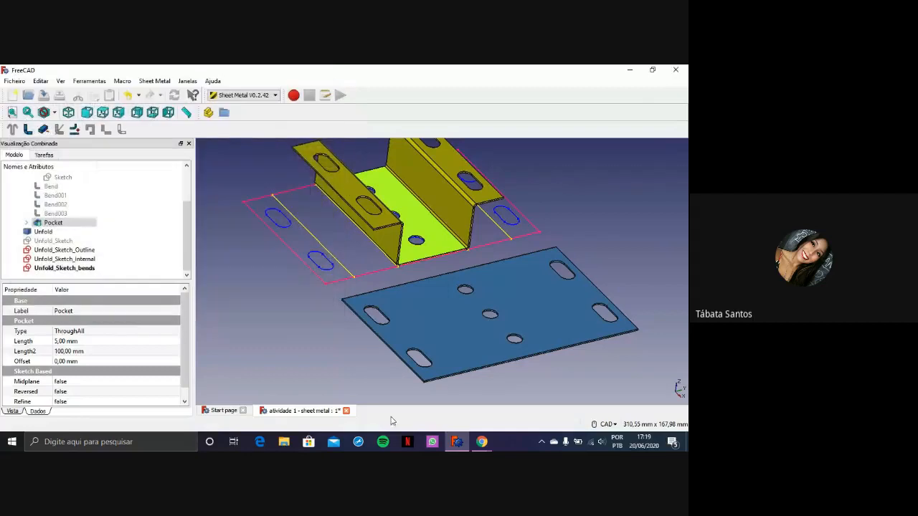
# Switch to Chrome and show the closing "Obrigada – Dúvidas?" slide of the Aulão Meet Sheet Metal presentation in Canva
pyautogui.click(481, 443)
pyautogui.click(439, 405)
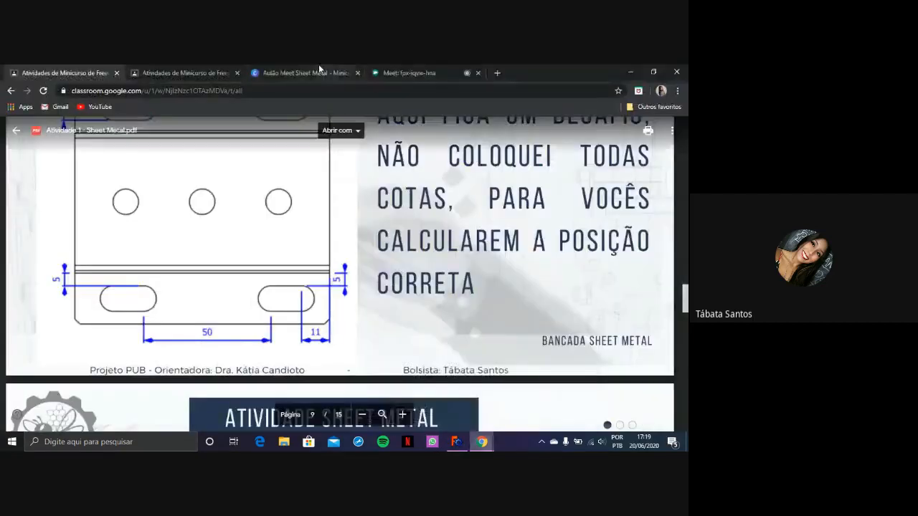
pyautogui.click(289, 72)
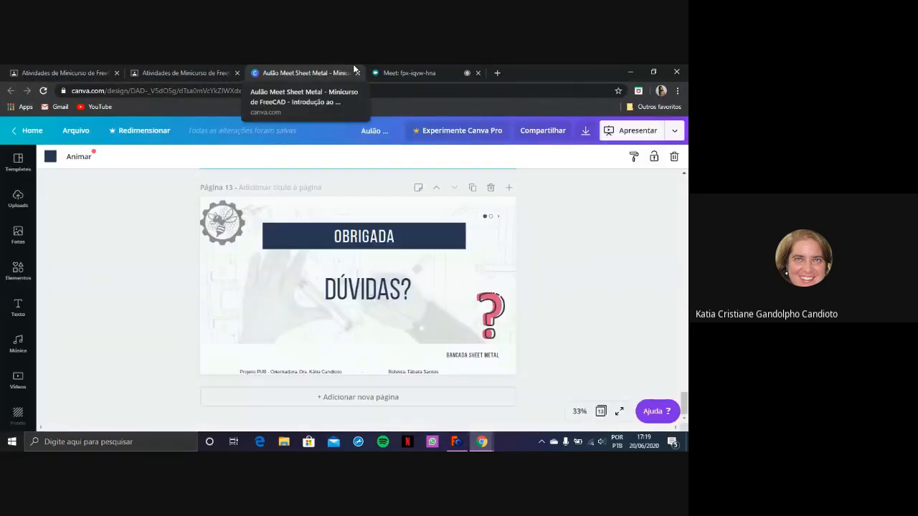
# Switch to the Google Meet call, check its participant list, and stop the meeting recording
pyautogui.click(399, 71)
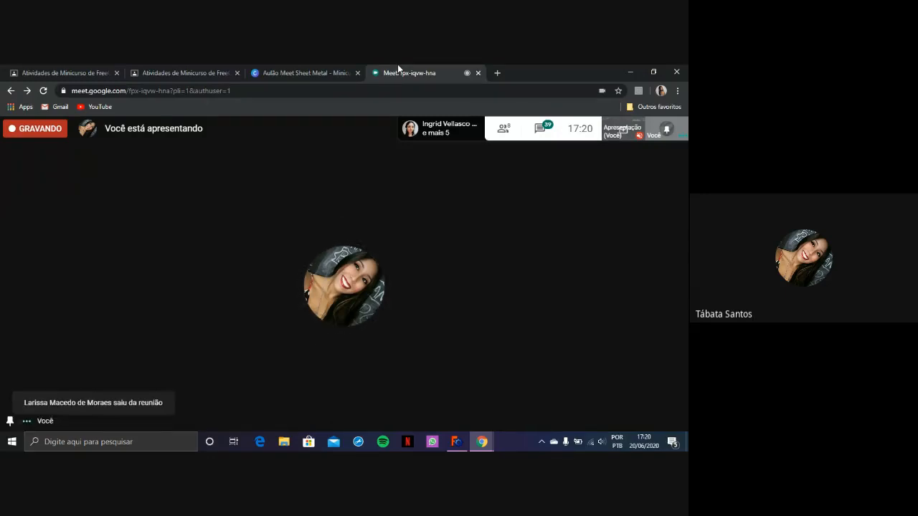
pyautogui.click(504, 128)
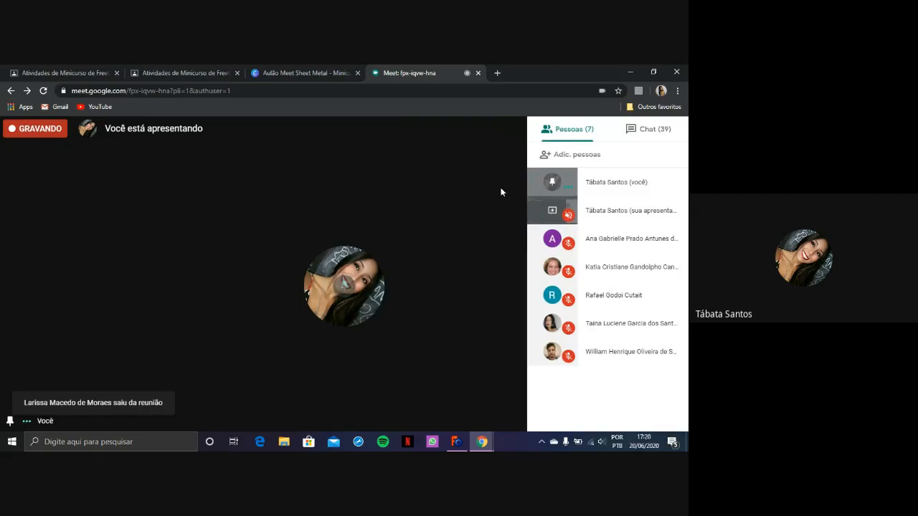
pyautogui.click(495, 193)
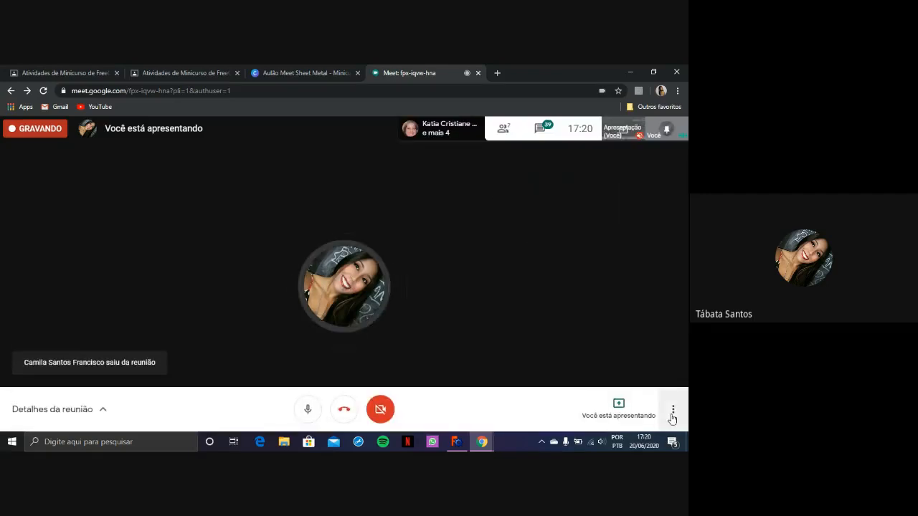
pyautogui.click(673, 410)
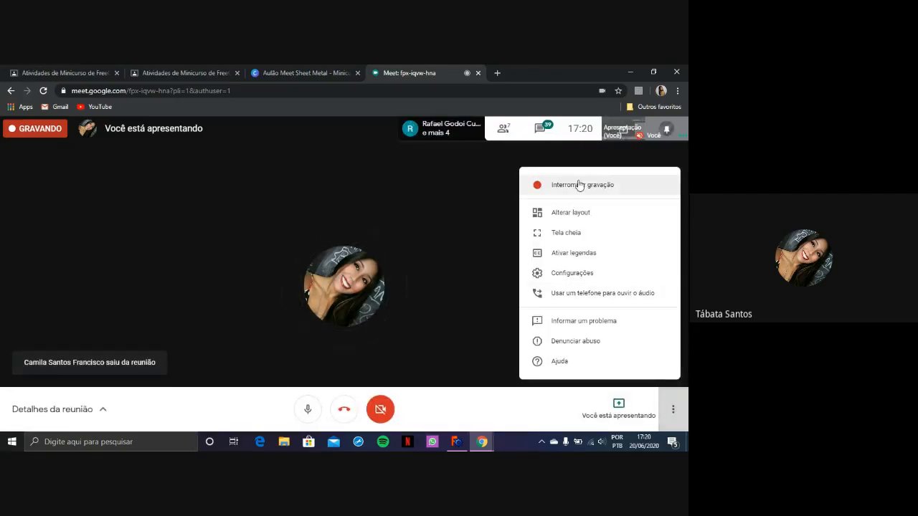
pyautogui.click(573, 194)
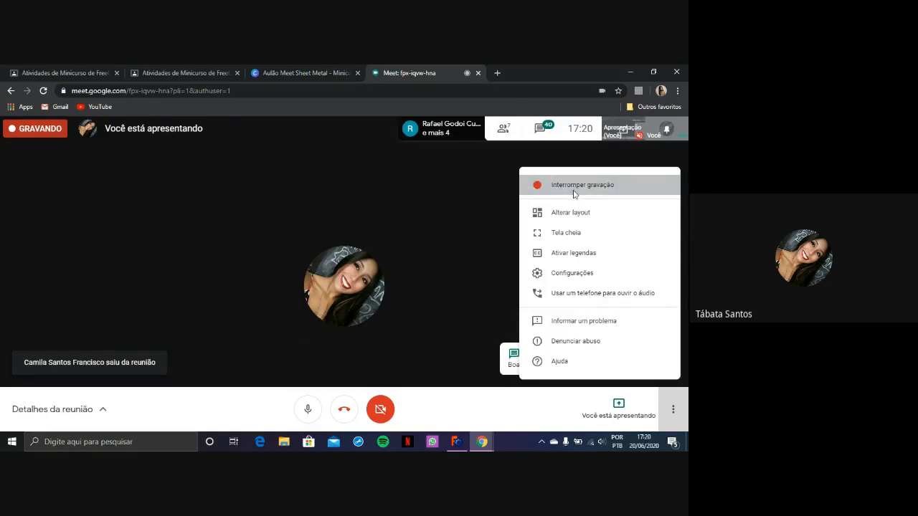